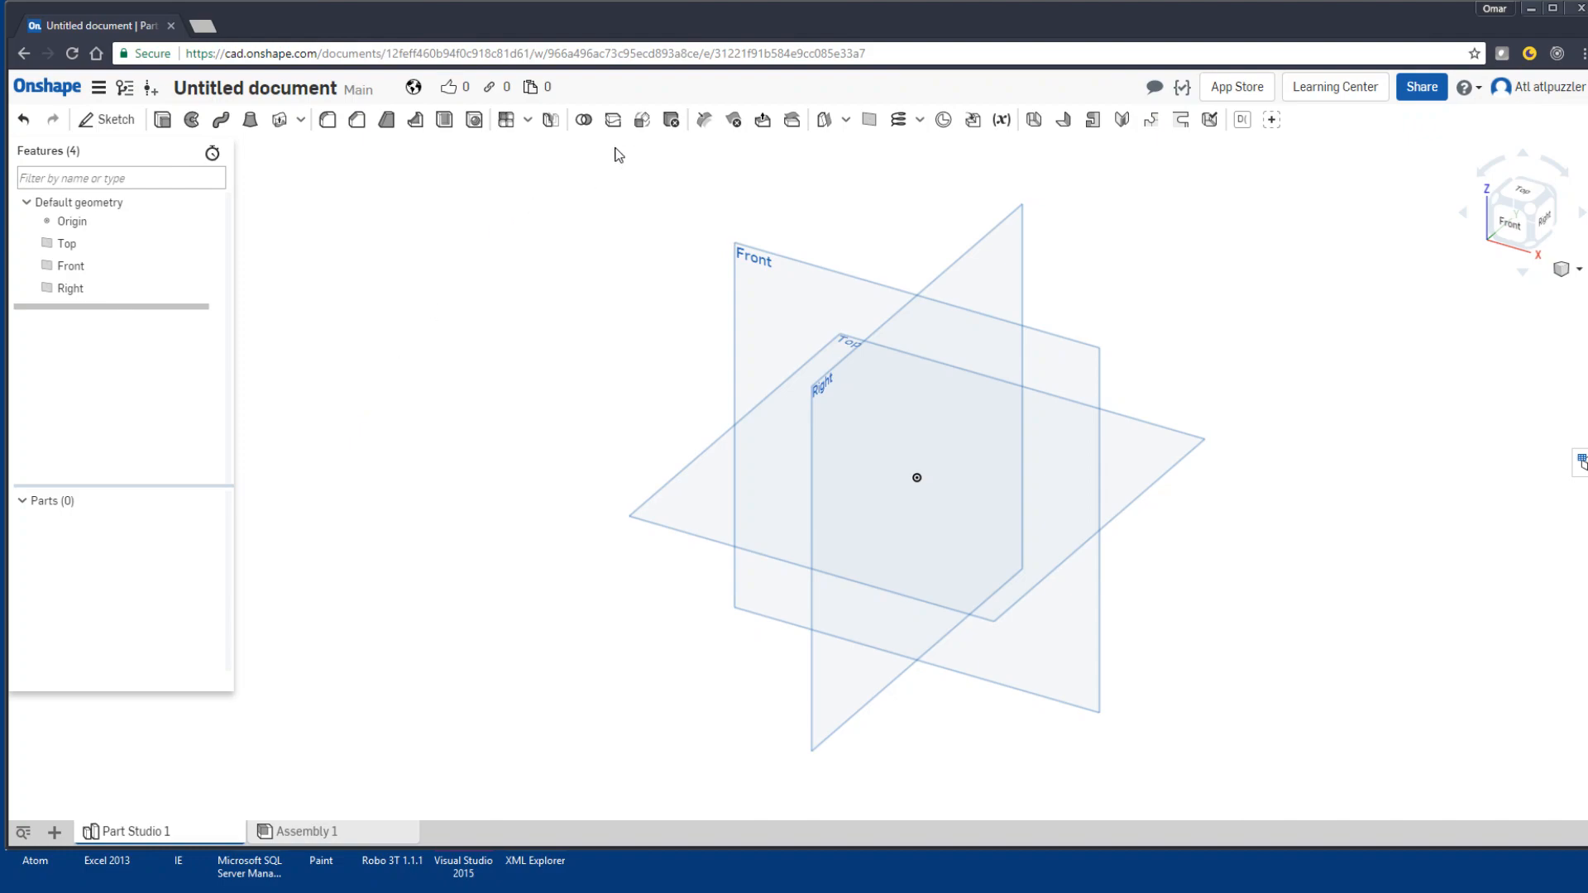
# Step: Derive the Dodecahedron part from the Common Shapes document in the Reusable Parts folder of My Onshape
pyautogui.moveTo(644, 586); pyautogui.dragTo(686, 555, button='right')
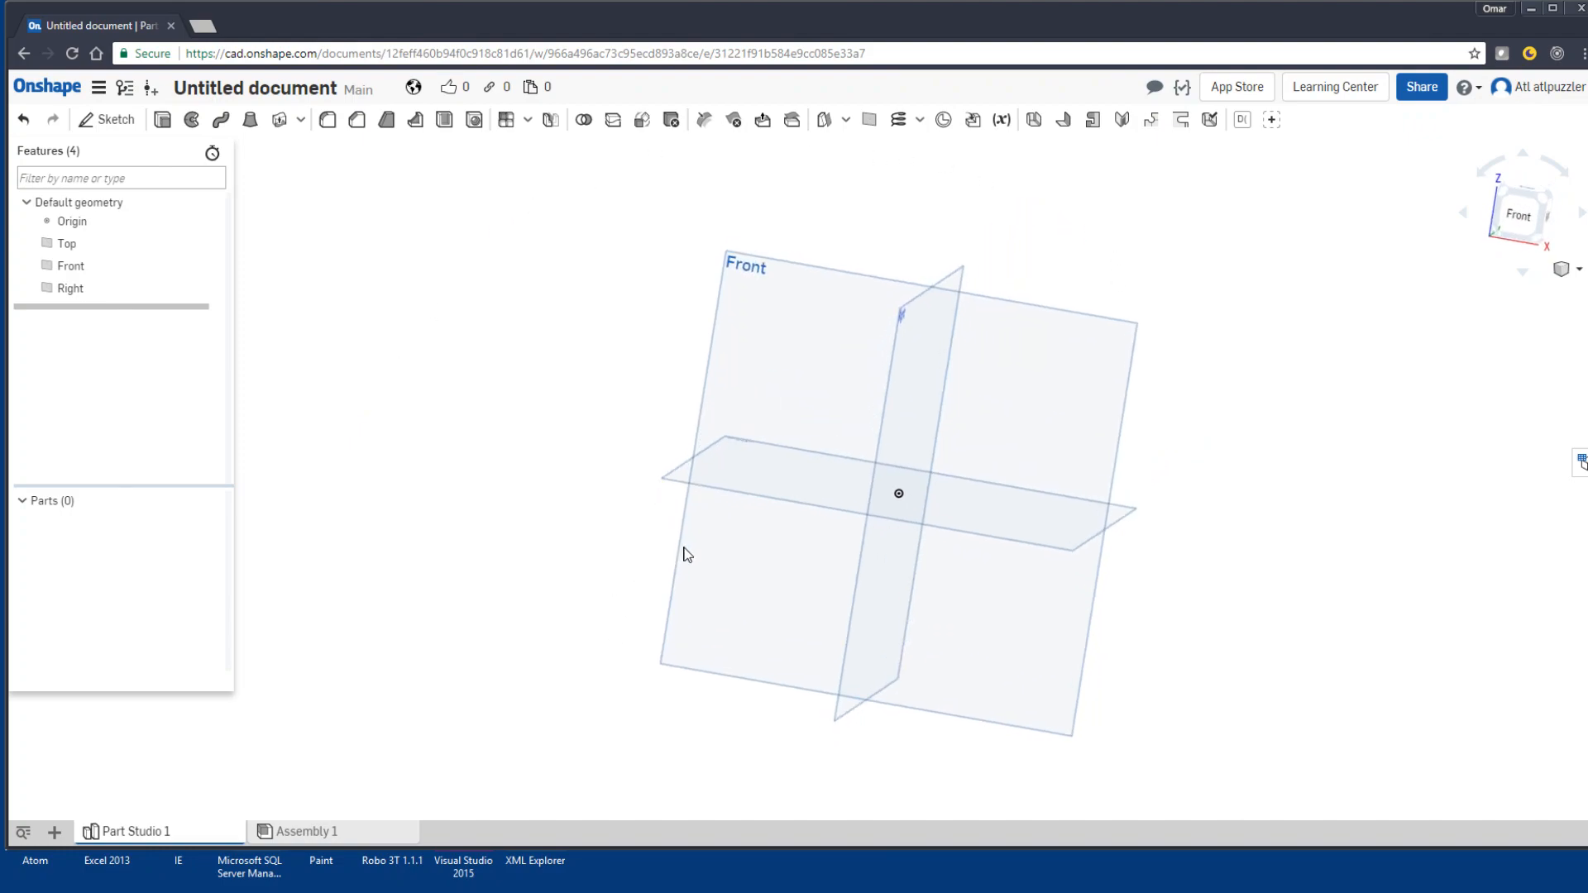
pyautogui.click(1501, 220)
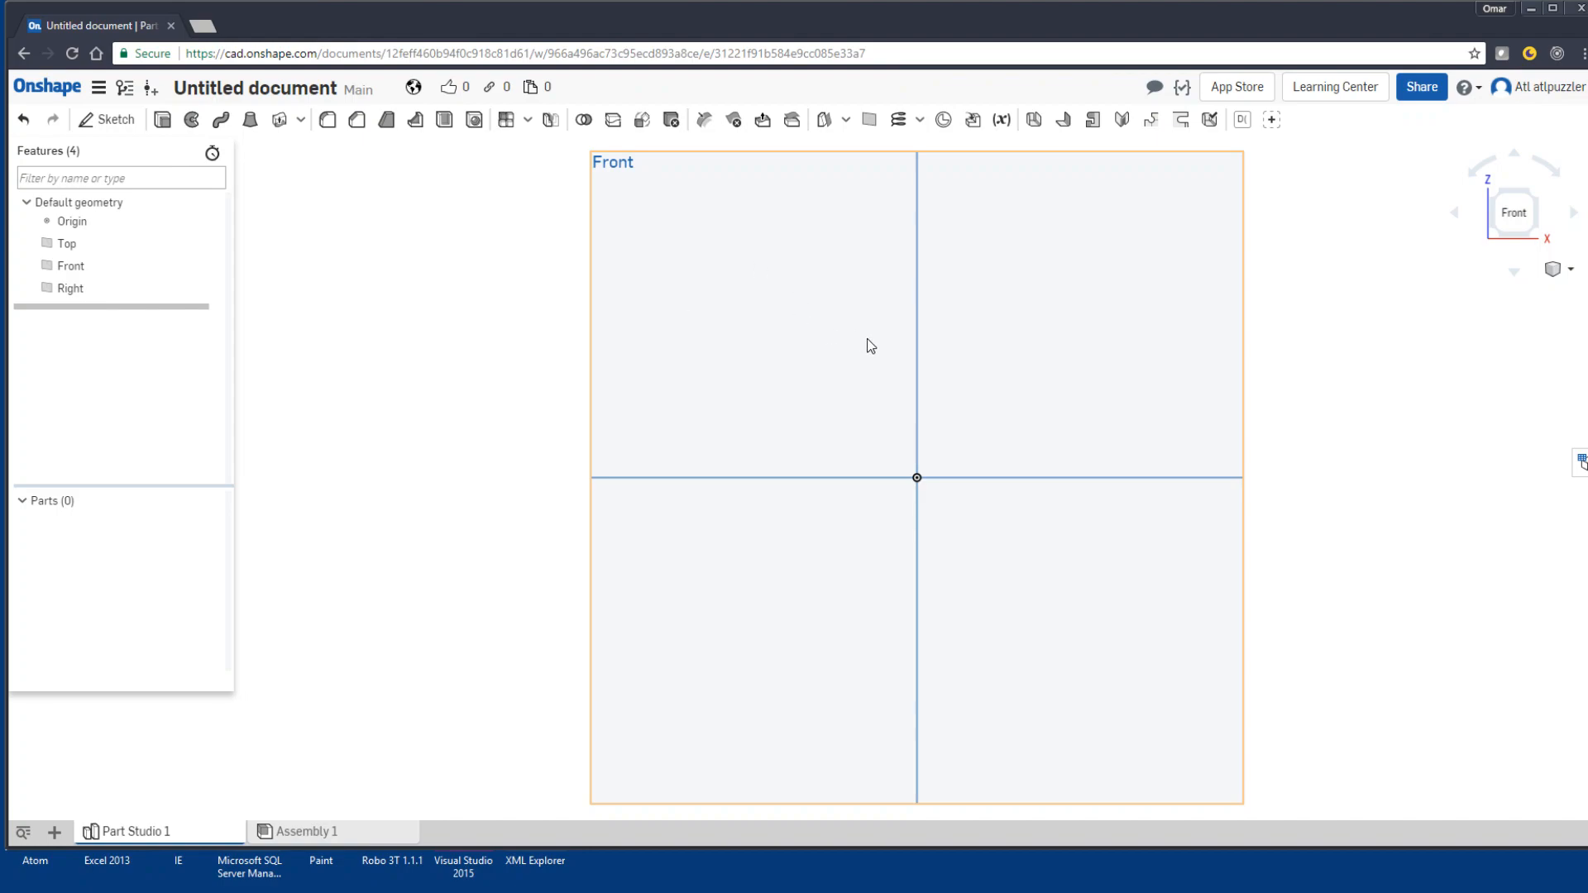
pyautogui.click(973, 121)
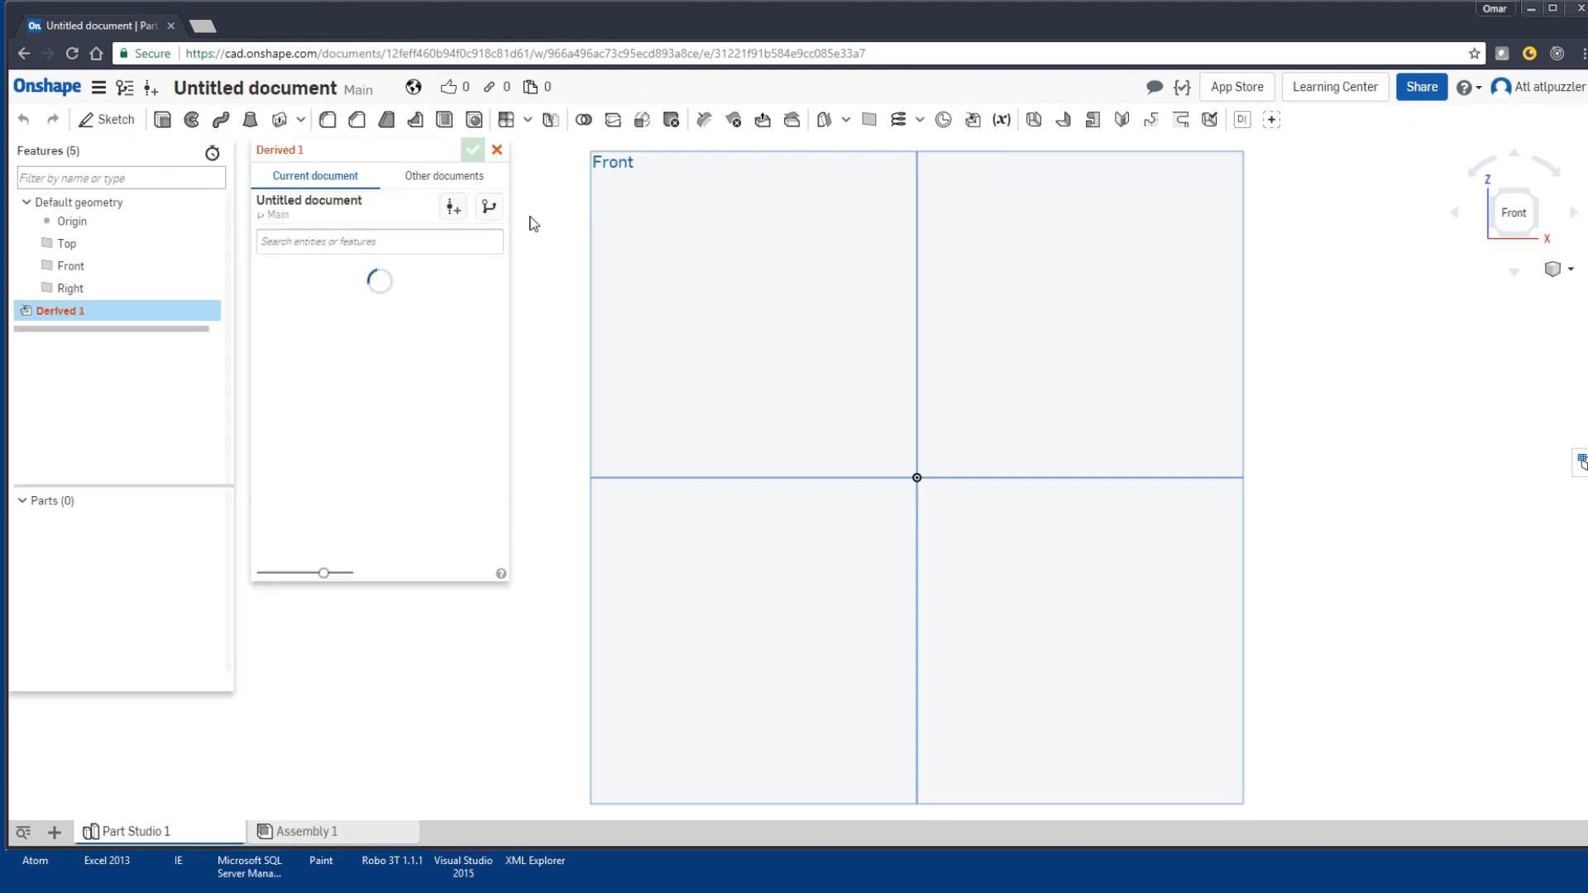
pyautogui.click(418, 182)
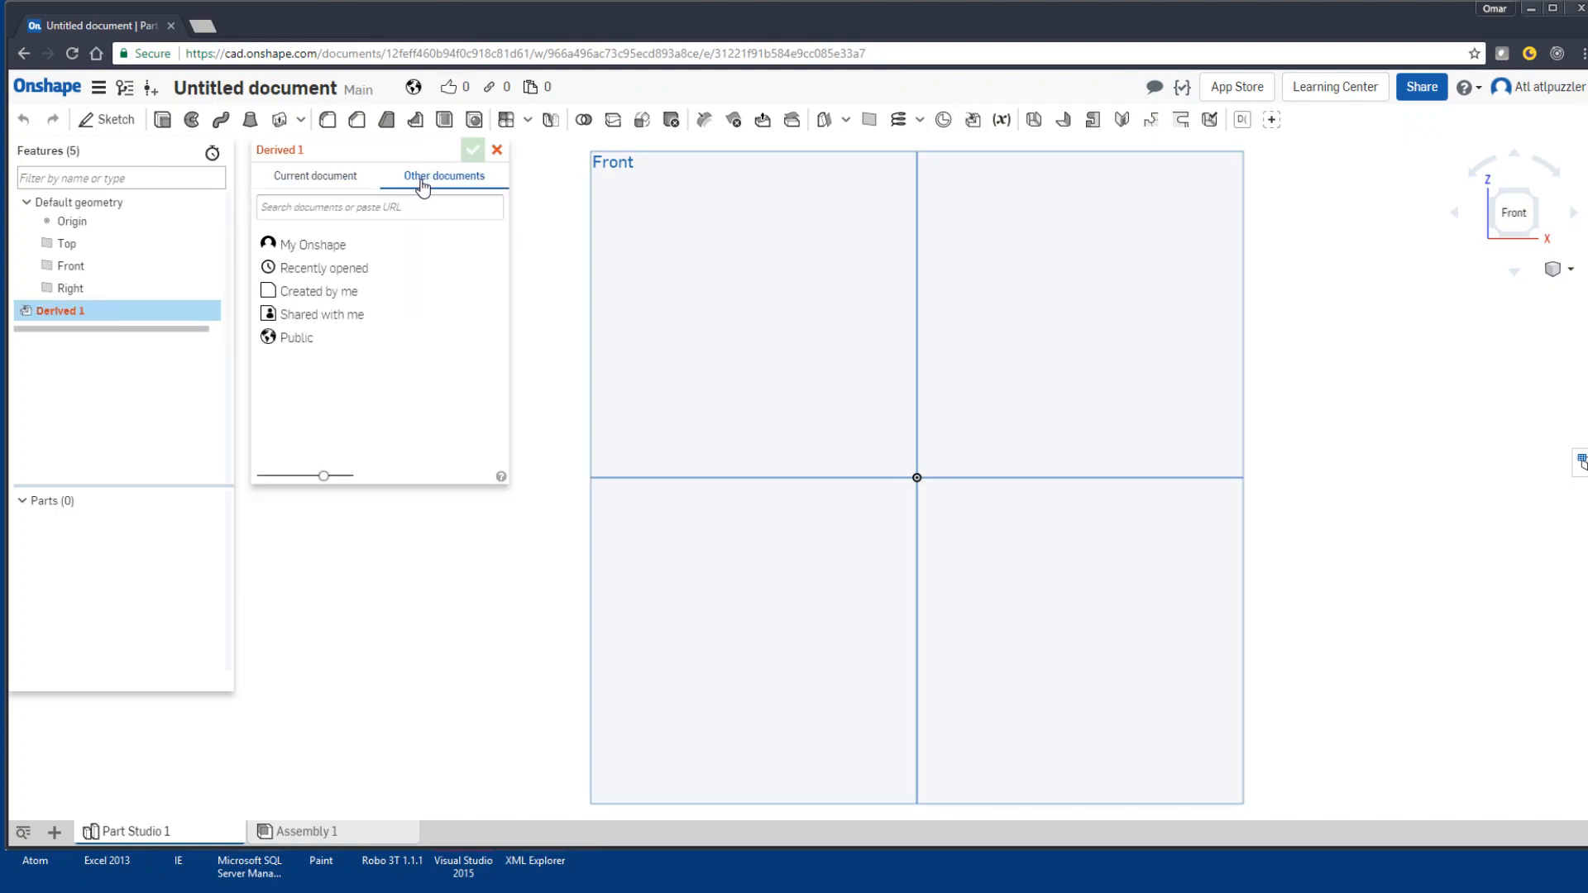
pyautogui.click(306, 246)
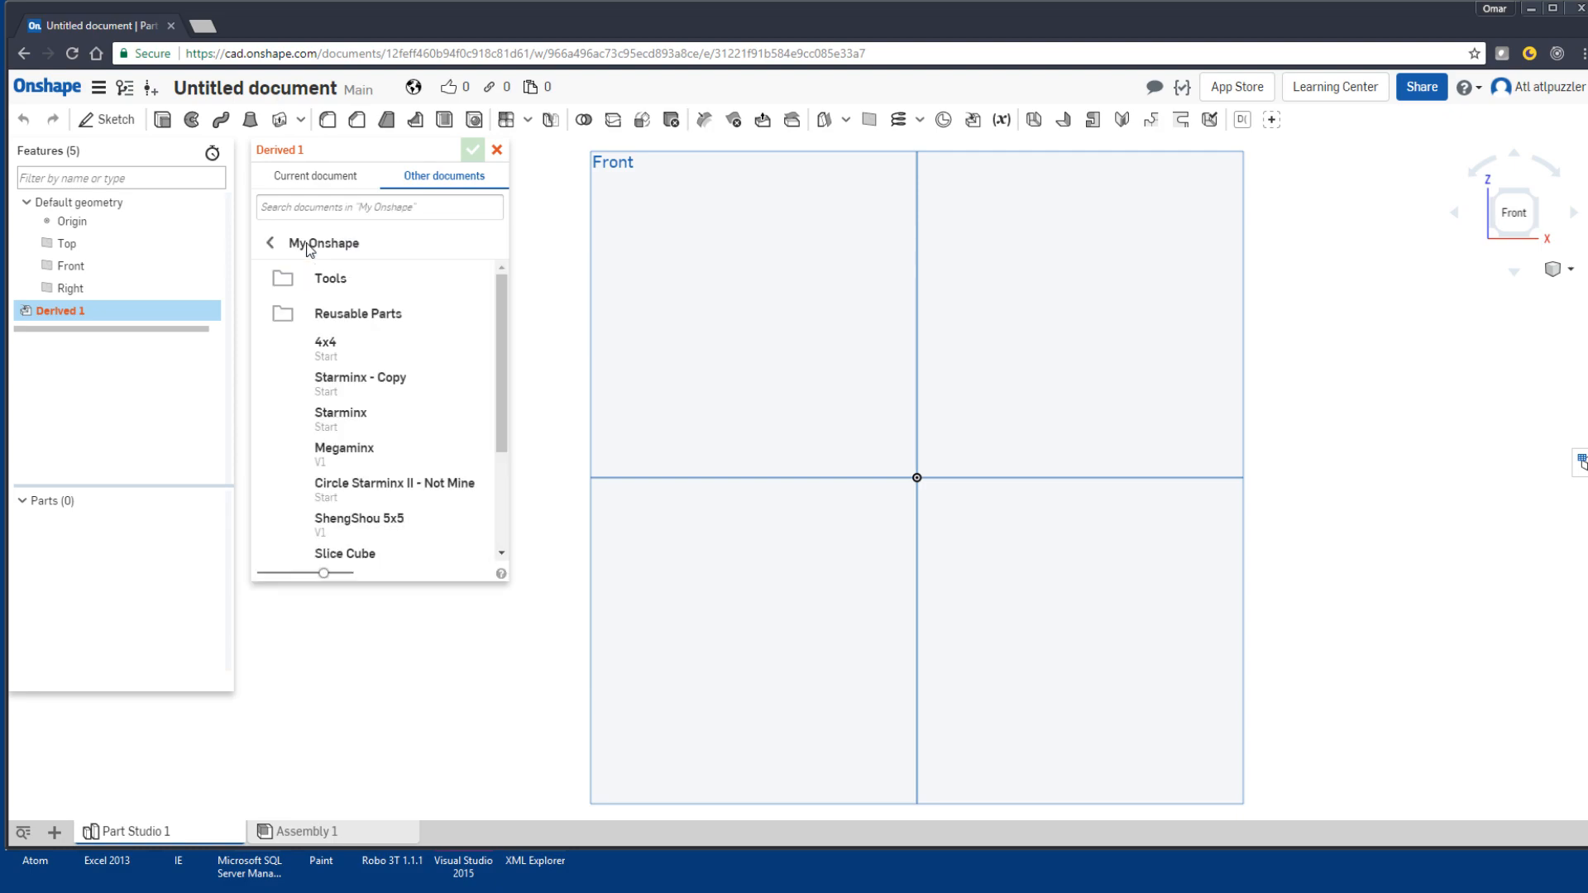
pyautogui.click(324, 321)
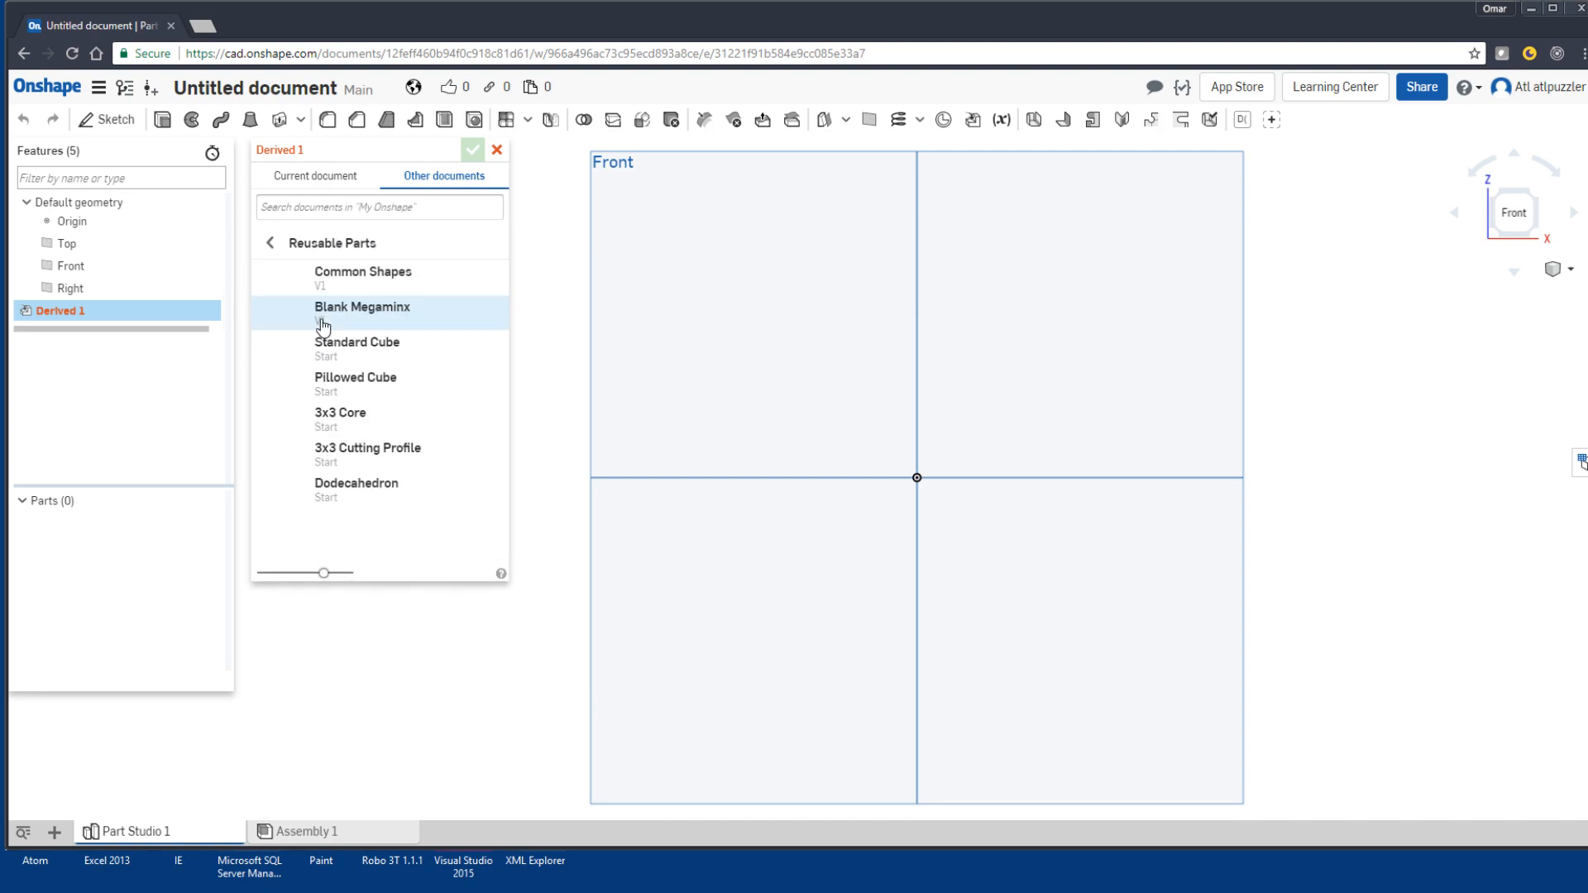
pyautogui.click(339, 279)
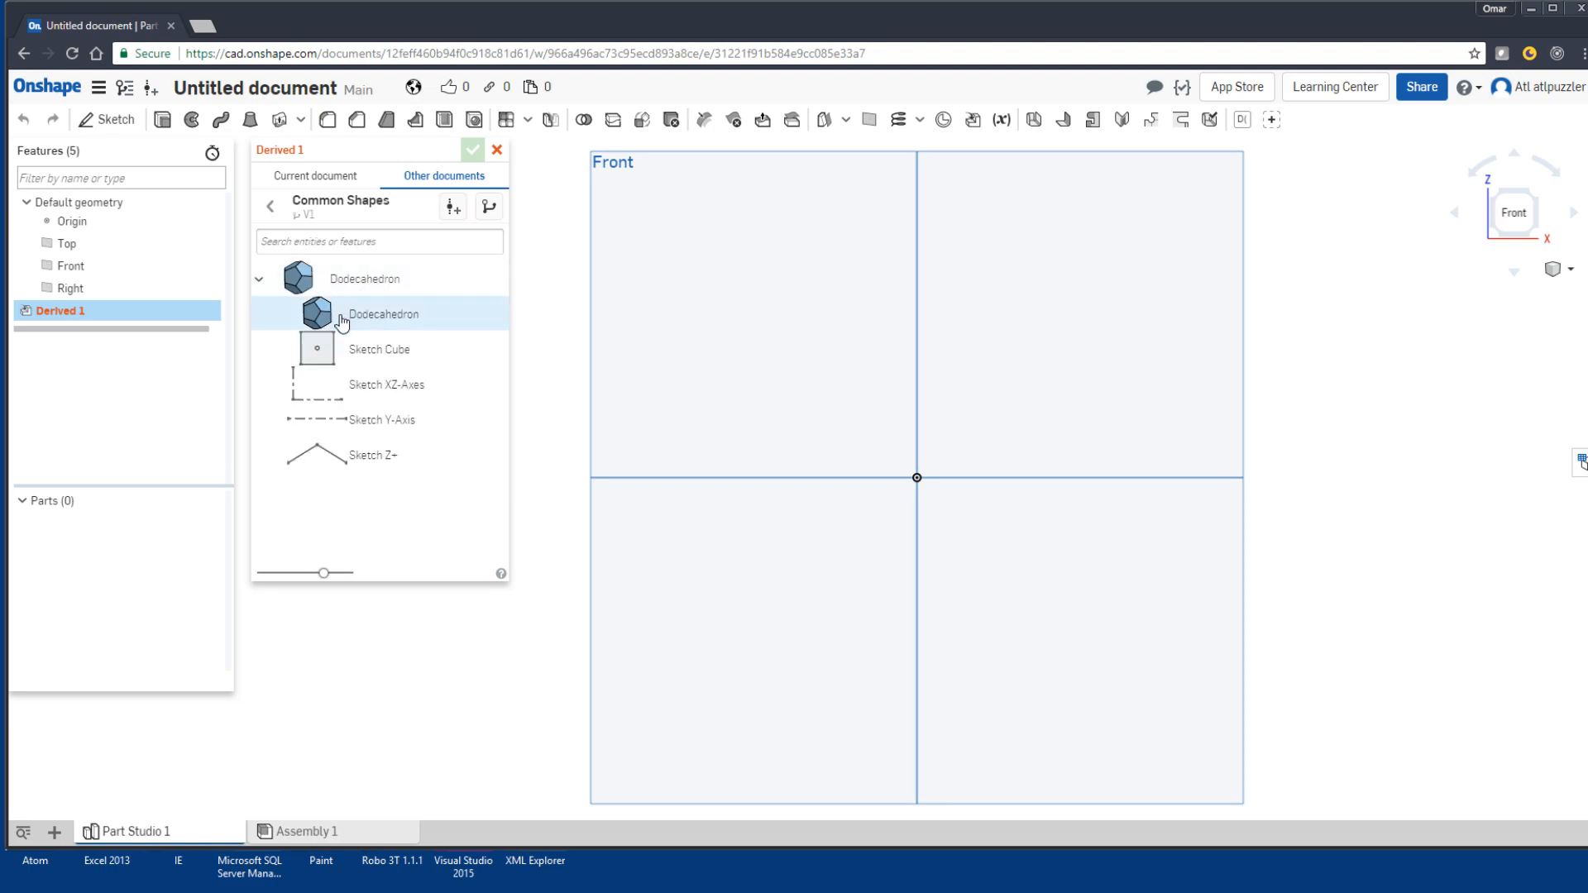
pyautogui.click(347, 314)
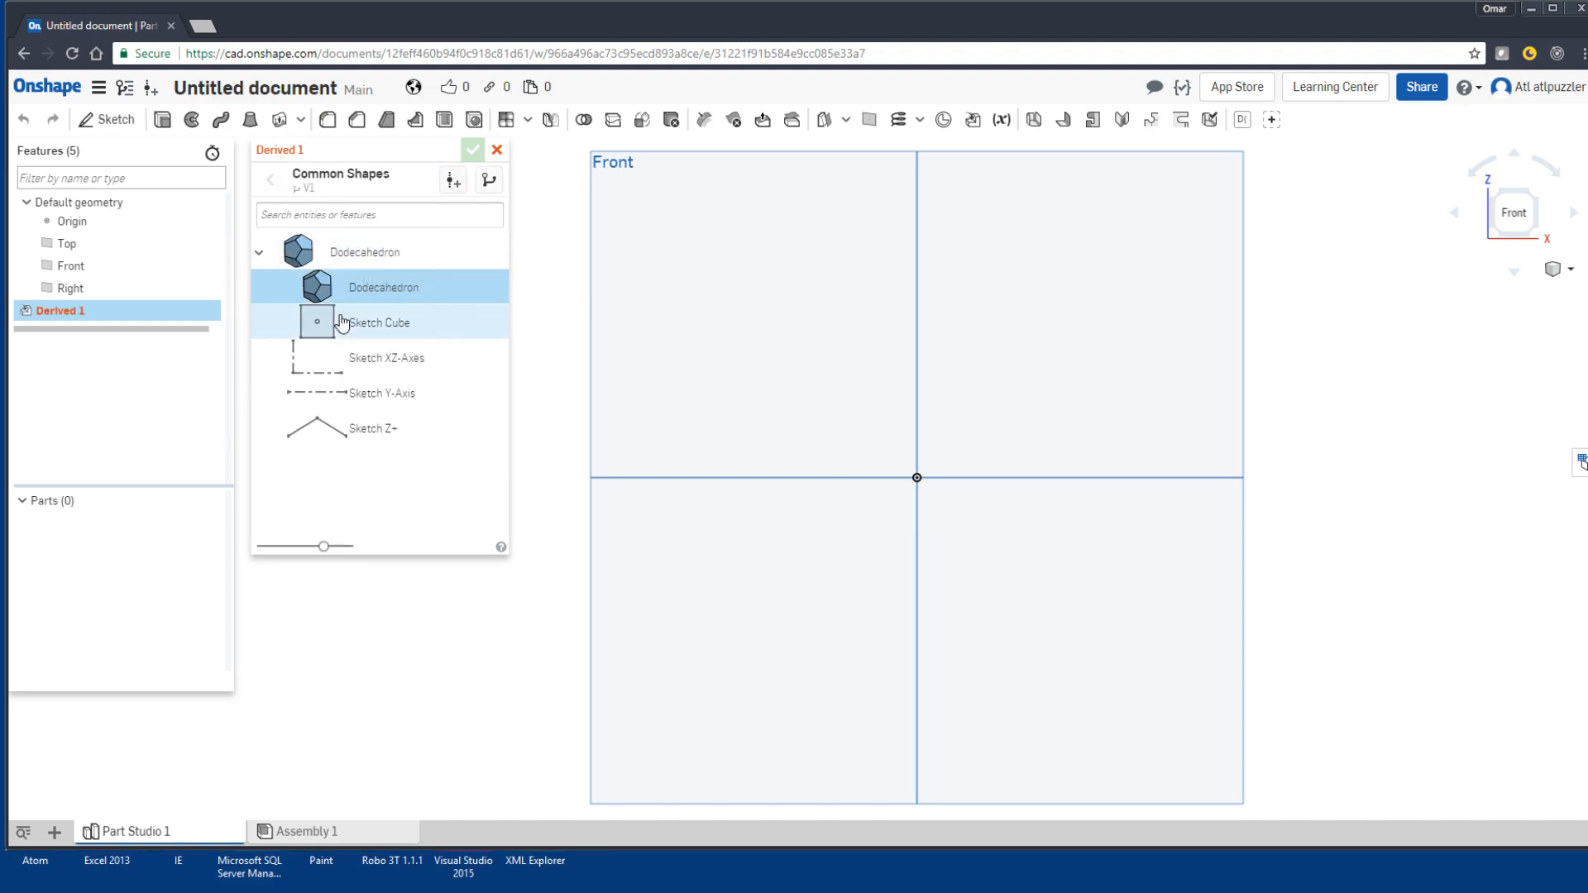
# Step: Name the derived feature Dodecahedron and accept it
pyautogui.click(447, 153)
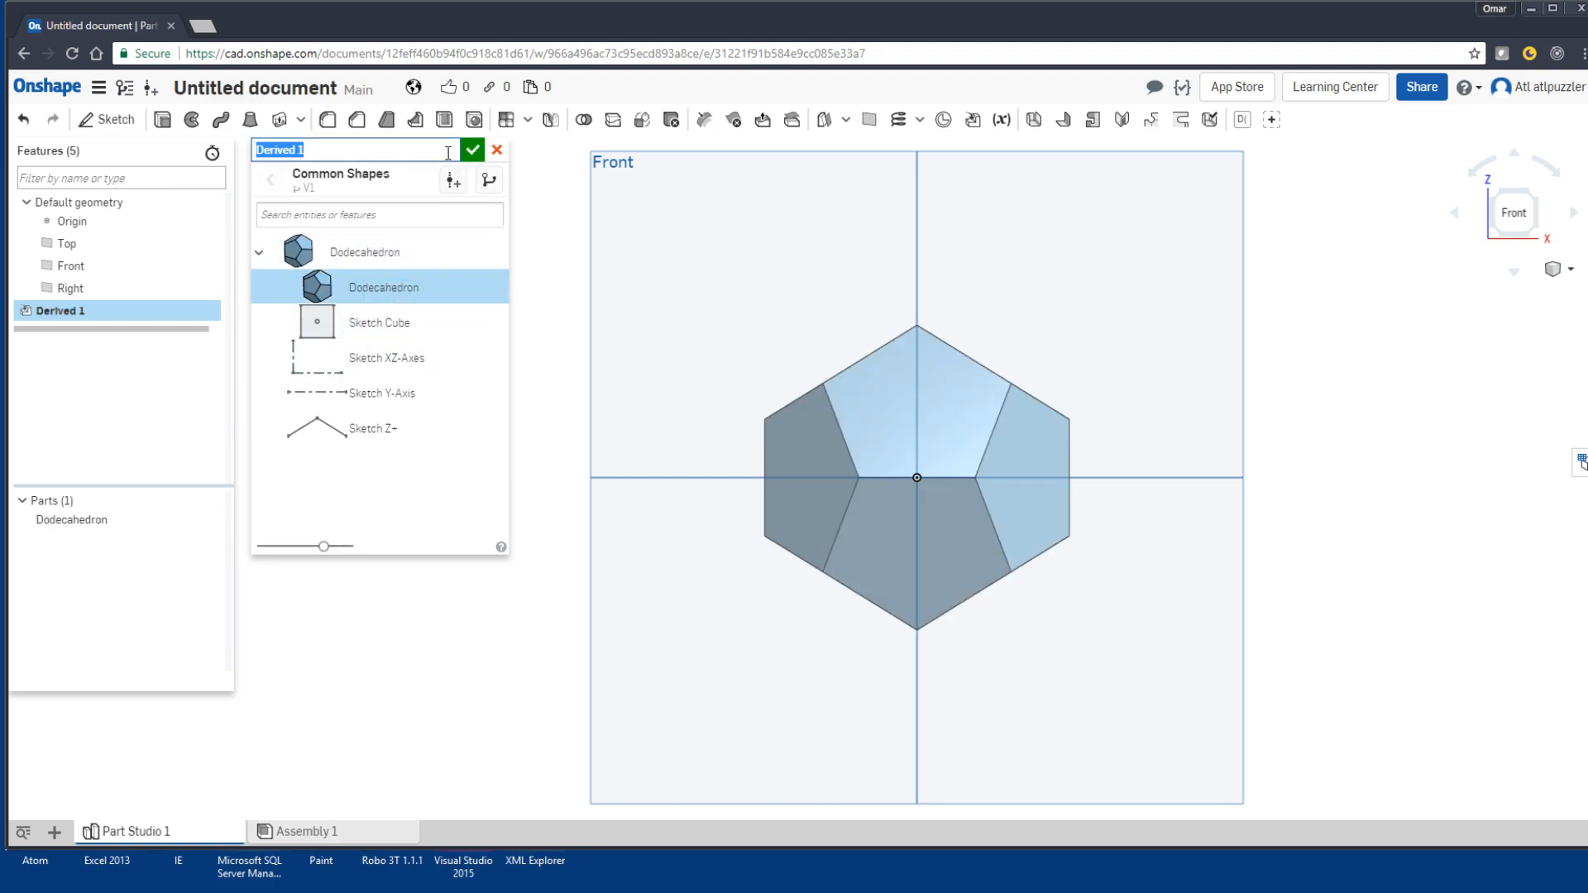
pyautogui.write('Dodecahedron')
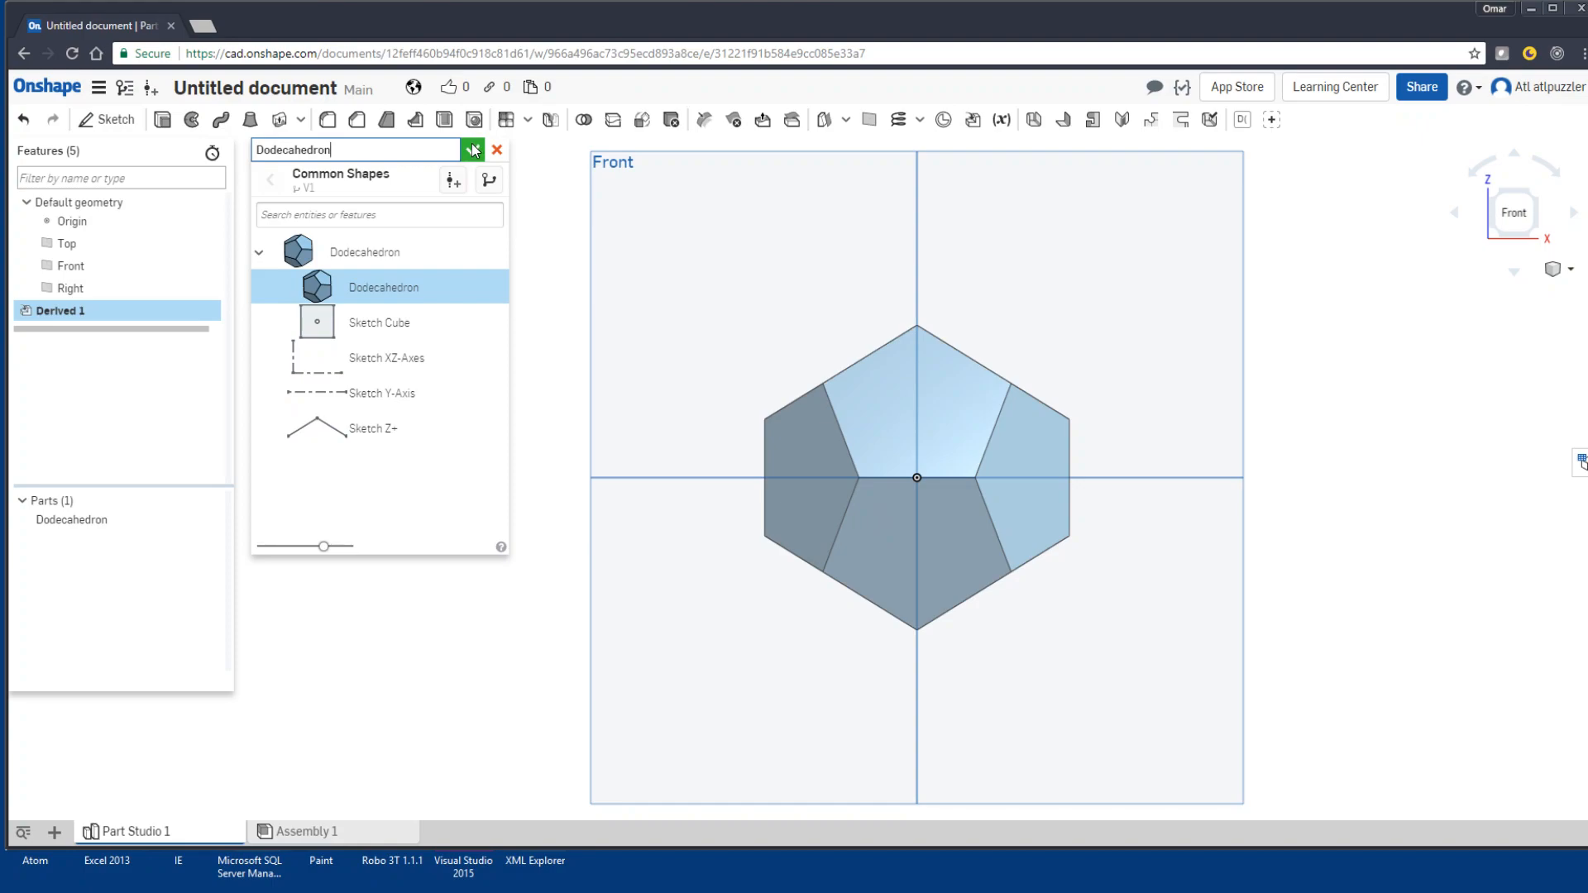
pyautogui.click(473, 149)
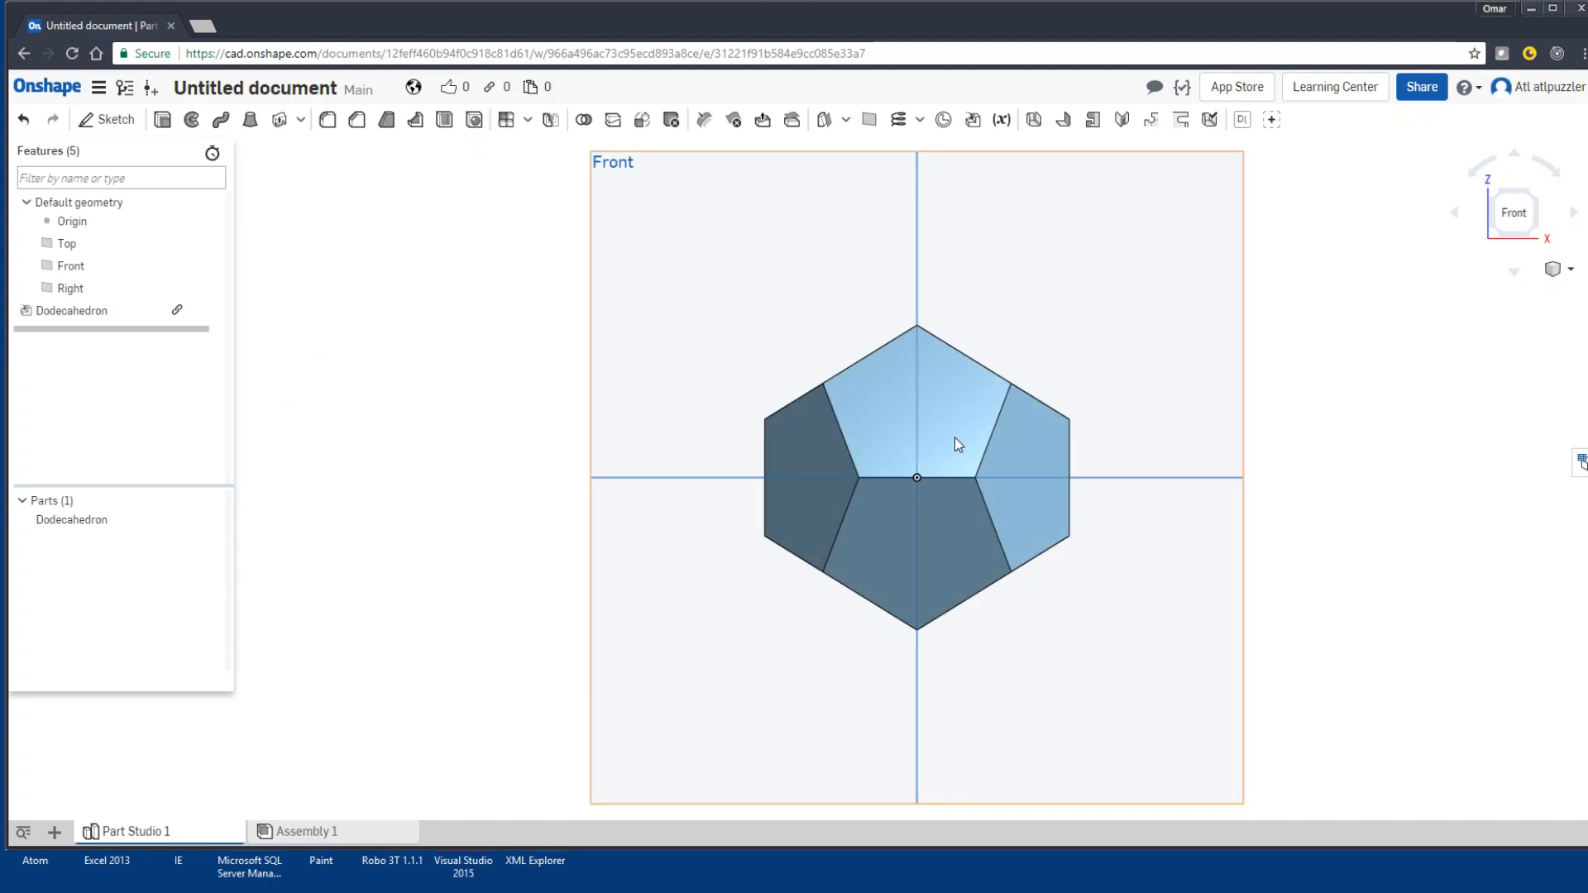
# Step: Start a new sketch on the Front plane, viewed from the front
pyautogui.scroll(2, 851, 494)
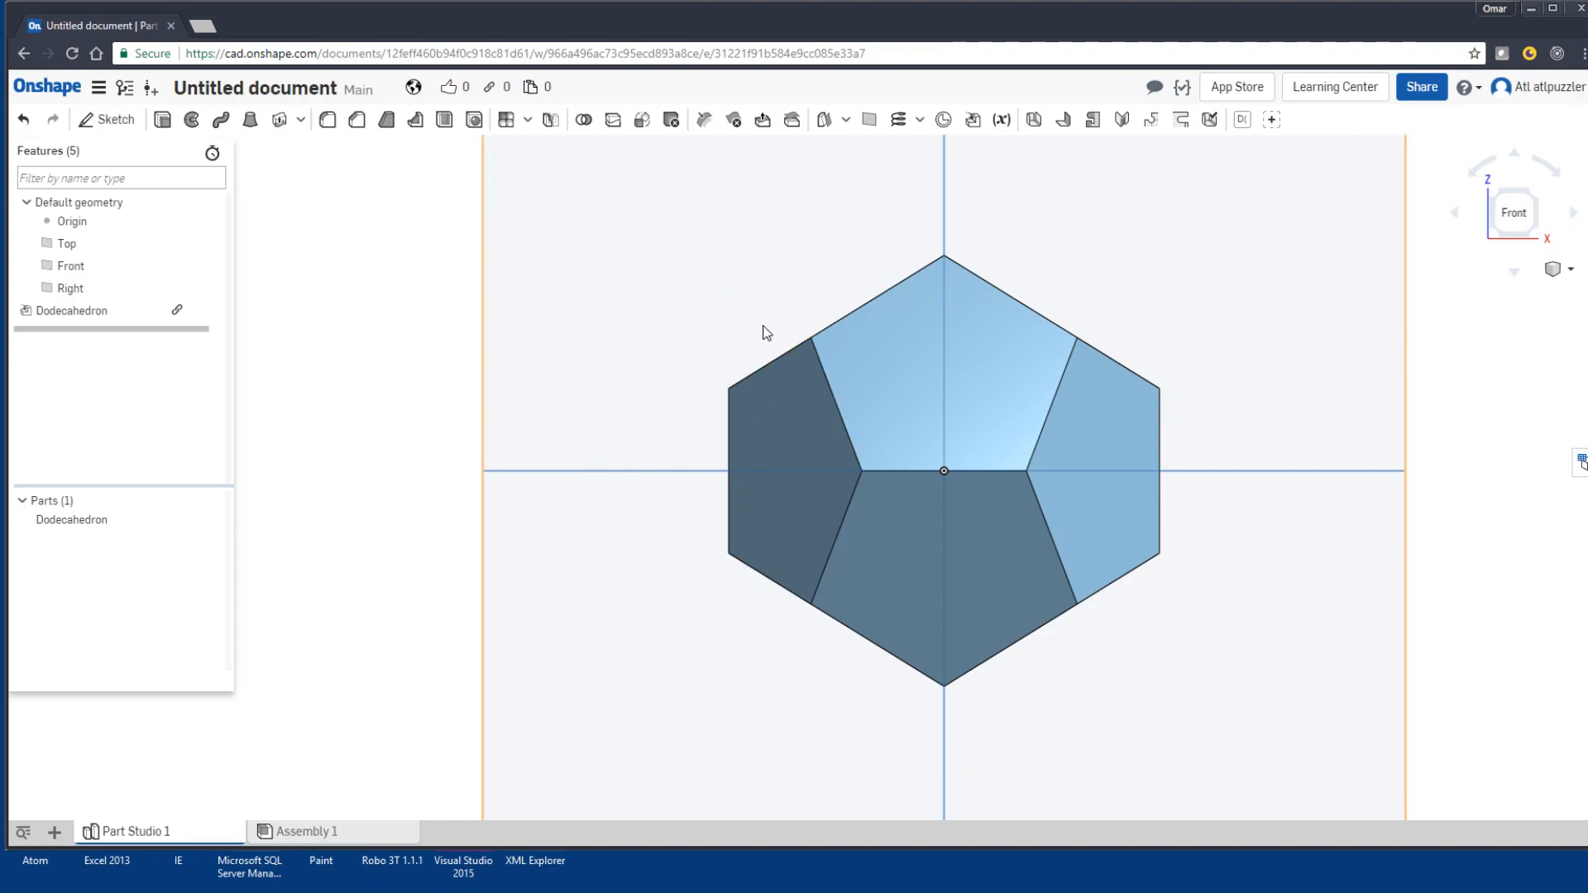
pyautogui.moveTo(785, 277); pyautogui.dragTo(785, 287, button='right')
pyautogui.click(1514, 214)
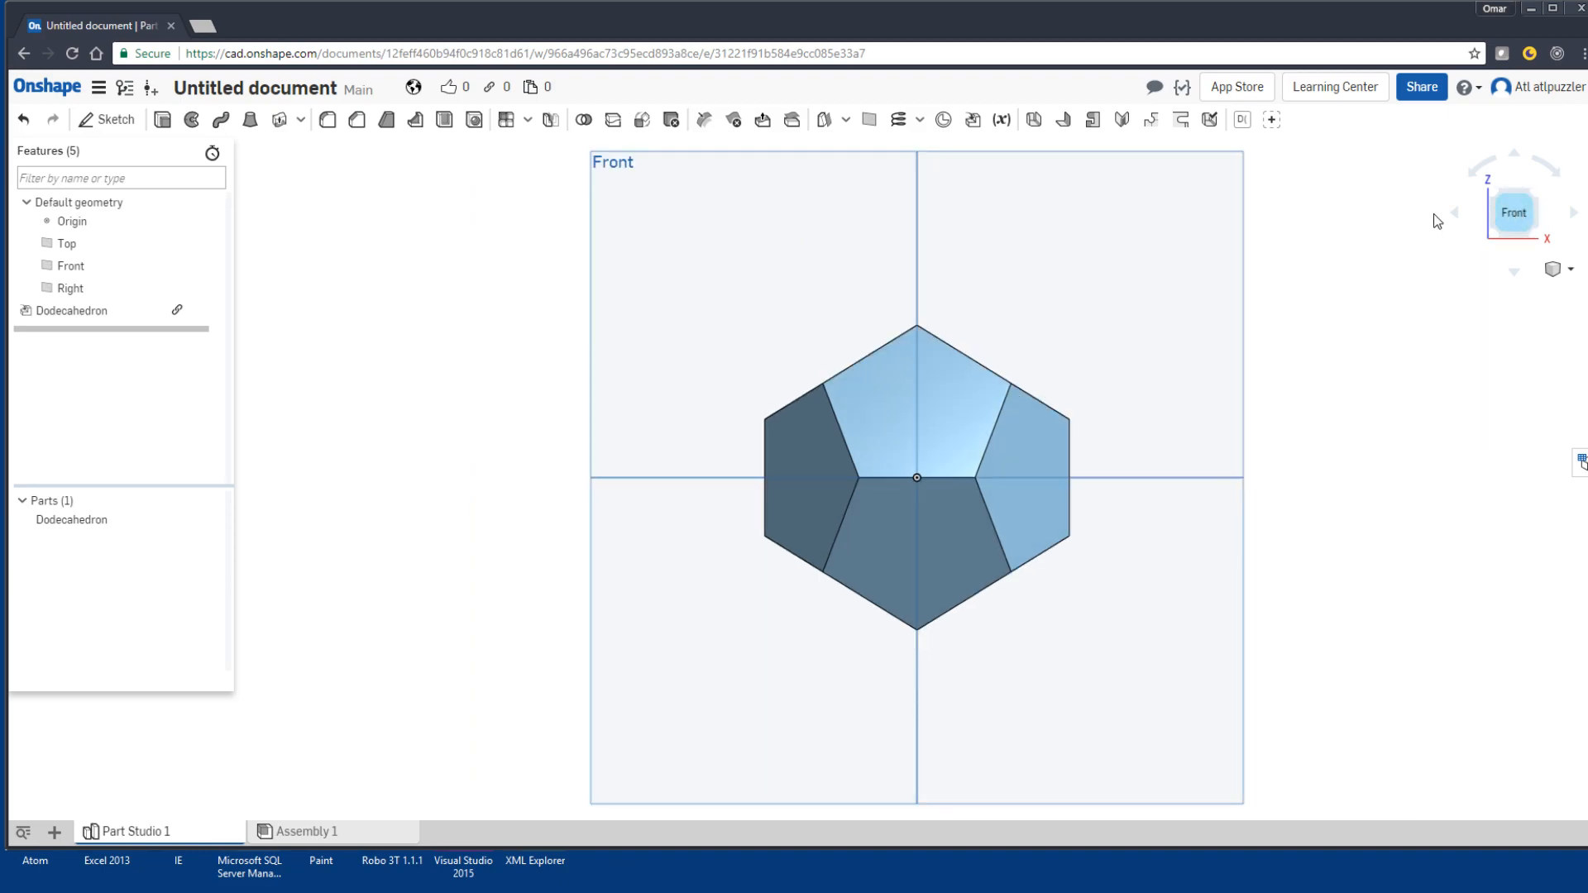
pyautogui.click(116, 119)
pyautogui.click(649, 254)
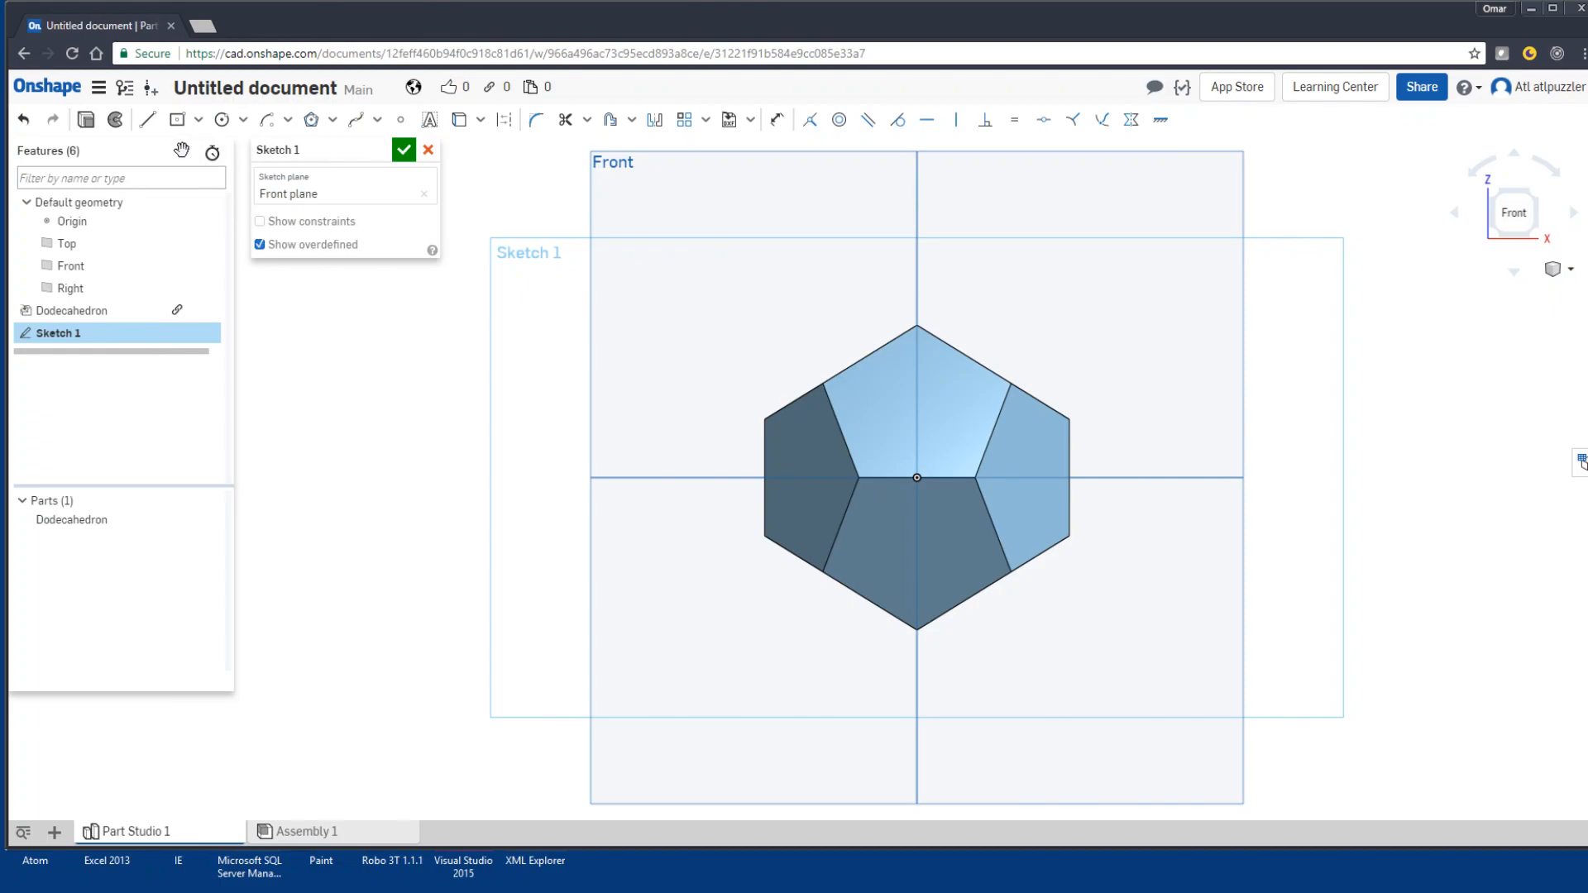
# Step: Sketch a construction line about 54 mm long from the origin diagonally up and left past the dodecahedron's upper-left edge
pyautogui.click(147, 119)
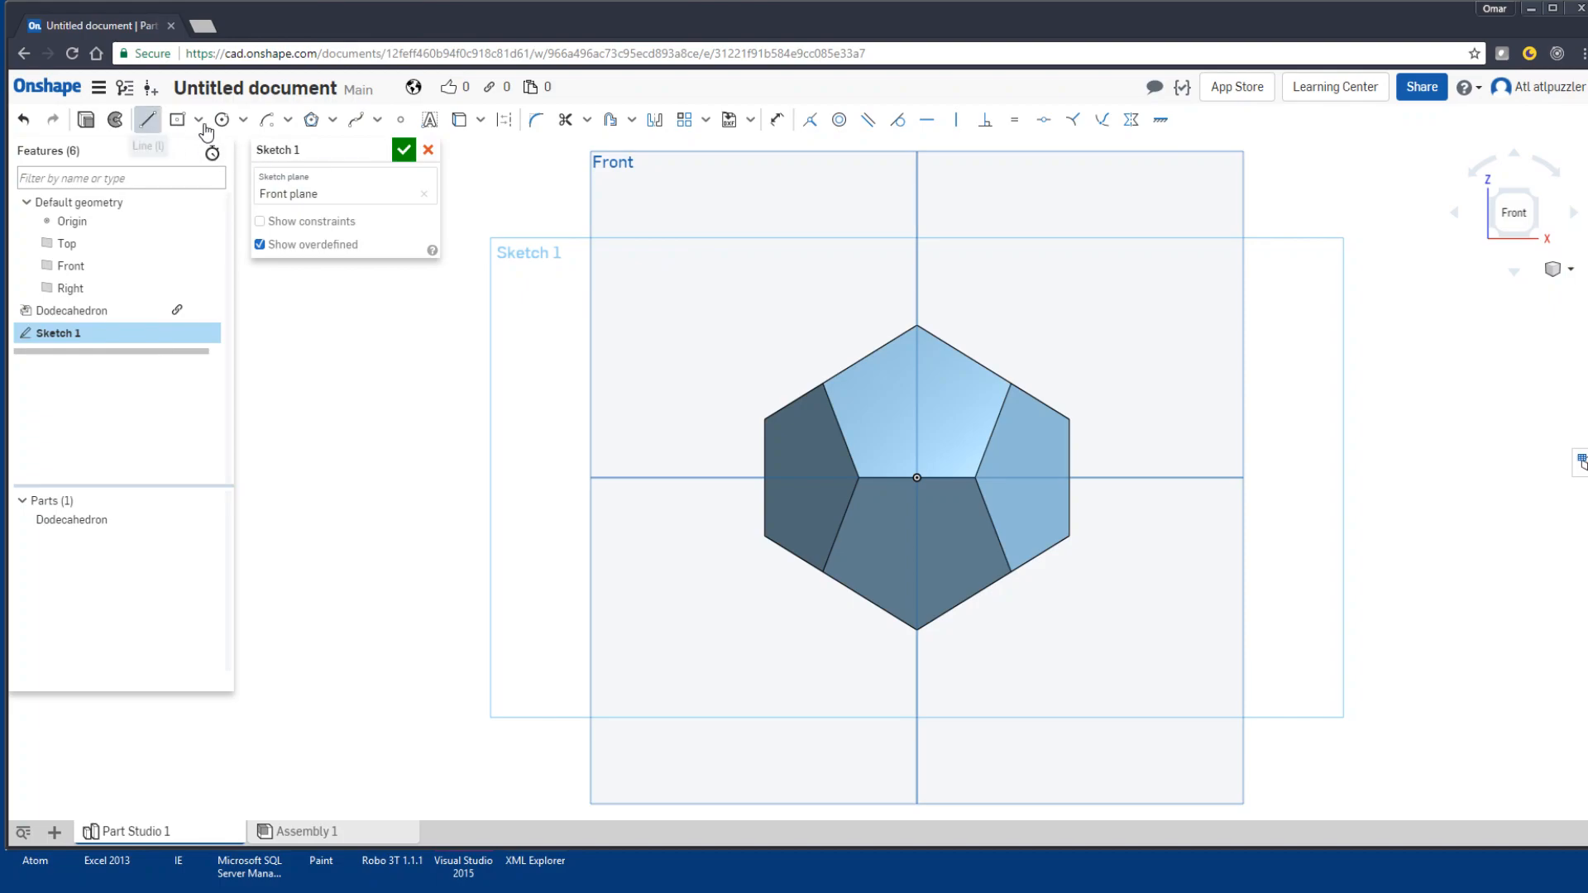
pyautogui.click(503, 119)
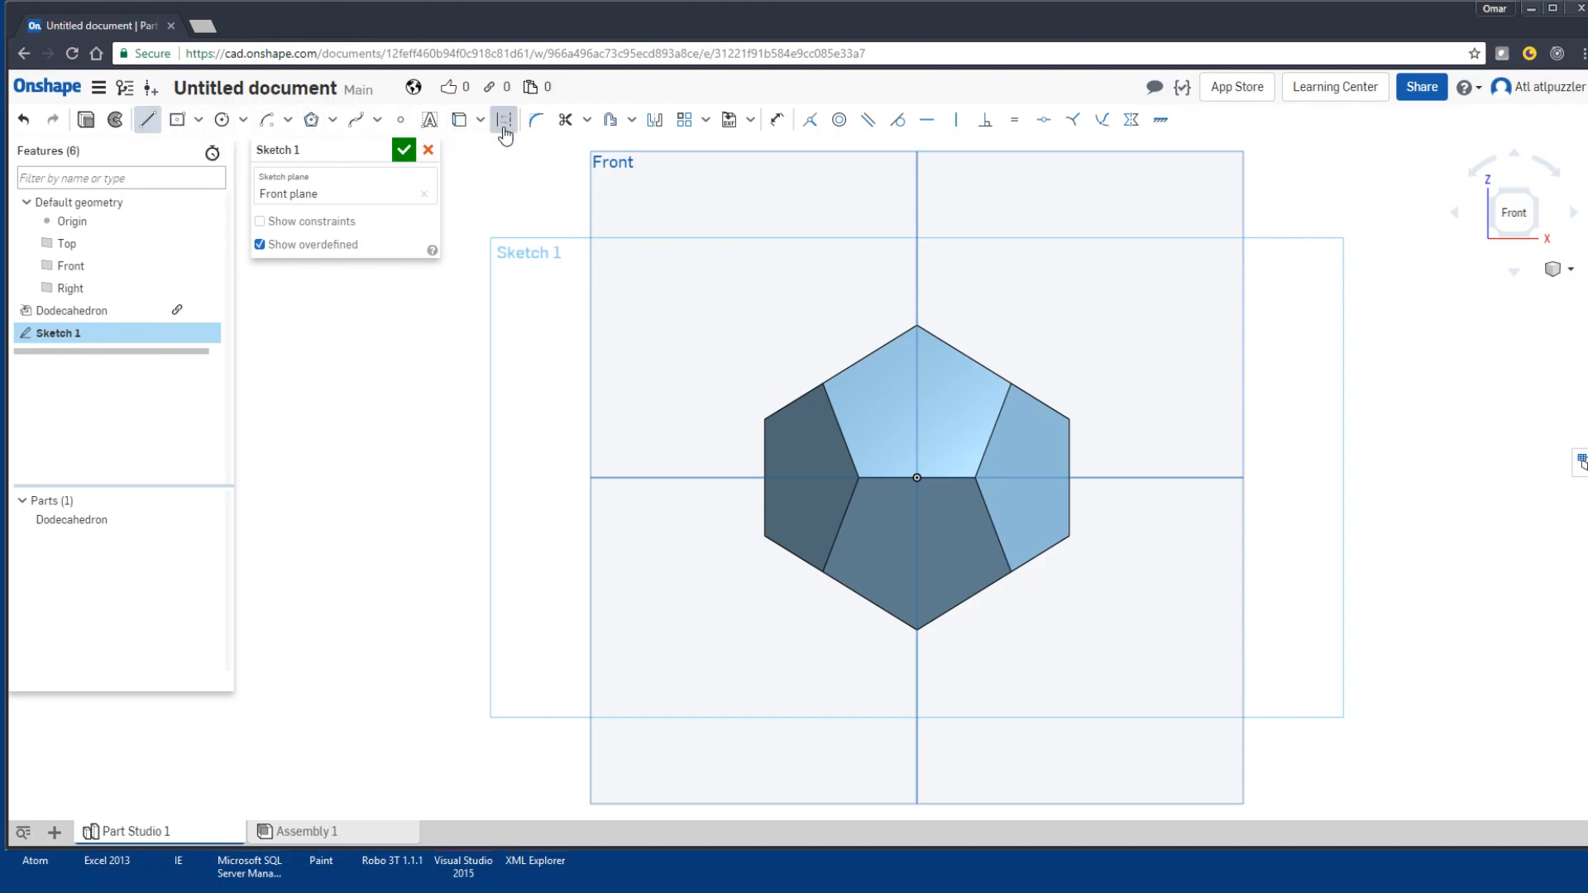
pyautogui.click(917, 477)
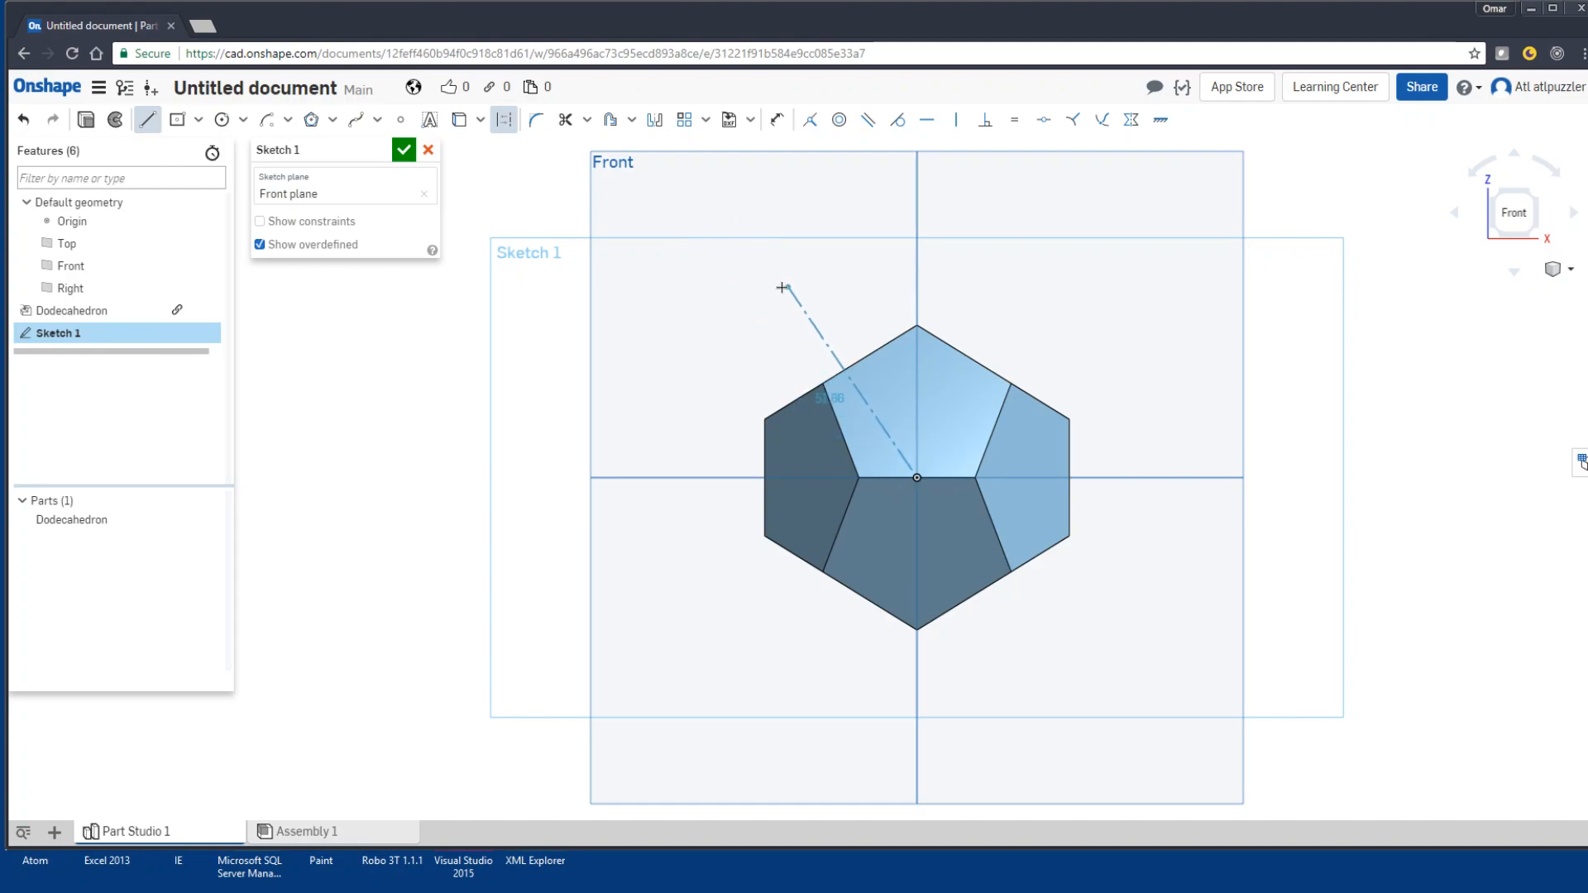
pyautogui.click(780, 285)
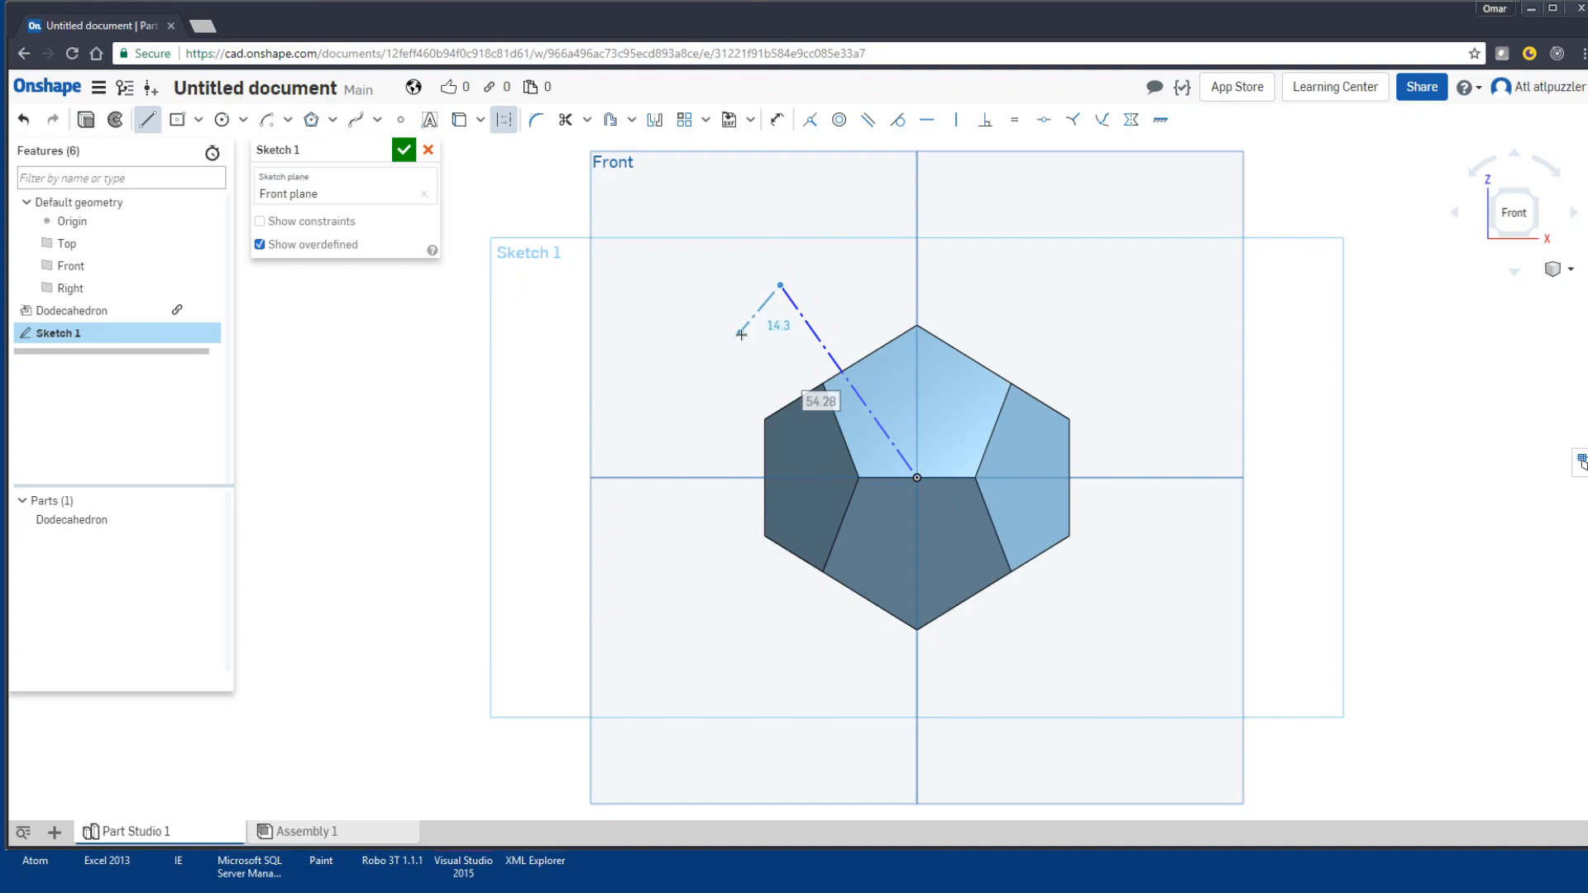
pyautogui.press('Escape')
# Step: Sketch a second construction line about 52 mm long from the origin diagonally up and right past the dodecahedron's upper-right edge
pyautogui.click(152, 126)
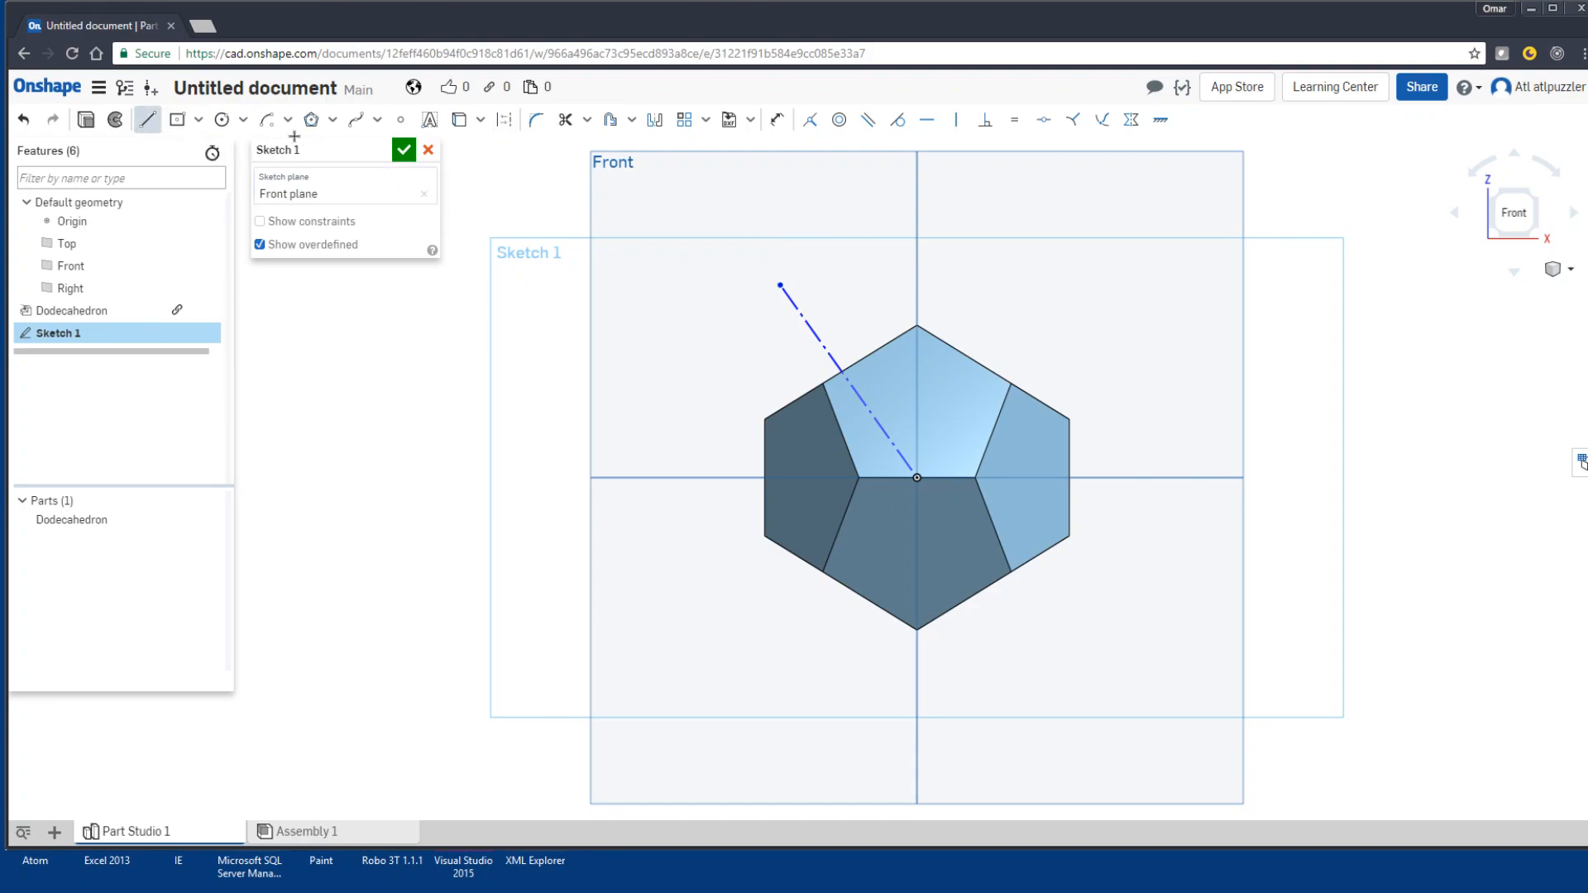
pyautogui.click(504, 119)
pyautogui.click(916, 478)
pyautogui.click(1040, 287)
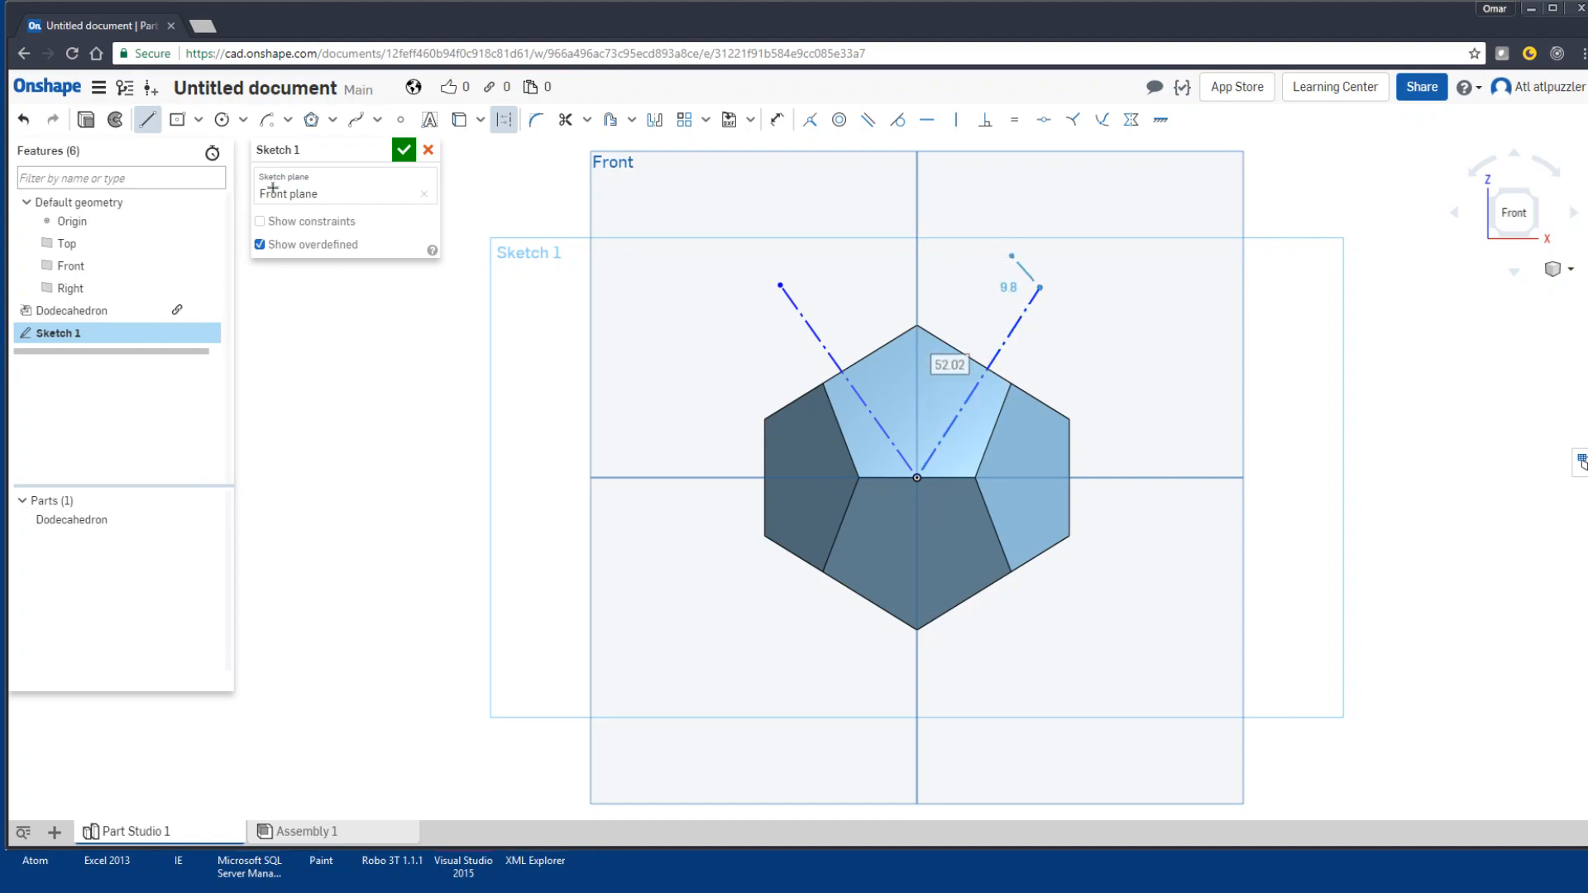
pyautogui.press('Escape')
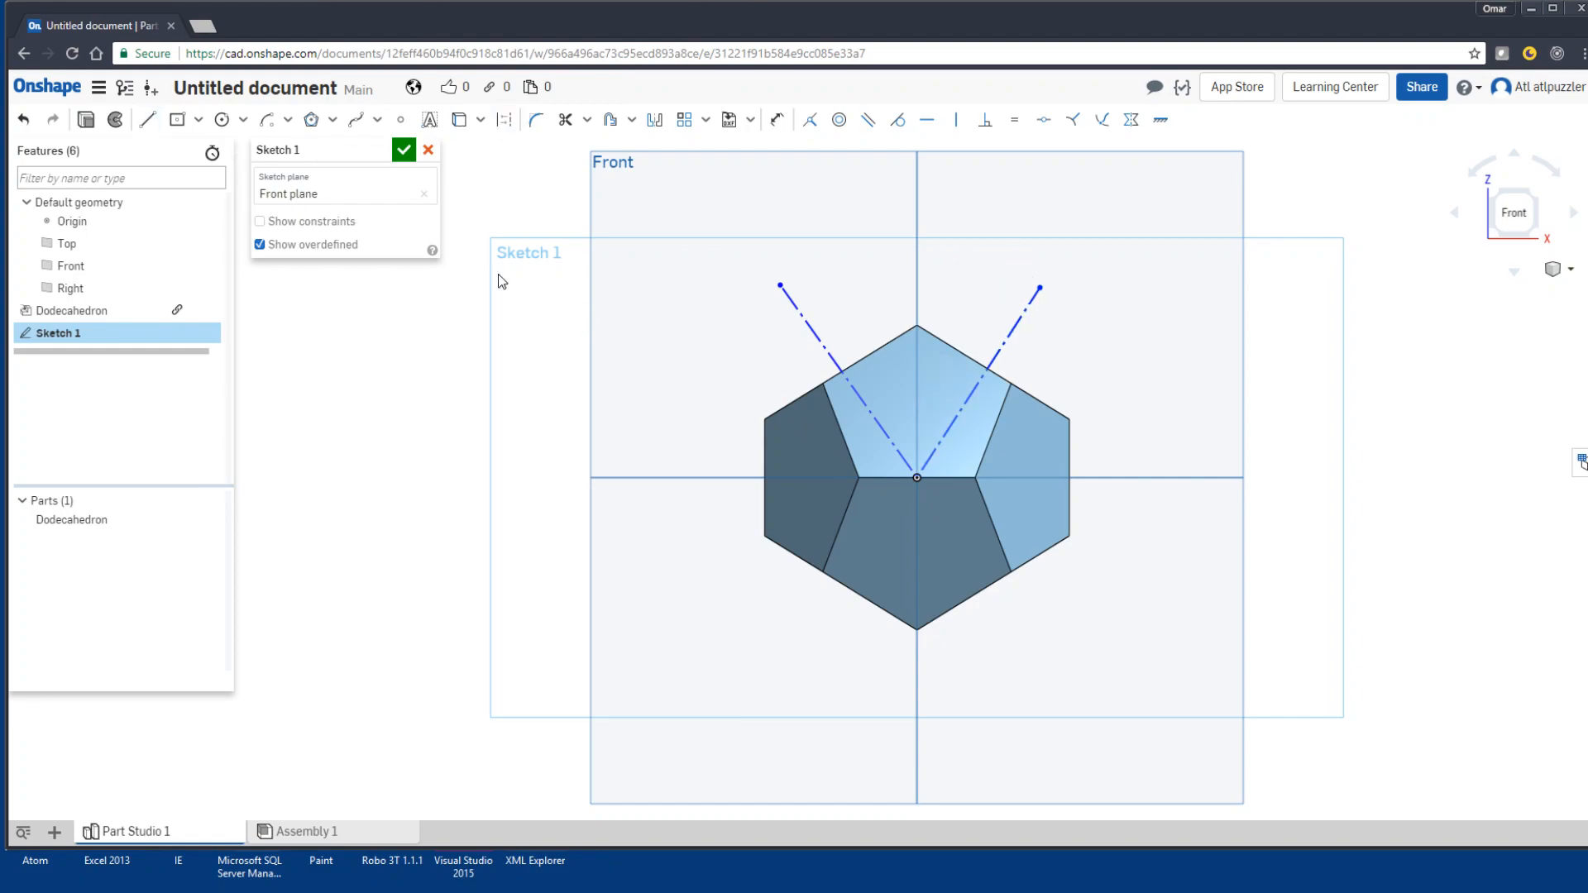
# Step: Sketch a horizontal construction line about 49 mm long from the origin to the left, past the dodecahedron's side
pyautogui.click(147, 119)
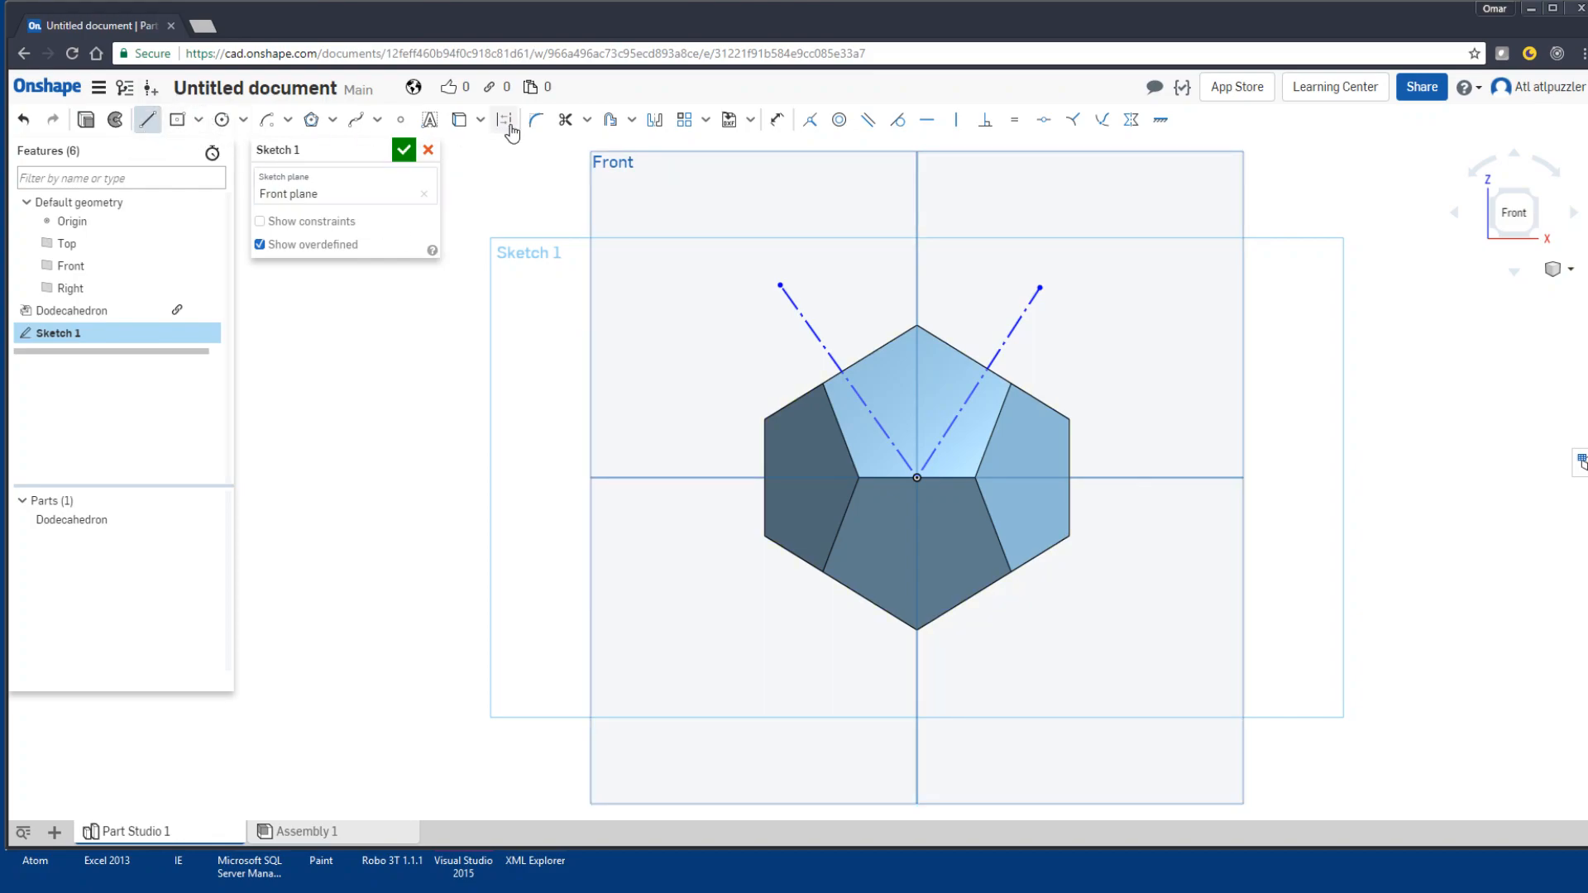
pyautogui.click(504, 119)
pyautogui.click(917, 477)
pyautogui.click(703, 477)
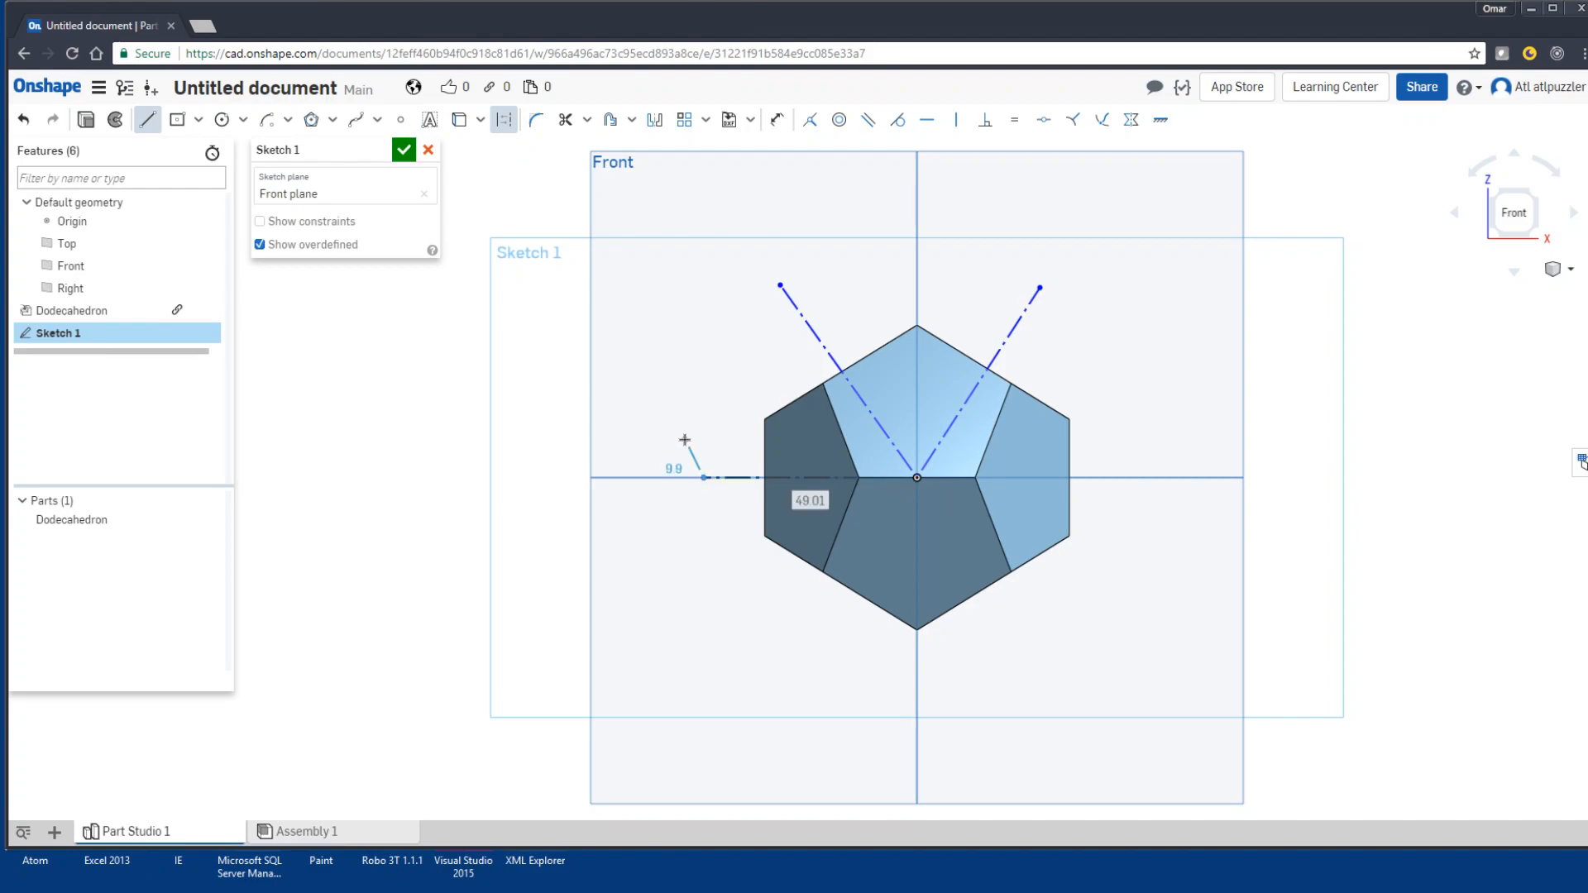
pyautogui.press('Escape')
# Step: Constrain the two slanted construction lines perpendicular to the dodecahedron's upper-left and upper-right faces they pass through
pyautogui.moveTo(672, 323); pyautogui.dragTo(675, 341, button='right')
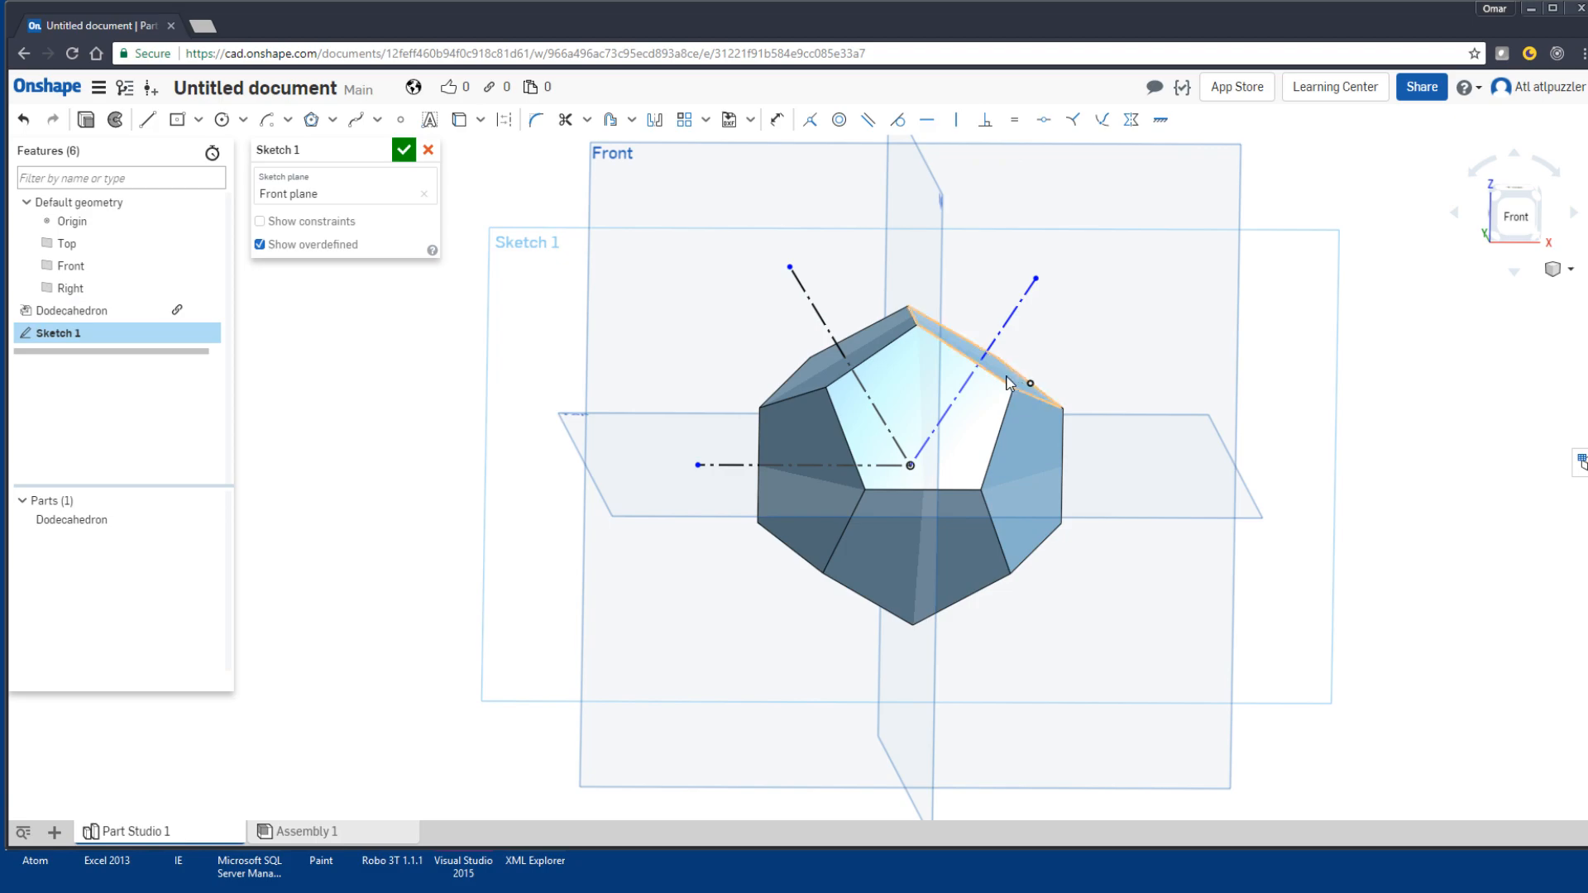
pyautogui.scroll(3, 1008, 354)
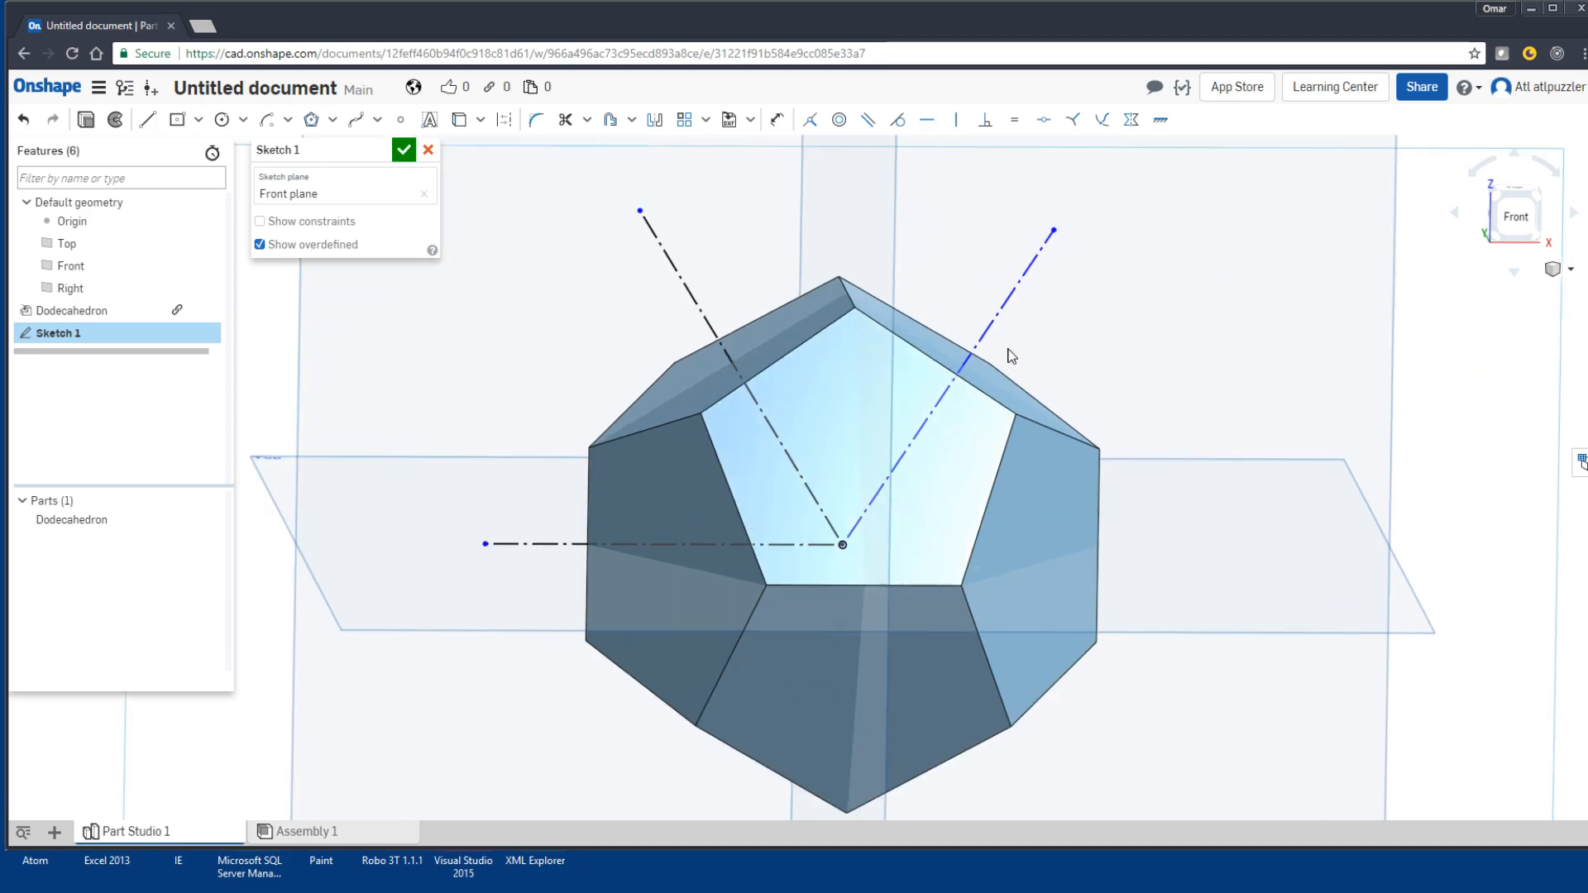
pyautogui.scroll(1, 1009, 354)
pyautogui.click(977, 383)
pyautogui.click(1000, 301)
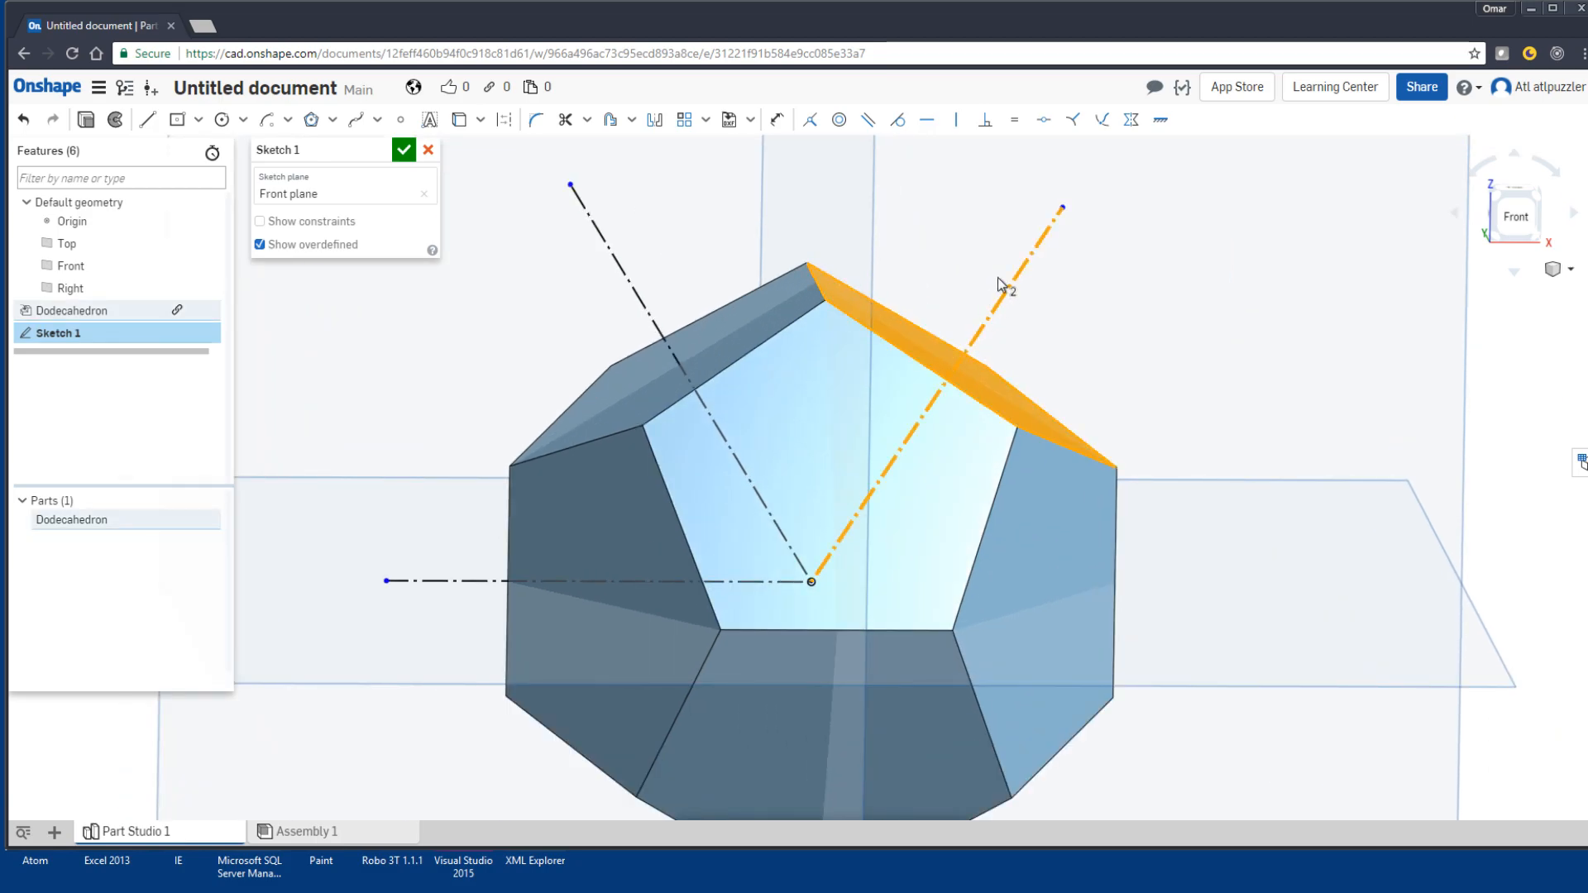
pyautogui.click(987, 121)
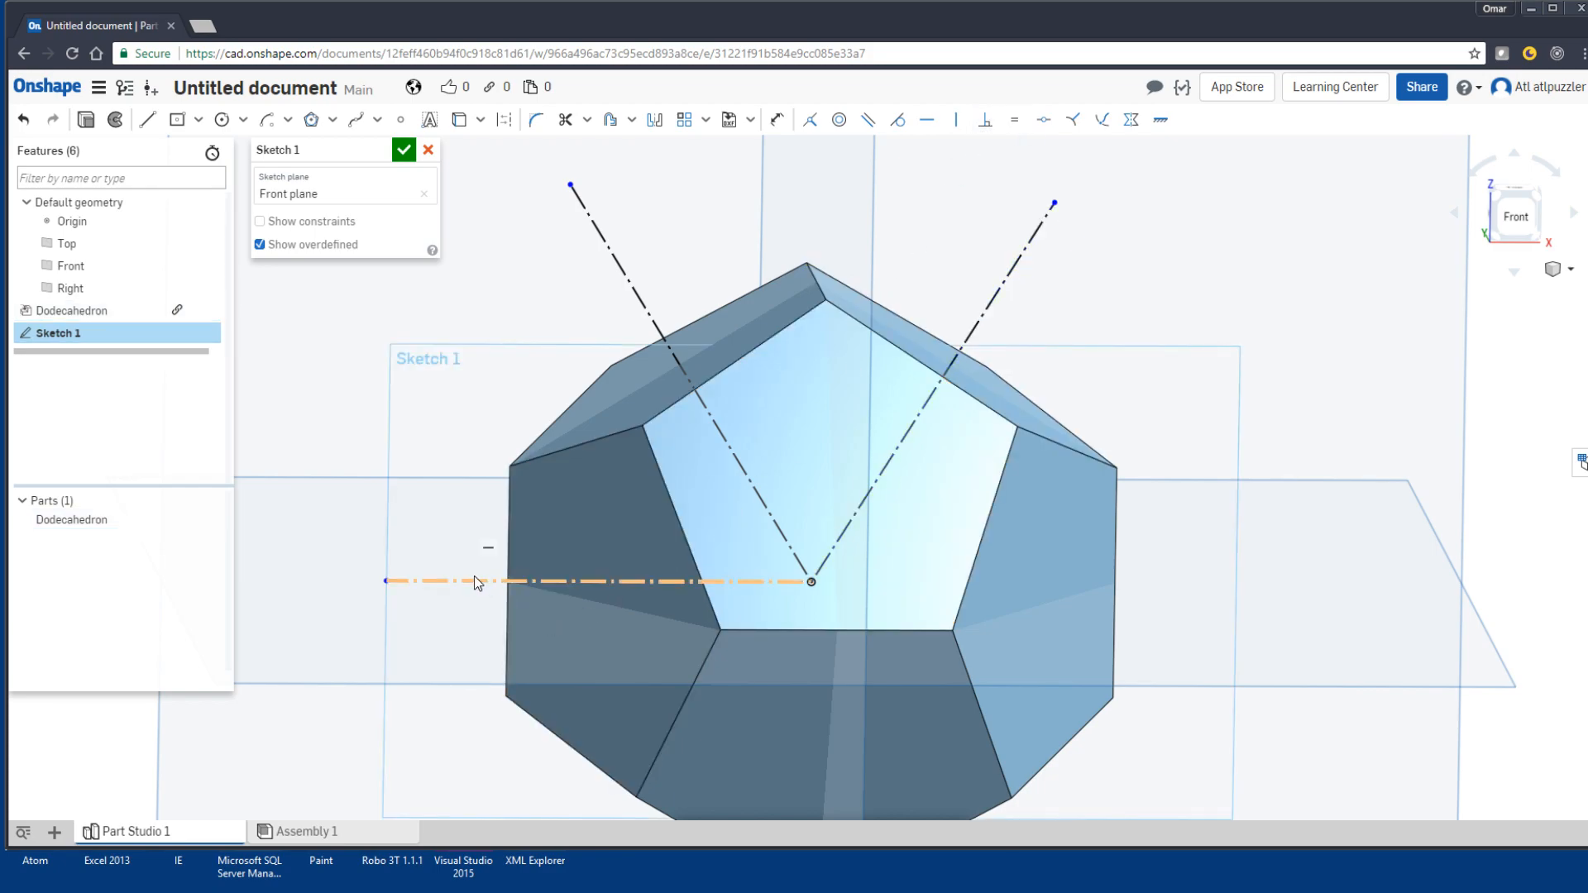
# Step: Sketch a solid line about 27 mm long, sloping from beside the upper-left construction line's end down across the dodecahedron's upper-left edge
pyautogui.scroll(-2, 530, 455)
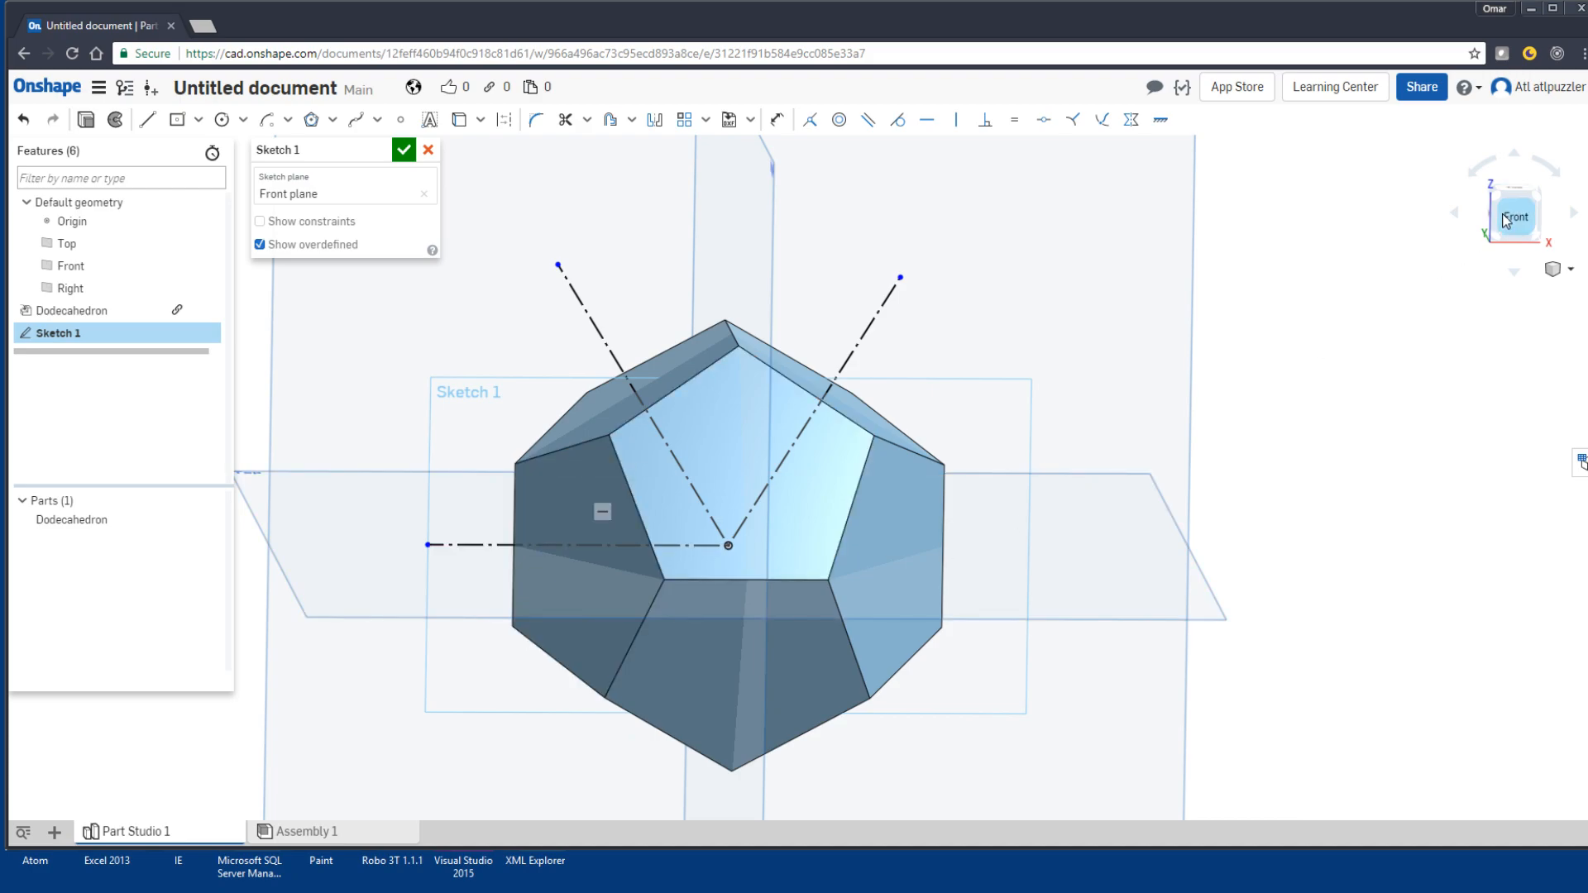
pyautogui.click(790, 367)
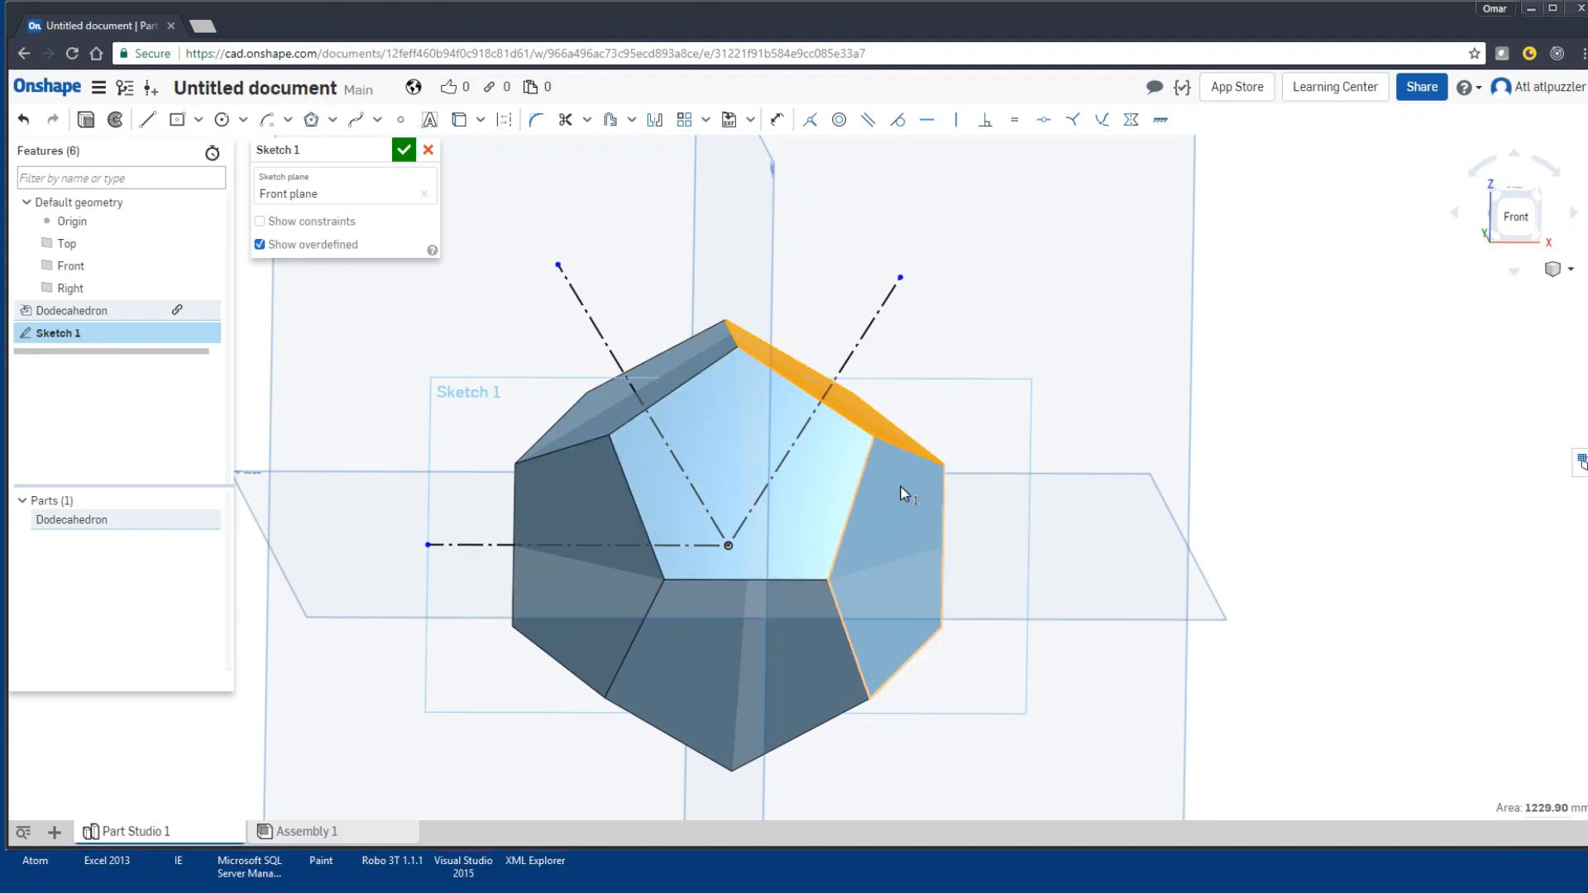
pyautogui.click(1511, 217)
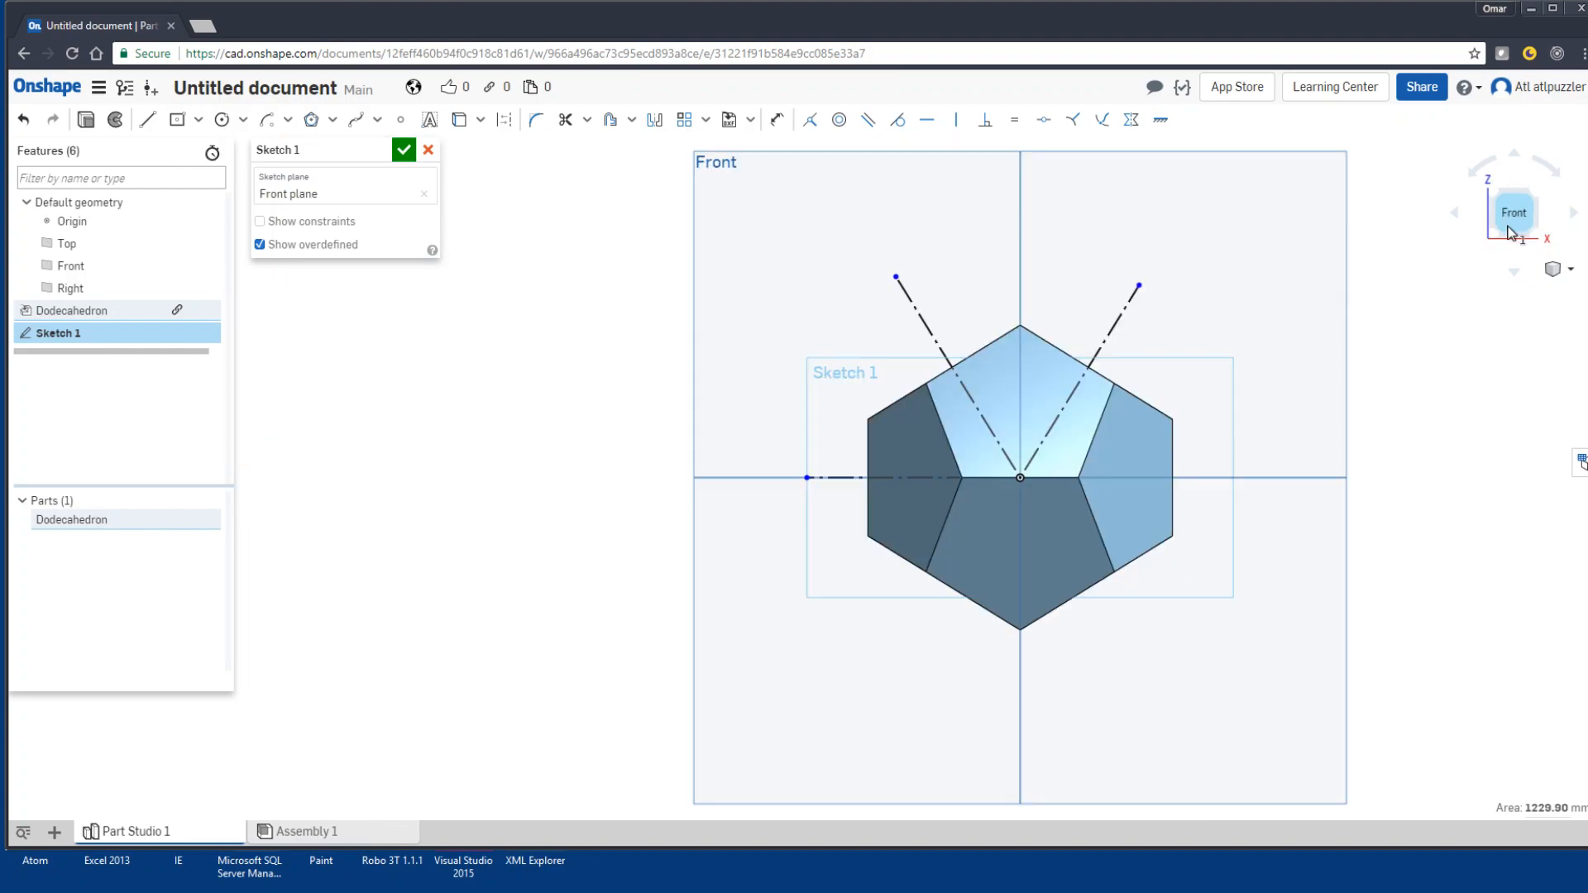
pyautogui.scroll(5, 1075, 383)
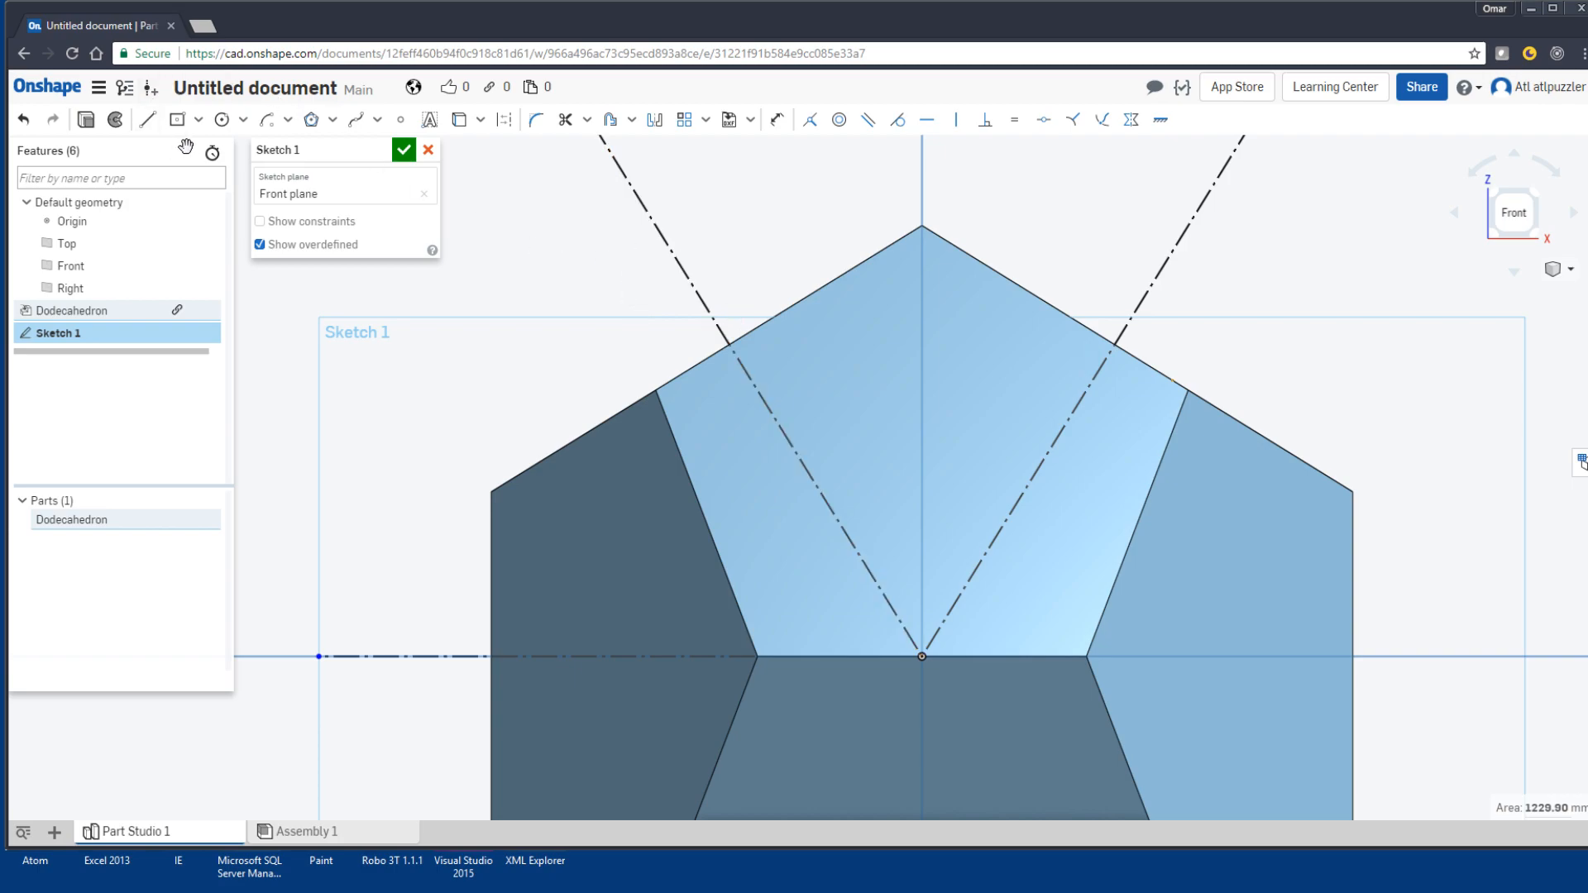
pyautogui.click(147, 119)
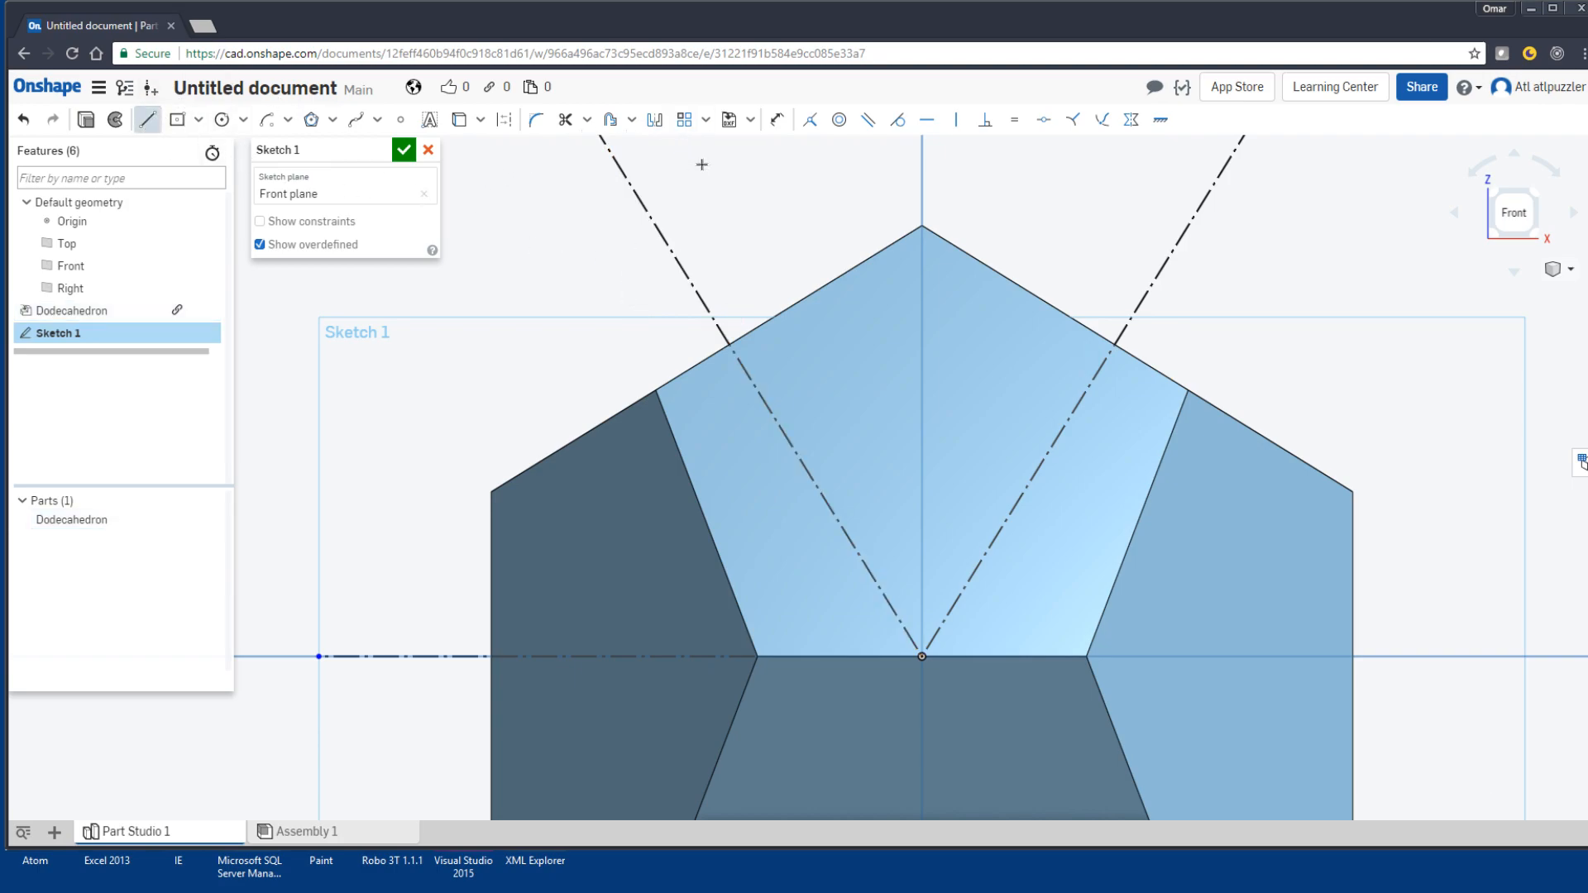
pyautogui.moveTo(704, 157); pyautogui.dragTo(693, 312, button='middle')
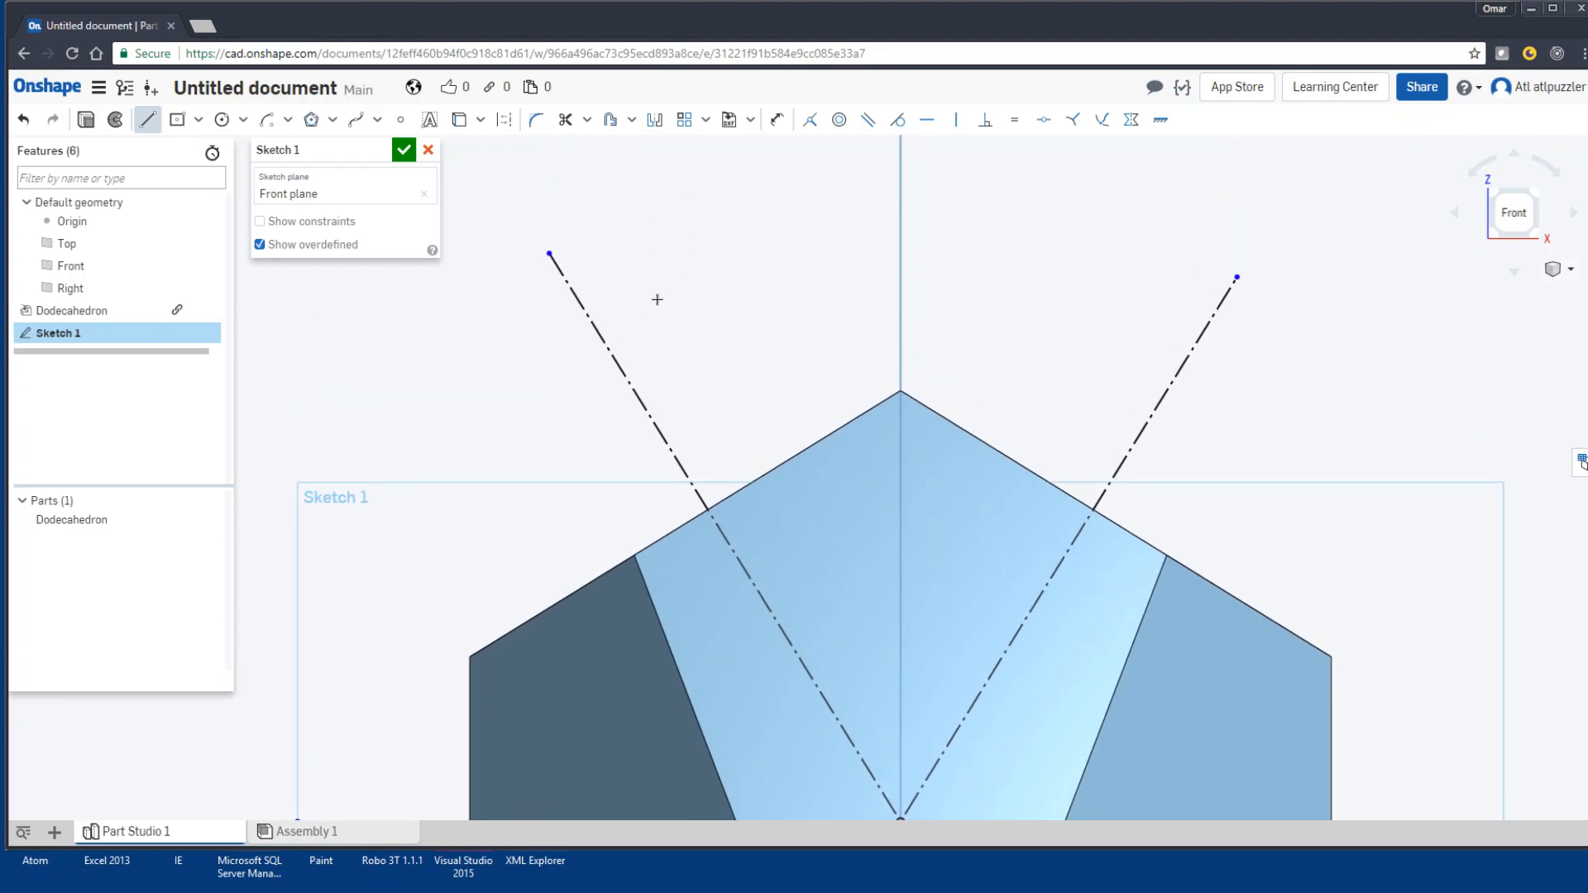
pyautogui.click(608, 271)
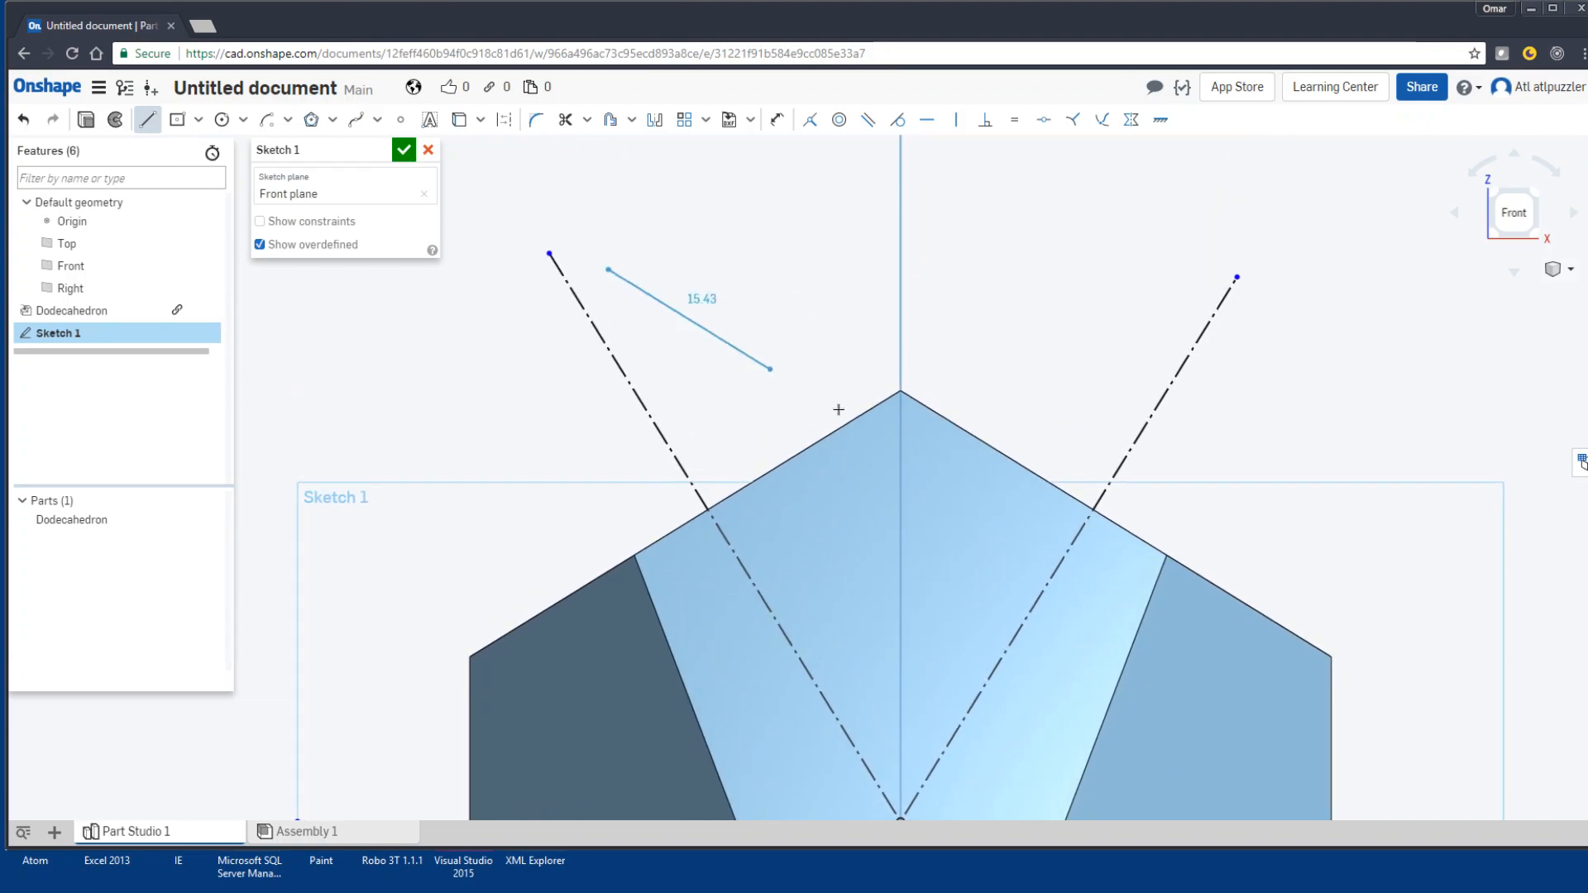
pyautogui.click(865, 472)
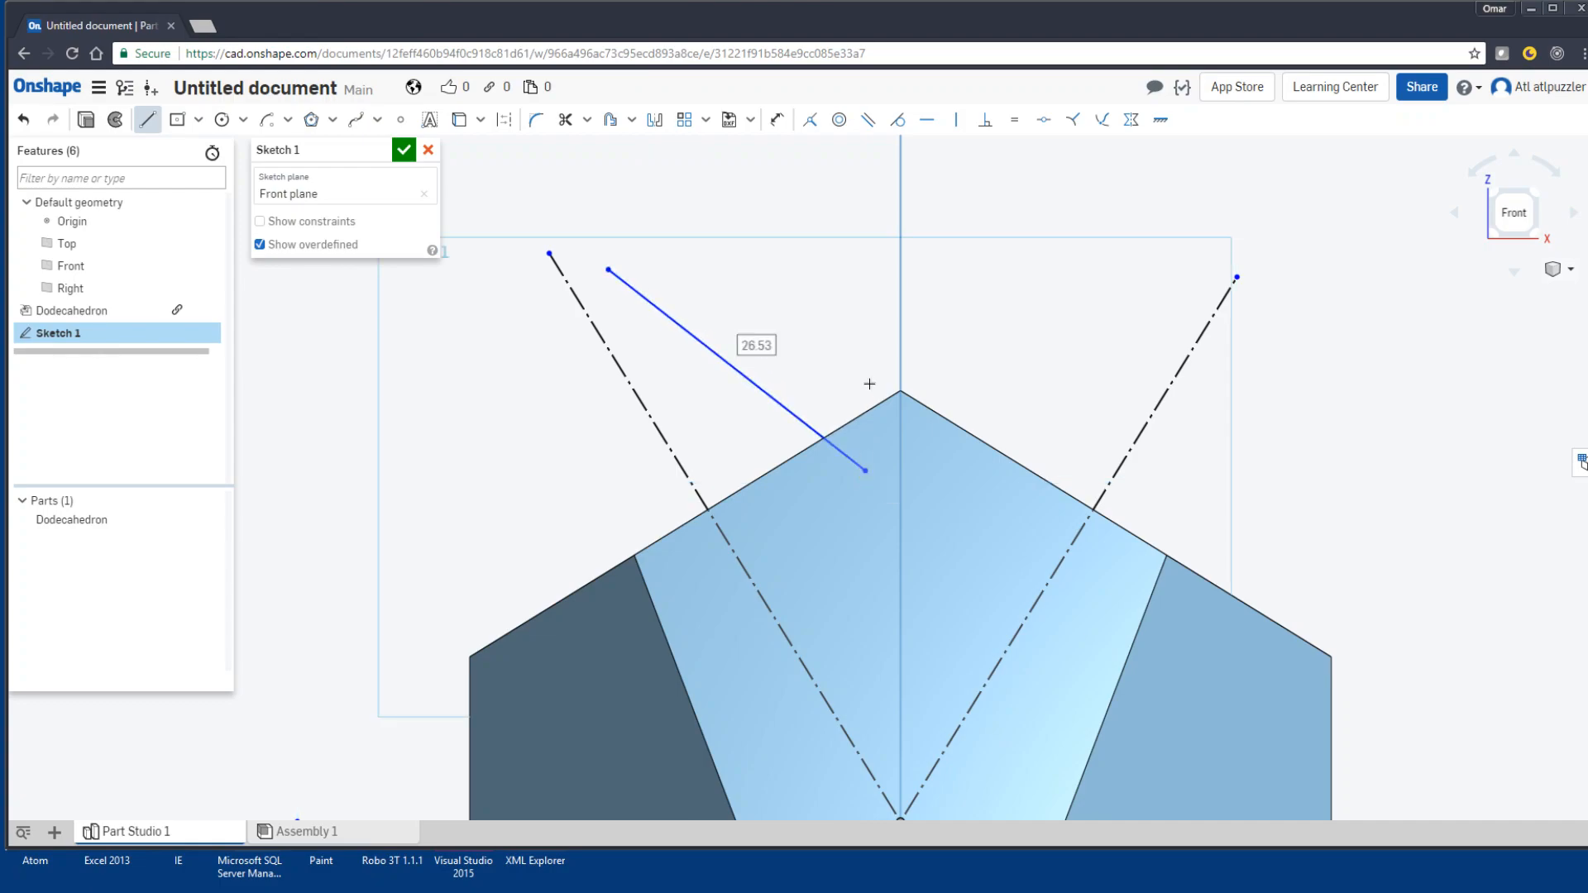
# Step: Sketch a short line about 3.7 mm long running steeply down from the sloping line's lower end, inside the dodecahedron
pyautogui.click(865, 472)
pyautogui.click(878, 515)
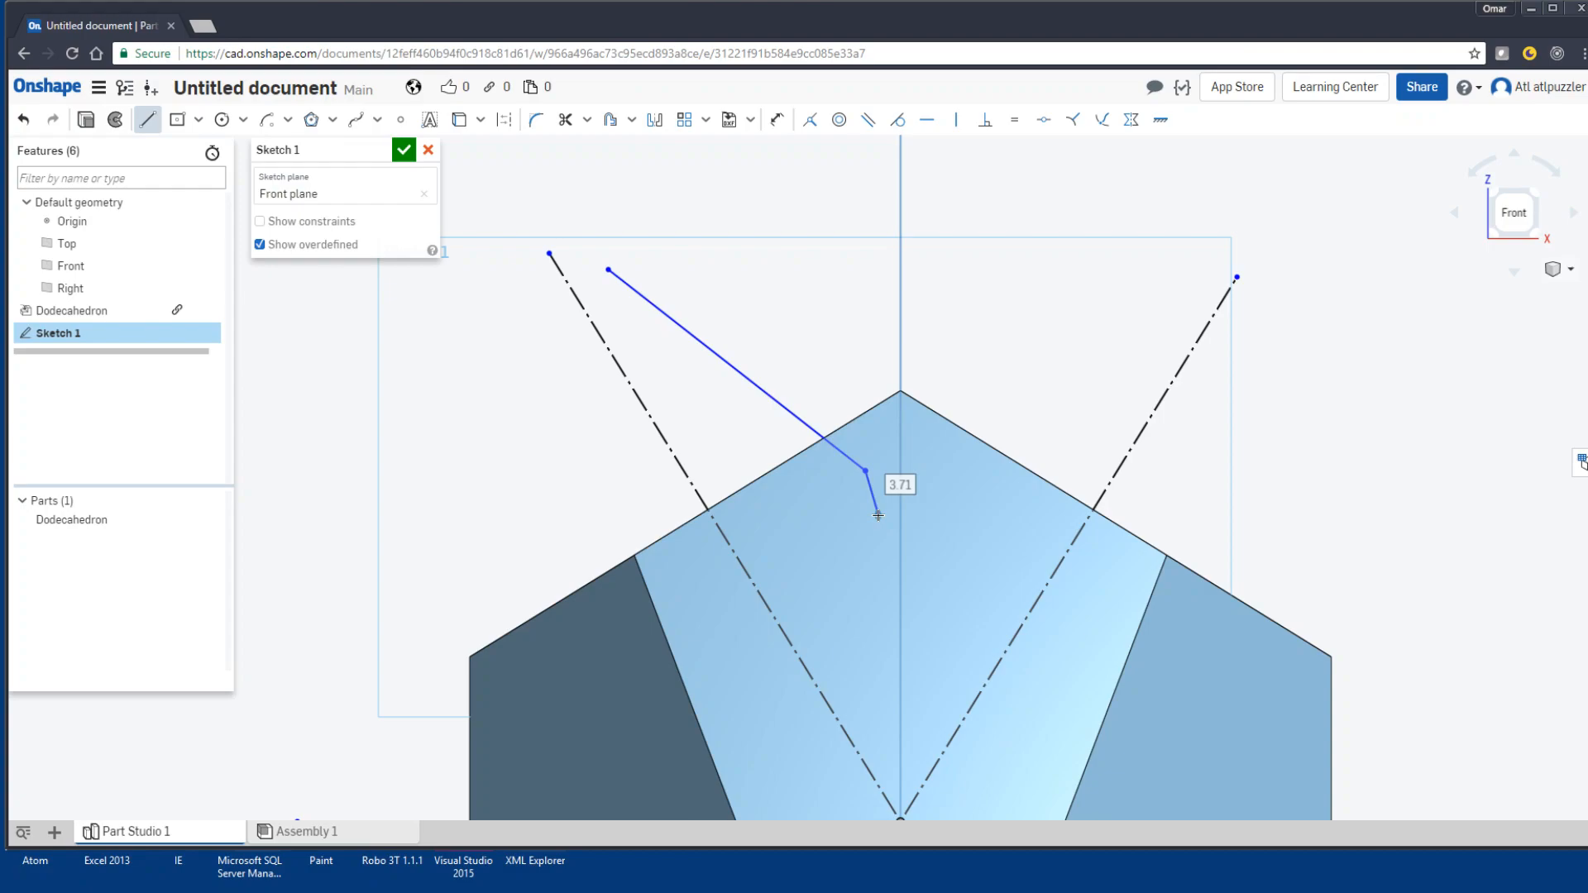
pyautogui.press('Escape')
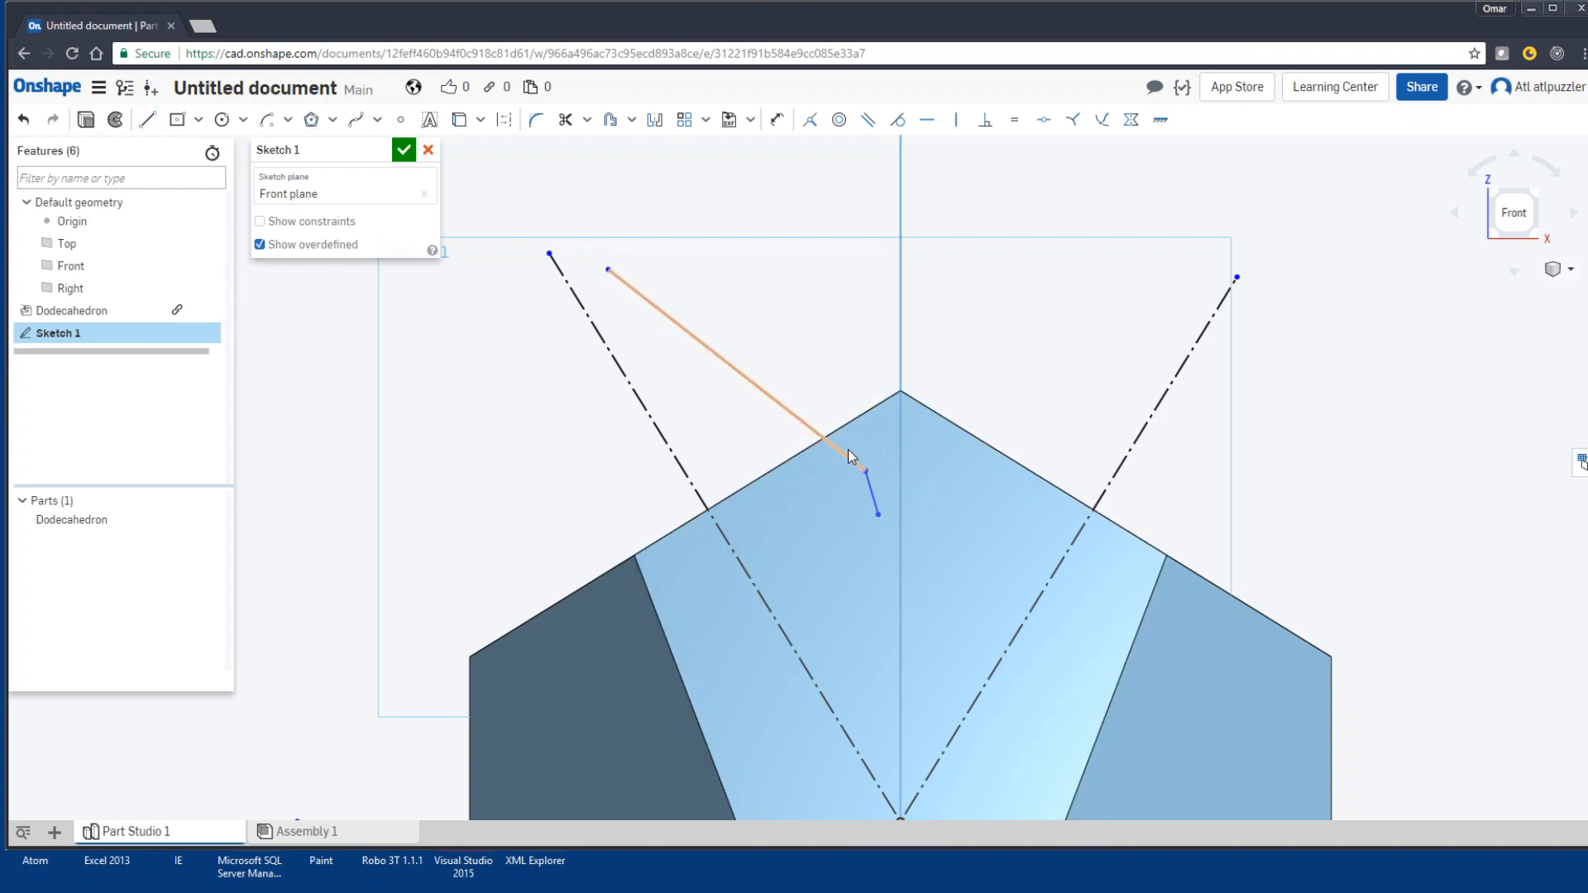
# Step: Sketch a short arc centred on the origin, about 25 mm in radius, starting at the short line's lower end and crossing the vertical axis
pyautogui.click(273, 124)
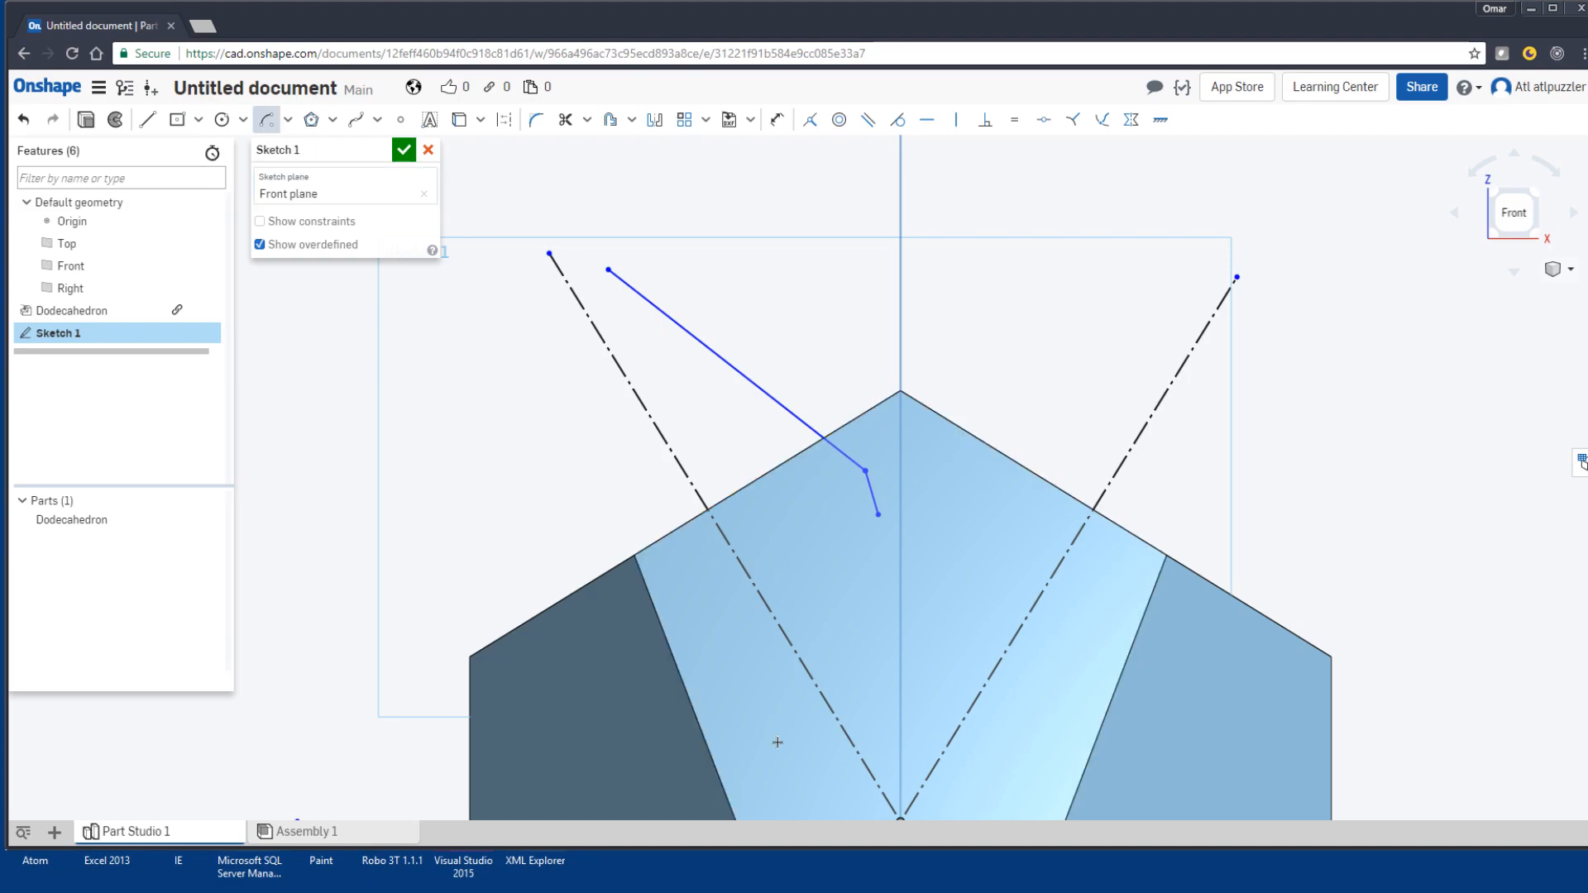
pyautogui.moveTo(906, 641); pyautogui.dragTo(860, 541, button='middle')
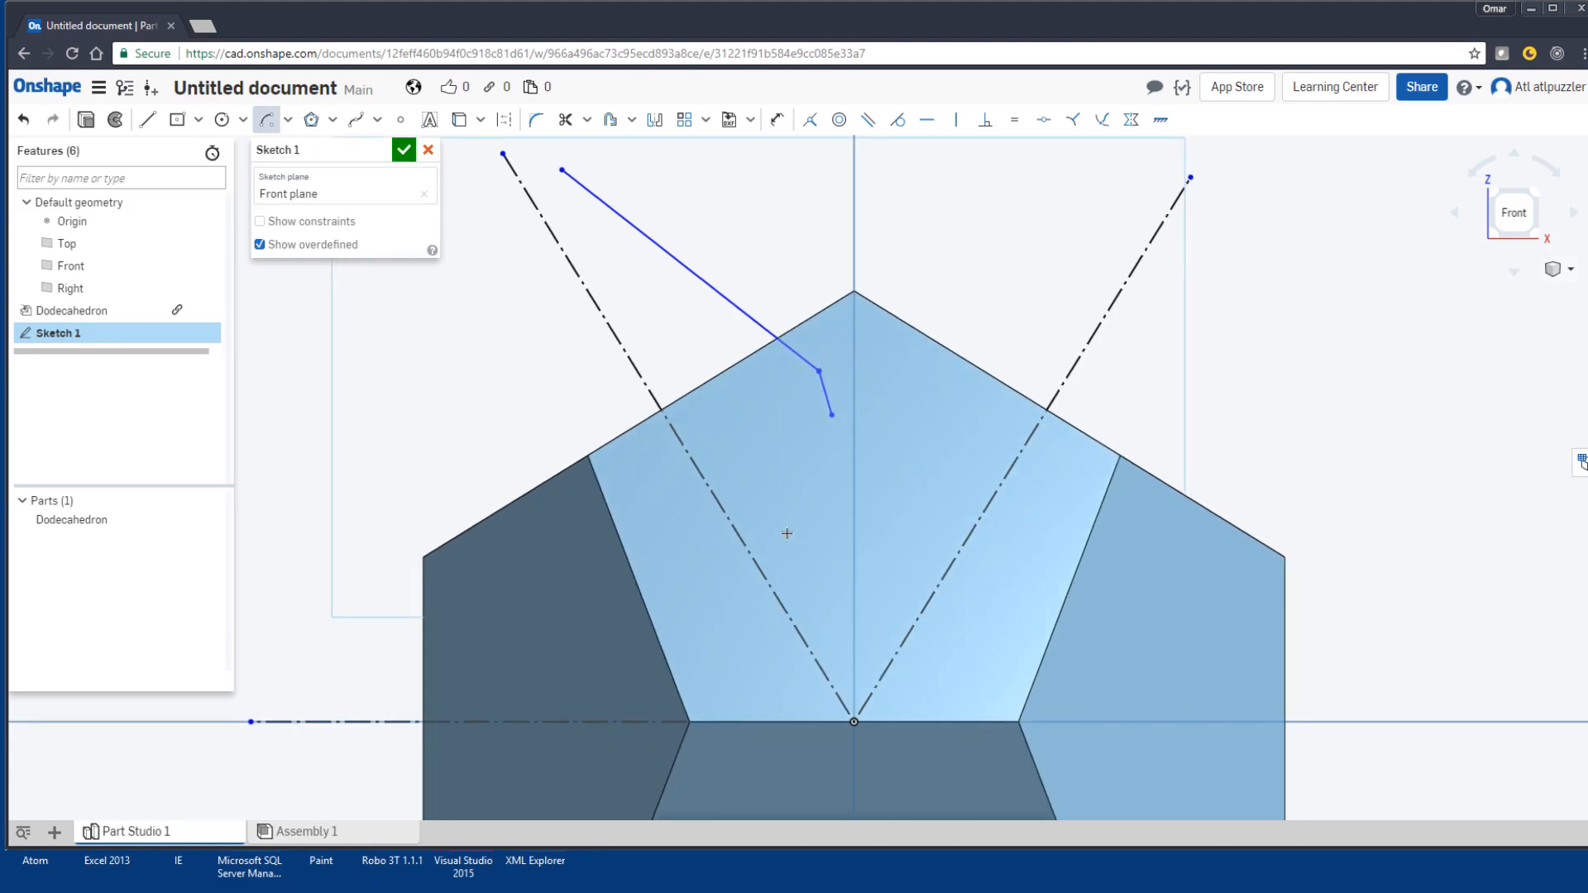
pyautogui.click(855, 721)
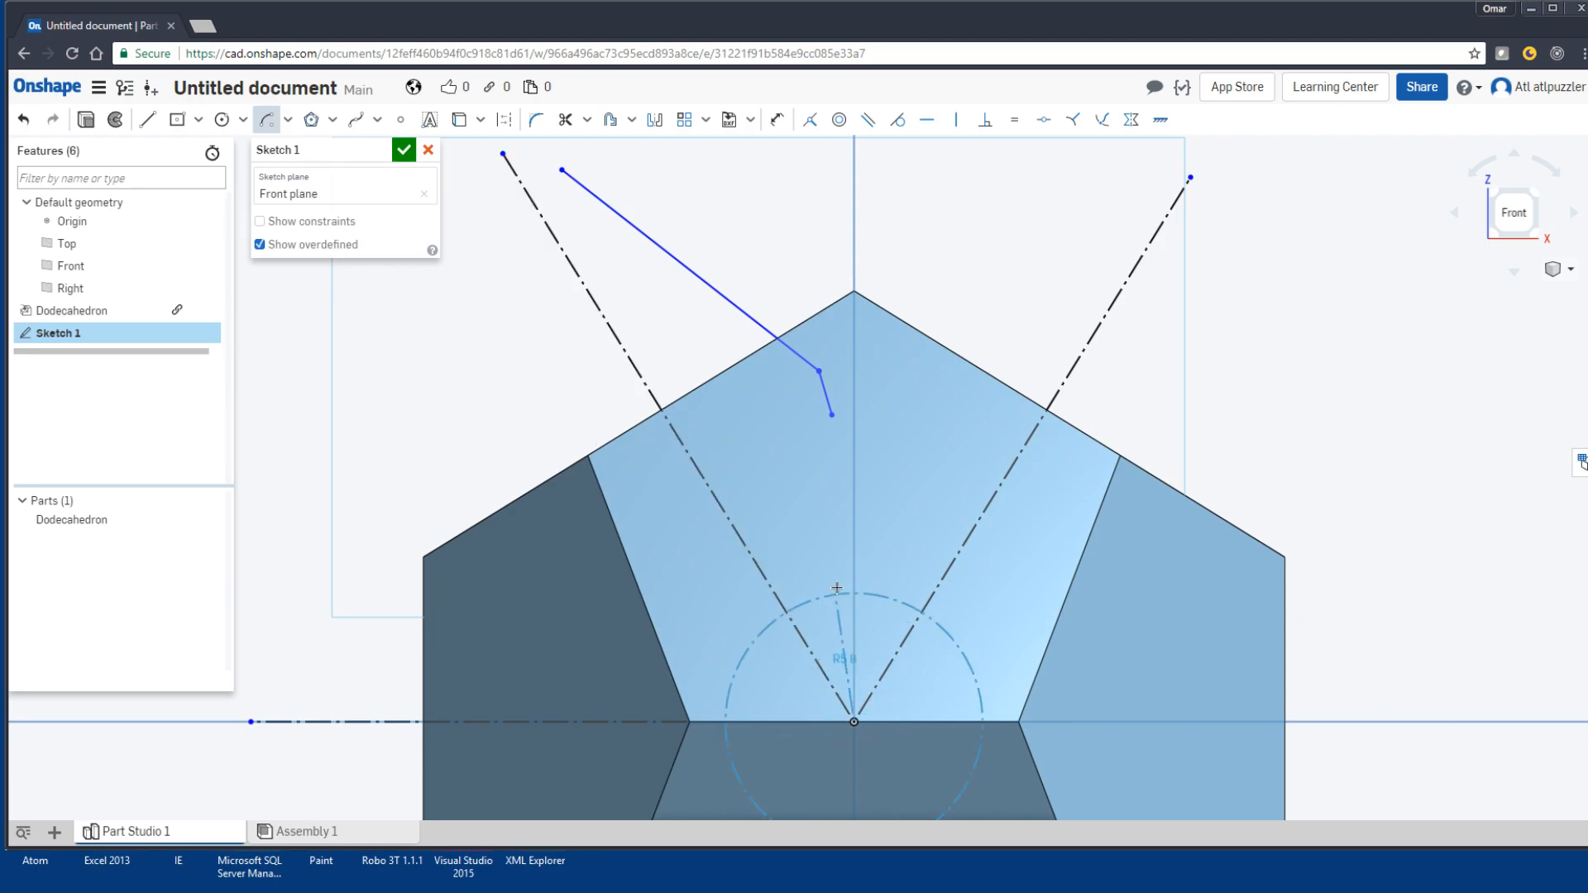
pyautogui.click(833, 416)
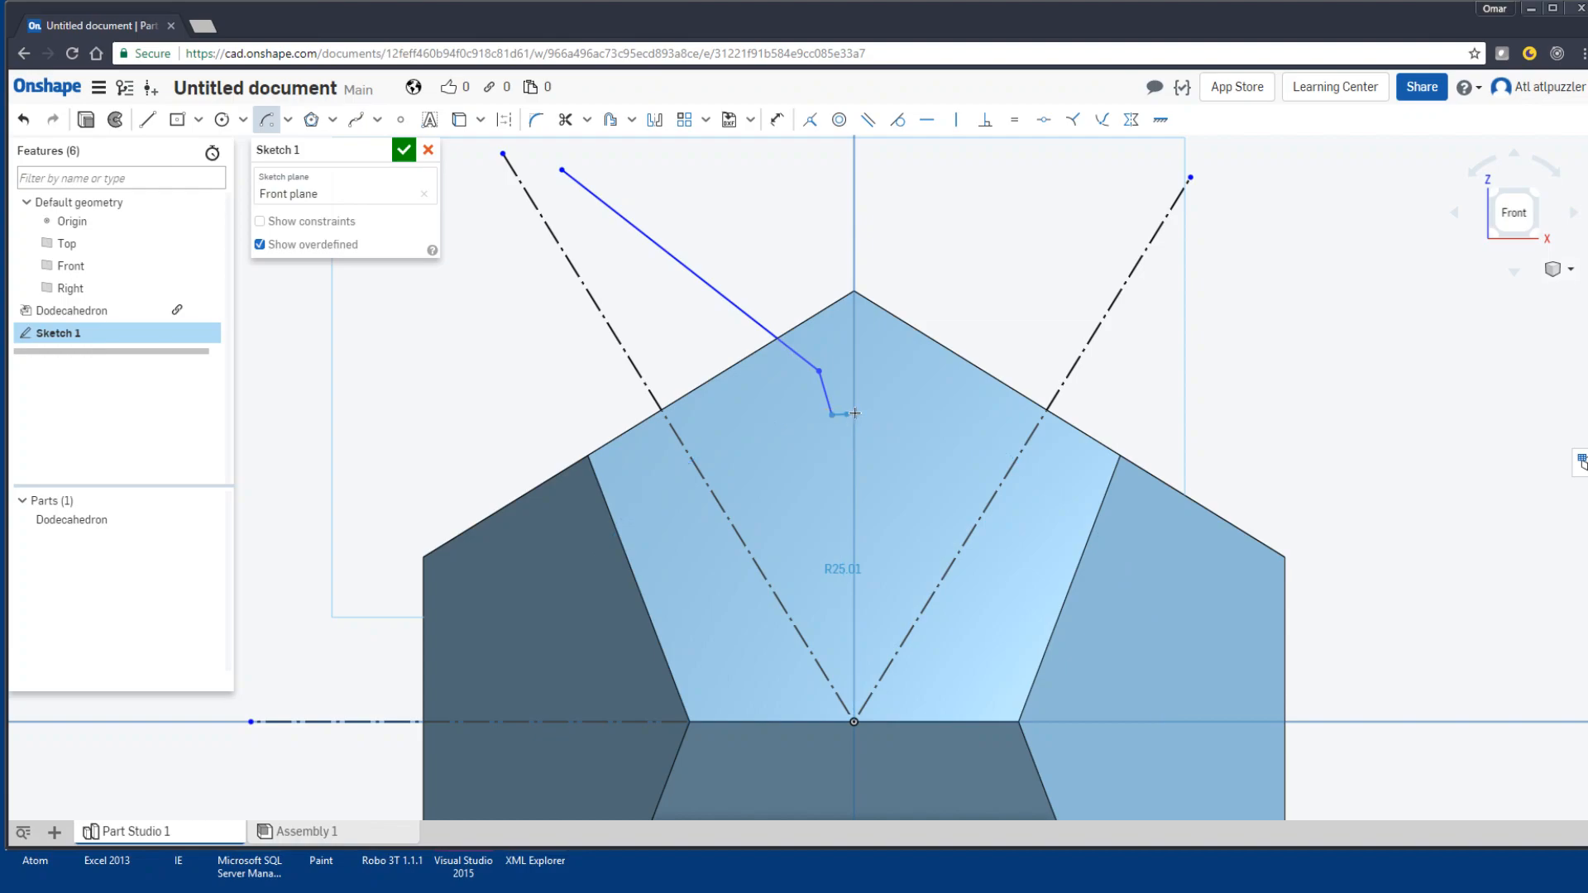
pyautogui.click(867, 414)
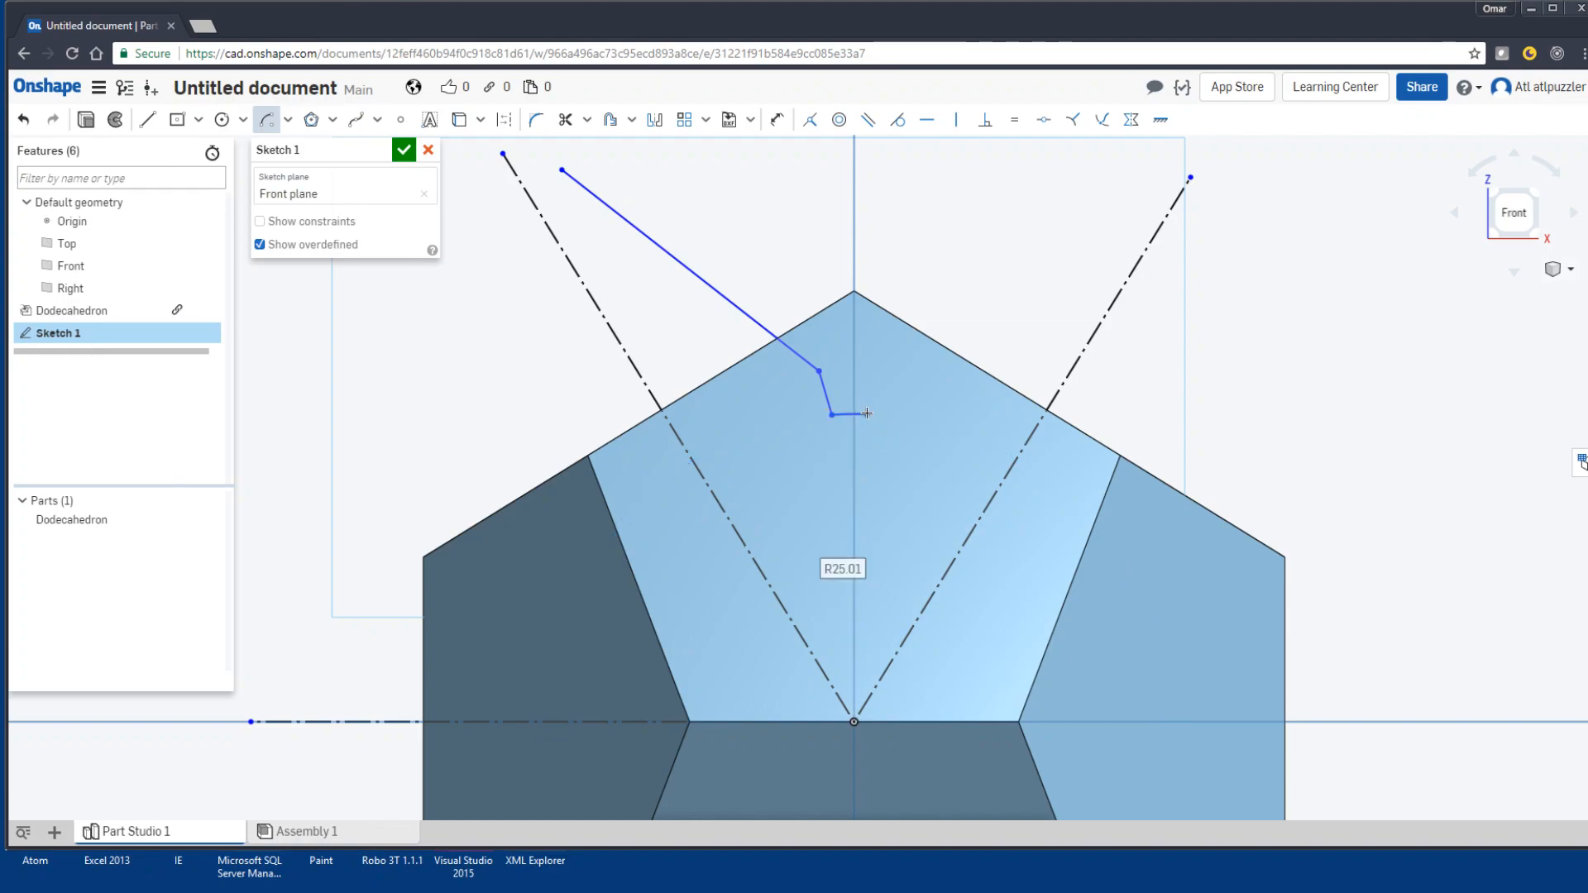
# Step: Sketch two more origin-centred arcs below the first, with radii about 23.4 mm and 21.4 mm, the lower one ending on the upper-right construction line
pyautogui.click(854, 721)
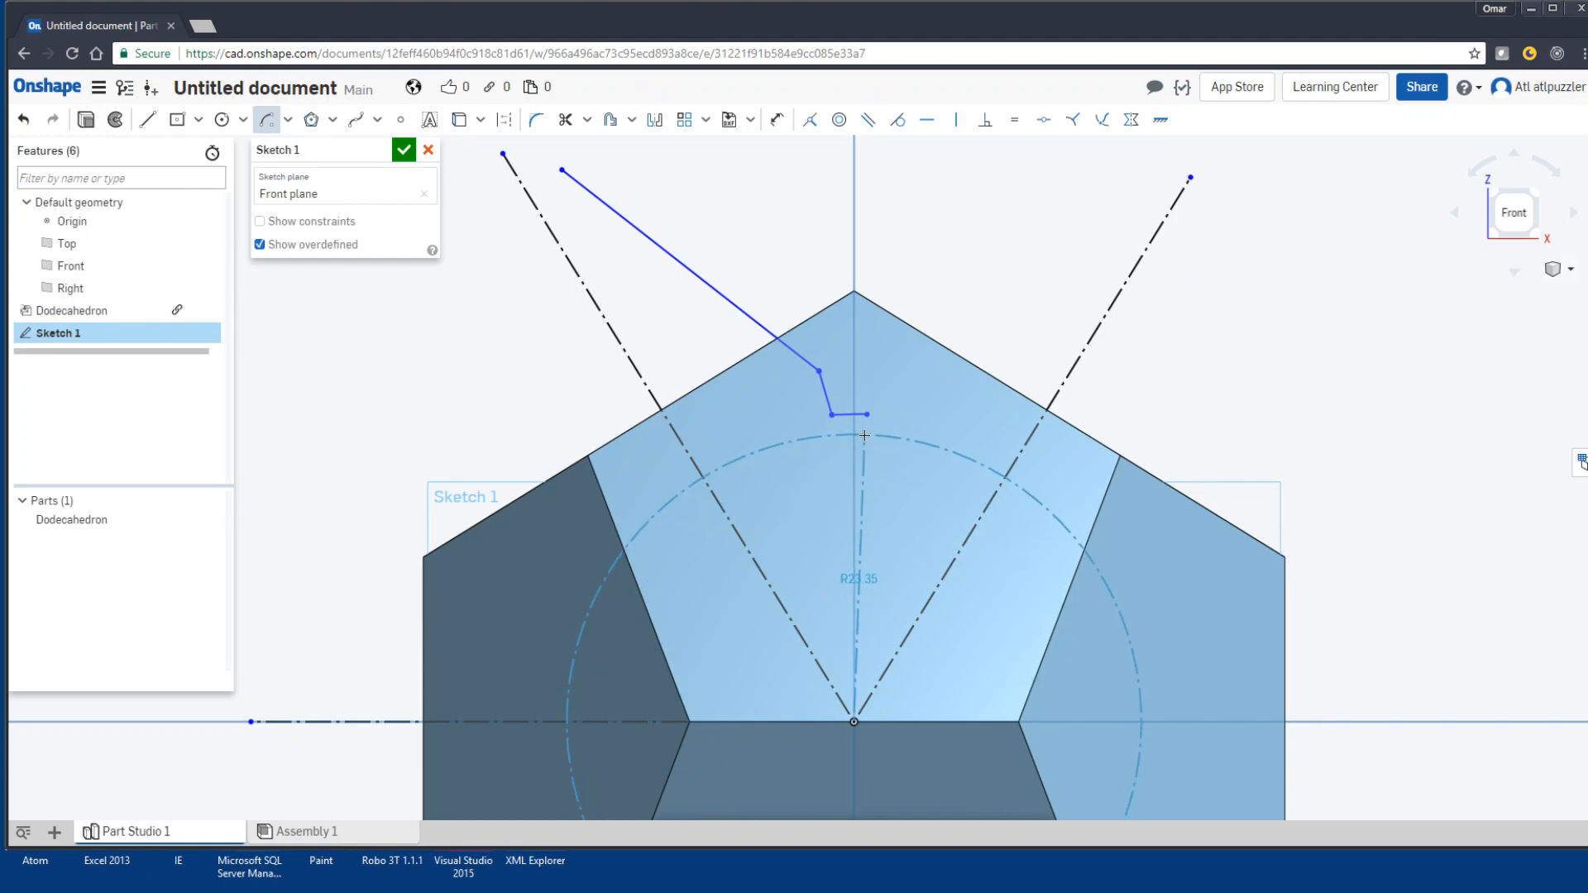
pyautogui.click(864, 435)
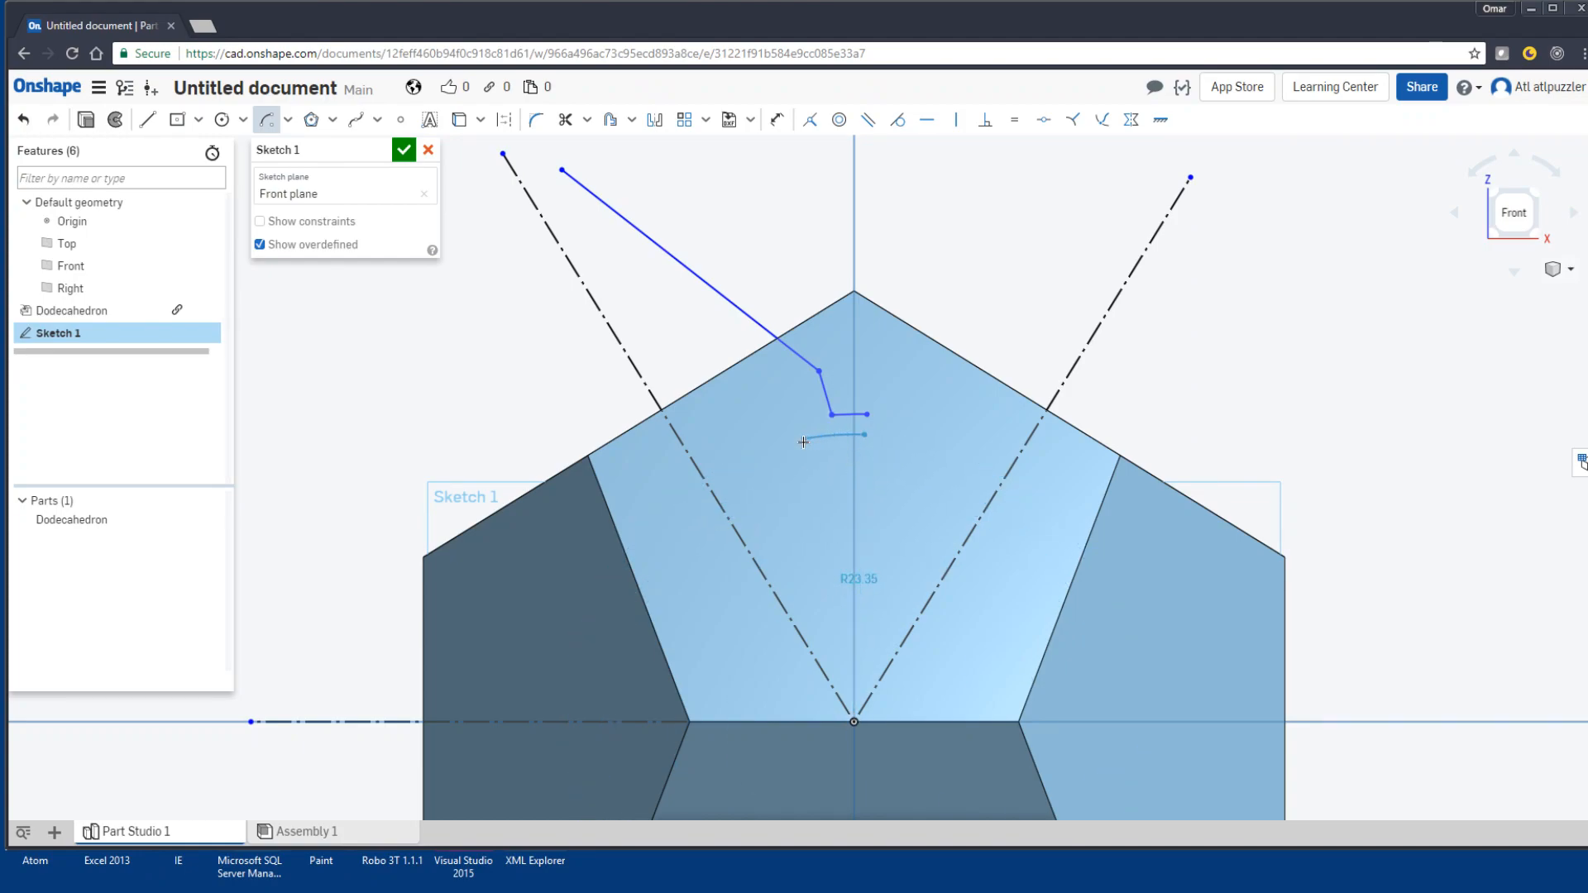
pyautogui.click(803, 441)
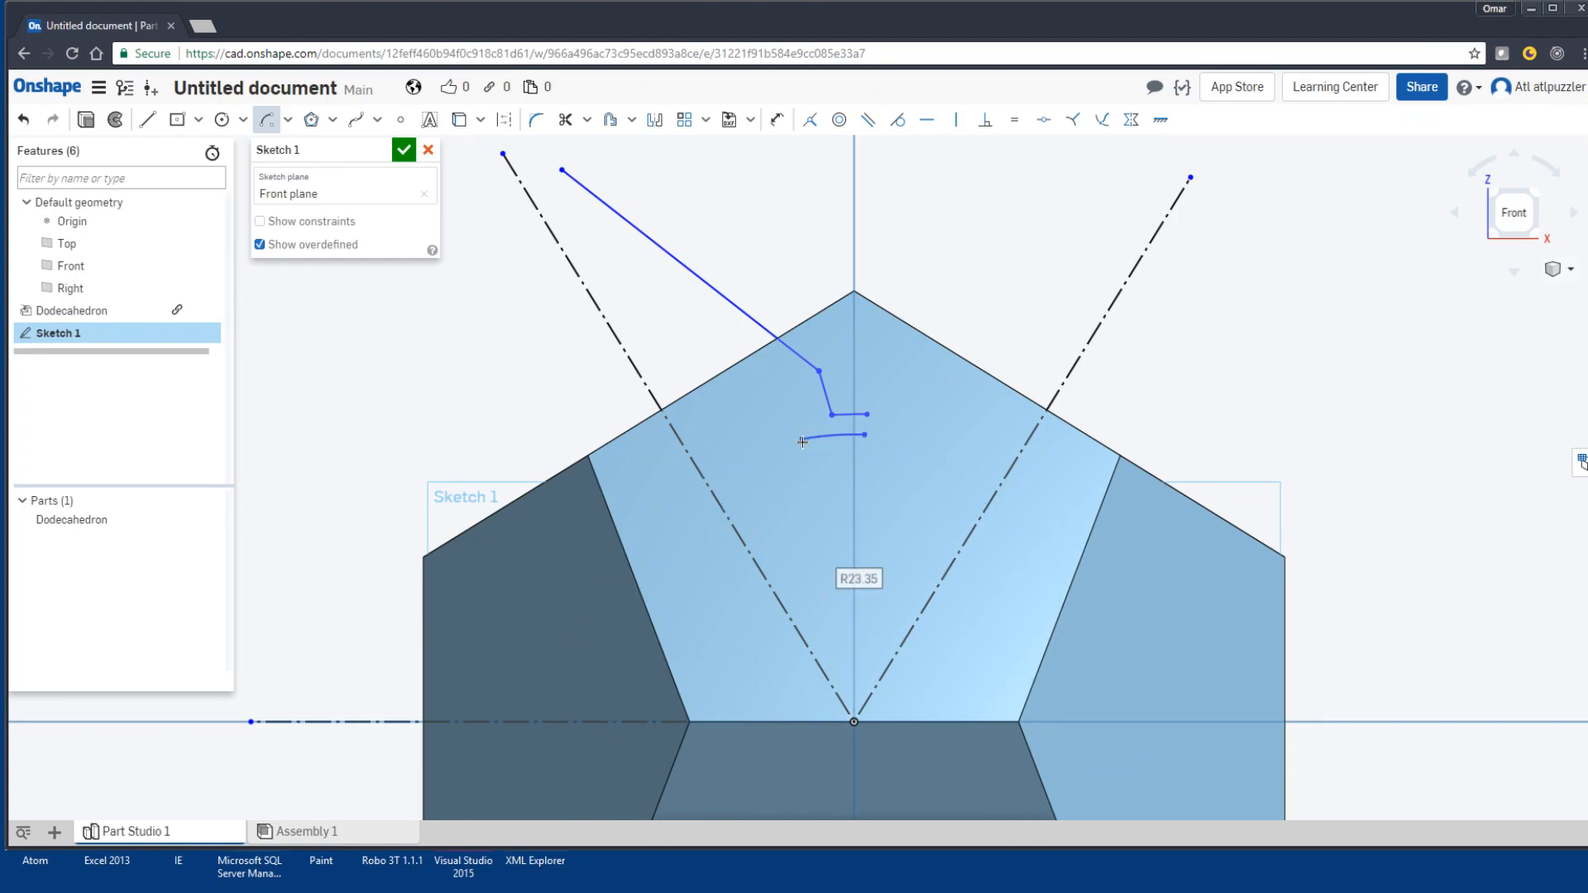
pyautogui.click(854, 722)
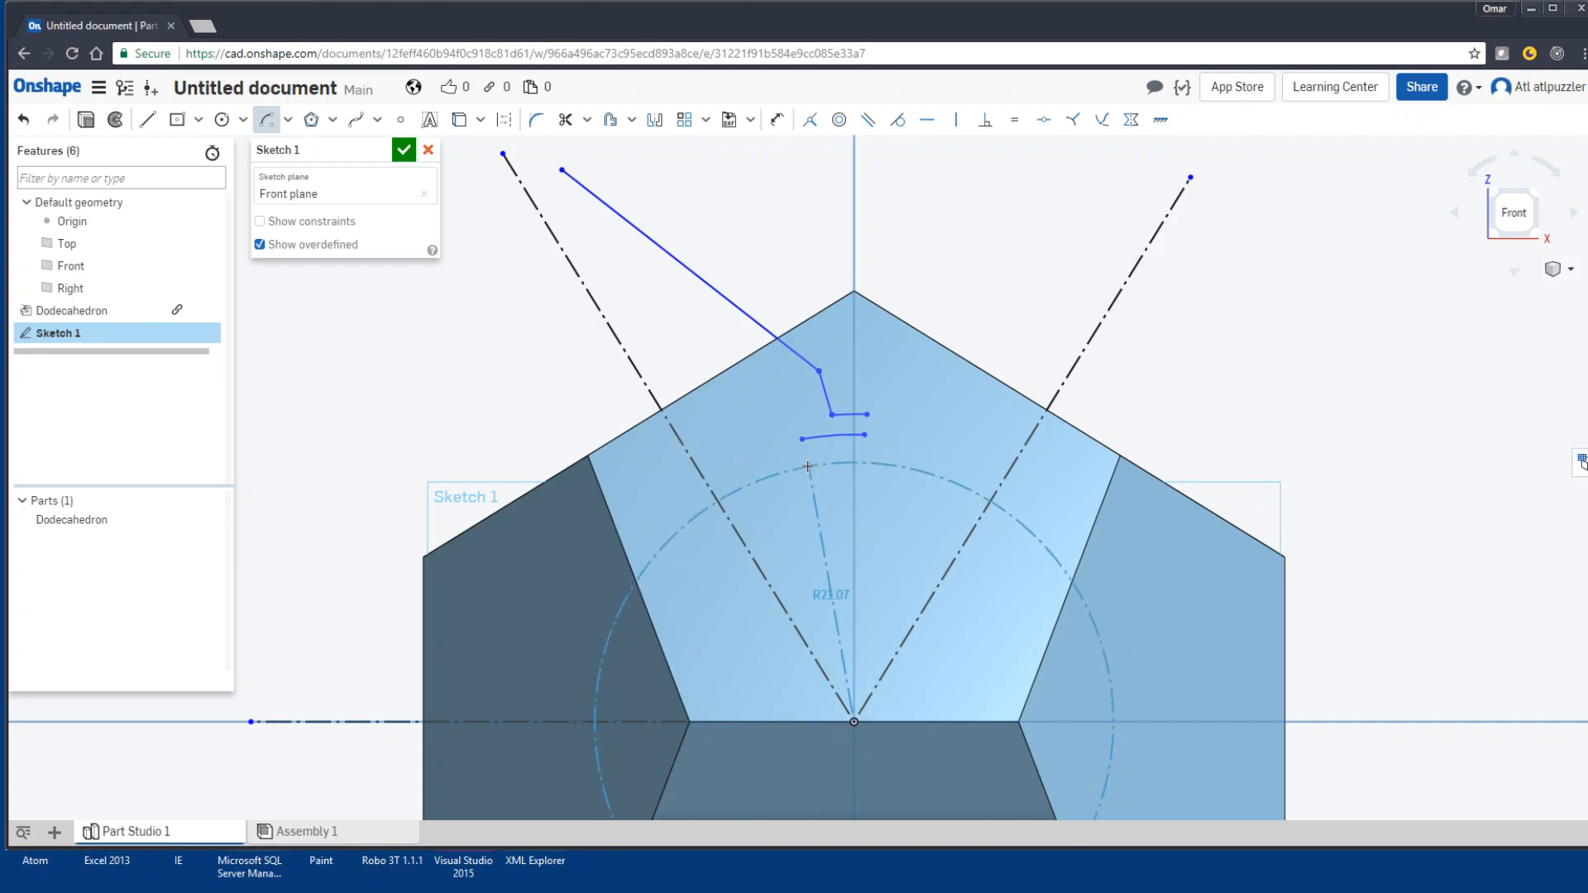
pyautogui.click(807, 463)
pyautogui.click(1008, 470)
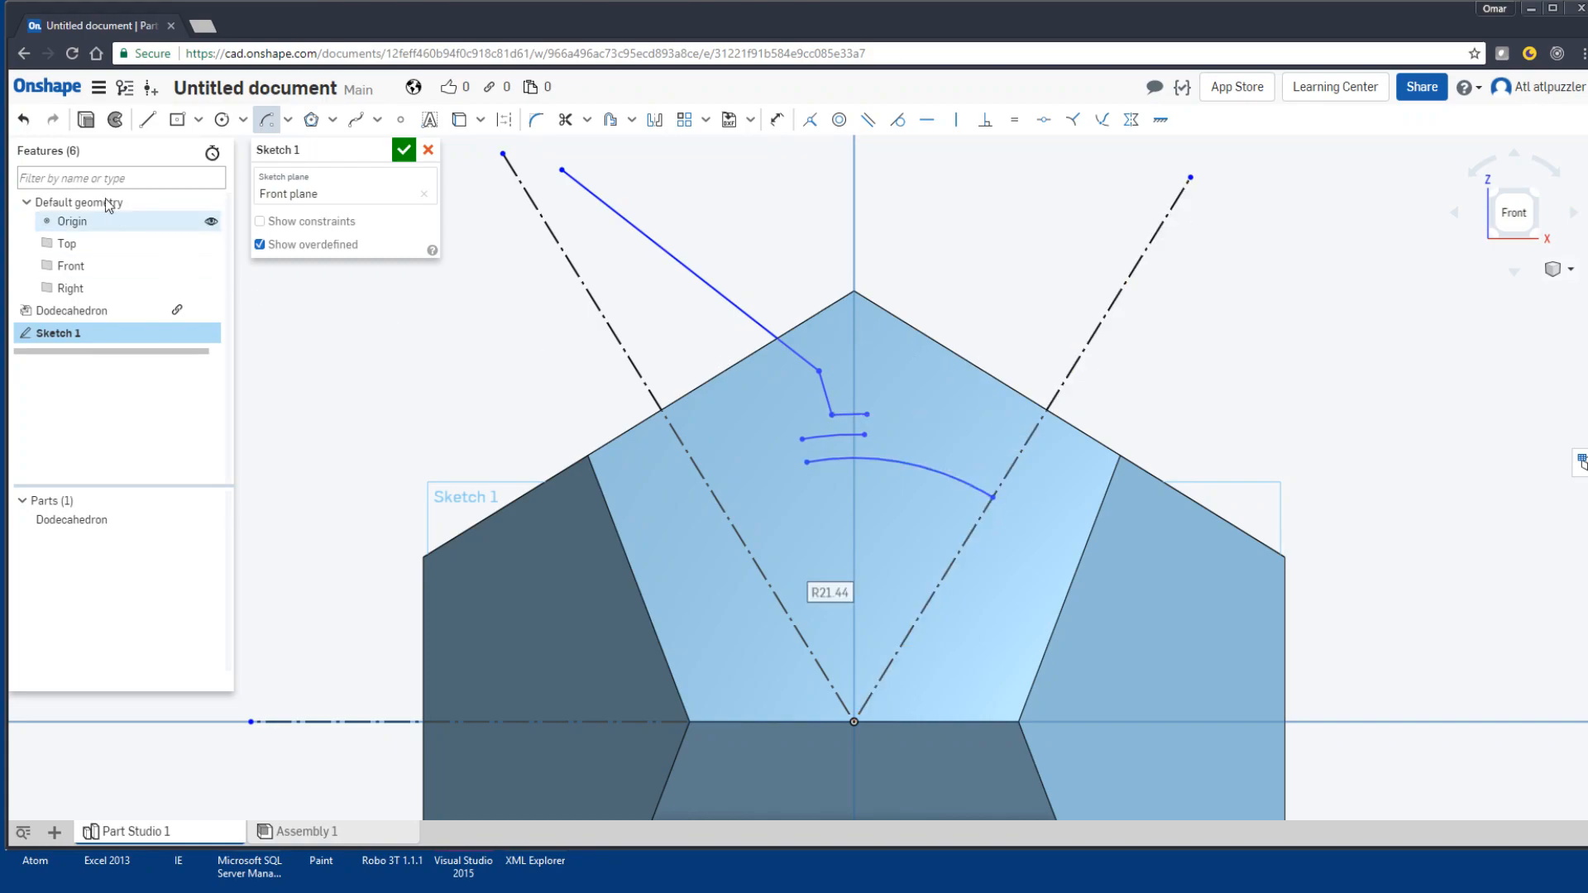
# Step: Connect the first and second arcs at their right ends and the second and third arcs at their left ends with short lines
pyautogui.click(147, 120)
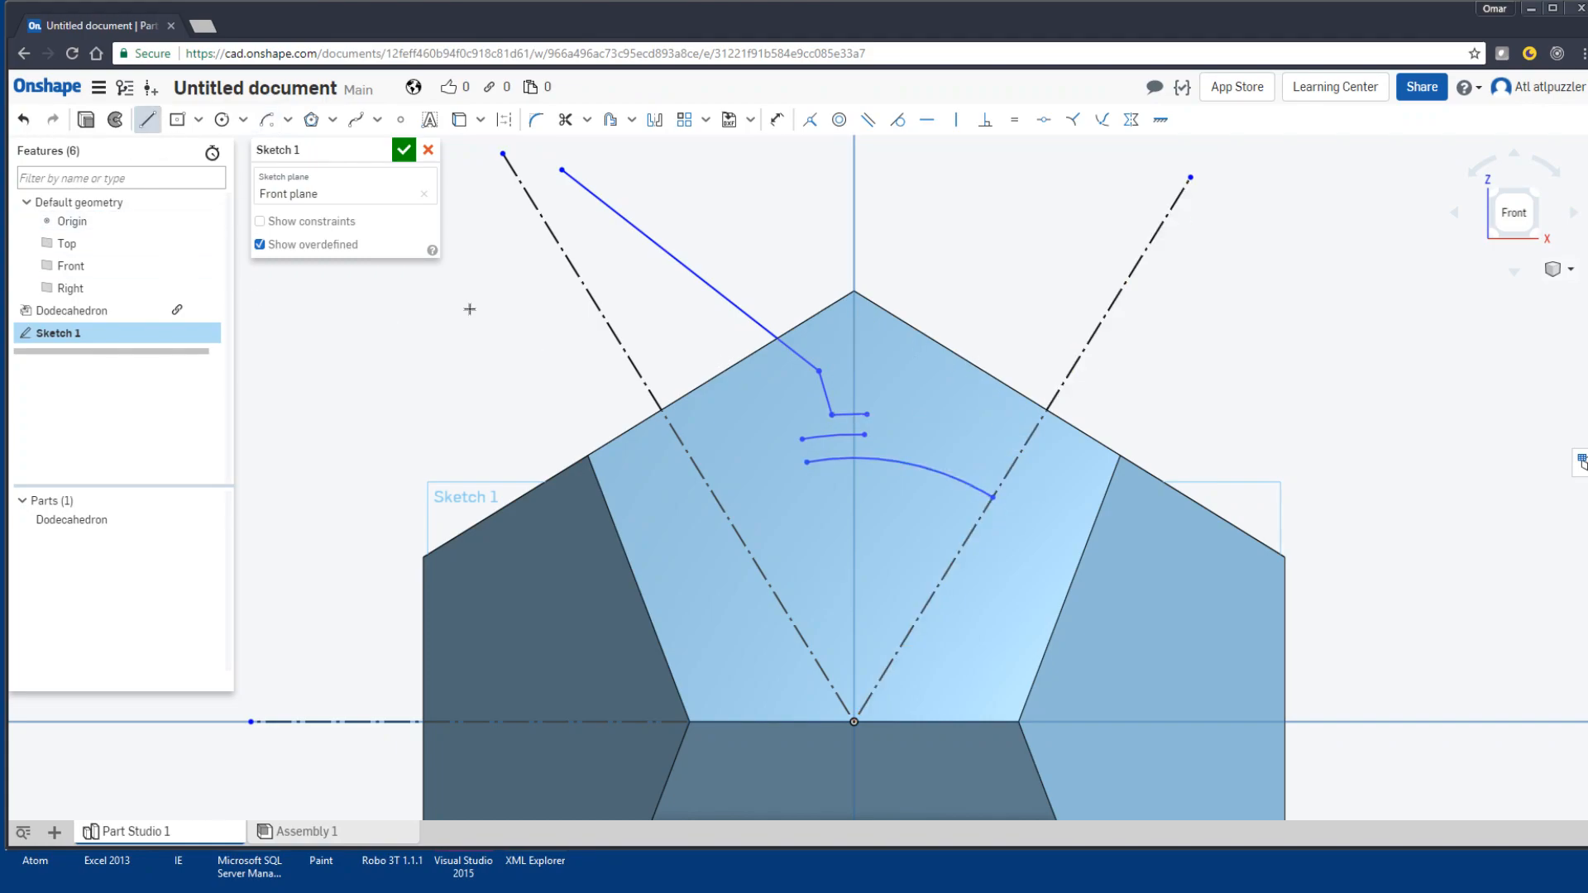
pyautogui.click(866, 434)
pyautogui.click(802, 439)
pyautogui.click(809, 461)
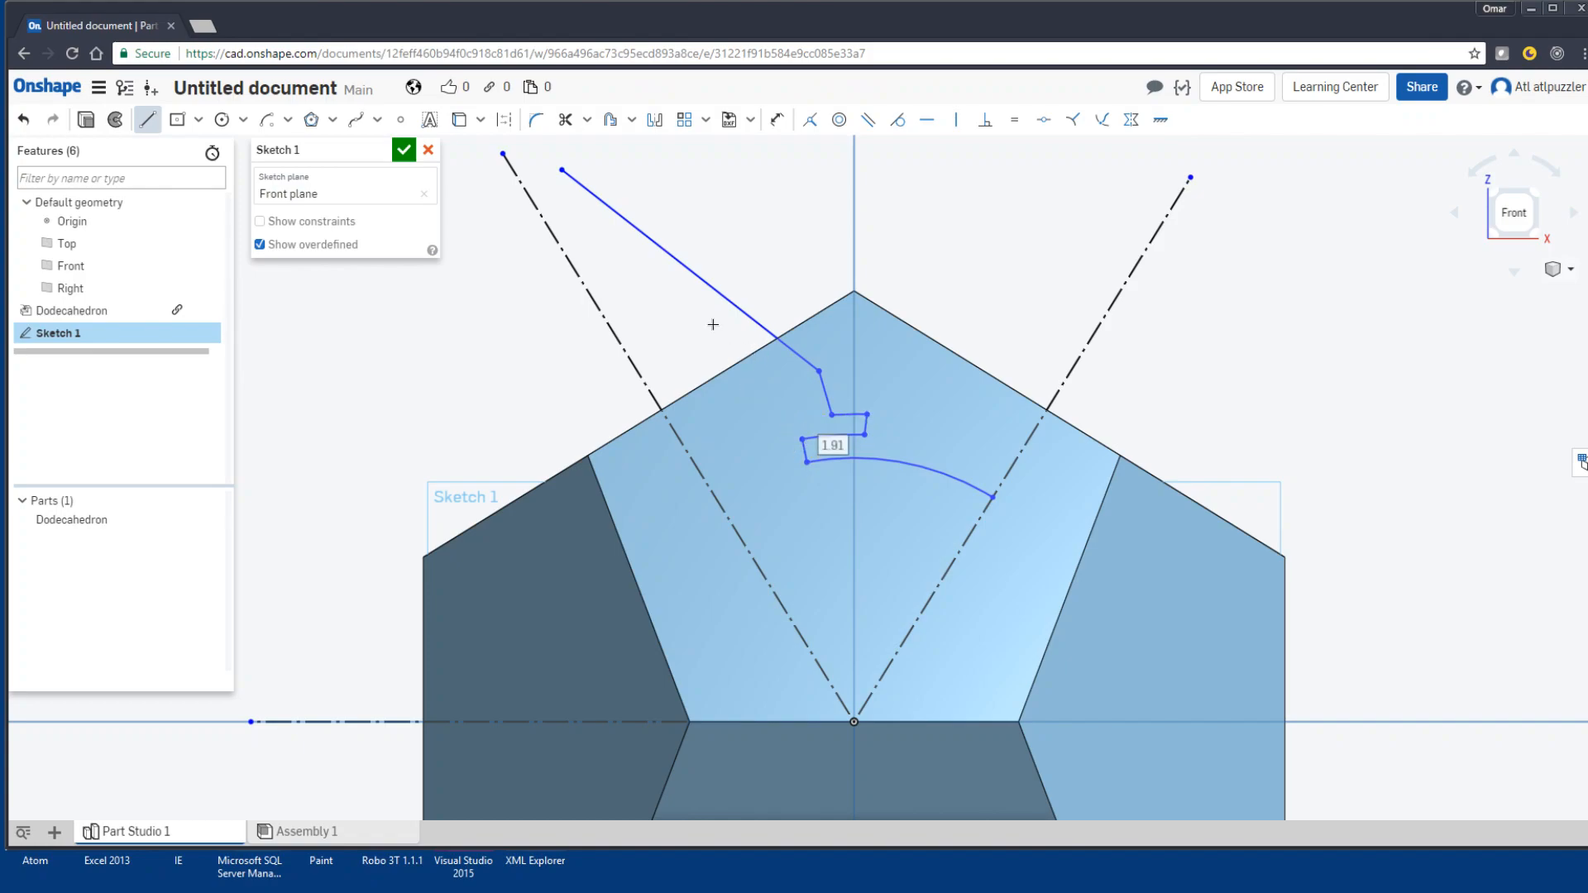
pyautogui.press('Escape')
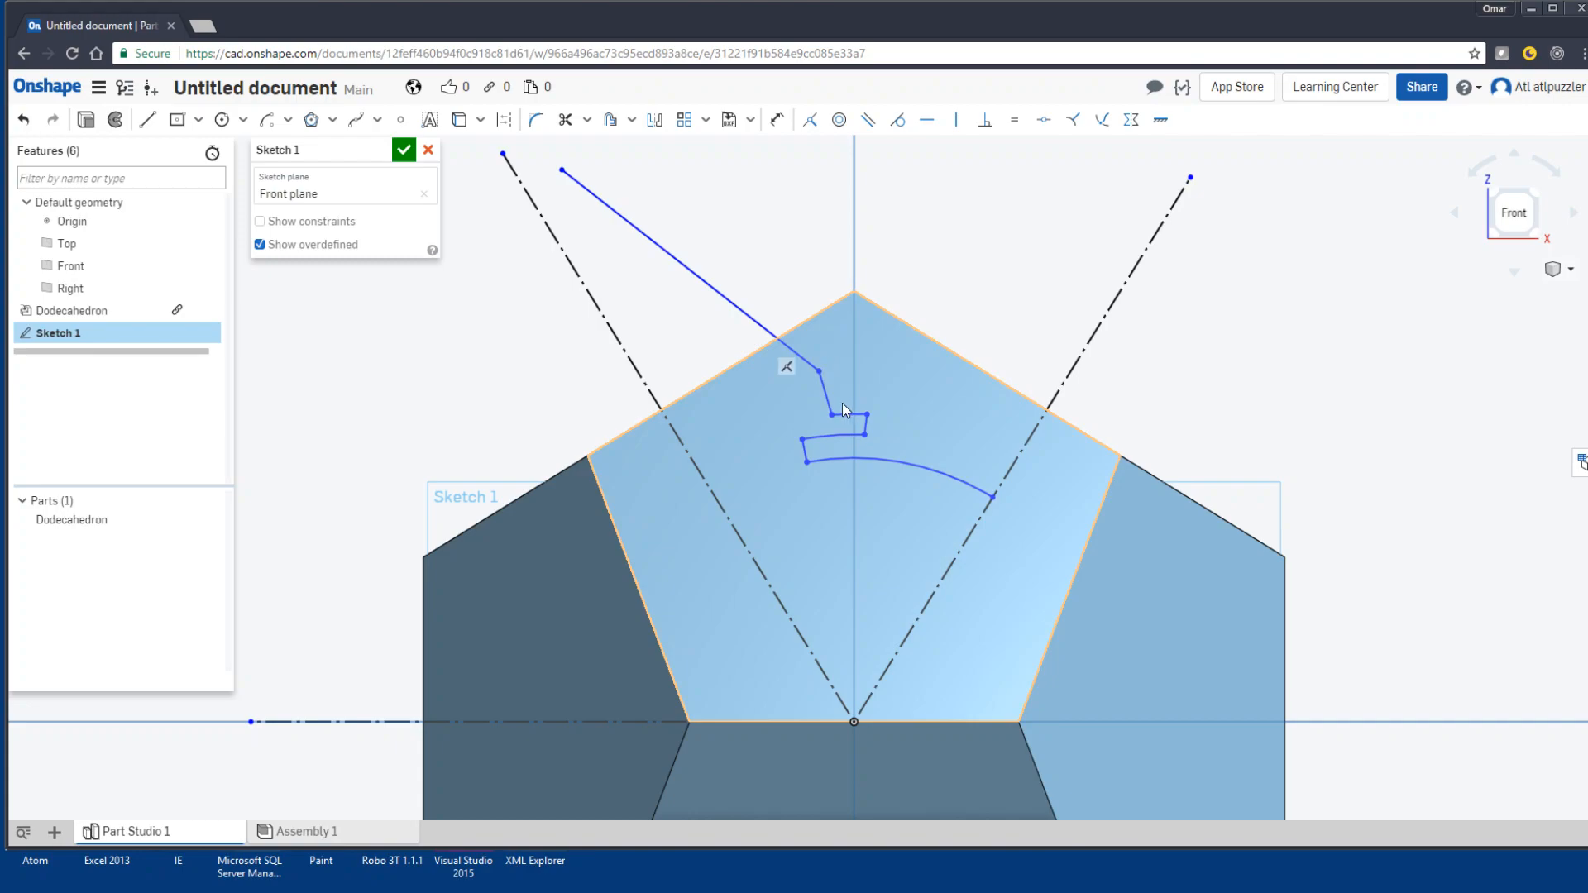
# Step: Move the sloping line's lower corner nearer the upper-left edge and constrain the line parallel to the dodecahedron's upper-right face
pyautogui.moveTo(817, 374); pyautogui.dragTo(792, 361)
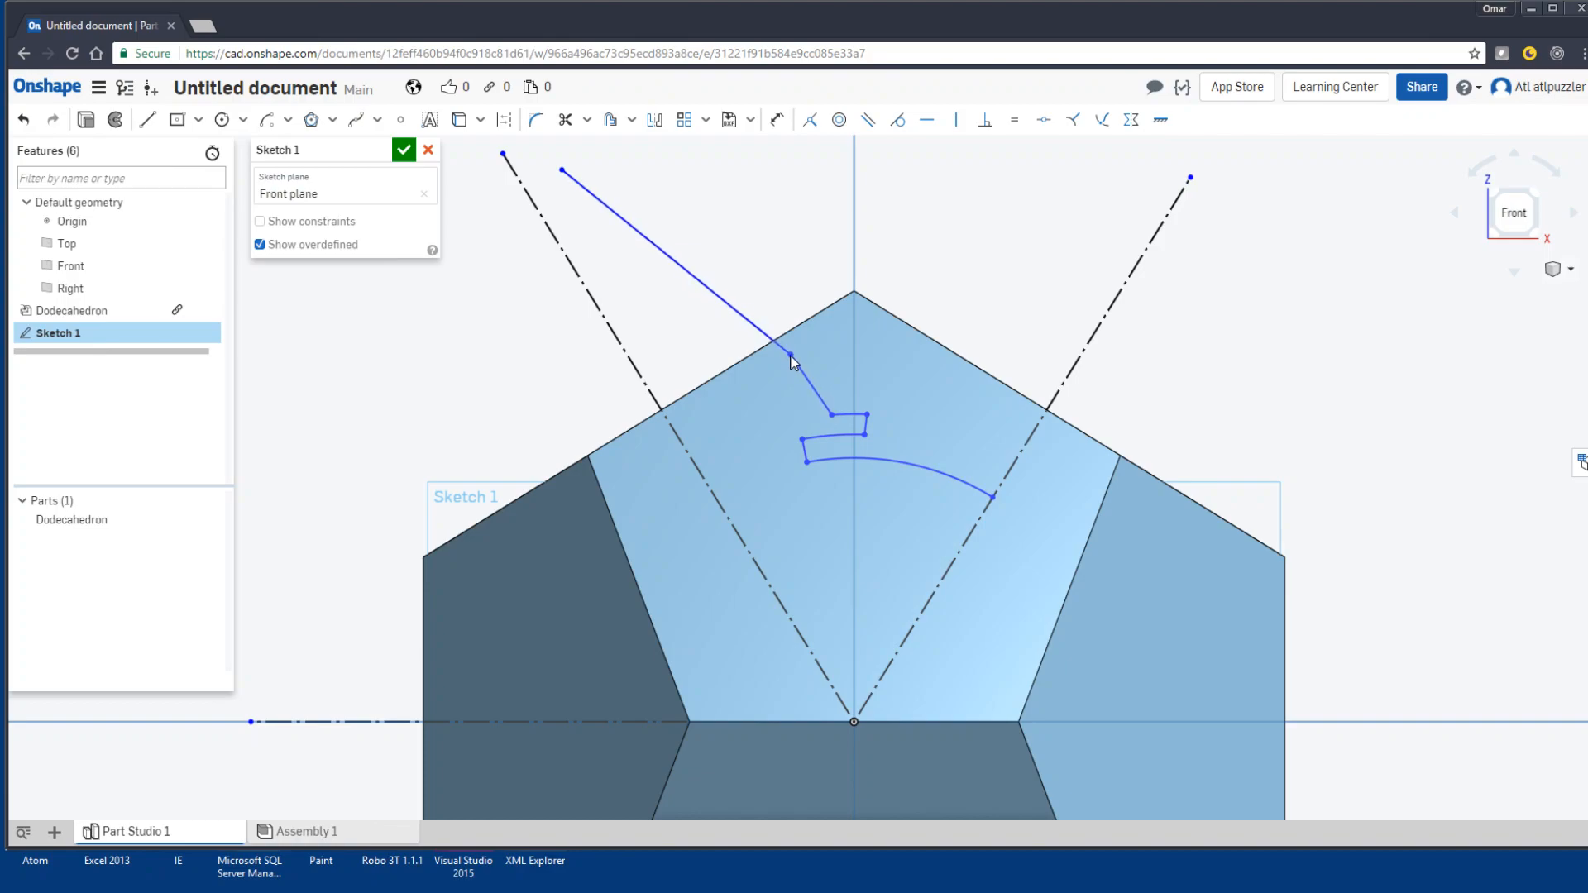
pyautogui.moveTo(942, 340); pyautogui.dragTo(939, 342, button='right')
pyautogui.click(726, 258)
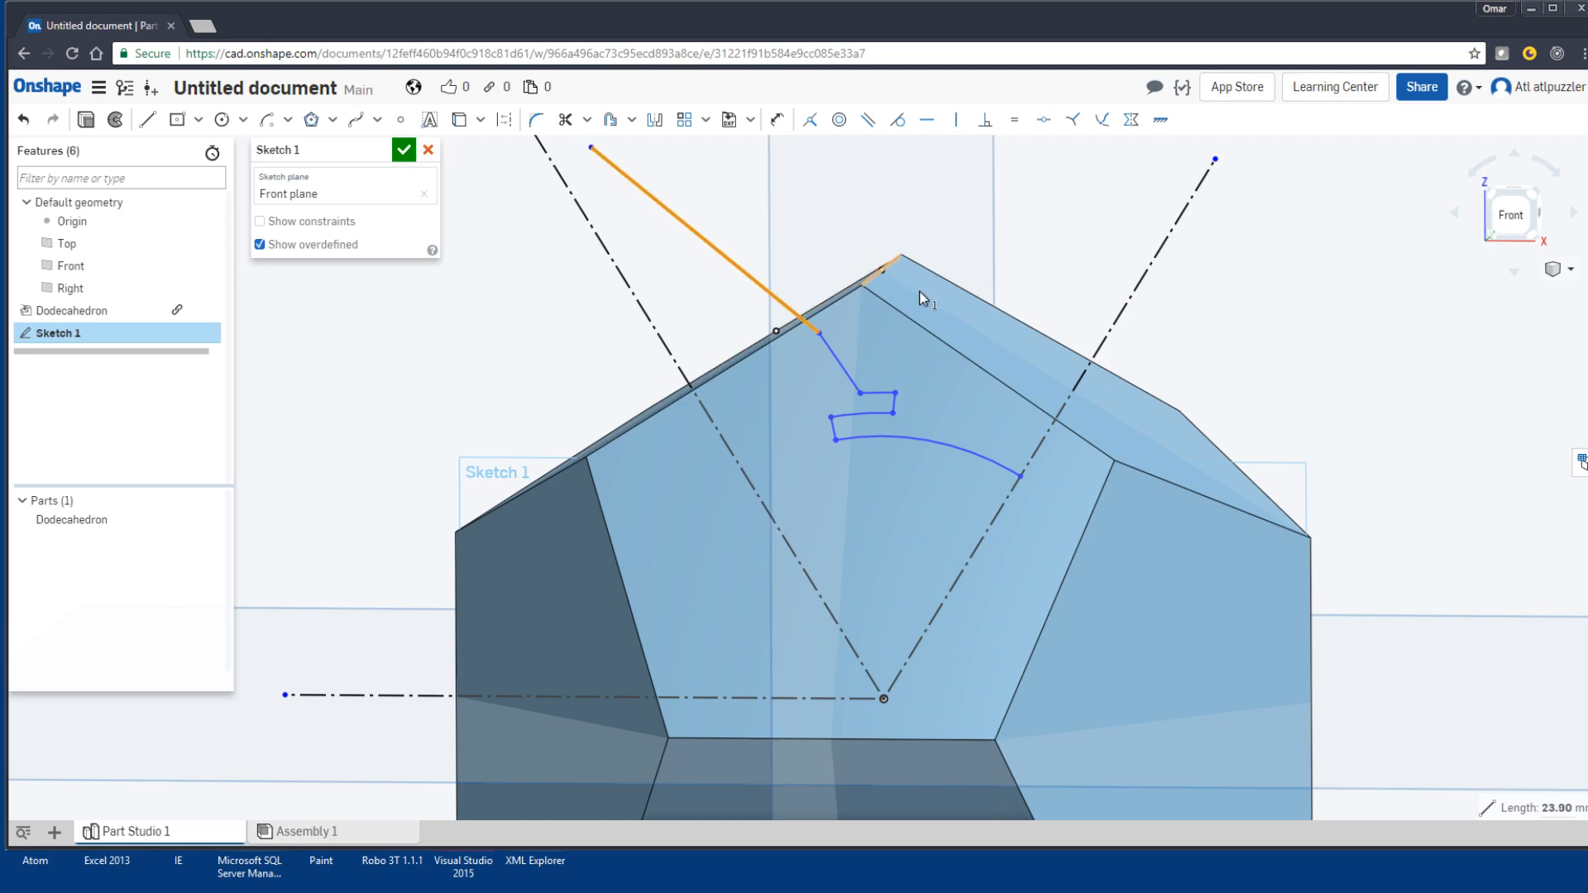
pyautogui.click(921, 299)
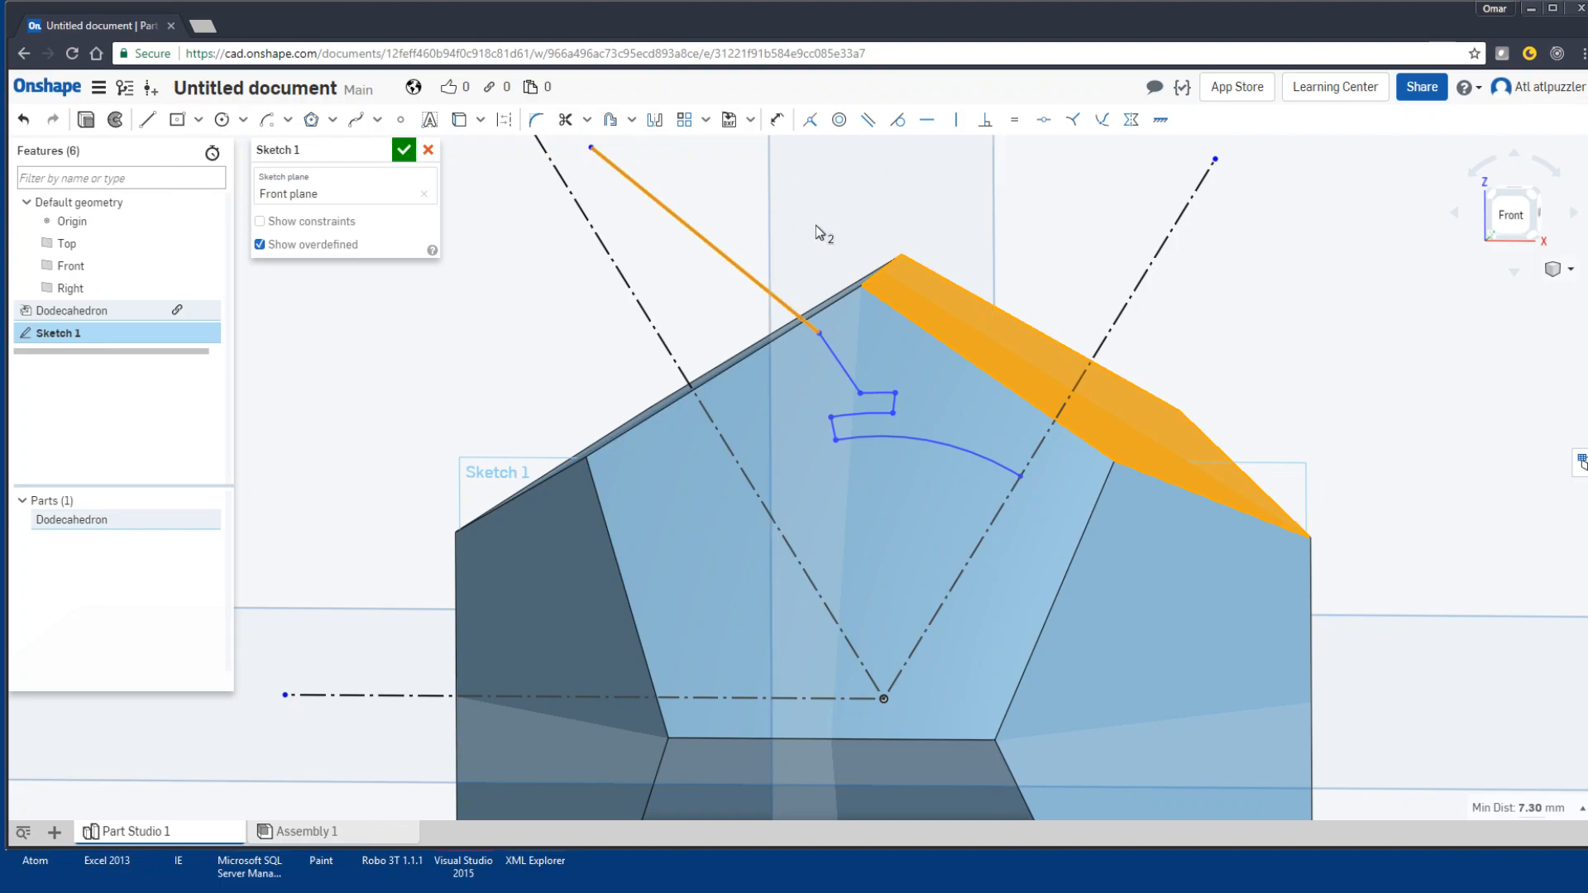
pyautogui.moveTo(814, 224); pyautogui.dragTo(830, 241, button='right')
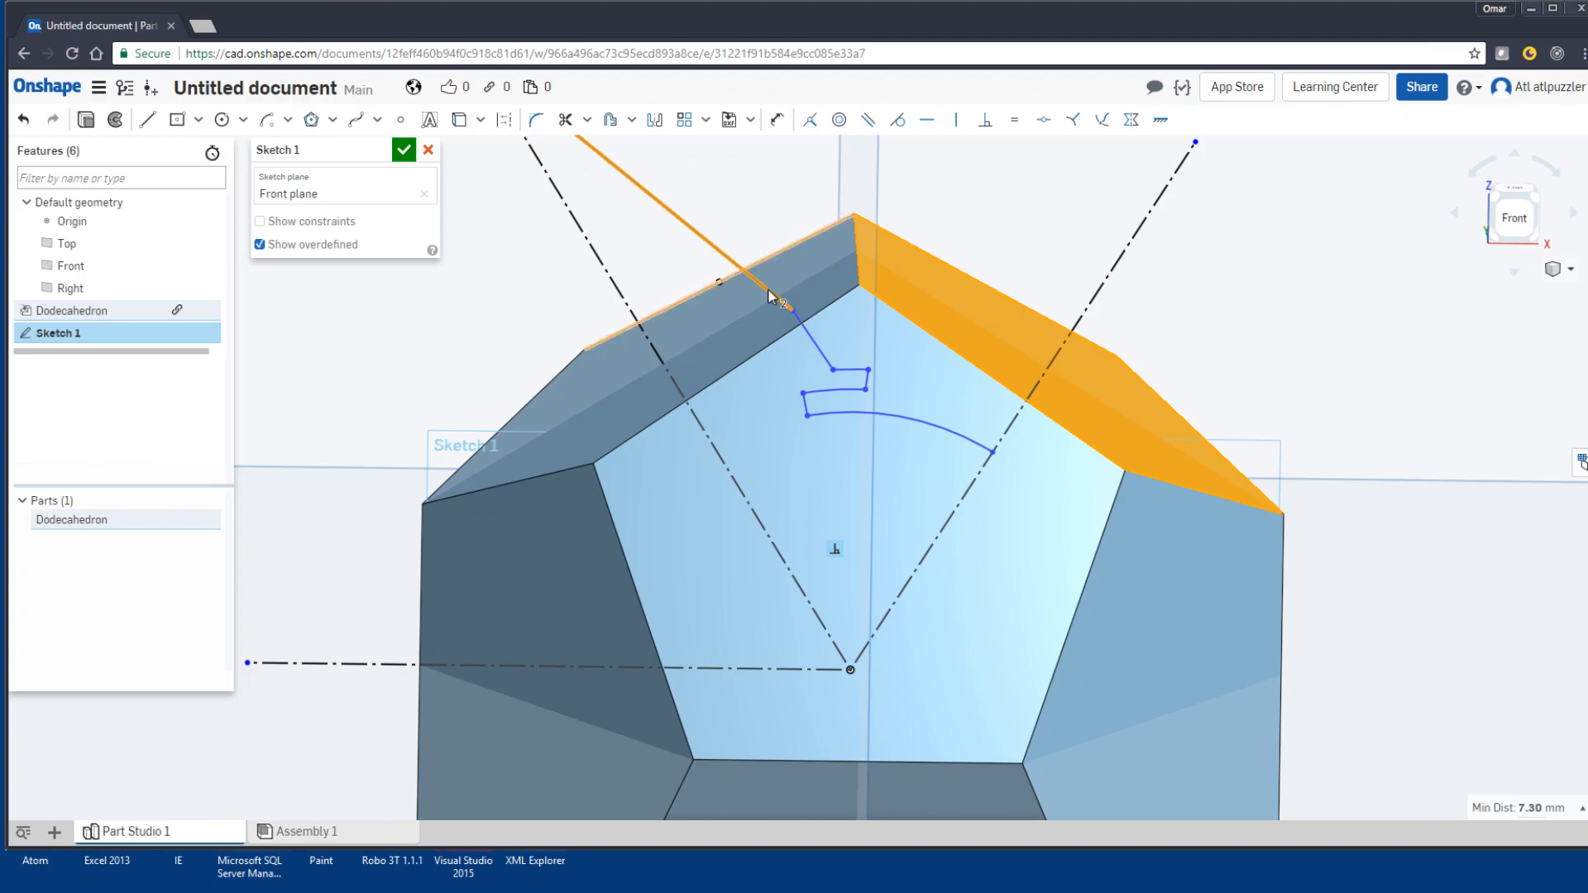
pyautogui.click(1513, 218)
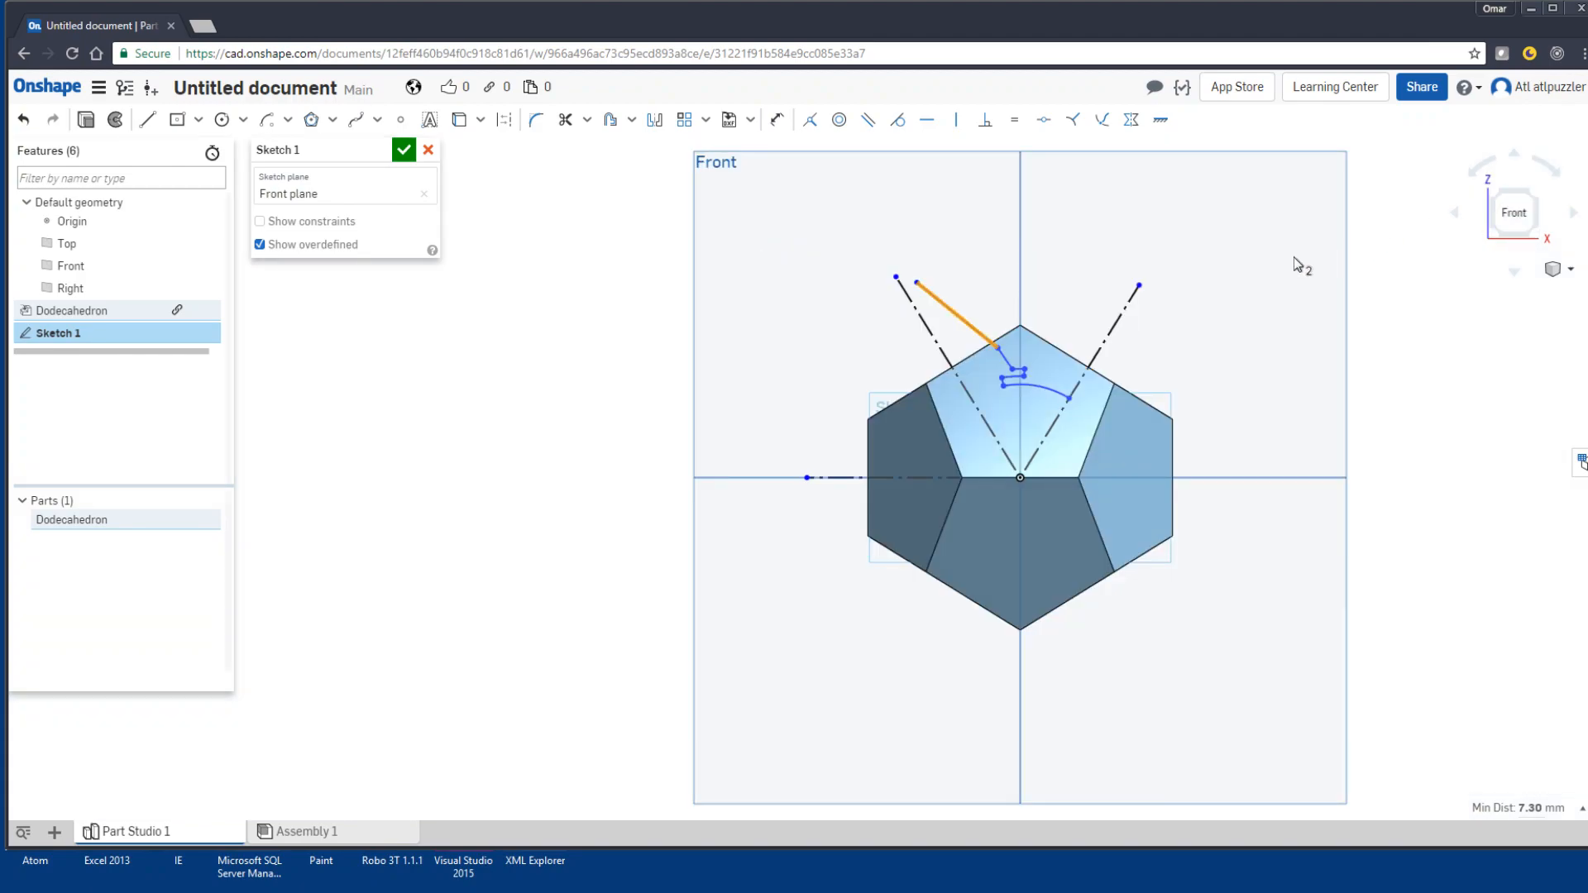
pyautogui.scroll(5, 996, 356)
pyautogui.scroll(1, 996, 356)
pyautogui.moveTo(973, 379); pyautogui.dragTo(968, 387, button='right')
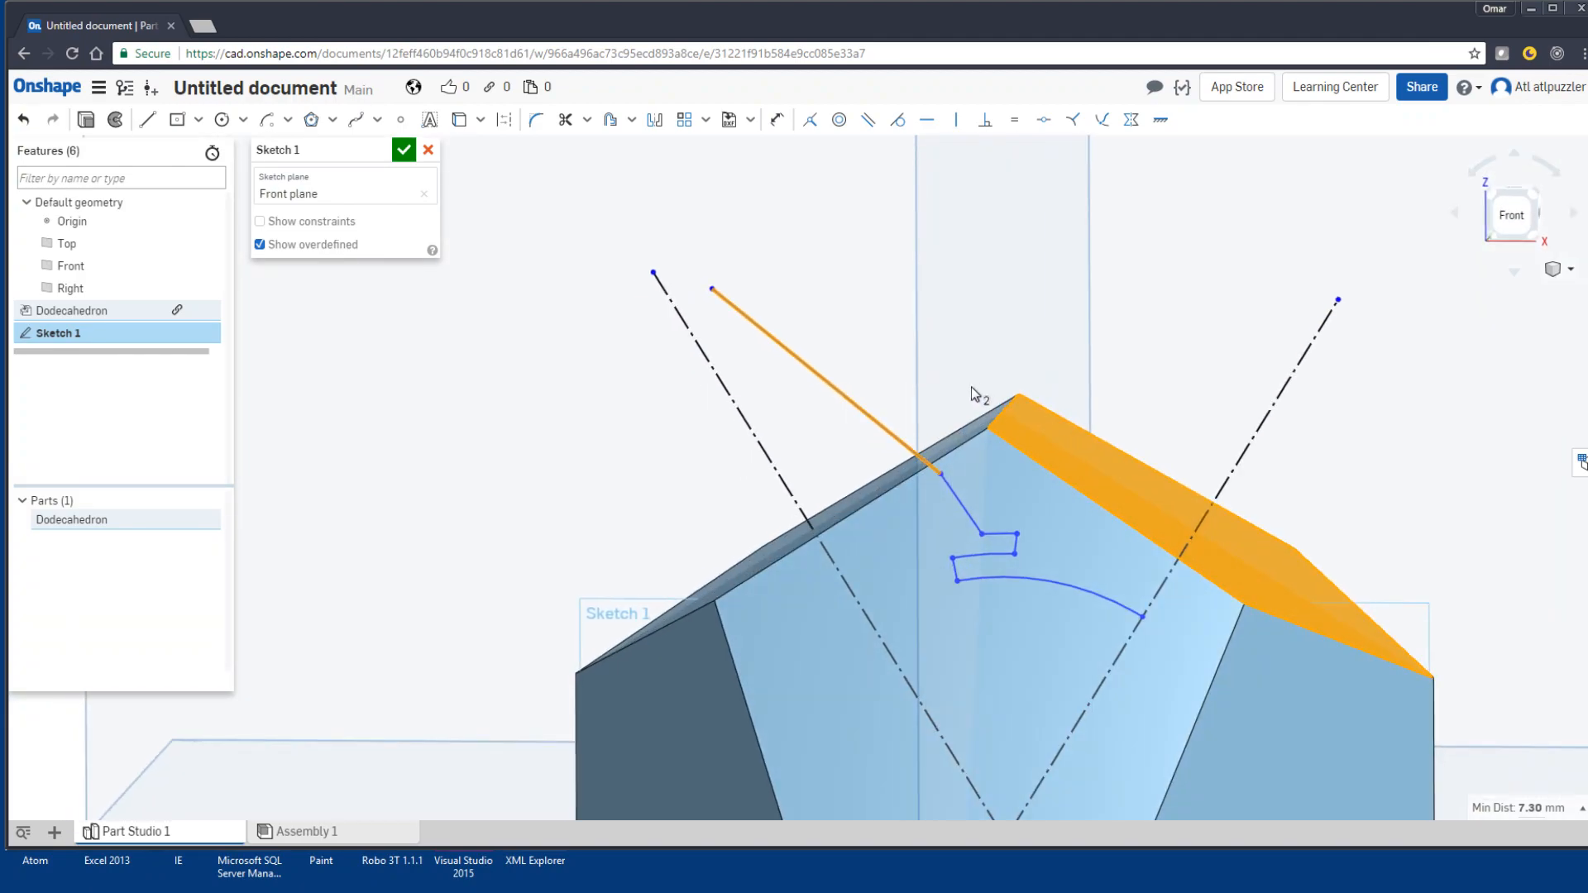
pyautogui.click(868, 121)
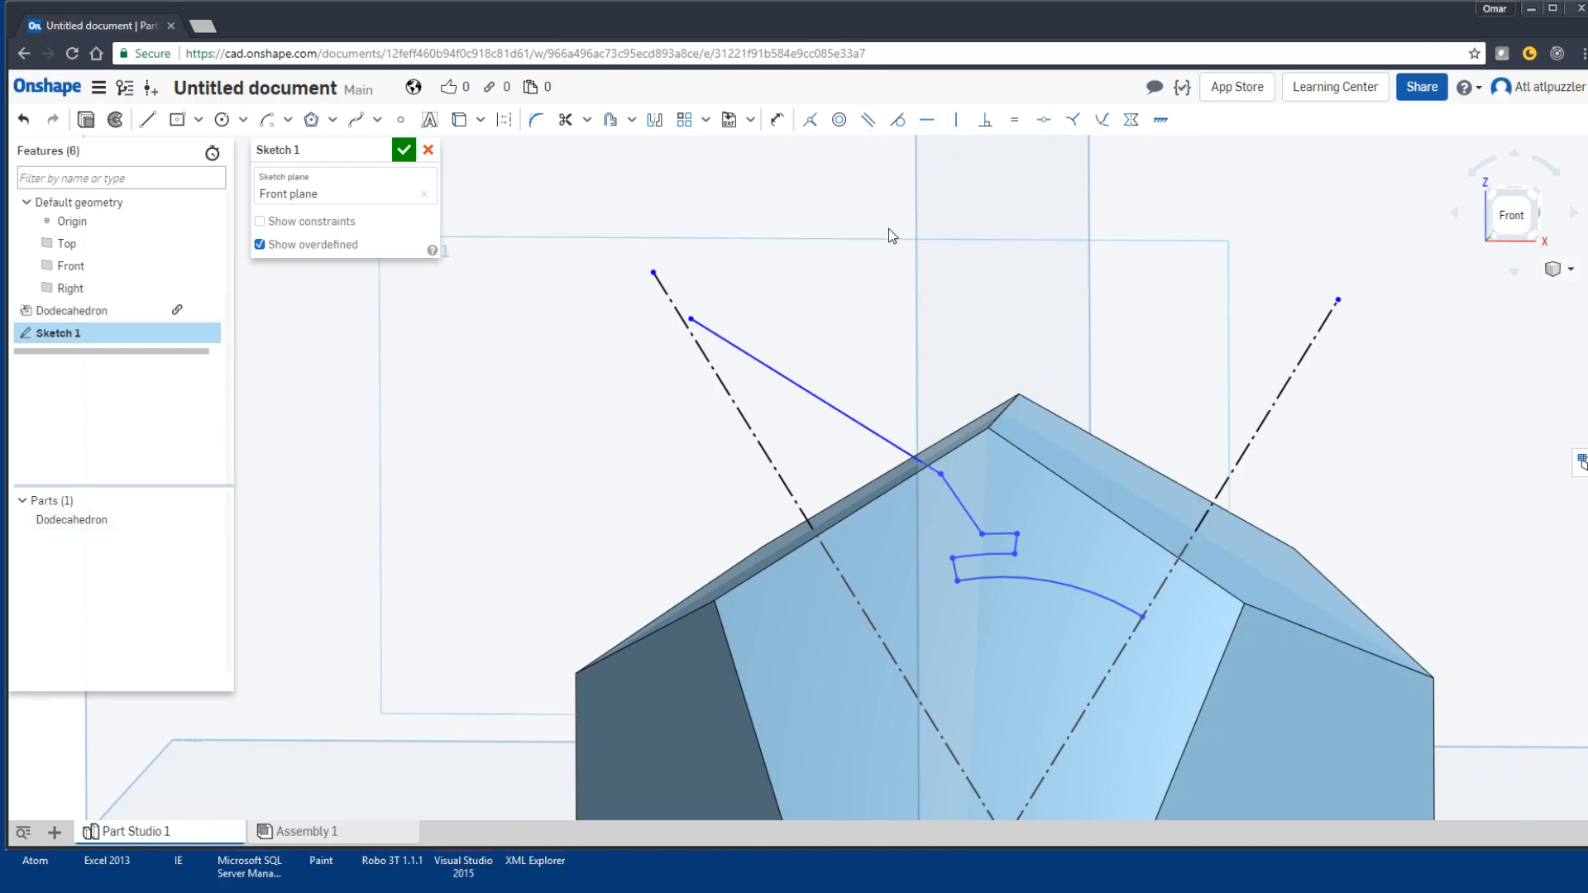
# Step: Reshape the profile by moving both ends of the short slanted line close inside the dodecahedron's upper-left edge
pyautogui.moveTo(903, 364)
pyautogui.mouseDown(button='right')
pyautogui.moveTo(914, 340)
pyautogui.moveTo(907, 354)
pyautogui.mouseUp(button='right')
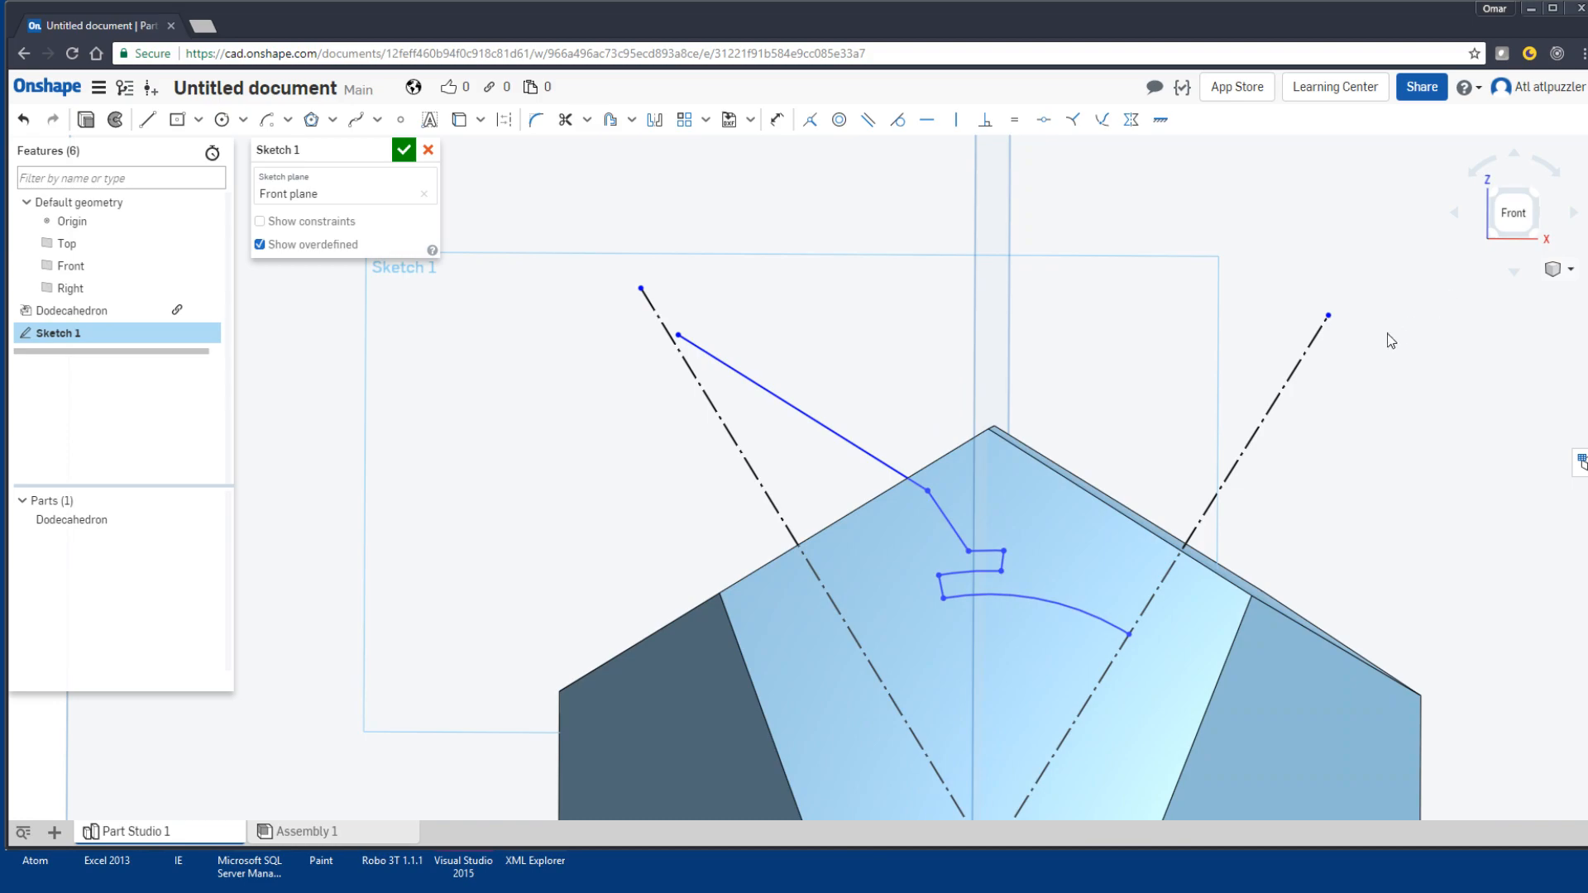
pyautogui.press('n')
pyautogui.scroll(3, 1150, 443)
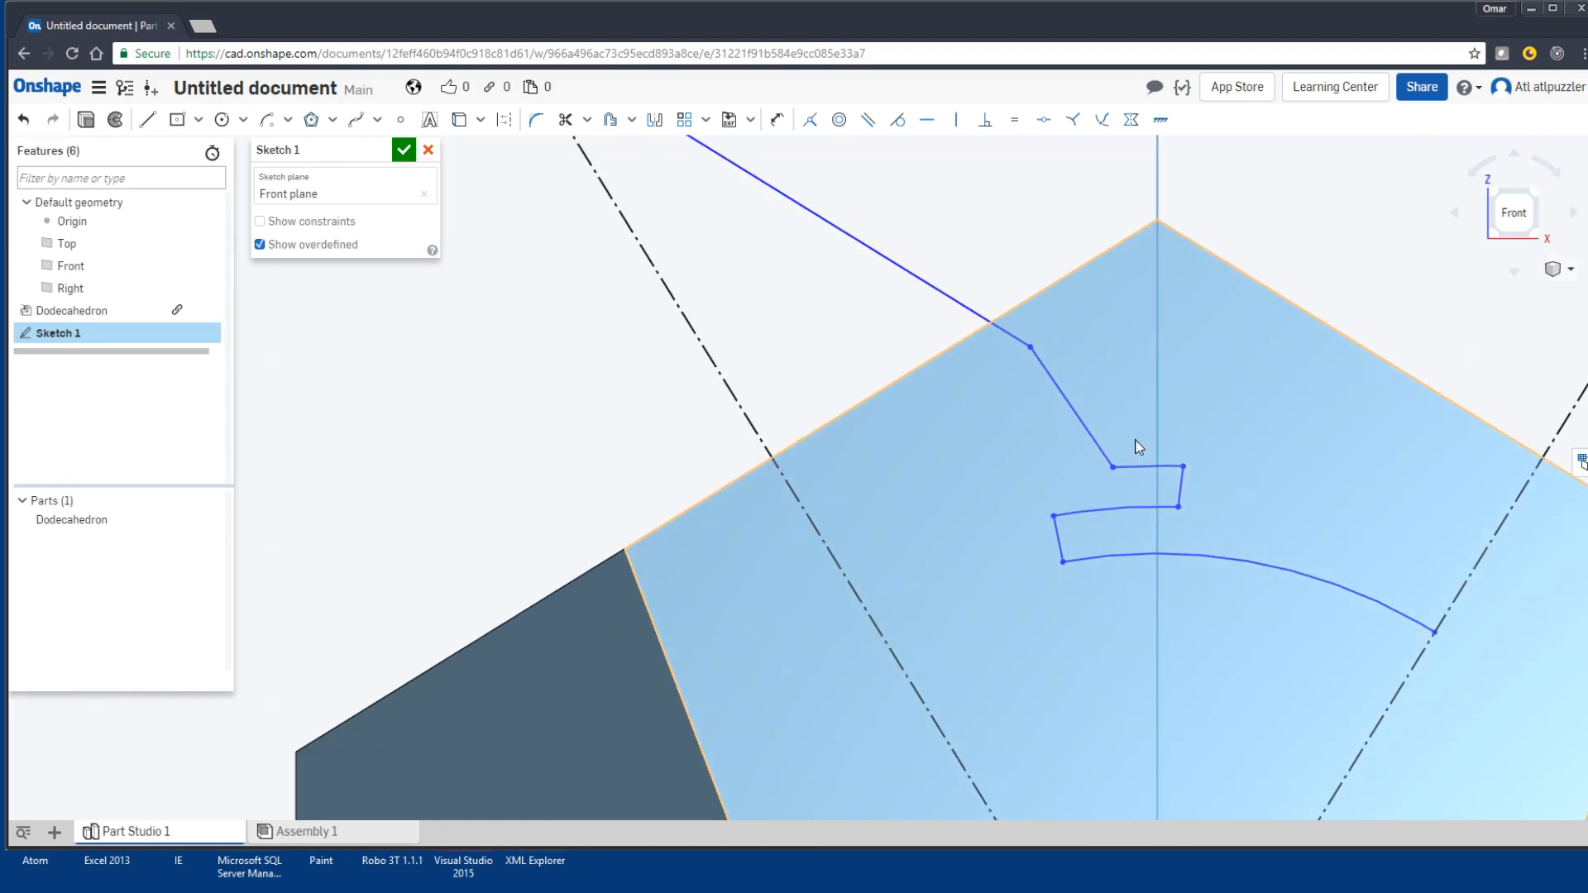
pyautogui.click(1028, 347)
pyautogui.moveTo(1111, 470); pyautogui.dragTo(1034, 382)
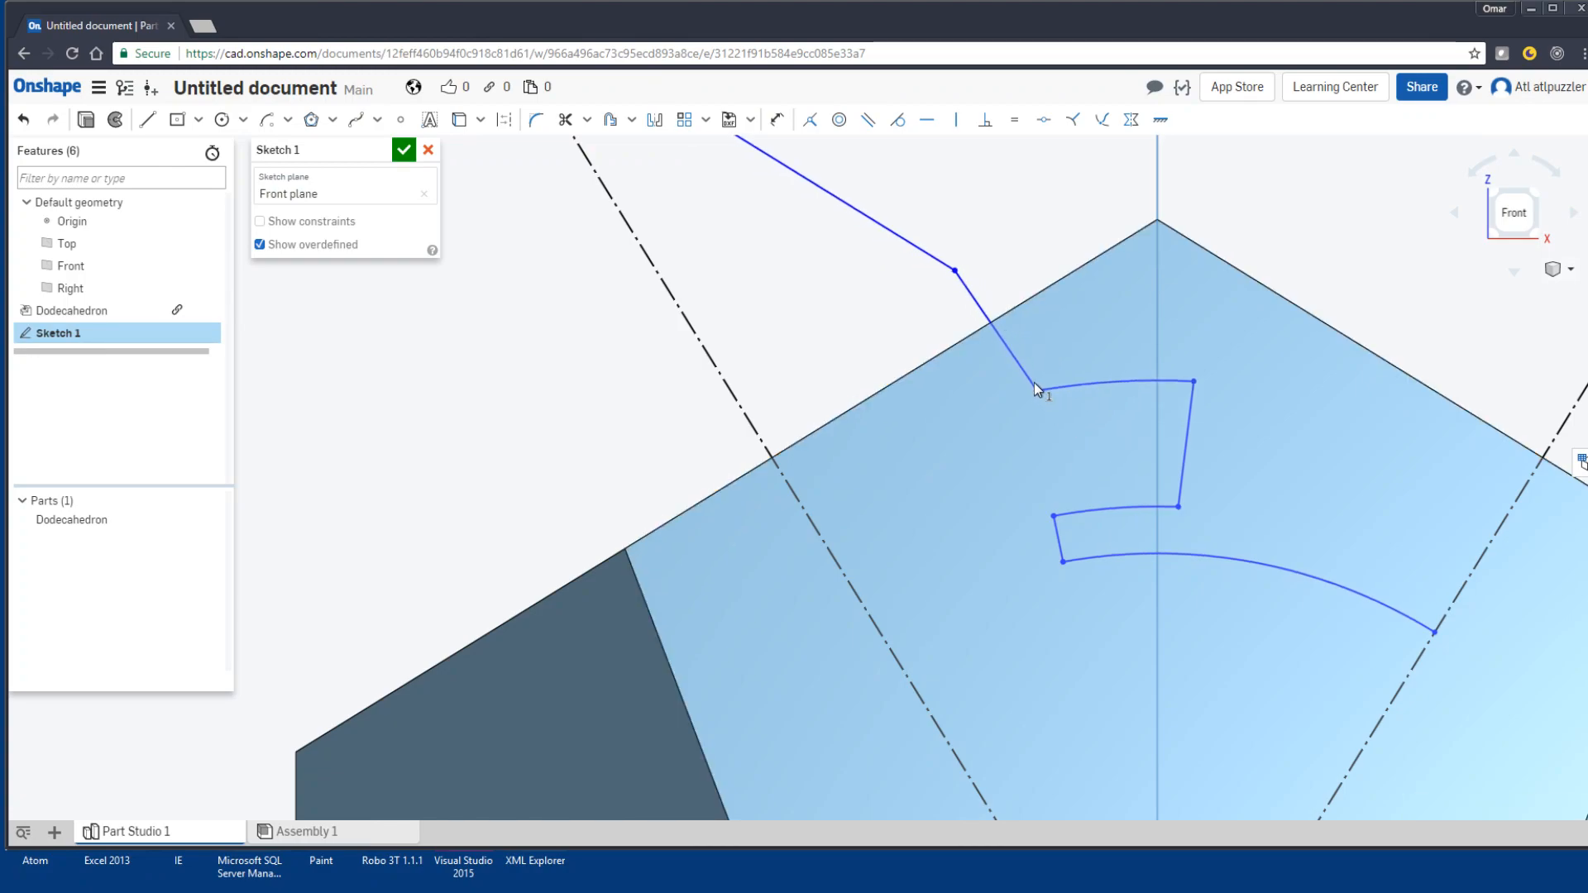
pyautogui.moveTo(948, 265); pyautogui.dragTo(1013, 341)
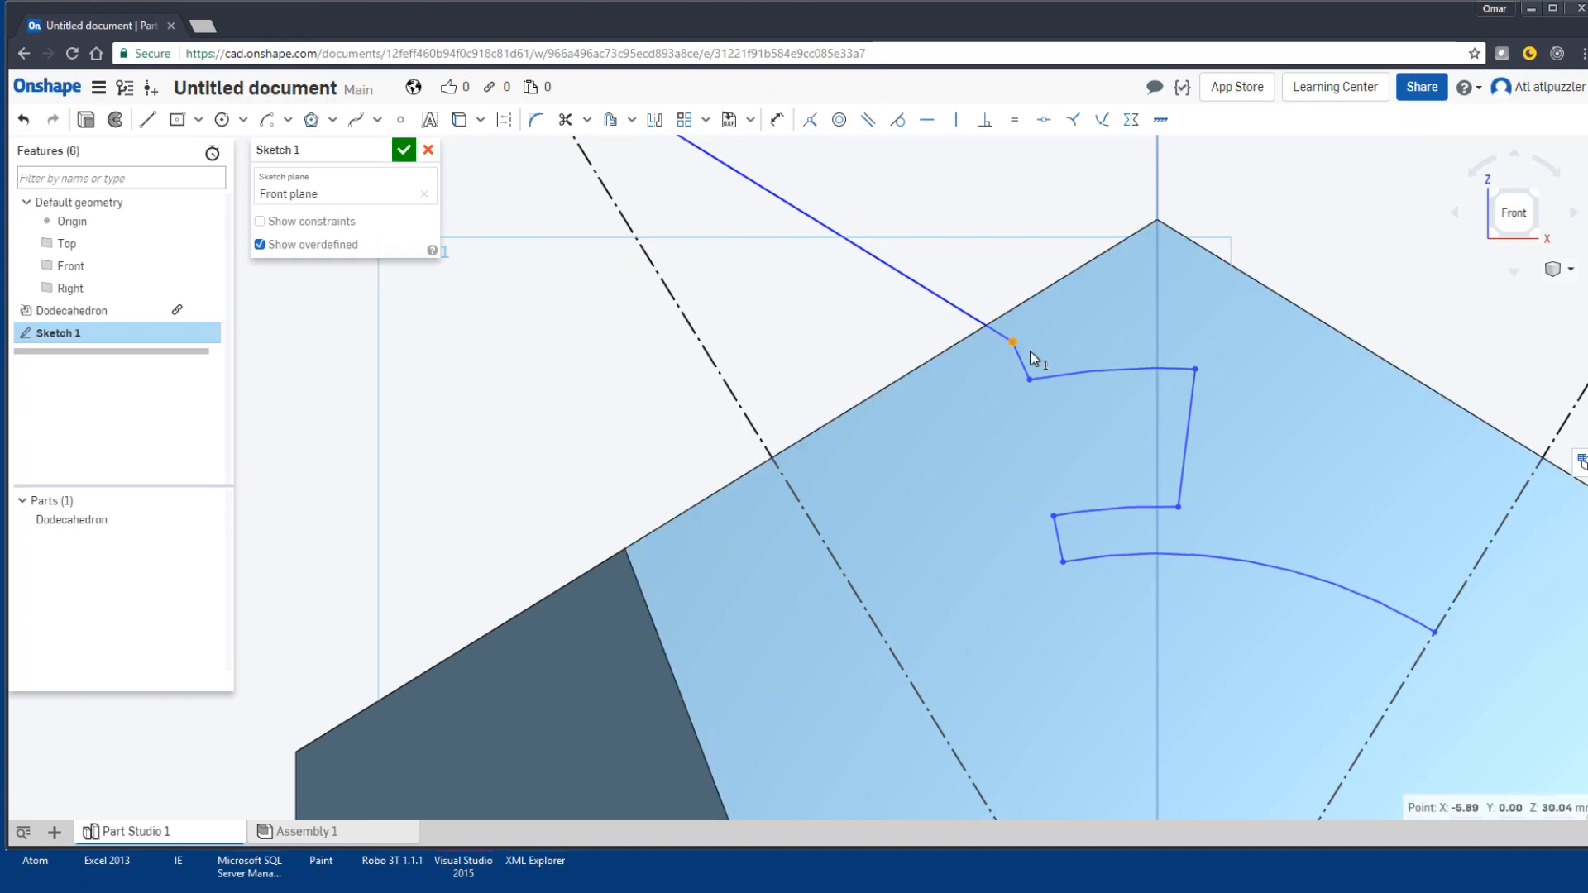
pyautogui.scroll(-1, 1016, 391)
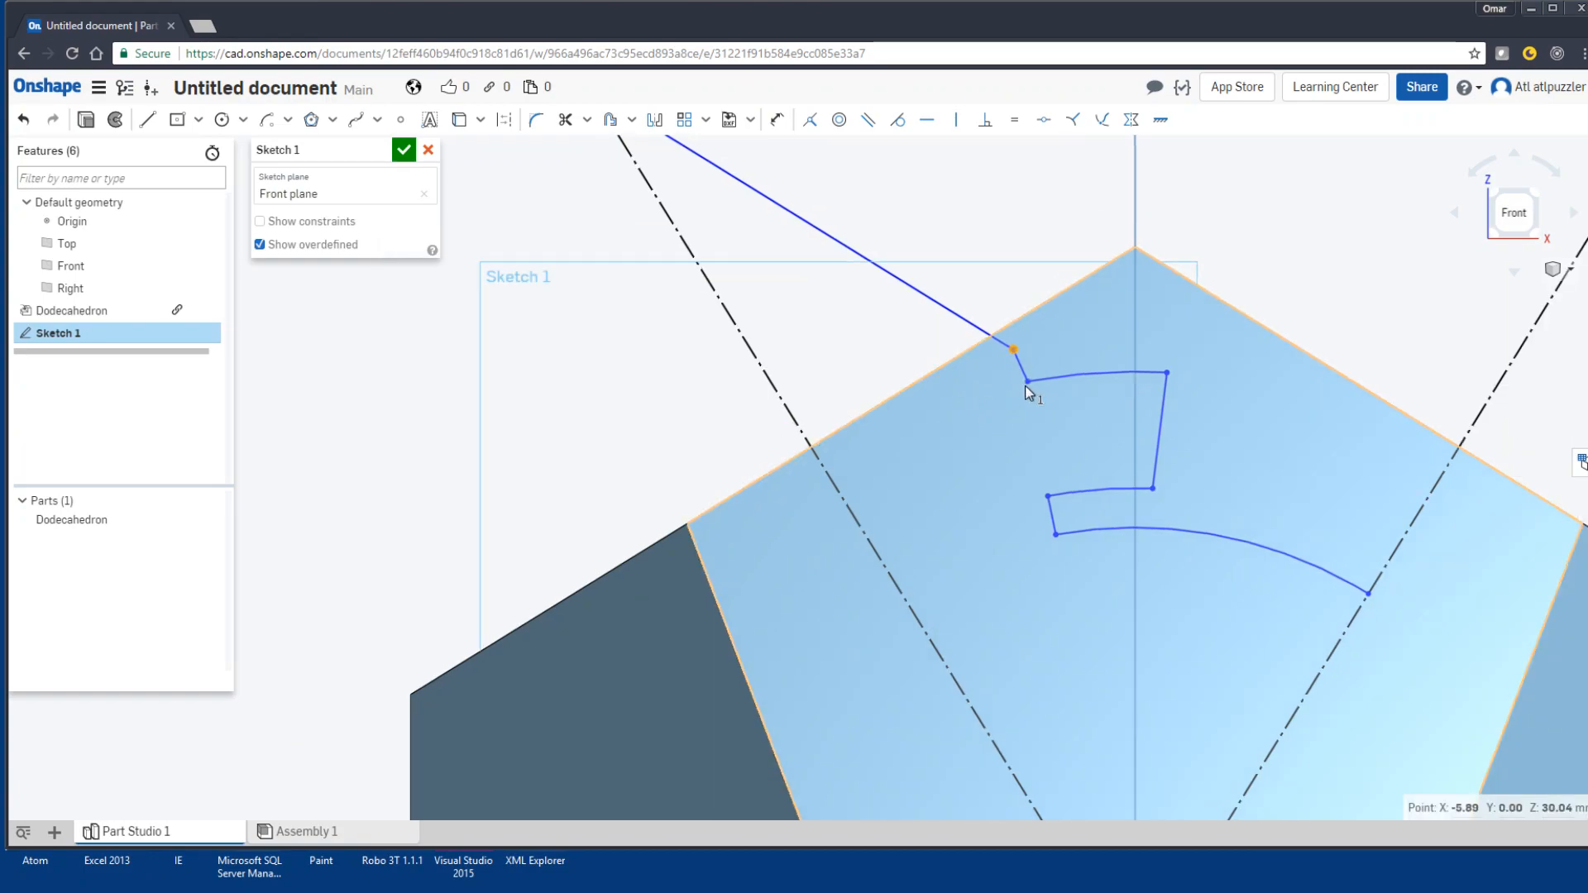
pyautogui.moveTo(1017, 353); pyautogui.dragTo(1020, 358)
# Step: Dimension the distance between the sloping line's lower end and the dodecahedron's upper-left edge
pyautogui.click(980, 345)
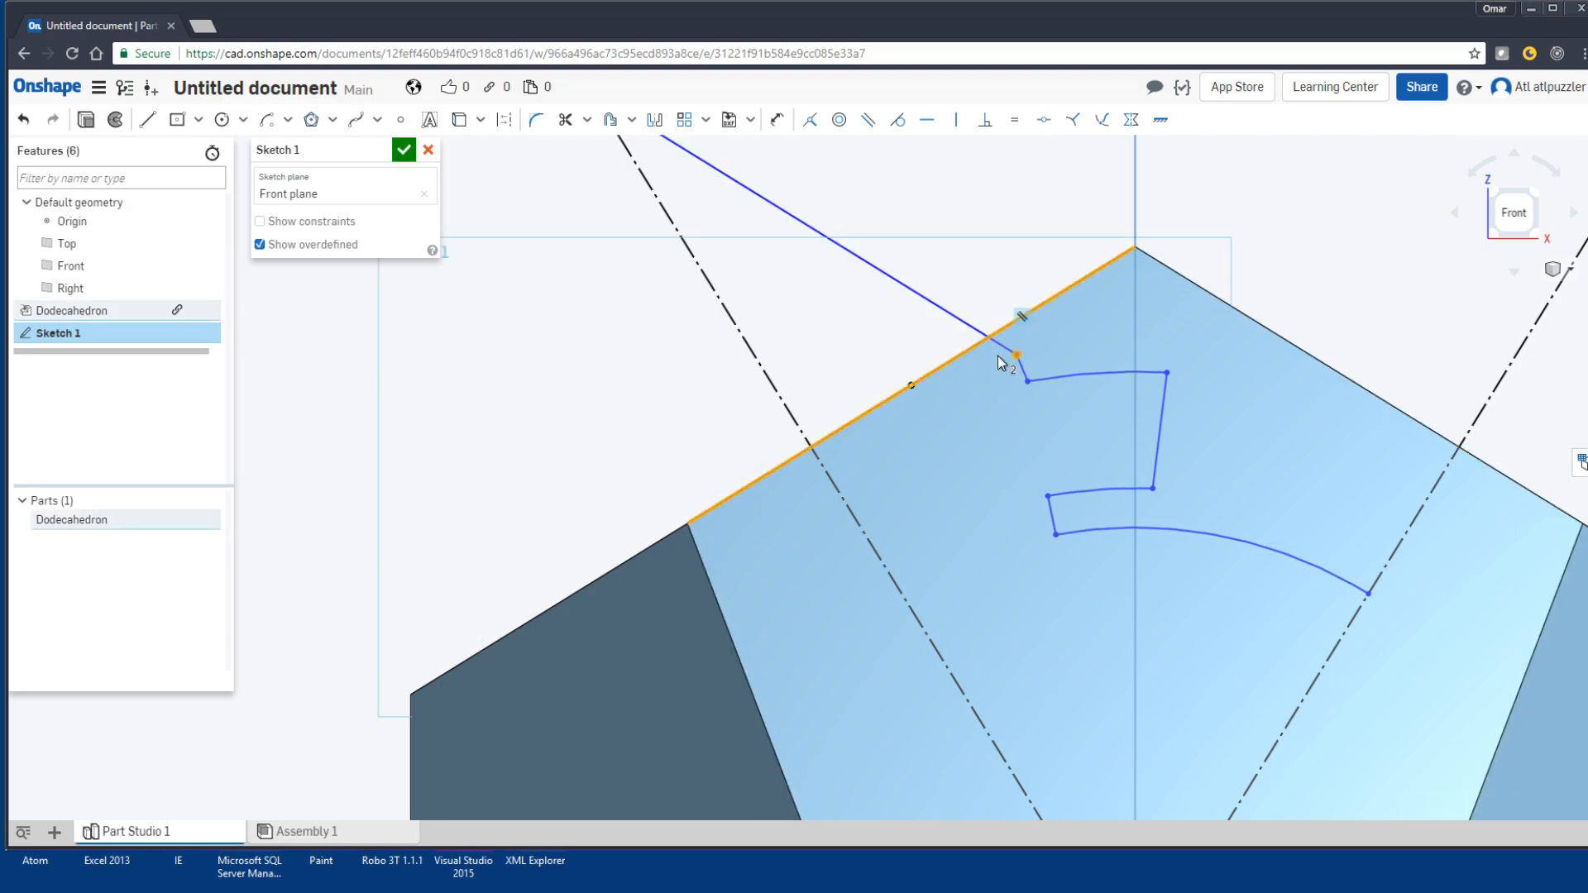
pyautogui.click(777, 119)
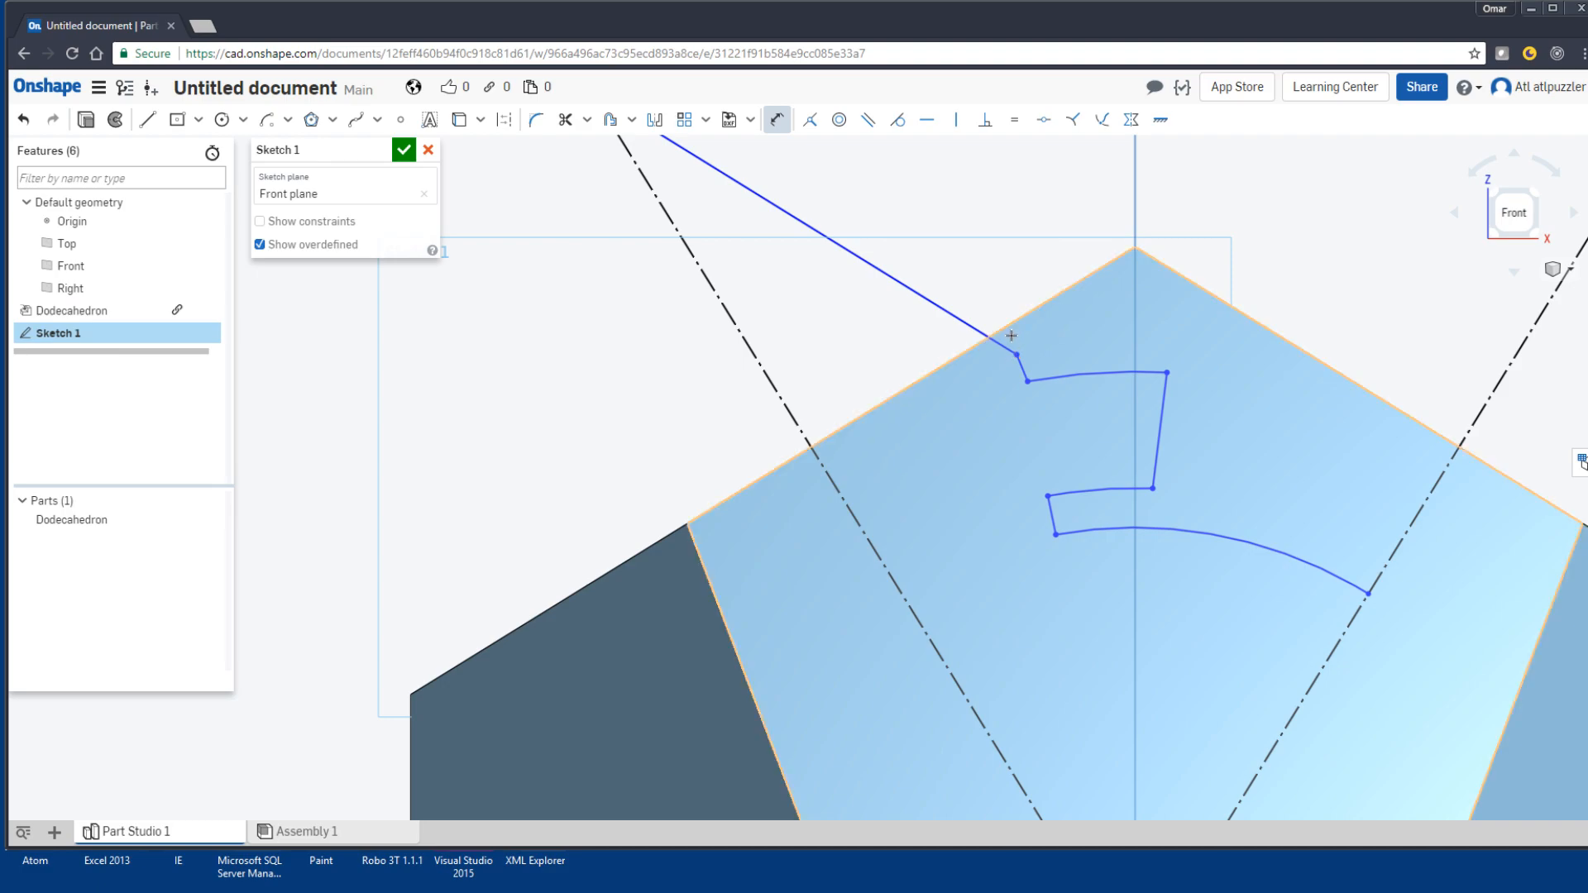
pyautogui.click(1000, 332)
pyautogui.click(1017, 355)
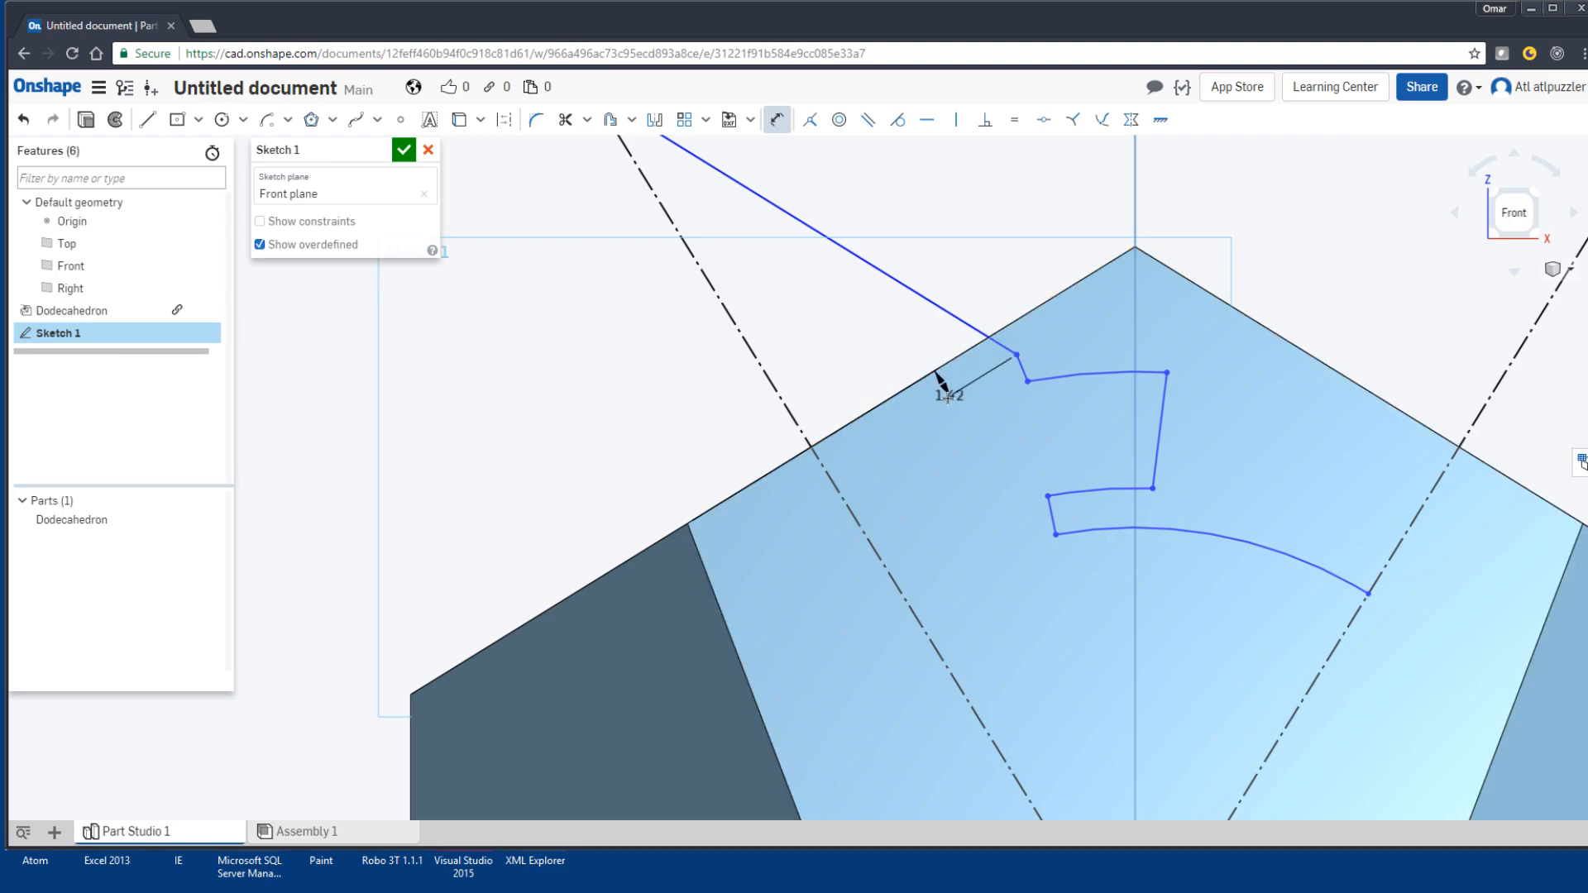
pyautogui.click(933, 394)
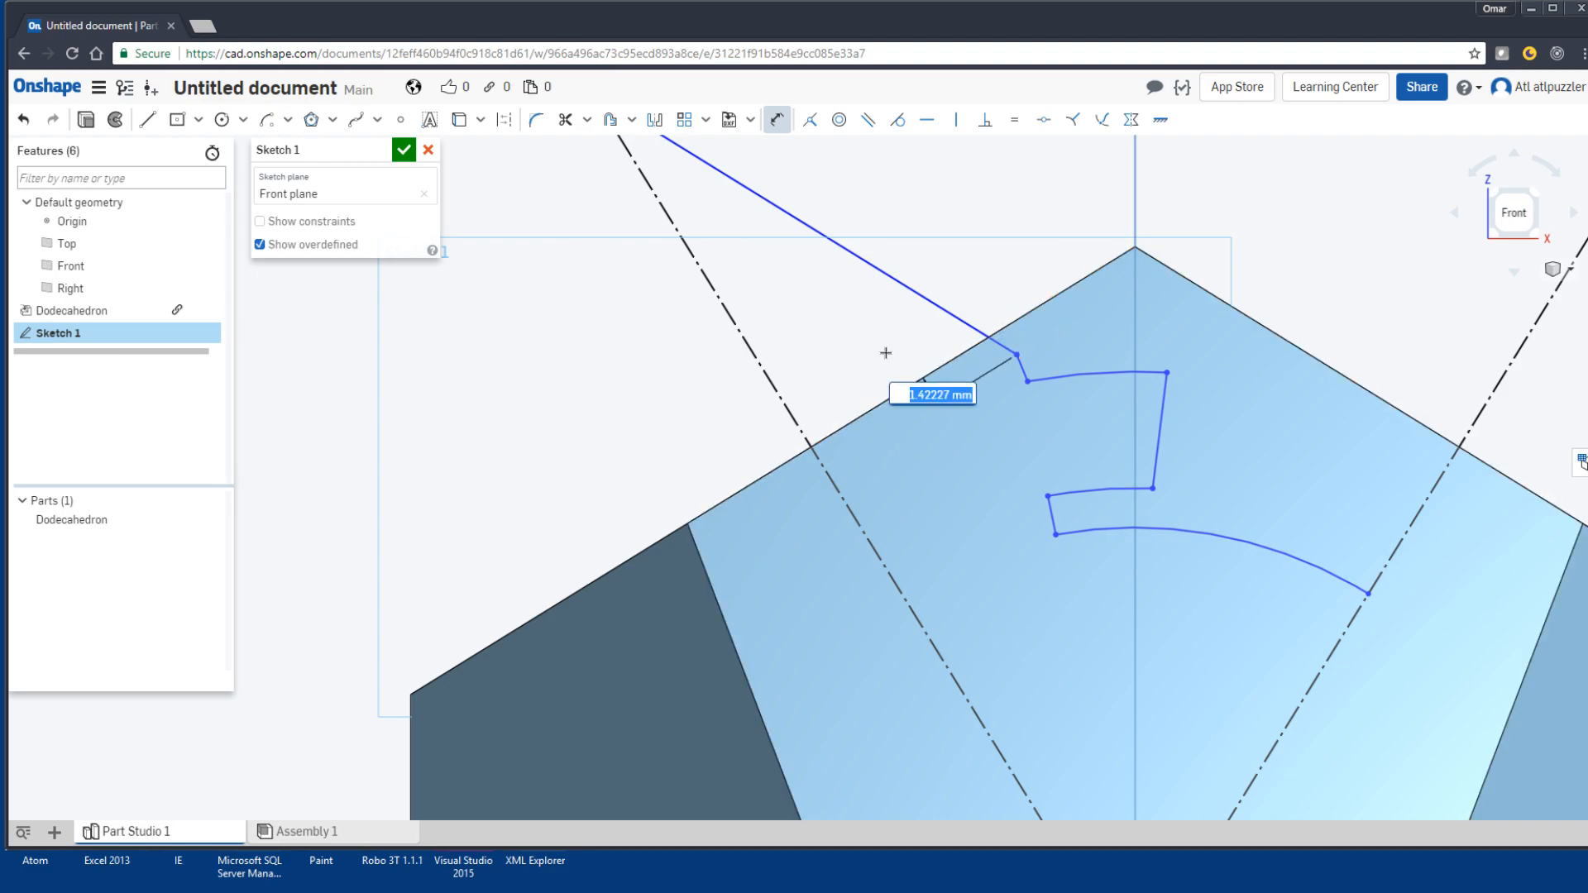
# Step: Try a value of 2.5 mm for the corner's distance from the upper-left edge, and undo it
pyautogui.write('2')
pyautogui.press('Return')
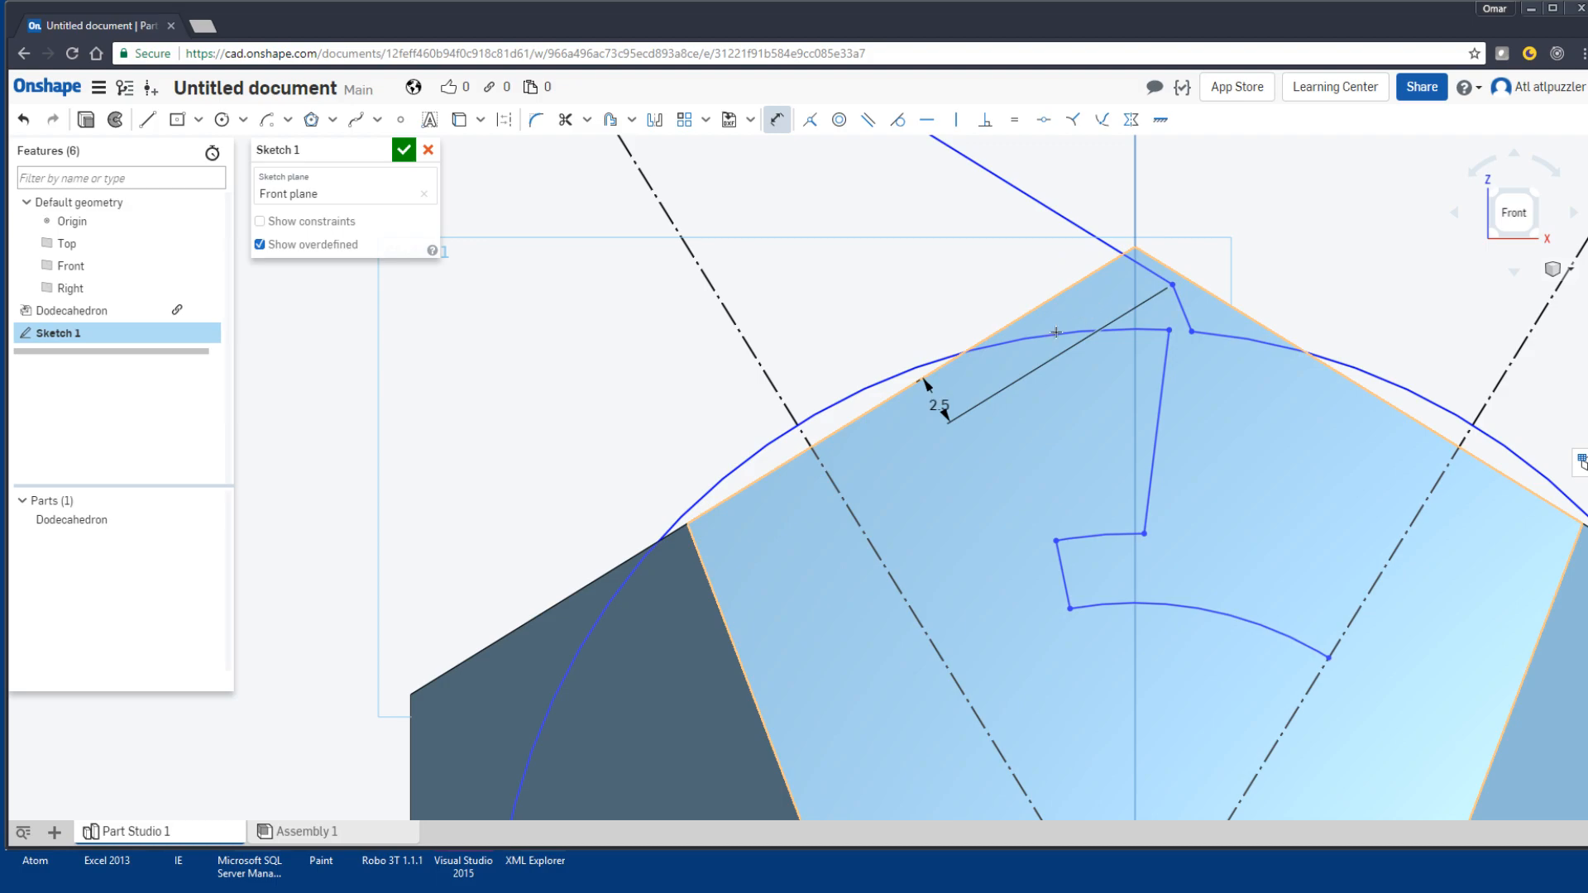
pyautogui.click(1138, 328)
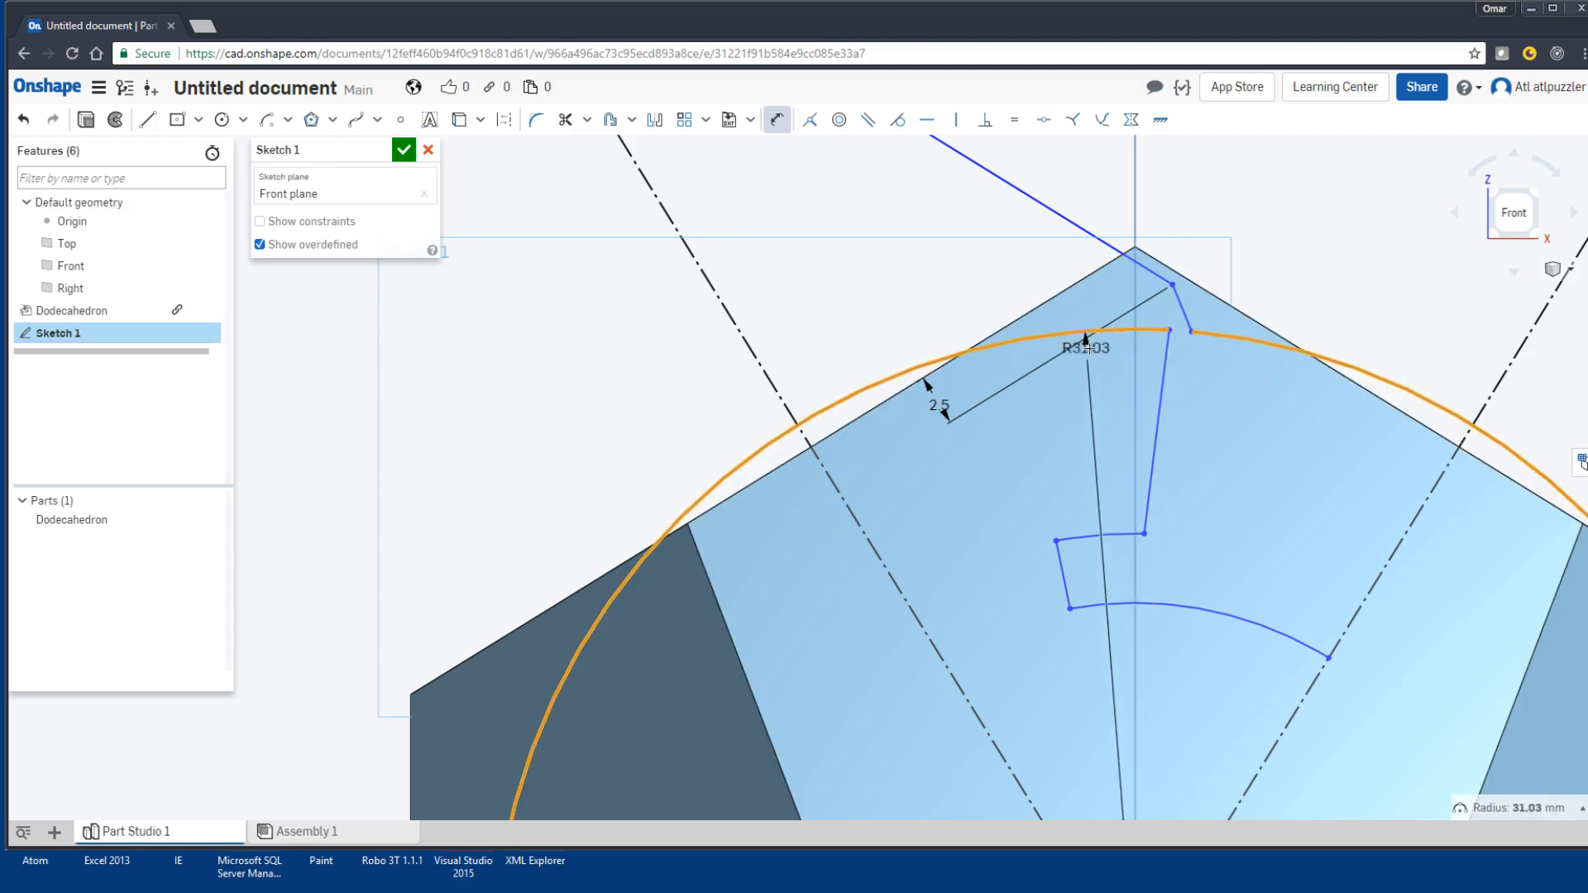
pyautogui.press('Escape')
pyautogui.hotkey('ctrl', 'z')
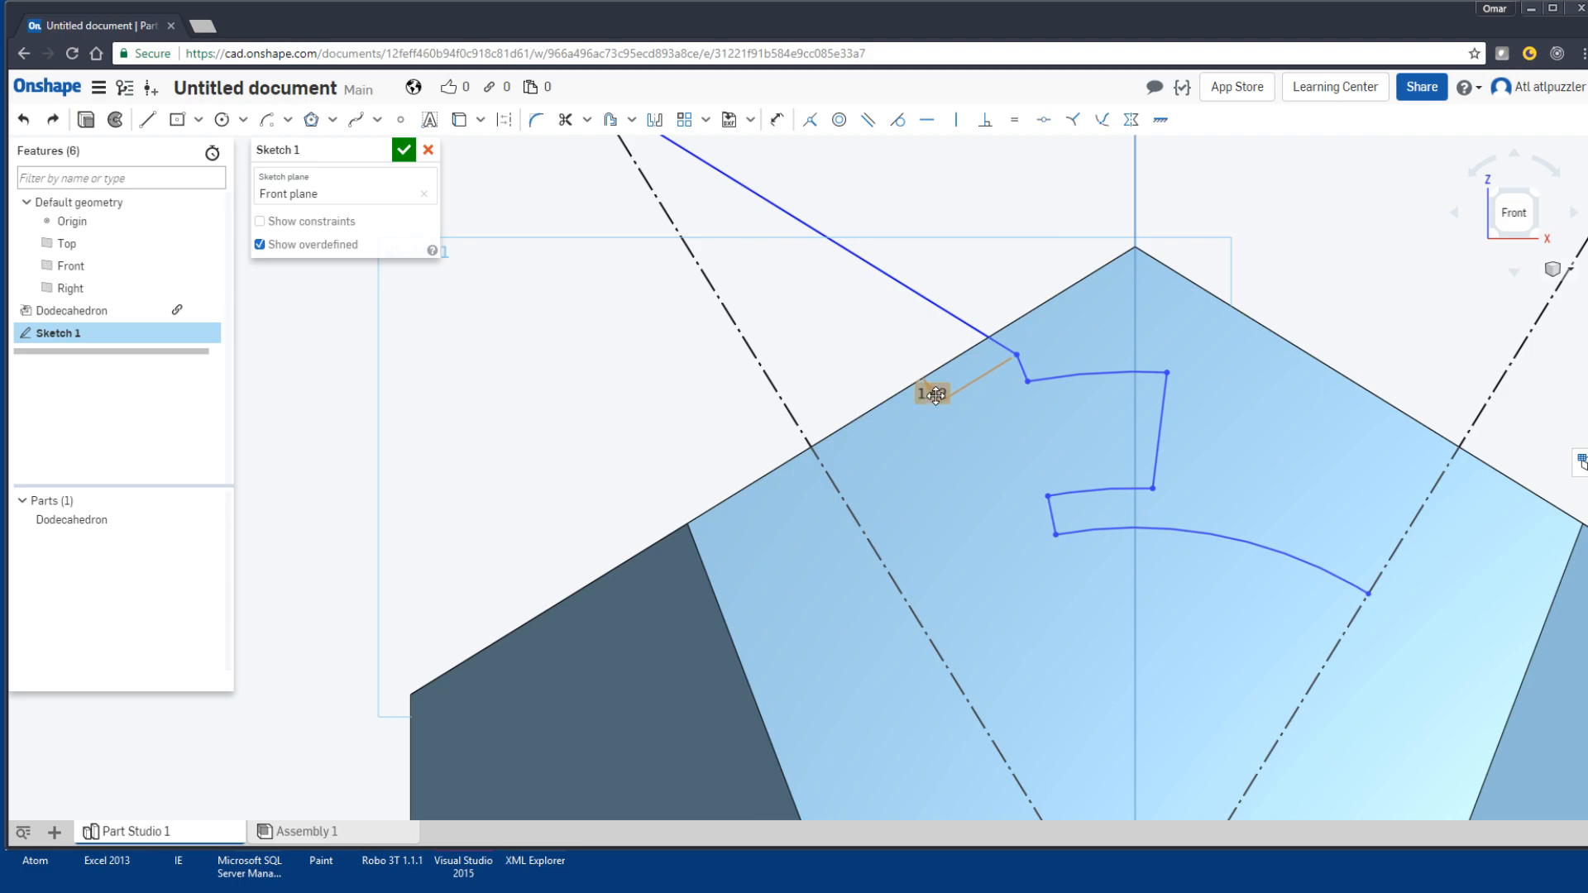
# Step: Set the sloping line's lower corner 2.5 mm from the dodecahedron's upper-left edge and move the short slanted line back inside that edge
pyautogui.moveTo(1019, 355)
pyautogui.mouseDown()
pyautogui.moveTo(1049, 438)
pyautogui.moveTo(1032, 409)
pyautogui.mouseUp()
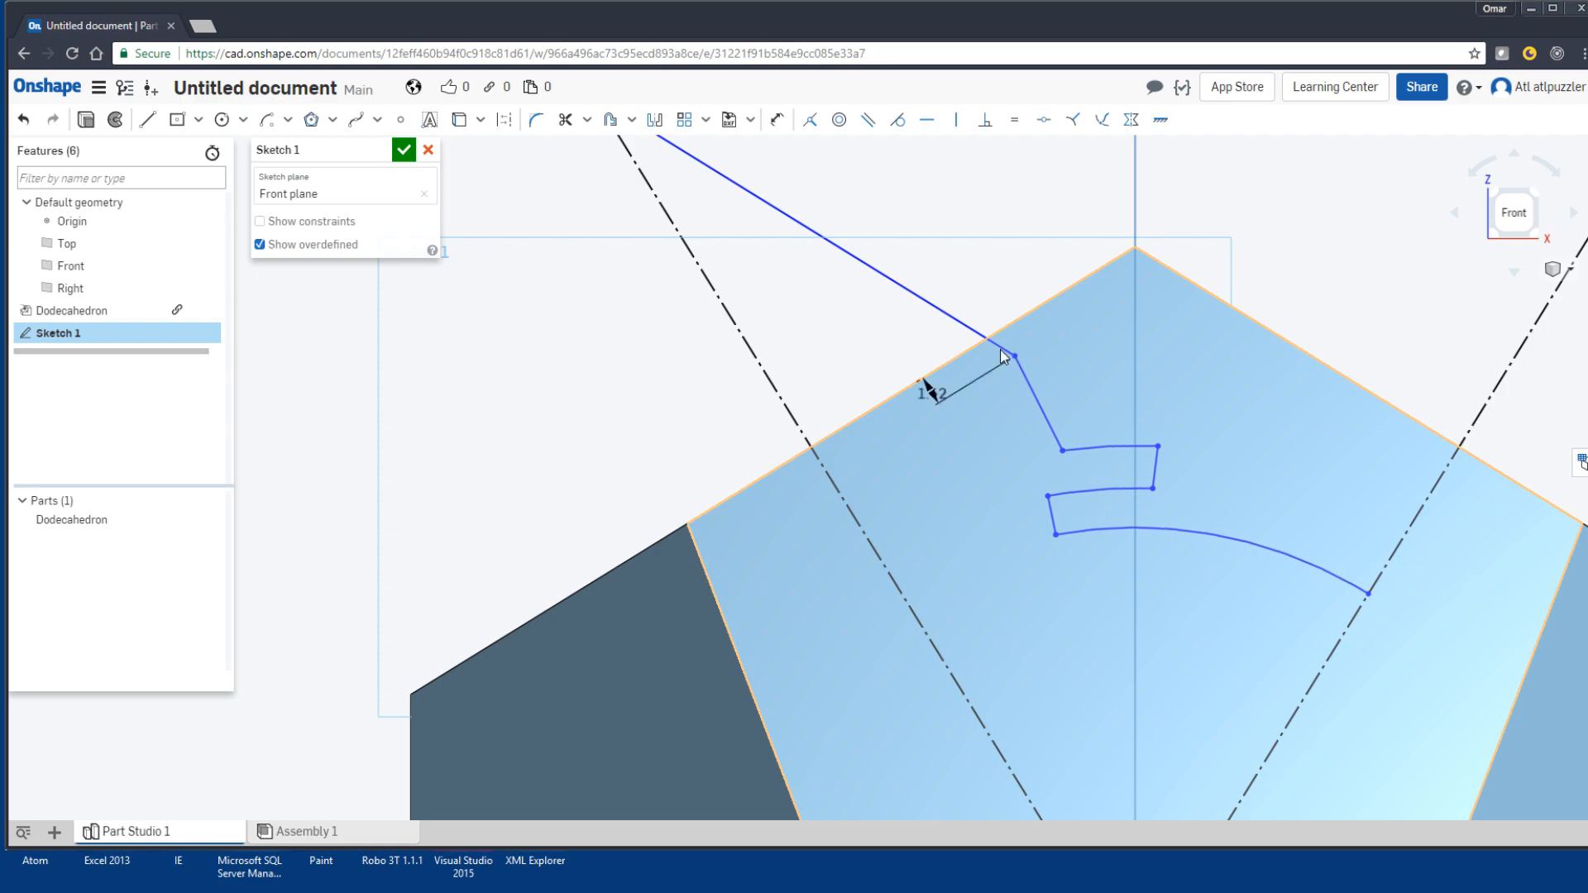
pyautogui.doubleClick(927, 395)
pyautogui.write('1.2')
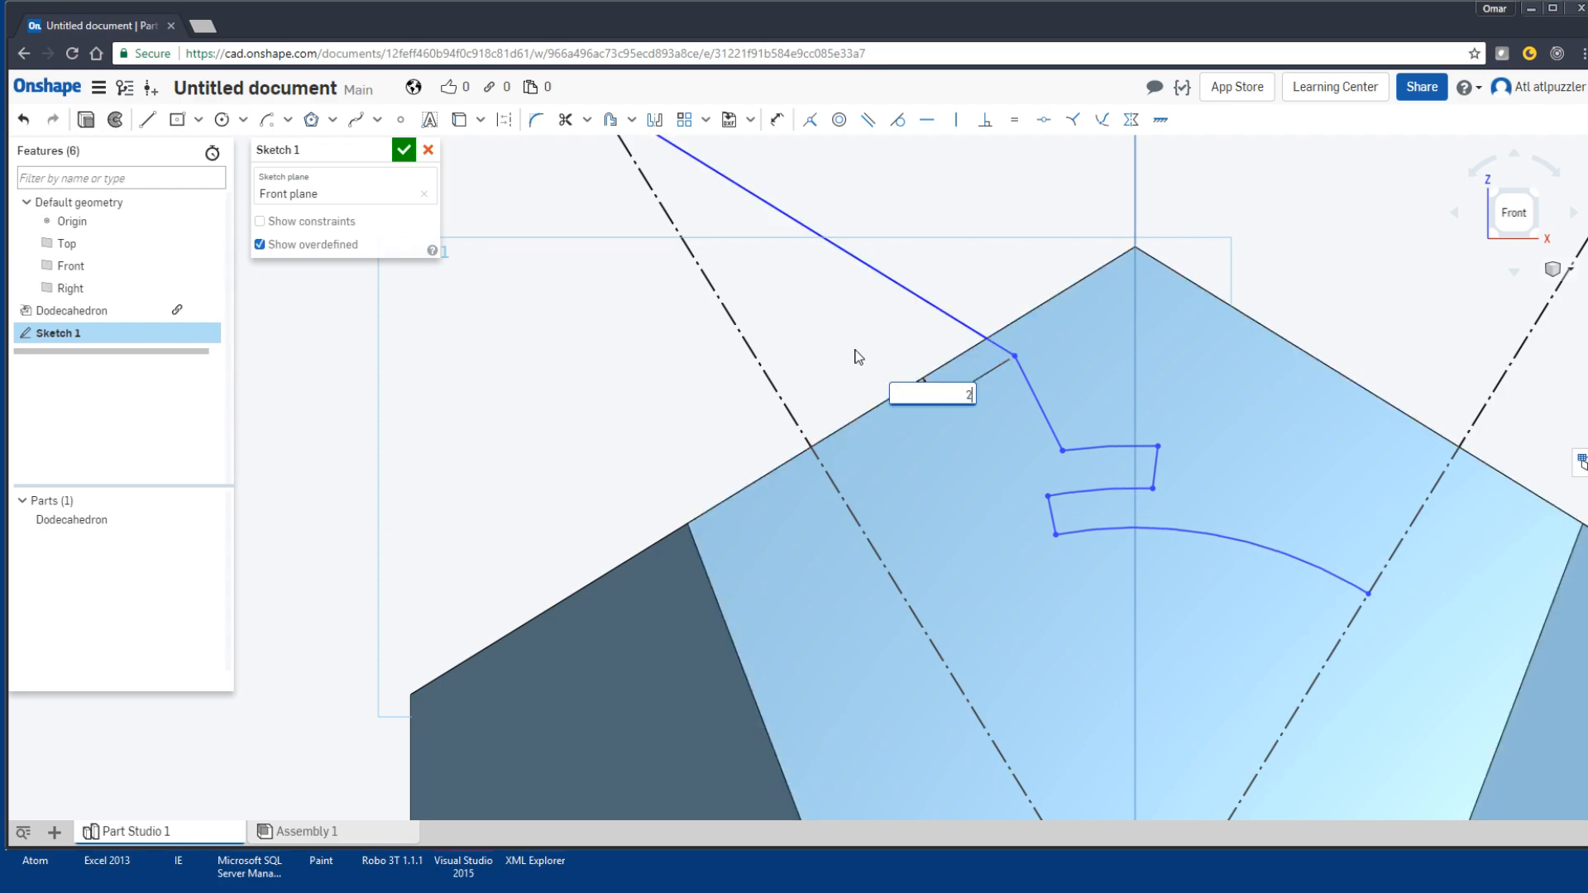
pyautogui.press('Return')
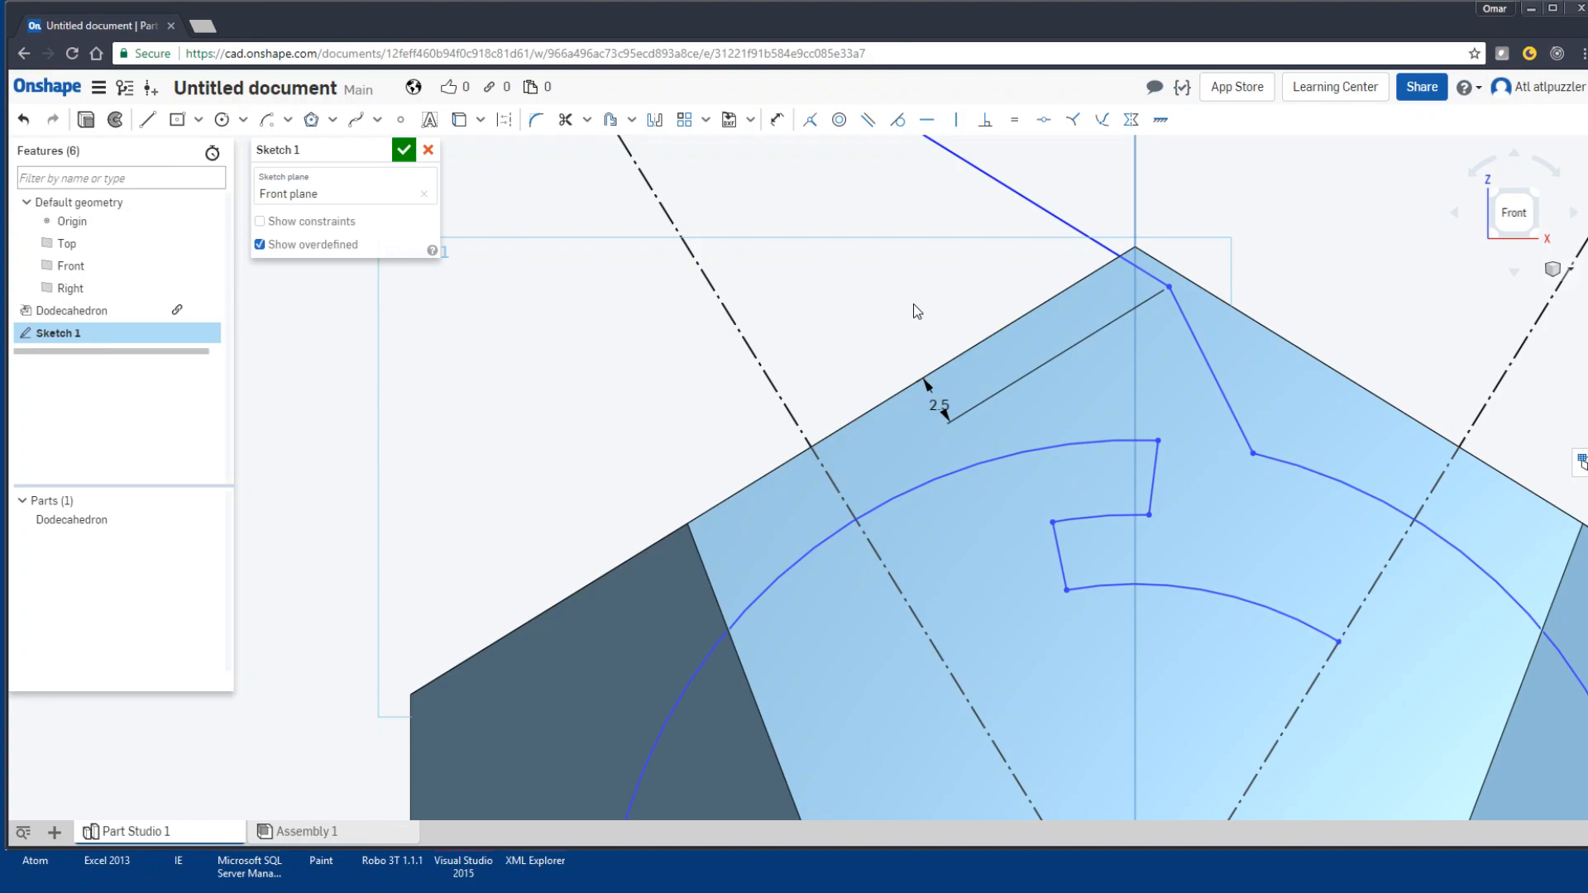
pyautogui.moveTo(1204, 361); pyautogui.dragTo(1023, 405)
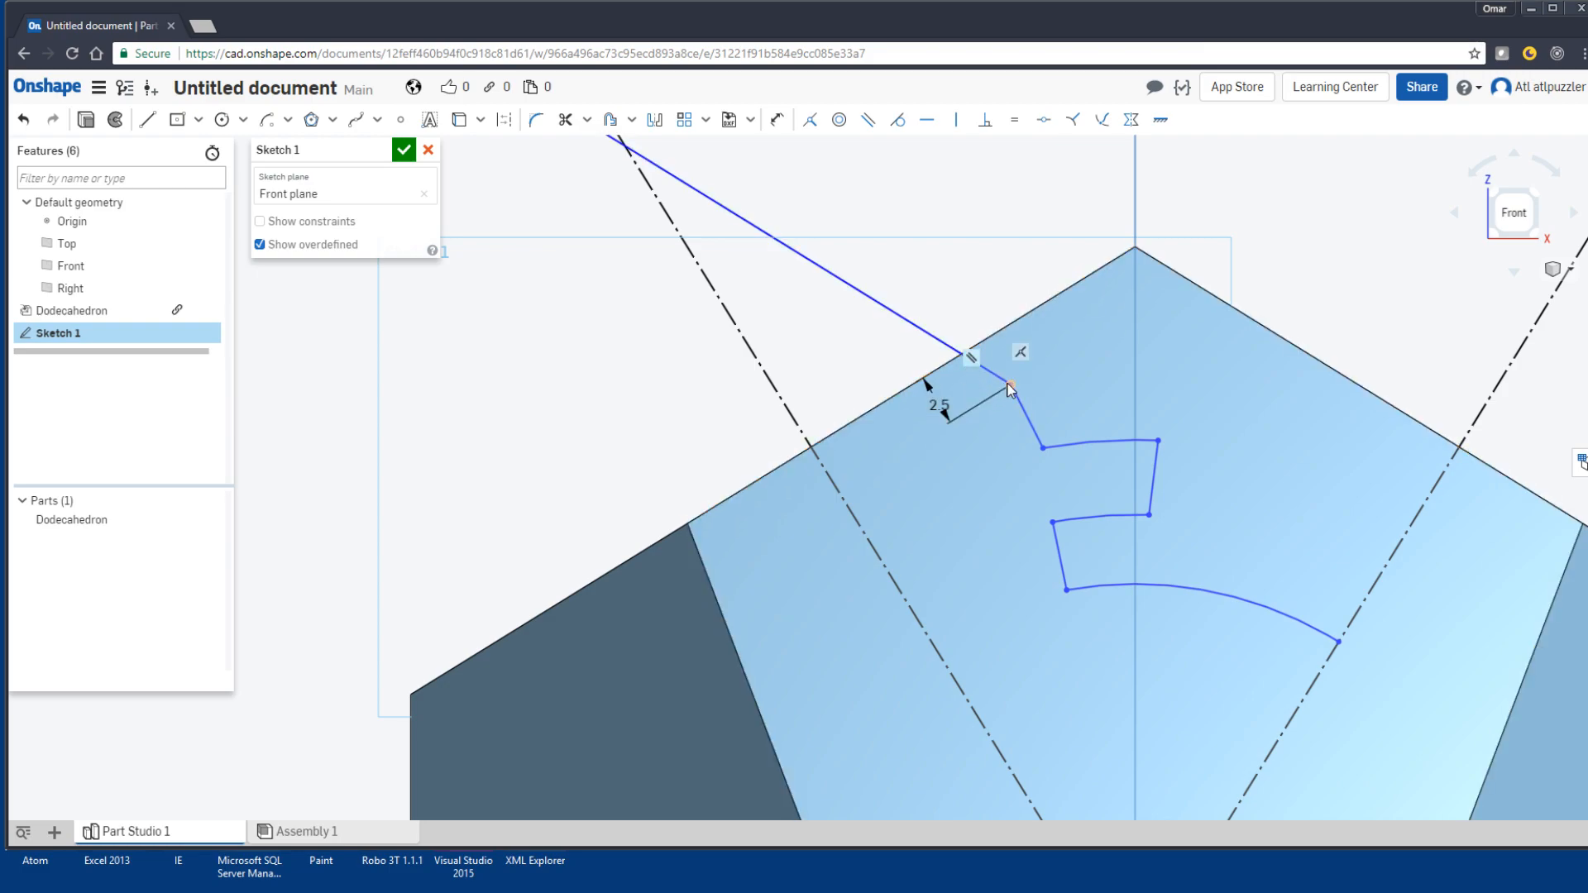
# Step: Try to constrain the short slanted line coincident with the origin
pyautogui.click(1039, 425)
pyautogui.scroll(-2, 1092, 579)
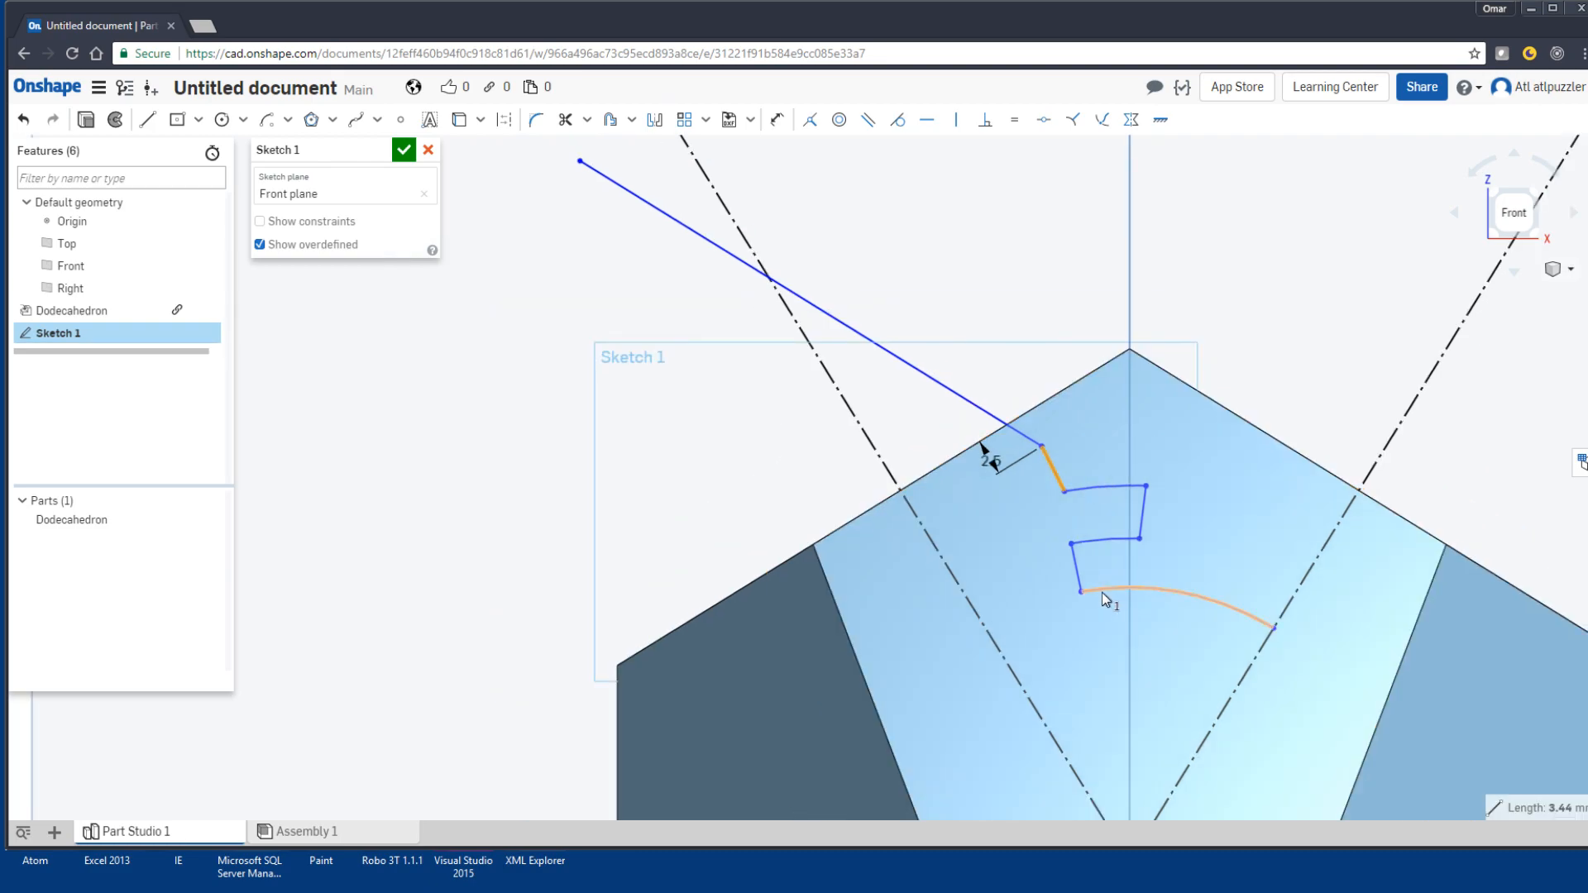
pyautogui.scroll(-1, 1041, 575)
pyautogui.scroll(1, 1044, 576)
pyautogui.moveTo(1044, 577); pyautogui.dragTo(959, 434, button='middle')
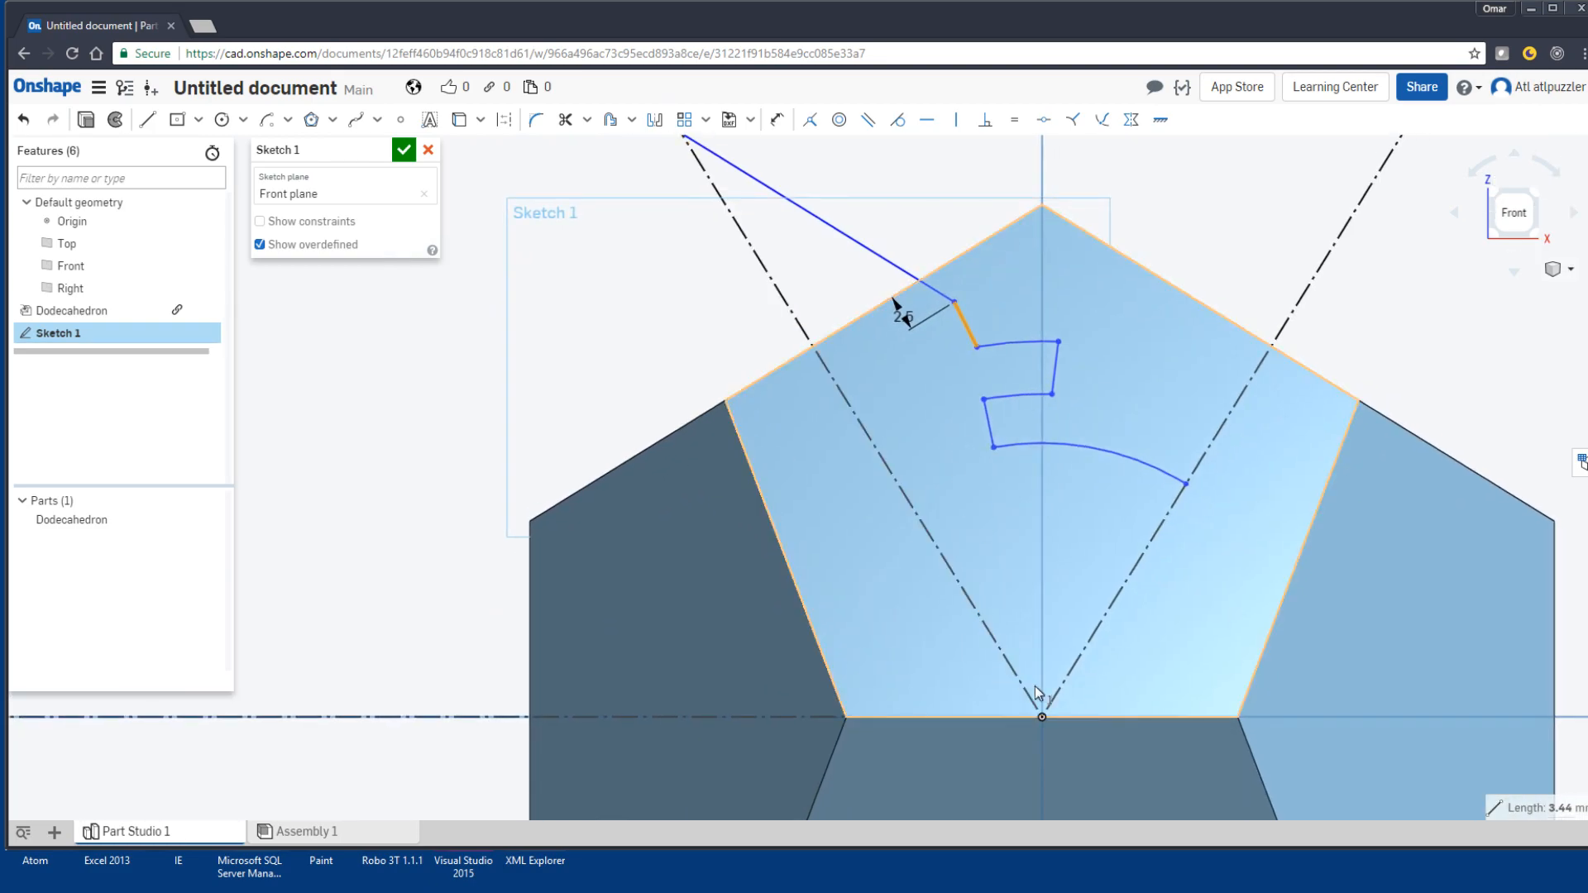
pyautogui.click(1042, 716)
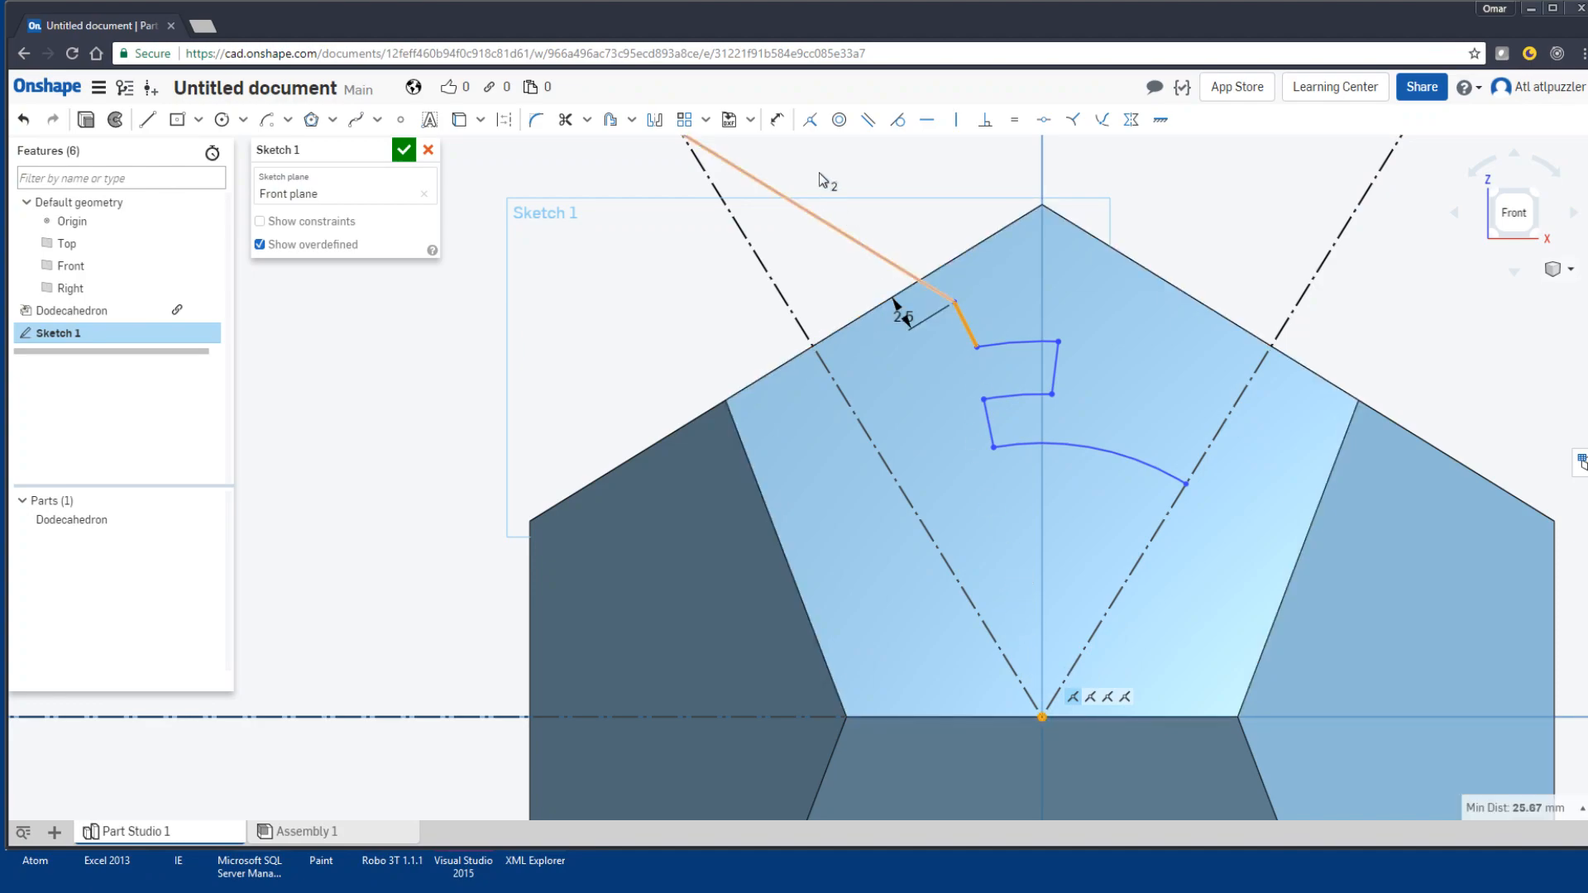
pyautogui.click(810, 120)
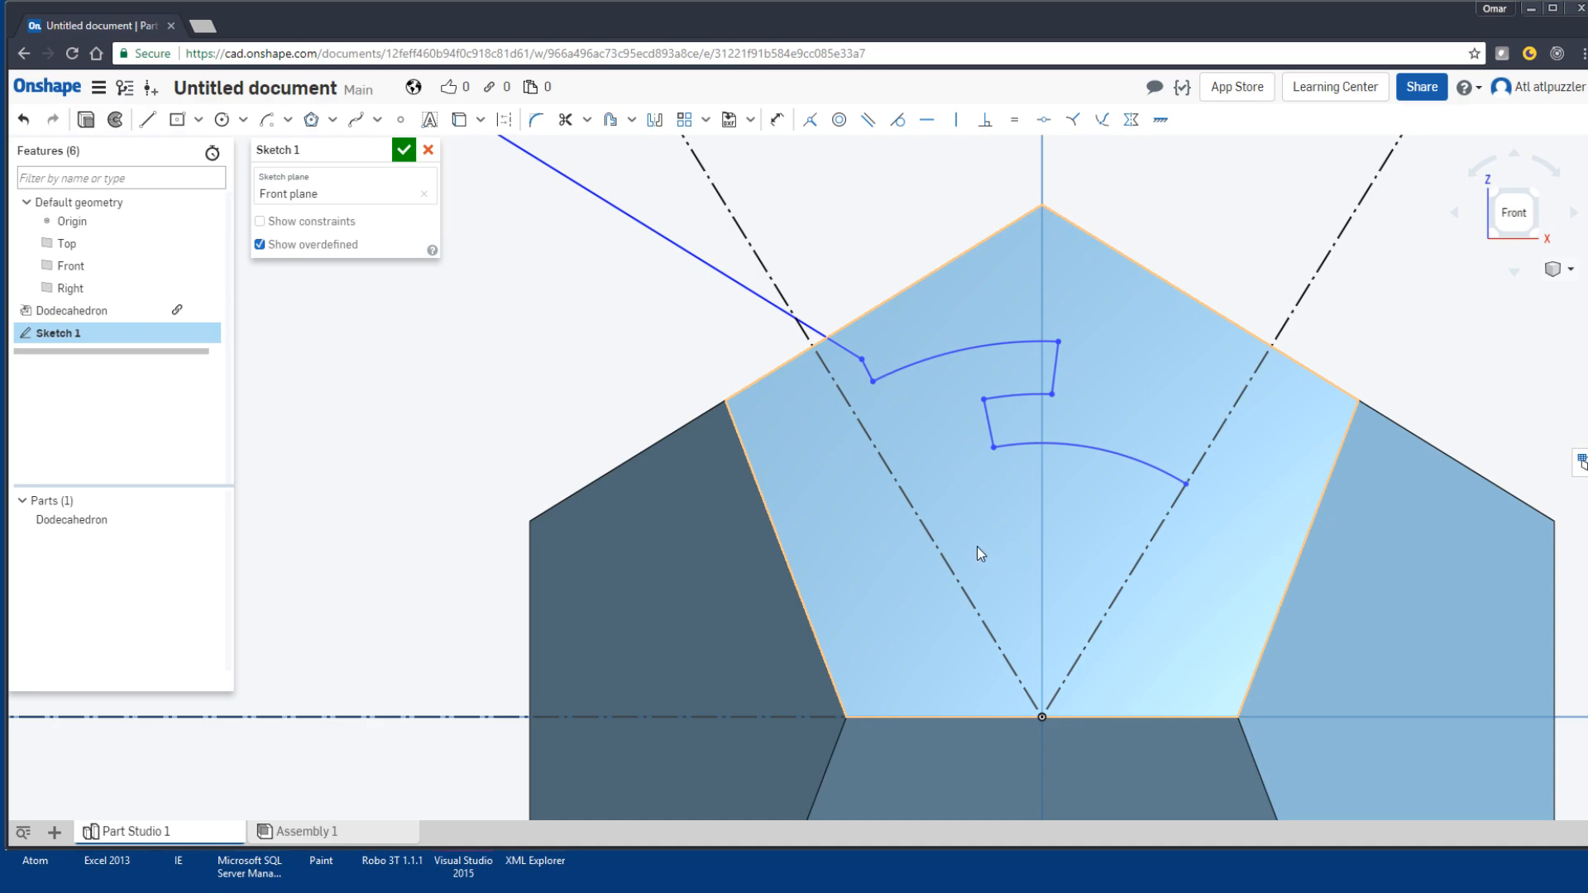
# Step: Move the short slanted line's lower end up and outward, closer to the dodecahedron's upper-left edge
pyautogui.click(874, 369)
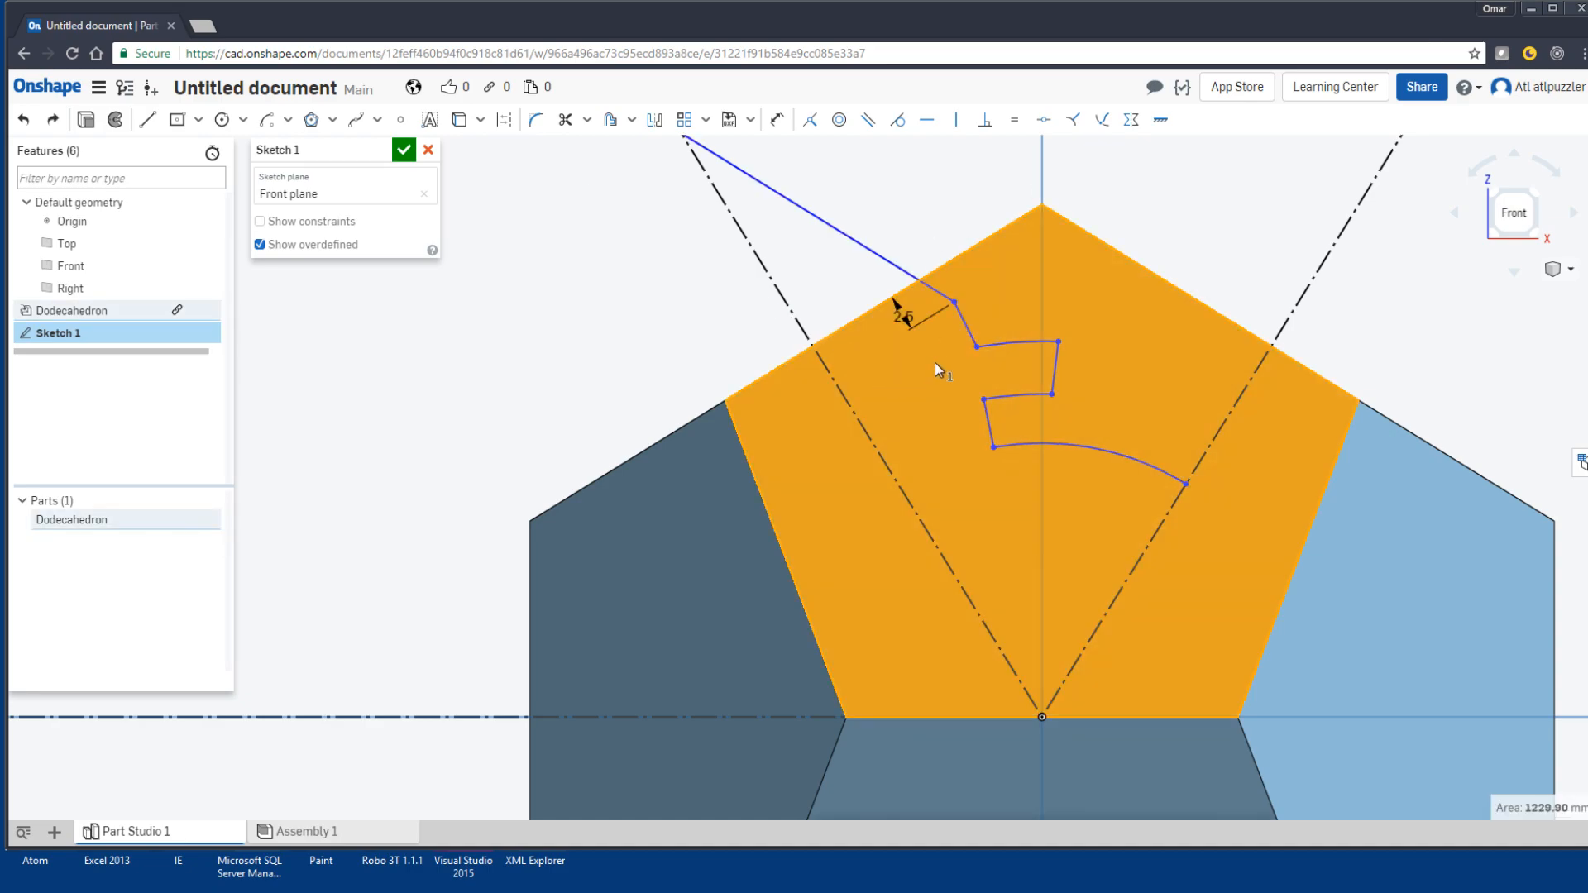
pyautogui.click(878, 215)
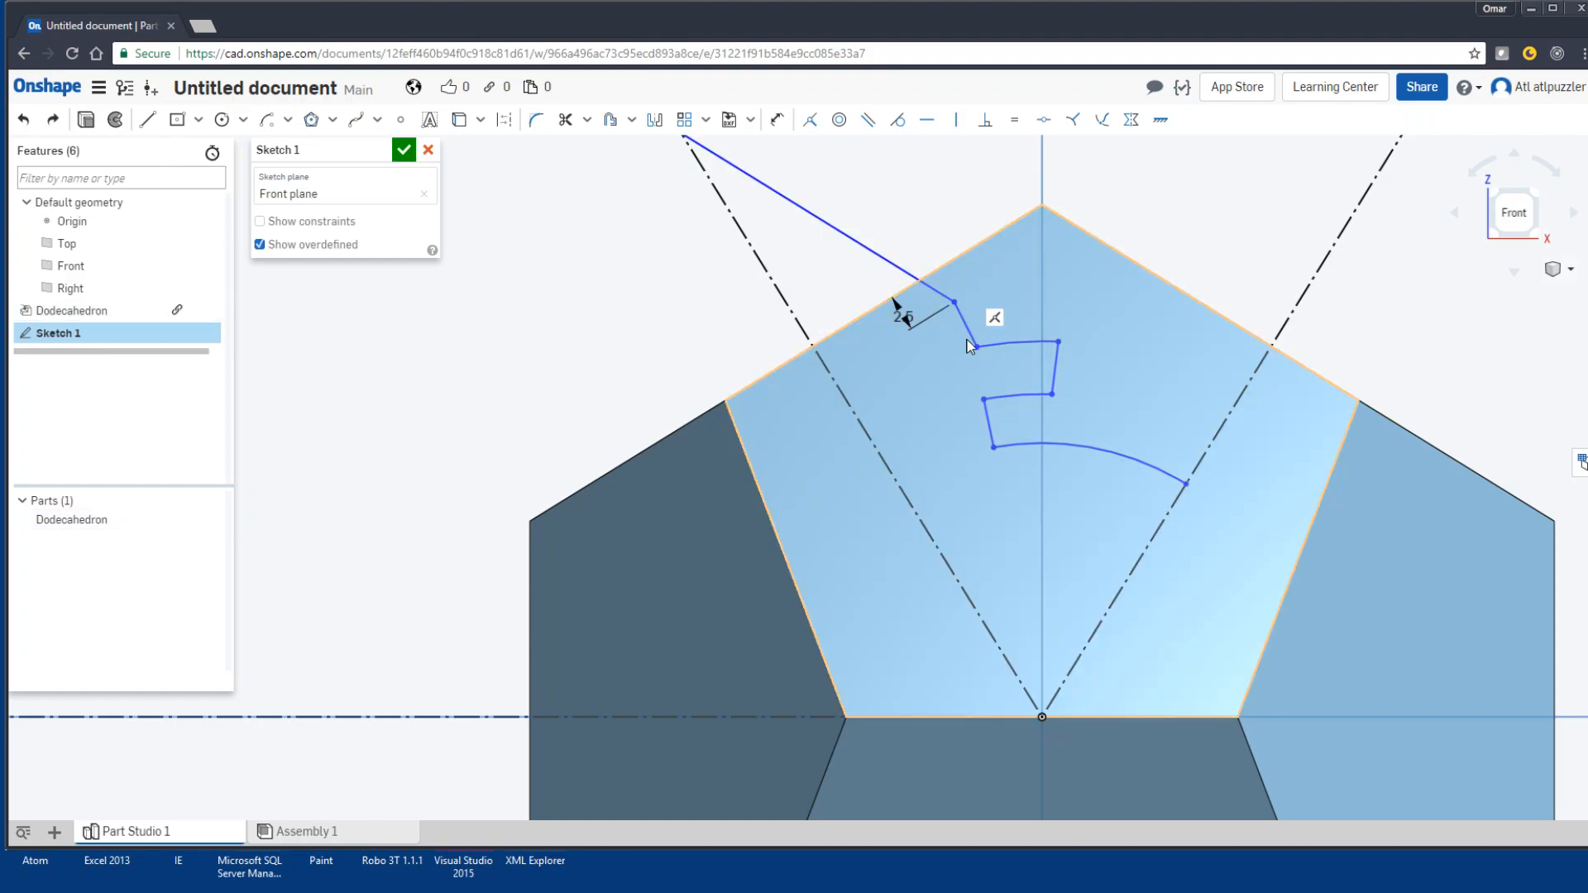
pyautogui.moveTo(983, 330); pyautogui.dragTo(943, 333)
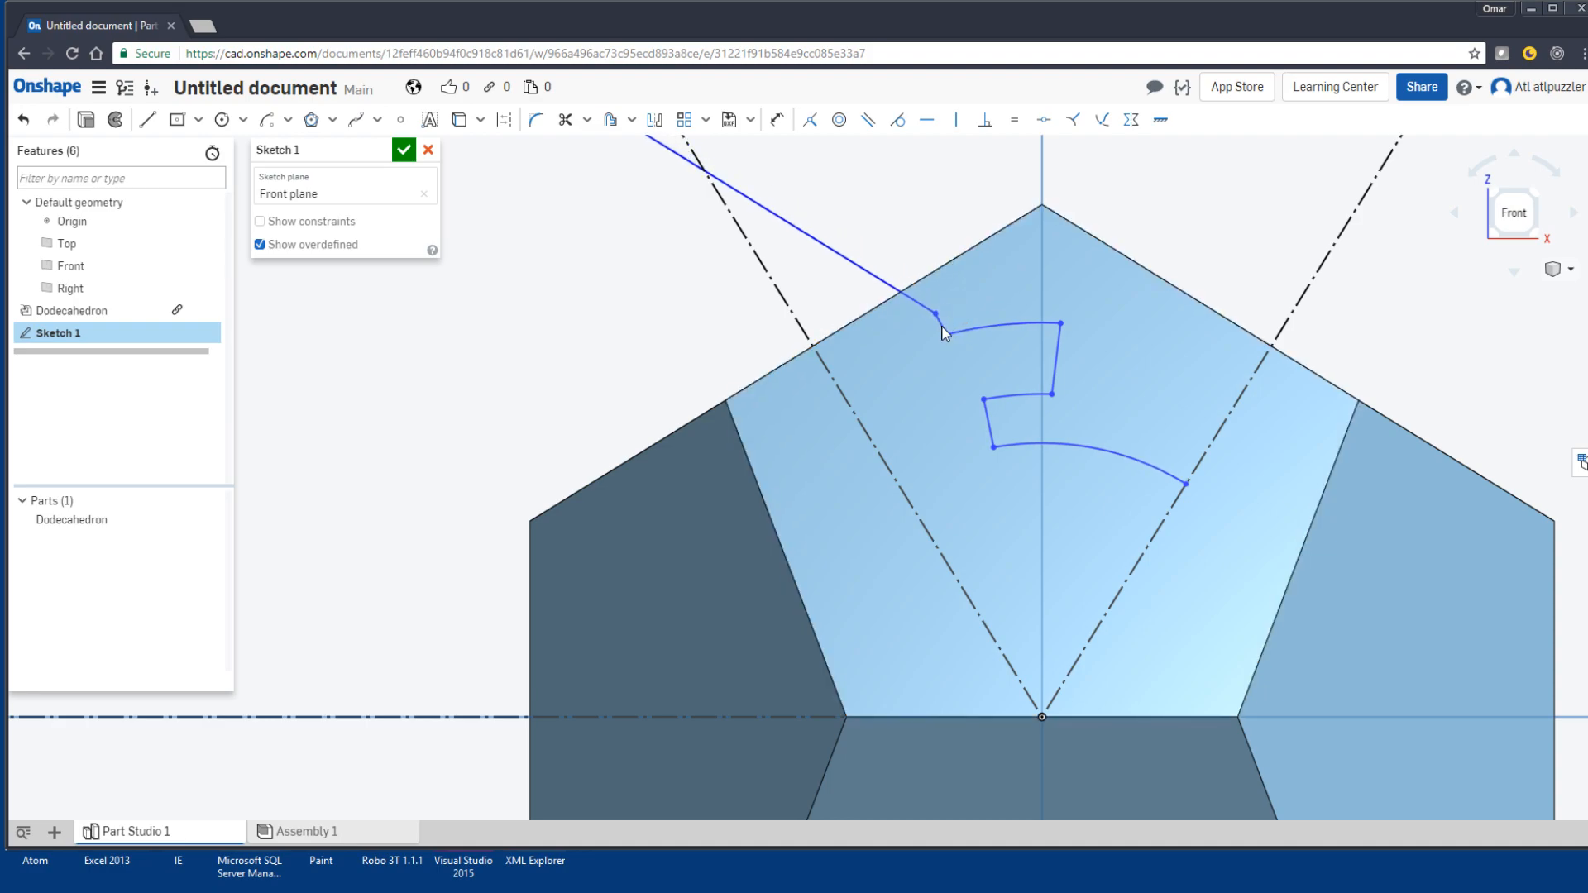
# Step: Try a radius dimension on the profile's upper arc, and undo it
pyautogui.click(1011, 328)
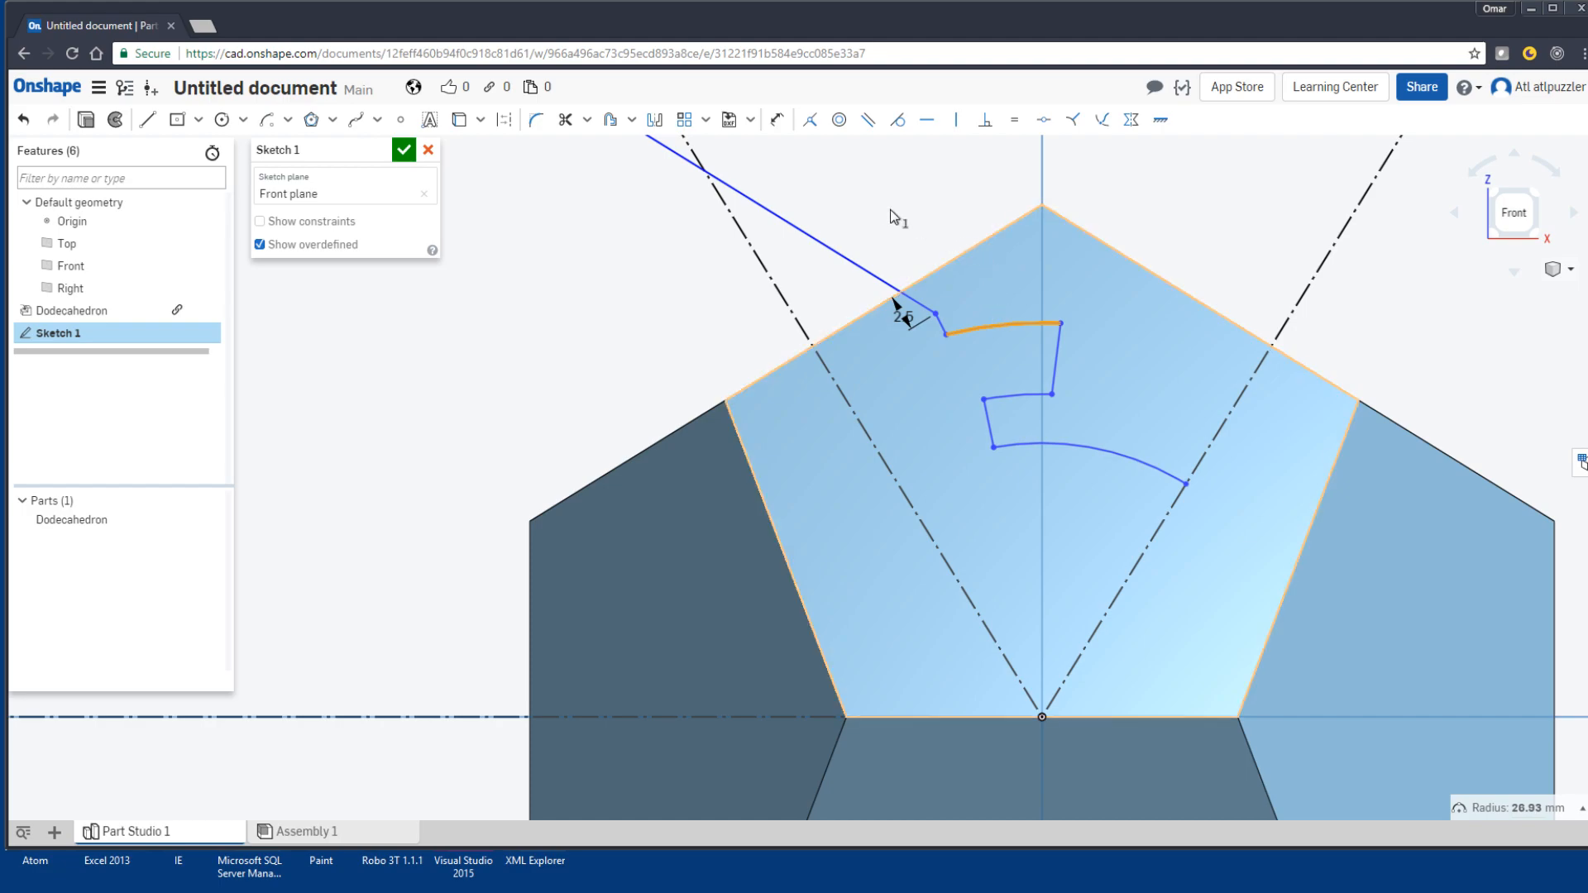
pyautogui.click(777, 119)
pyautogui.click(991, 301)
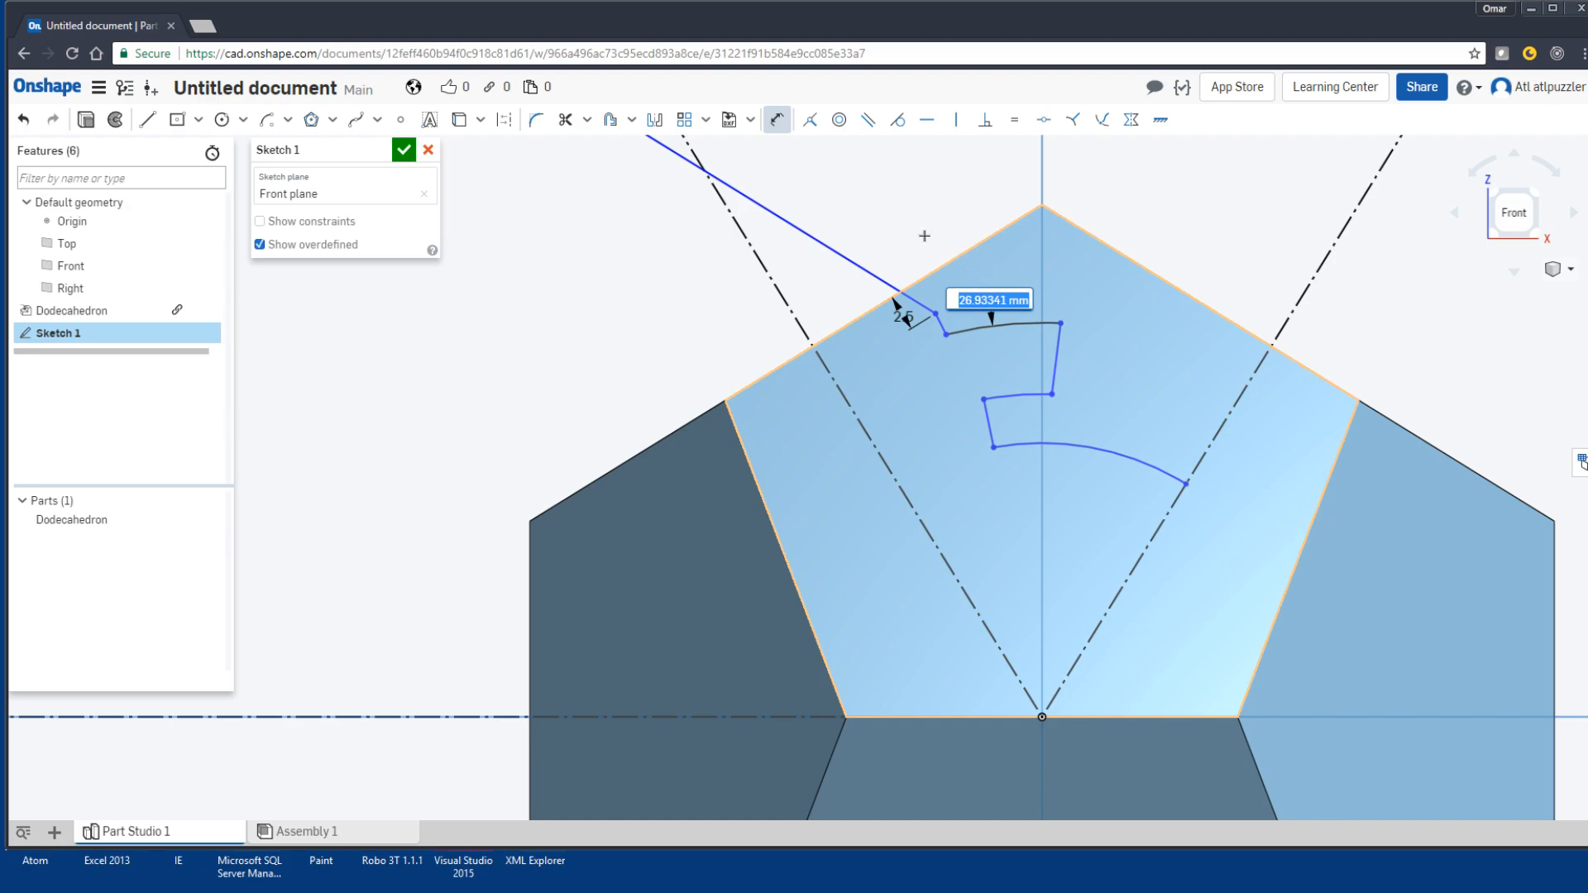
pyautogui.press('Return')
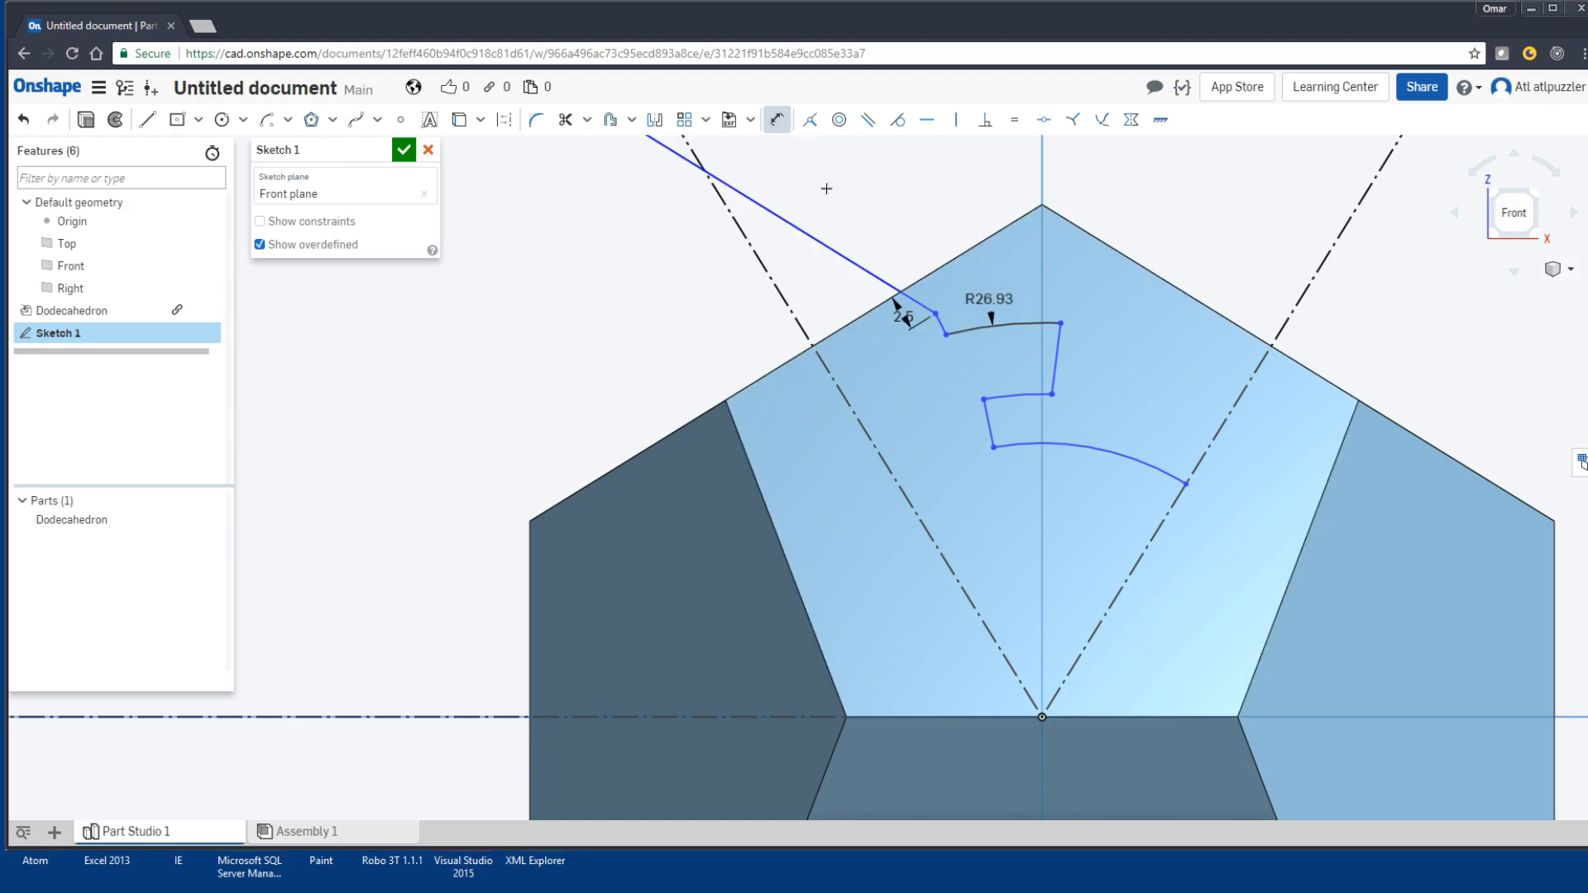
pyautogui.hotkey('ctrl', 'z')
# Step: Dimension the horizontal distance between the upper arc's two ends as 2.5 mm
pyautogui.click(1058, 322)
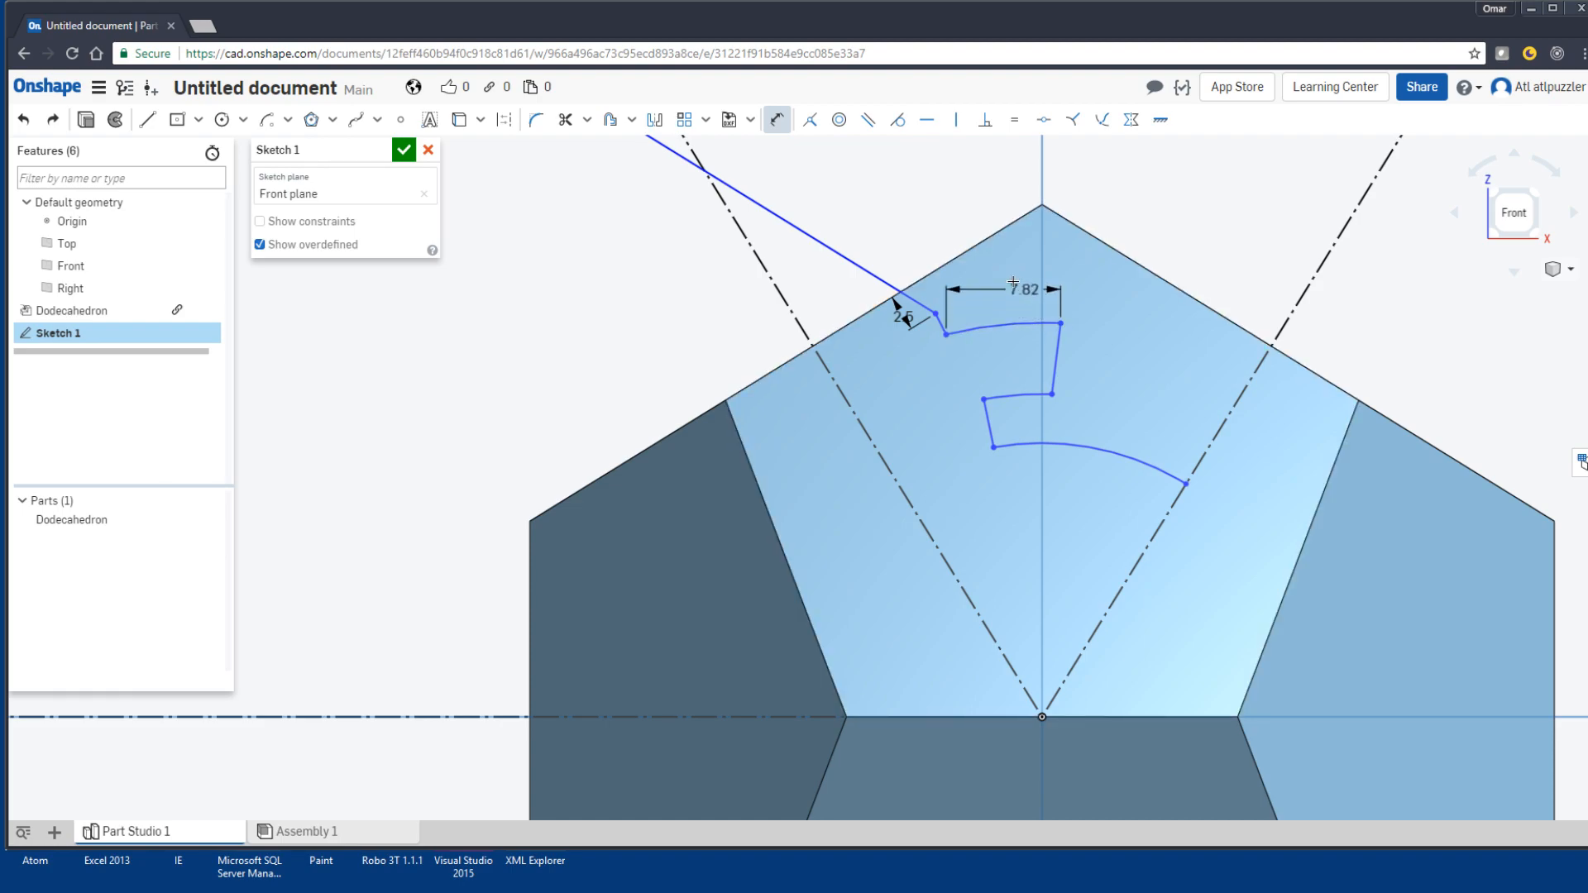
pyautogui.click(1015, 282)
pyautogui.write('2.5')
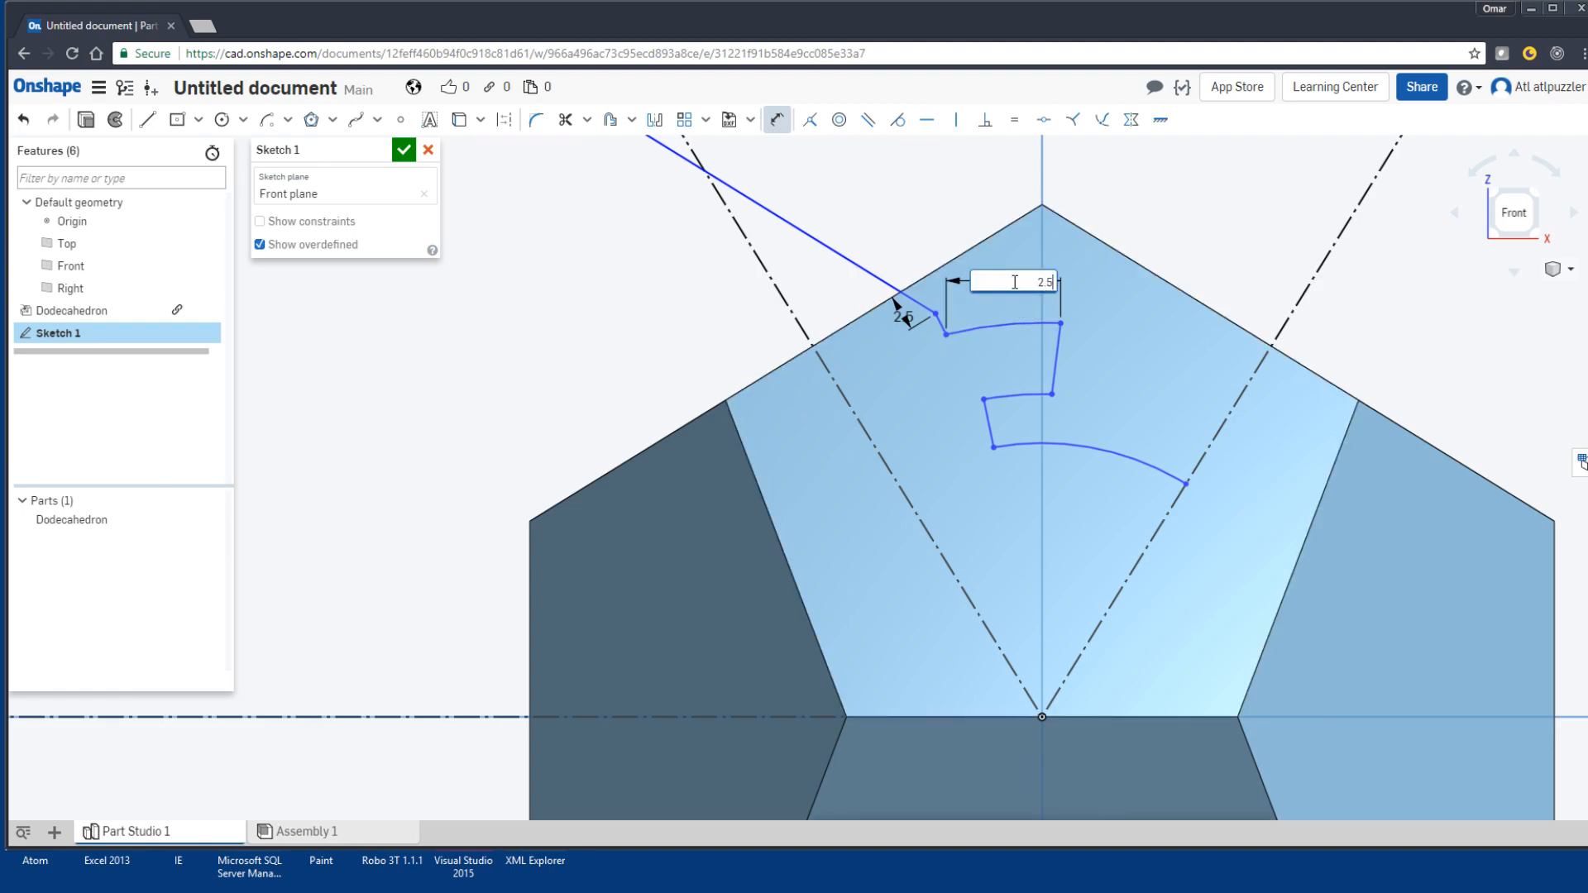
pyautogui.press('Return')
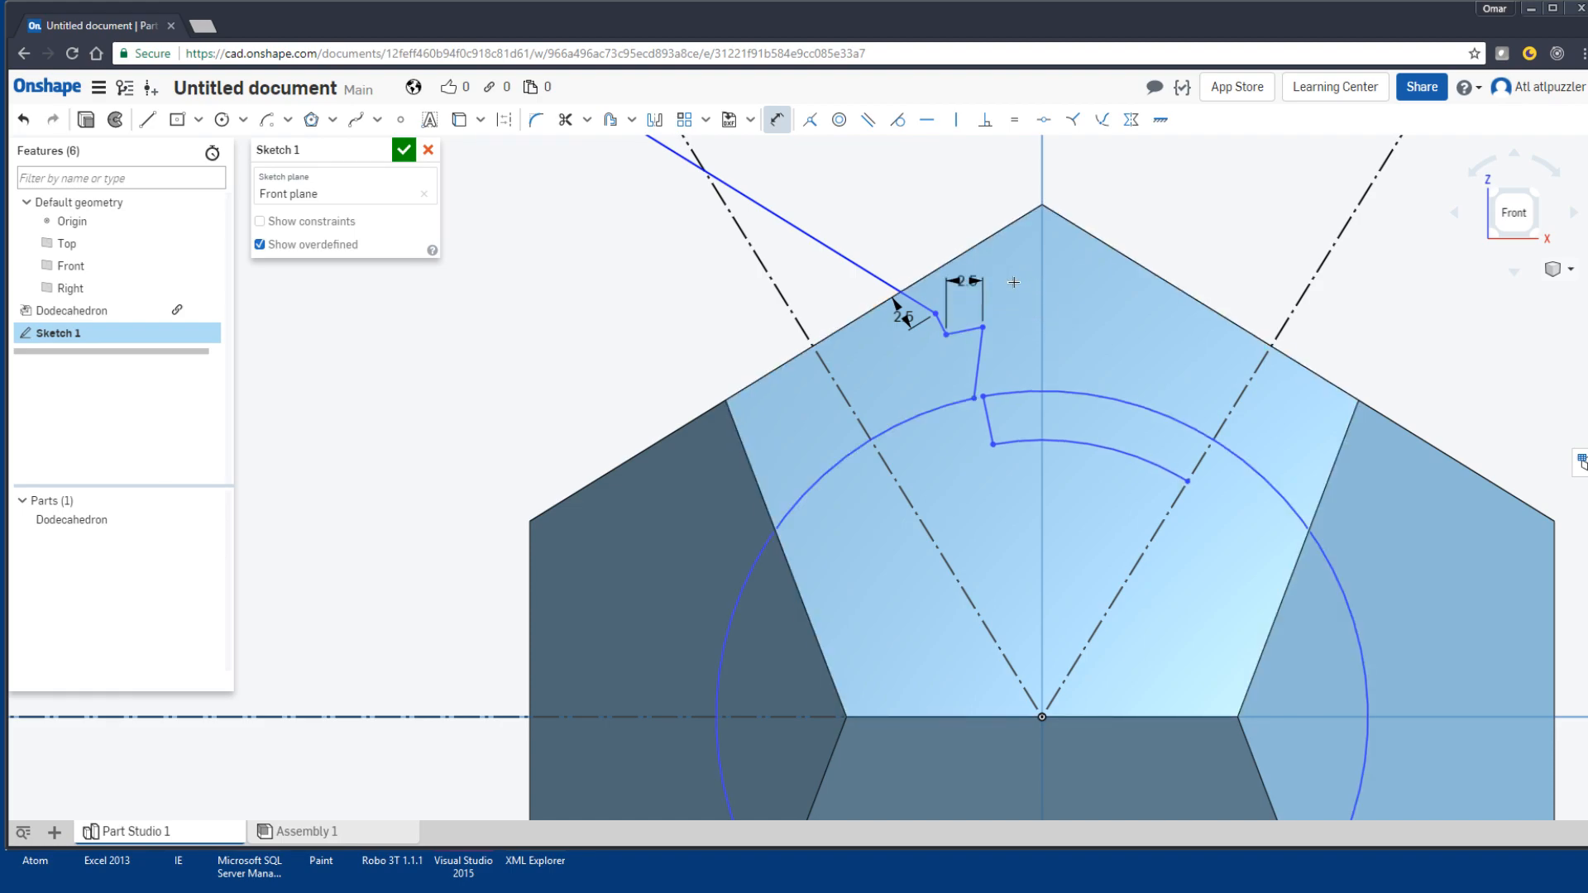
# Step: Try a 2.5 mm length dimension on the side line running down from the upper arc's right end, and undo it
pyautogui.click(979, 362)
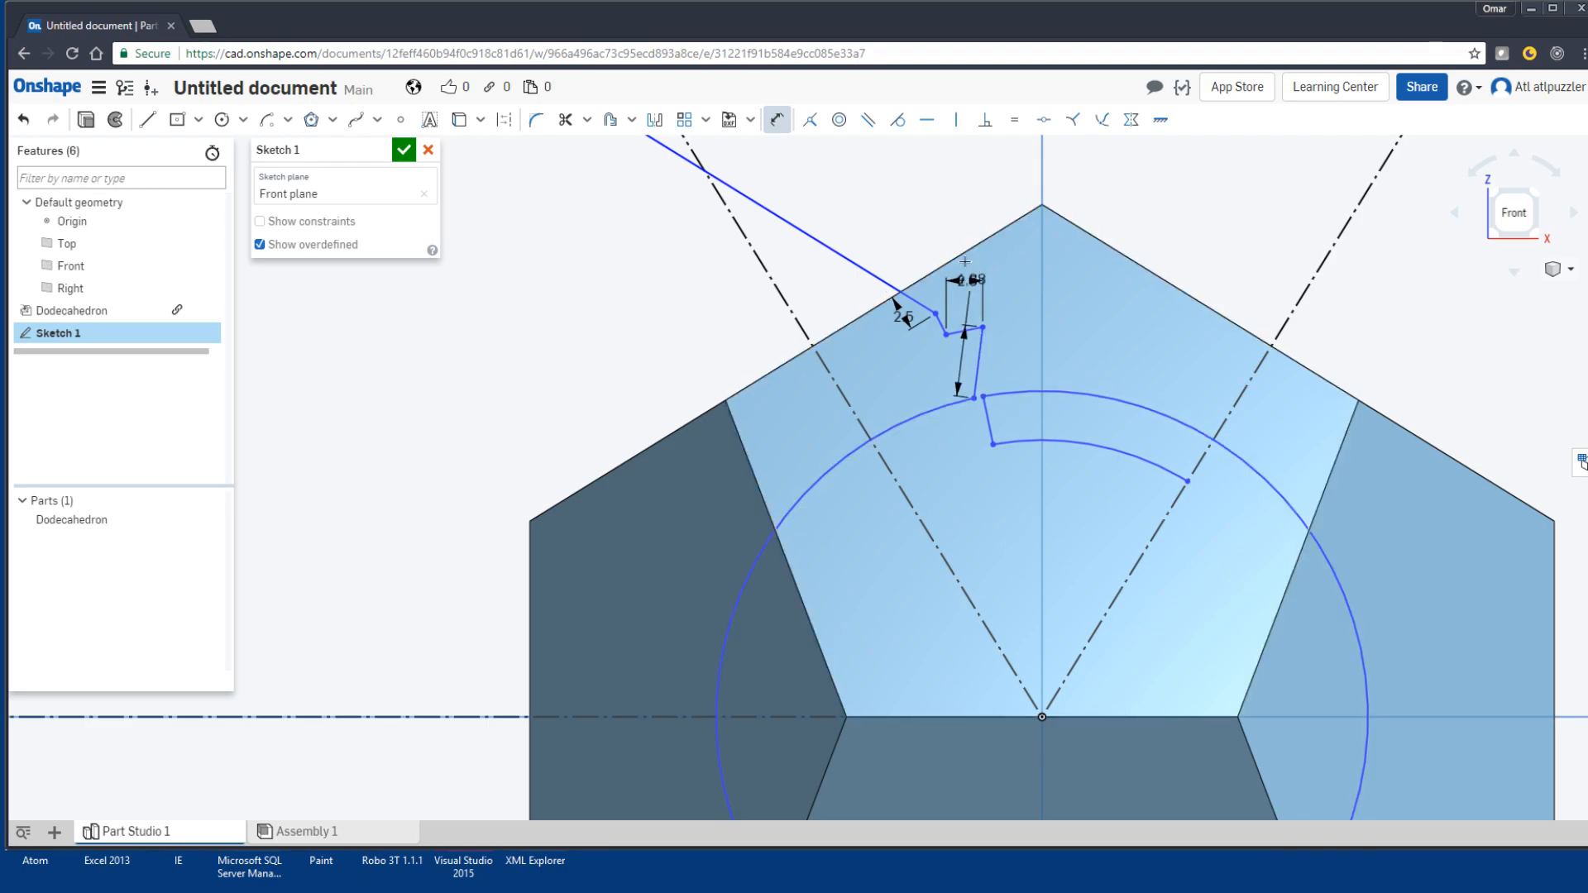
pyautogui.click(709, 329)
pyautogui.write('2.5')
pyautogui.press('Return')
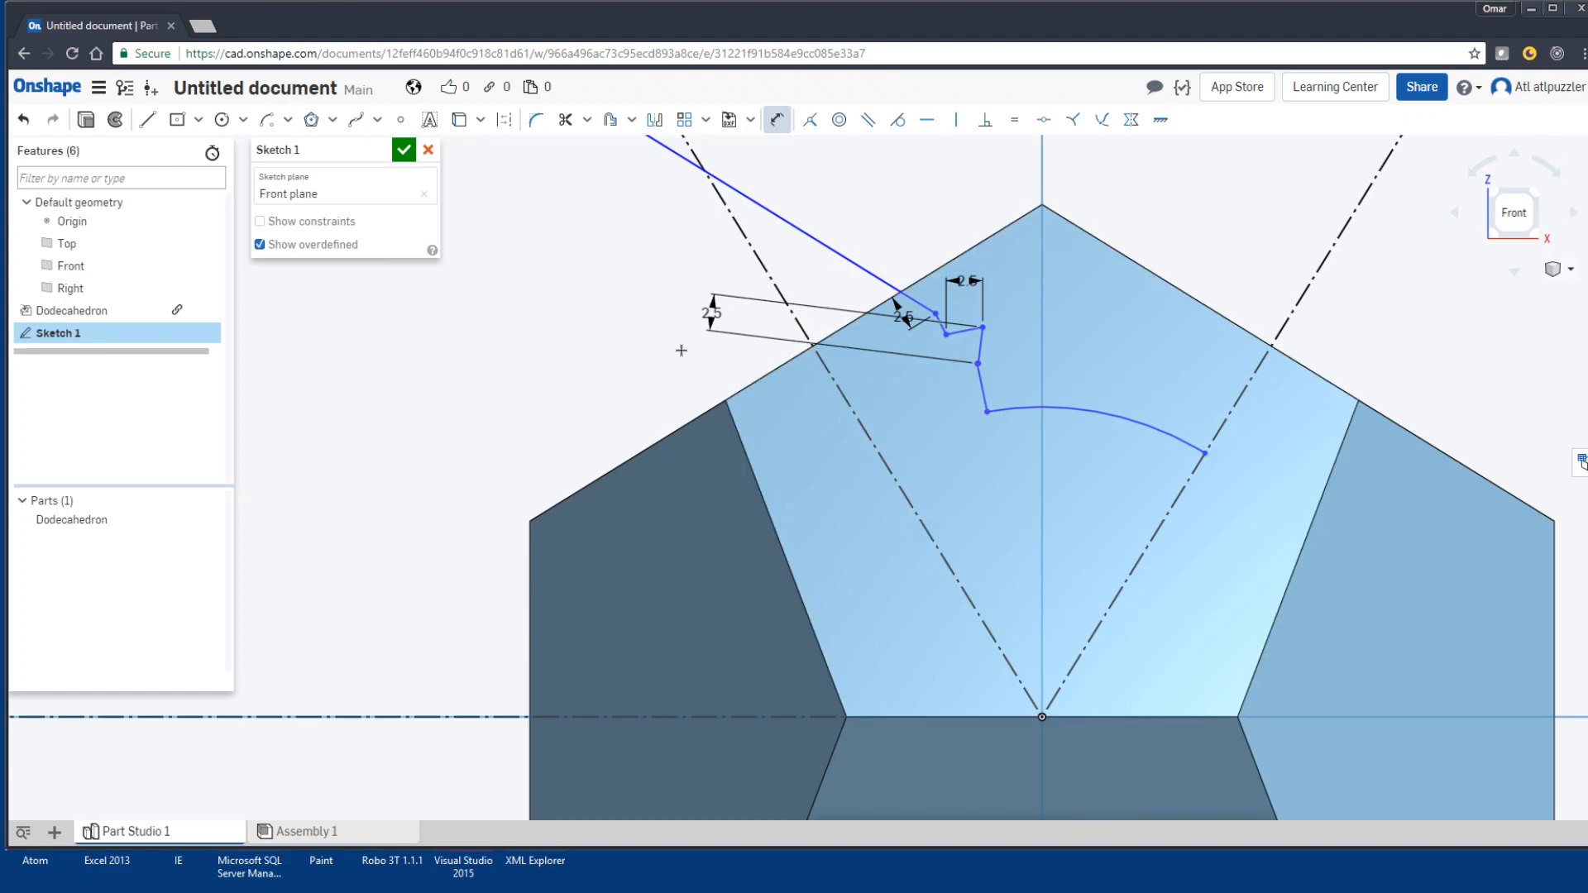
pyautogui.press('Escape')
pyautogui.hotkey('ctrl', 'z')
pyautogui.hotkey('ctrl', 'z')
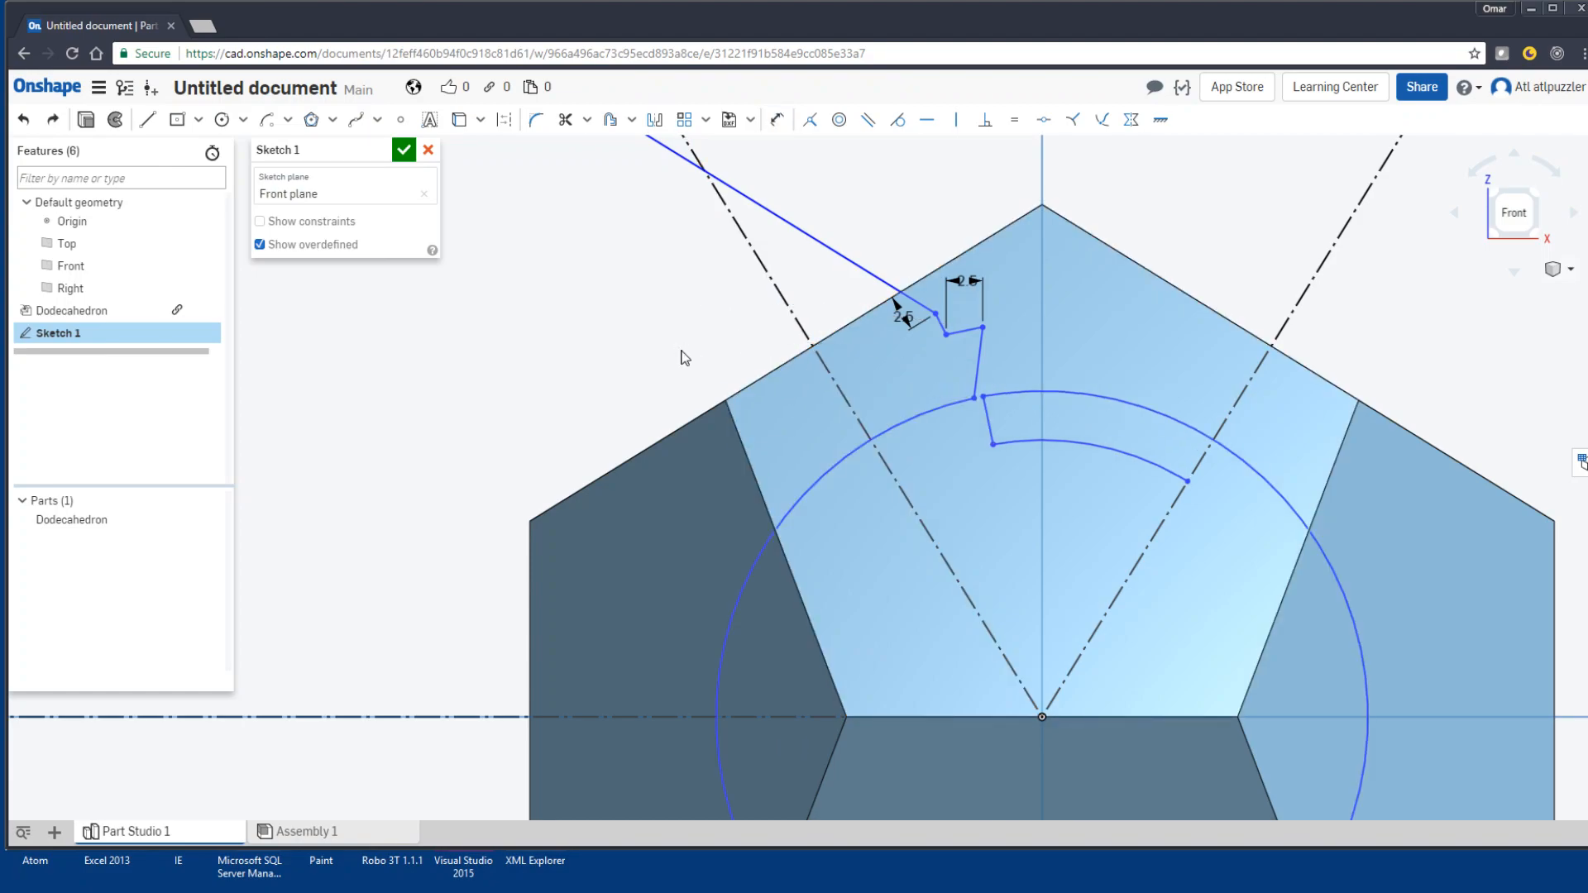
# Step: Reshape the notch by moving the middle arc up beneath the upper arc and its free end out to the left
pyautogui.moveTo(954, 406); pyautogui.dragTo(936, 380)
pyautogui.press('Delete')
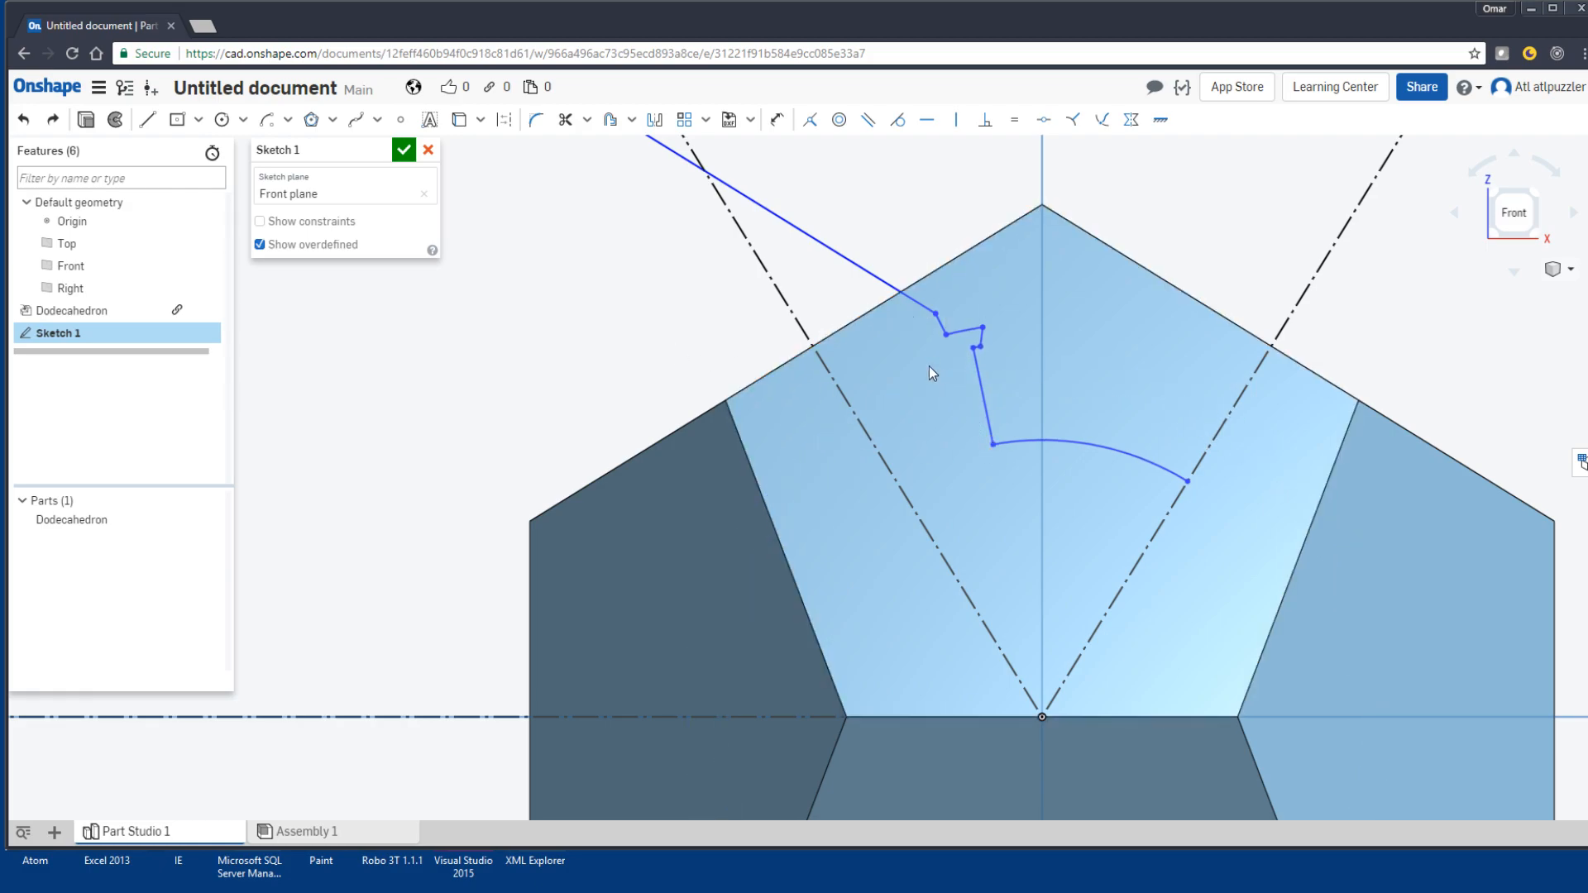
pyautogui.moveTo(981, 380); pyautogui.dragTo(949, 379)
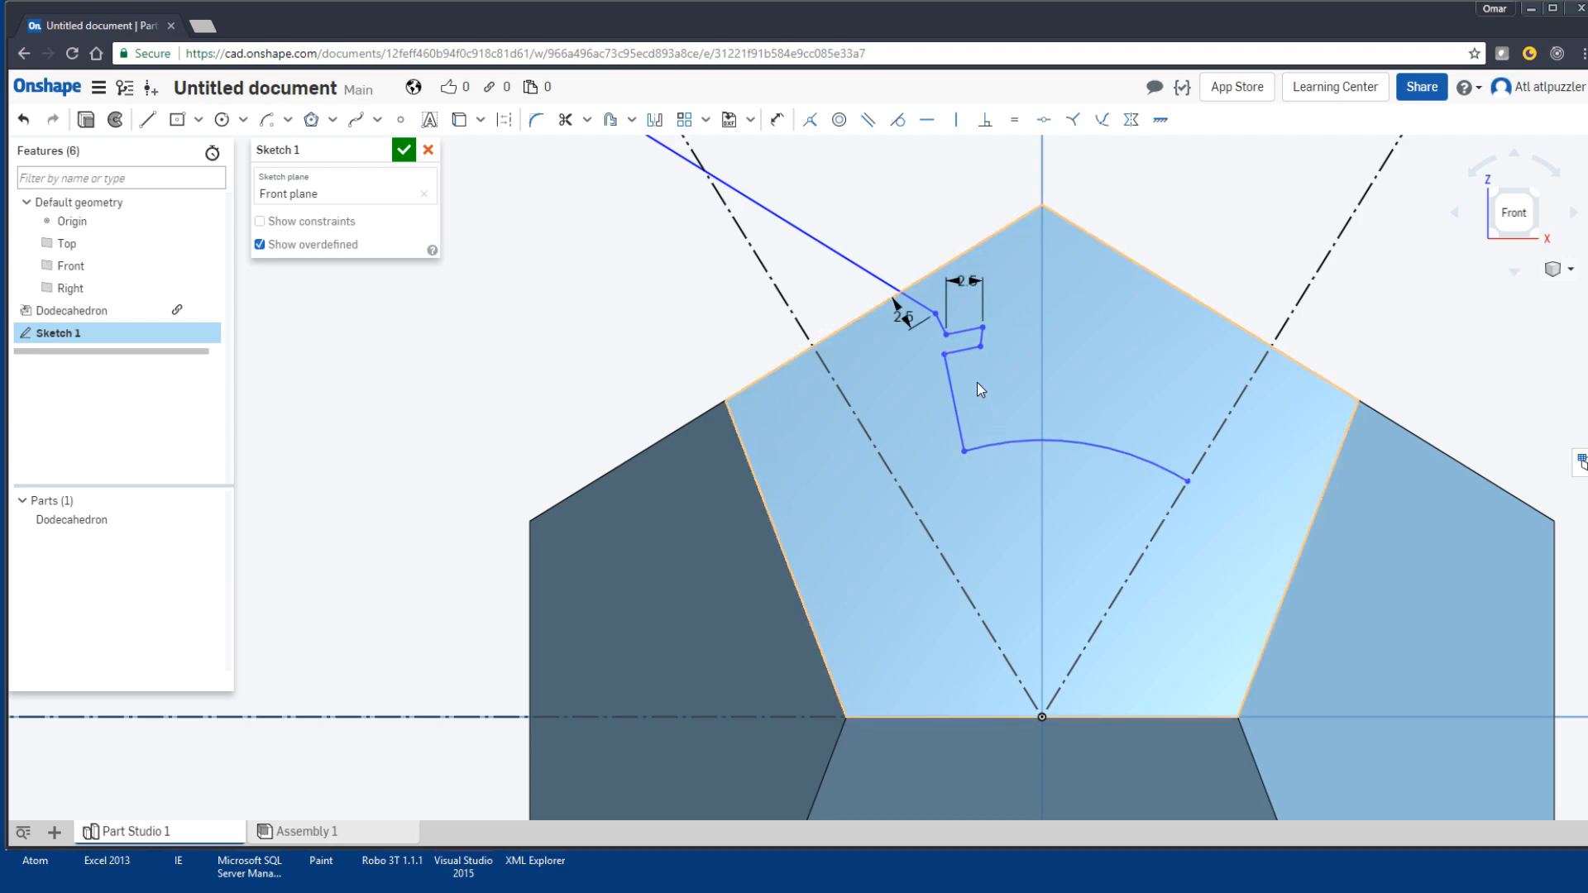
# Step: Try to constrain the notch's short side line between the upper and middle arcs coincident with the origin
pyautogui.scroll(3, 980, 388)
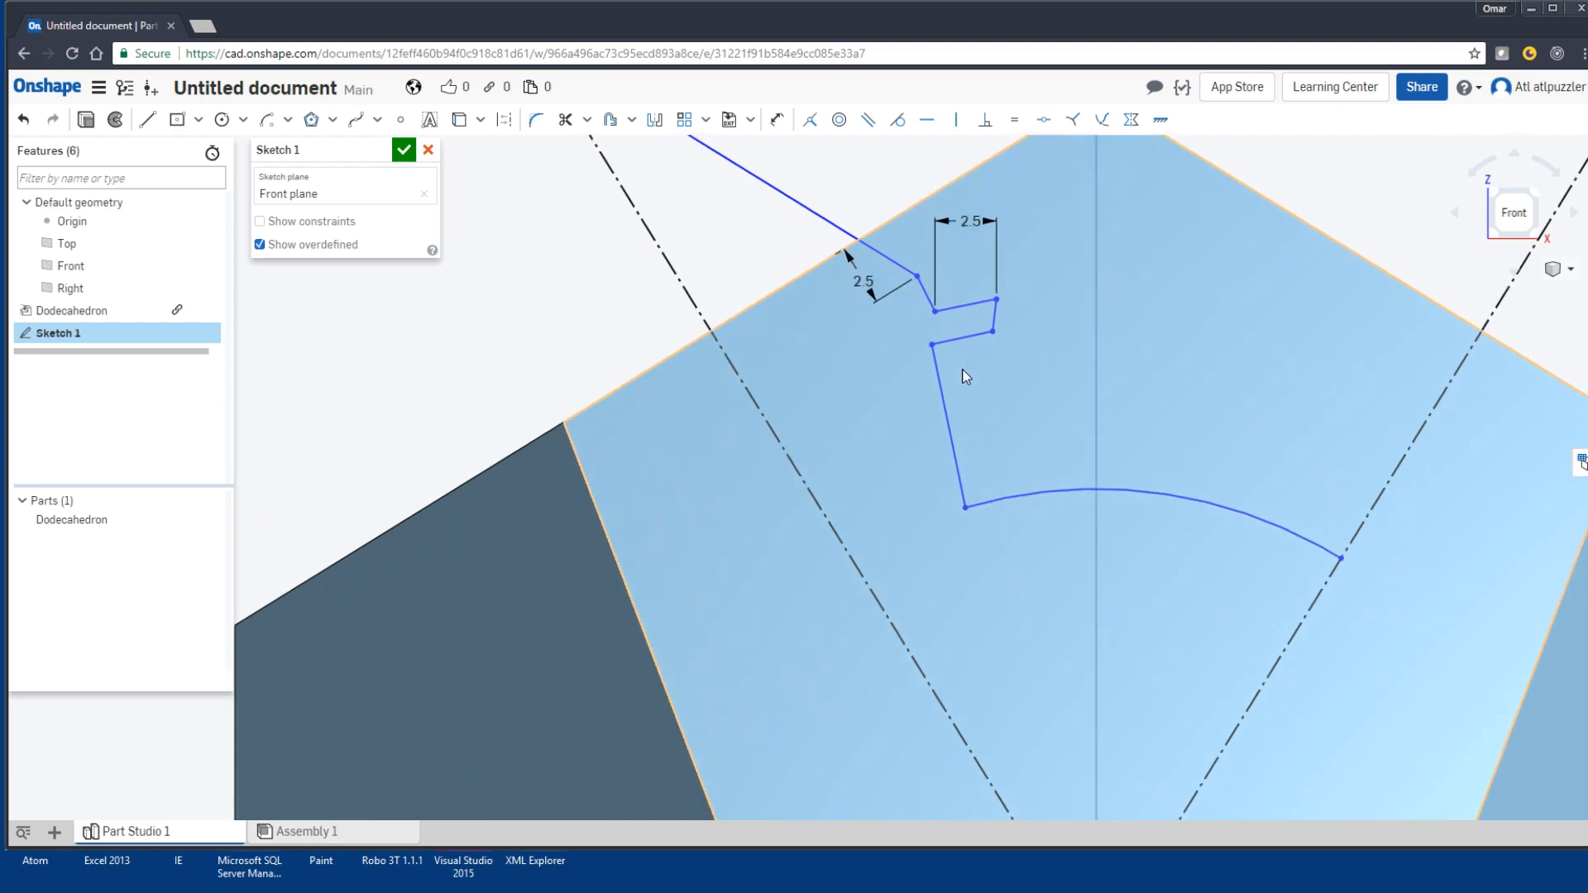
pyautogui.click(995, 316)
pyautogui.scroll(-3, 1121, 685)
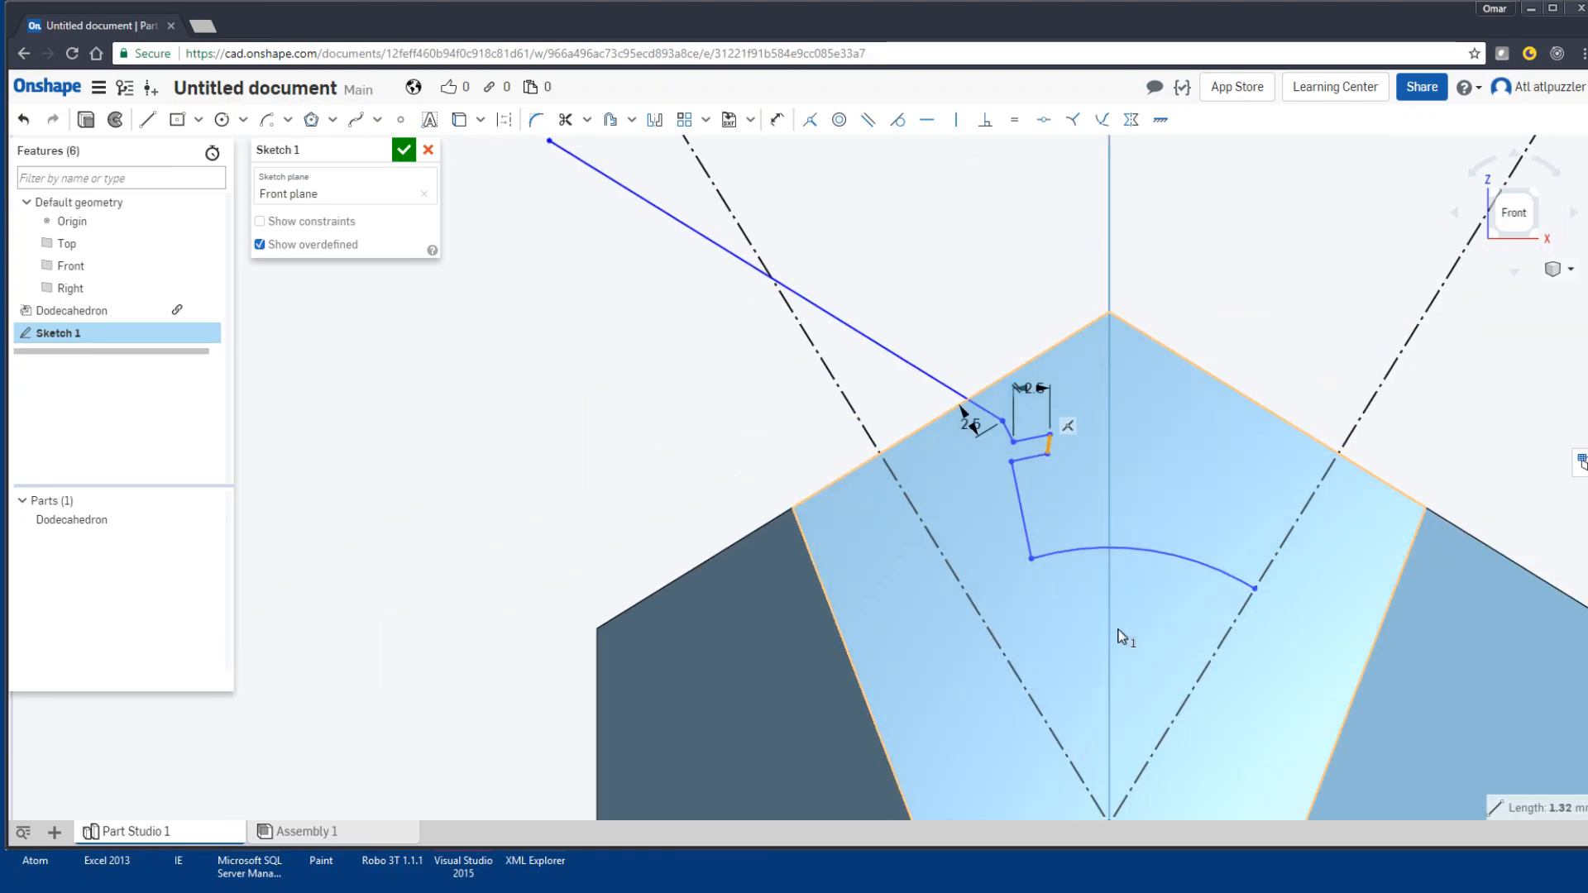
pyautogui.scroll(2, 827, 549)
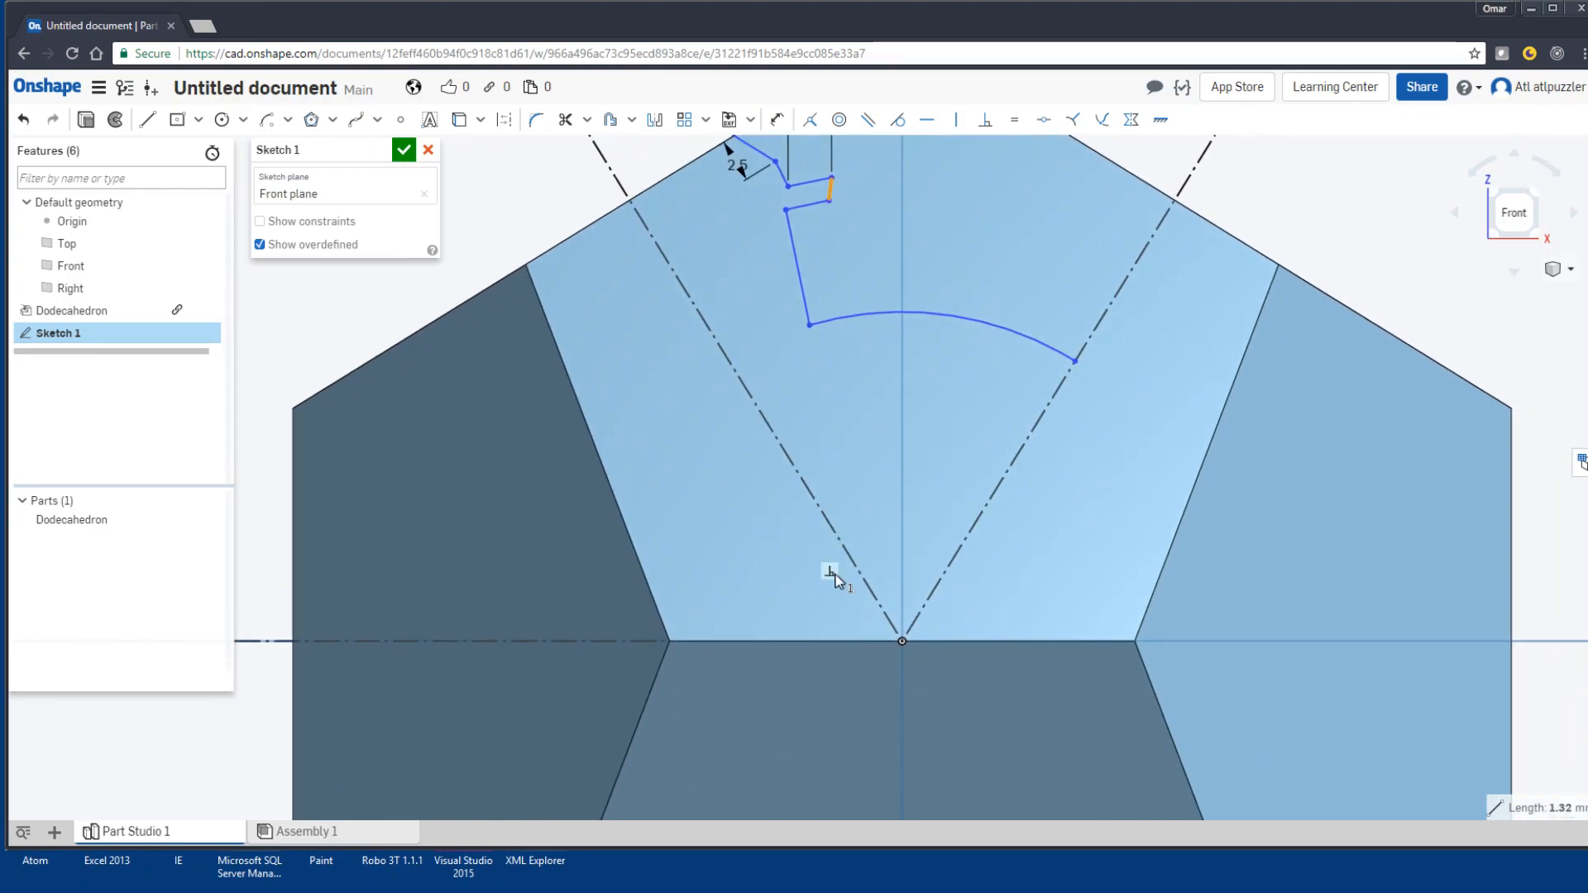
pyautogui.click(810, 122)
pyautogui.scroll(2, 844, 261)
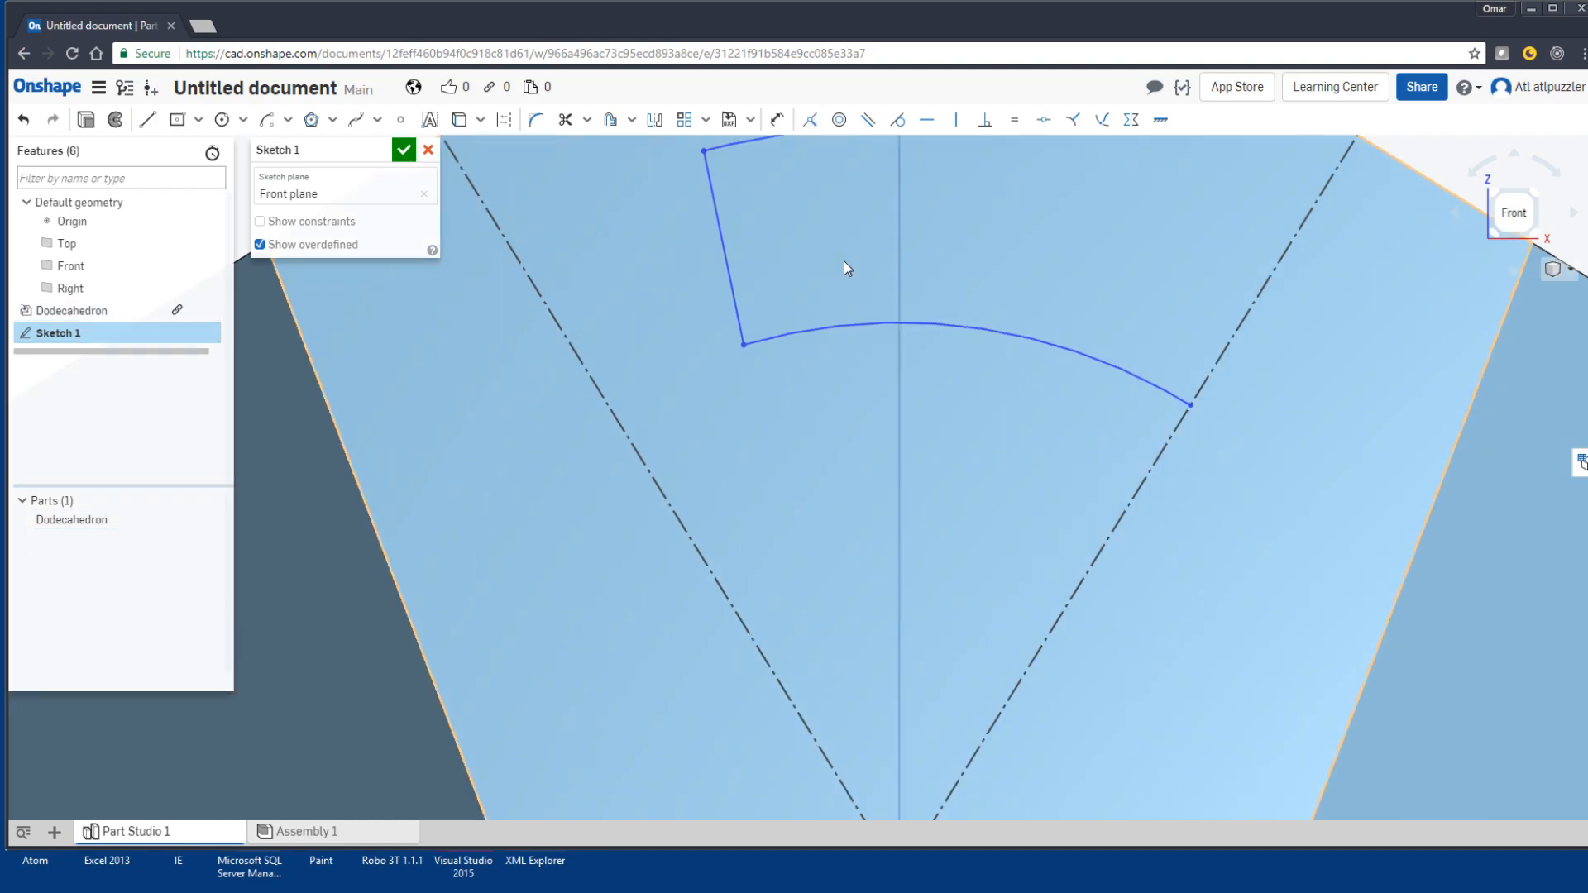
pyautogui.scroll(-5, 844, 260)
pyautogui.hotkey('ctrl', 'z')
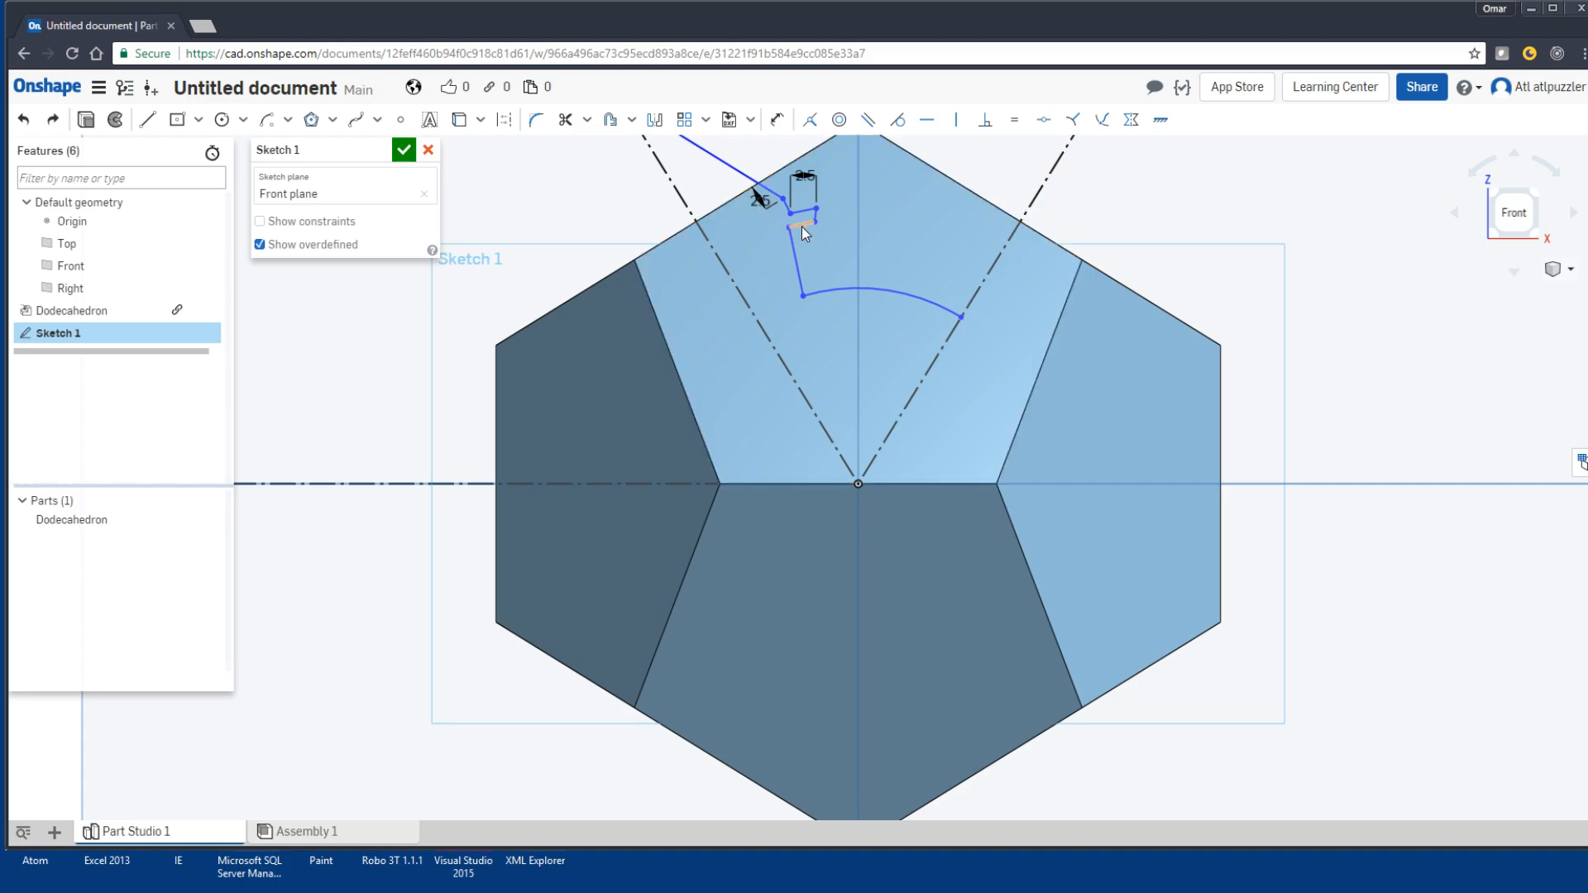
pyautogui.hotkey('ctrl', 'y')
pyautogui.click(816, 222)
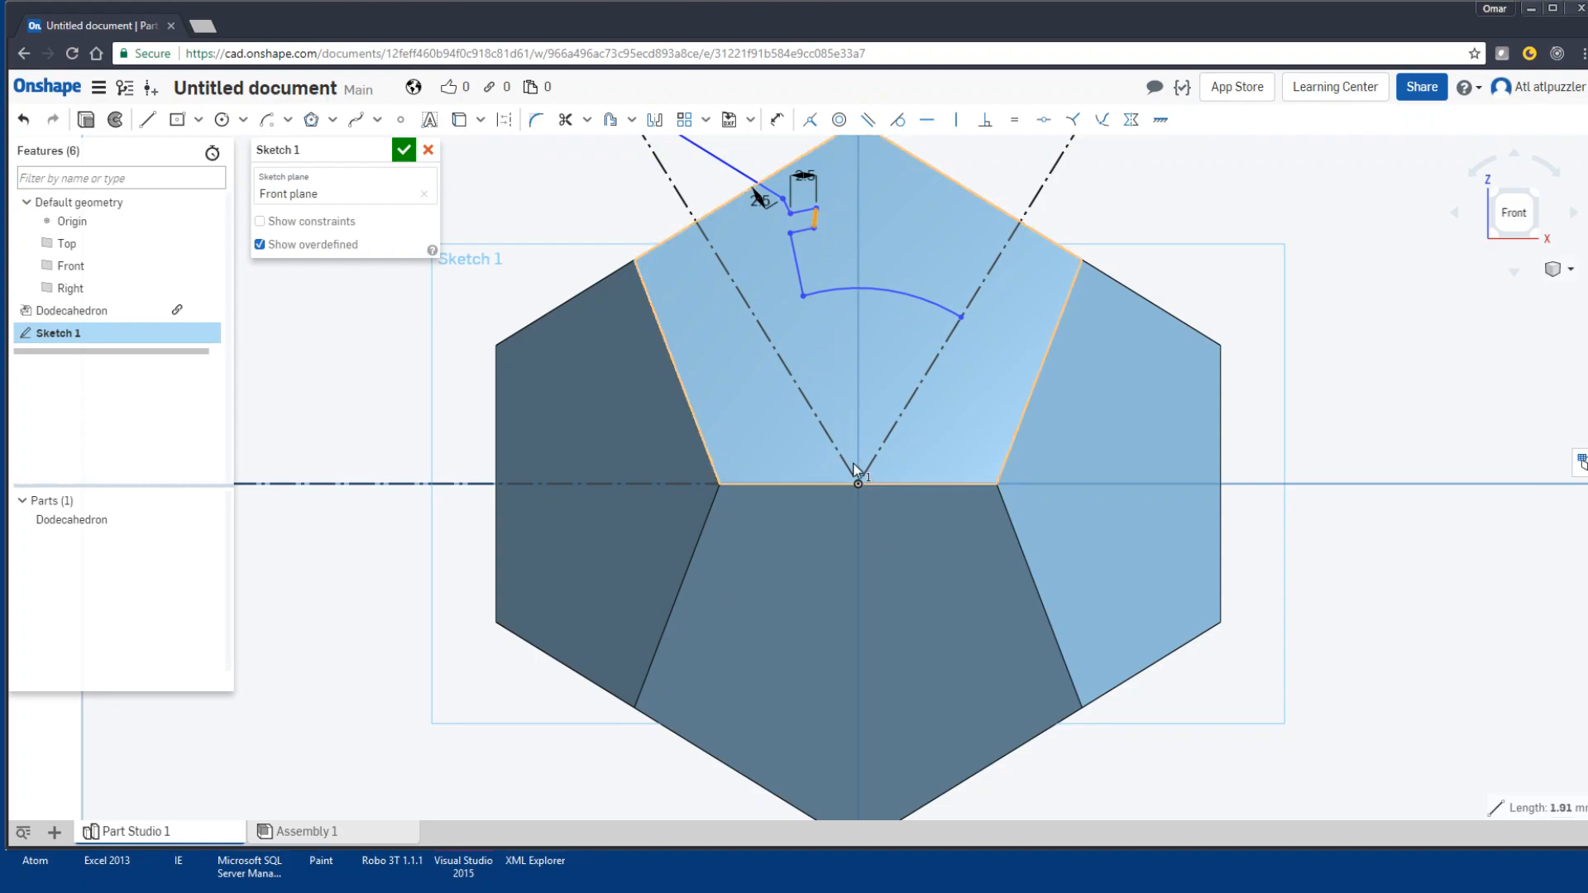
pyautogui.click(856, 485)
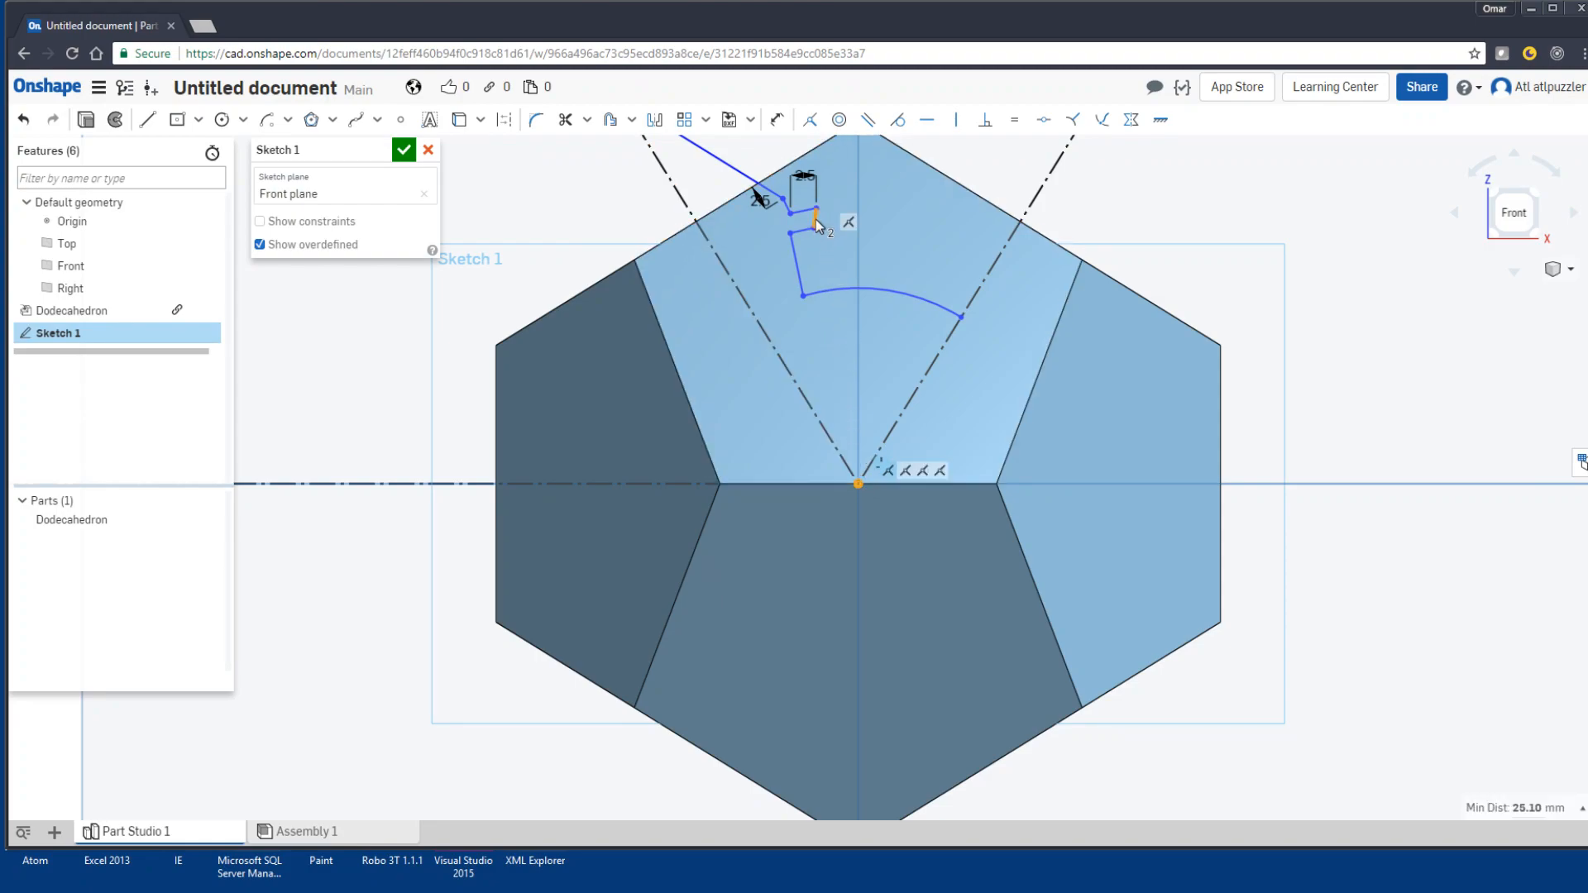
# Step: Reshape the notch by moving its short side line and the slanted line's lower corner
pyautogui.moveTo(819, 234)
pyautogui.mouseDown()
pyautogui.moveTo(817, 205)
pyautogui.moveTo(815, 219)
pyautogui.mouseUp()
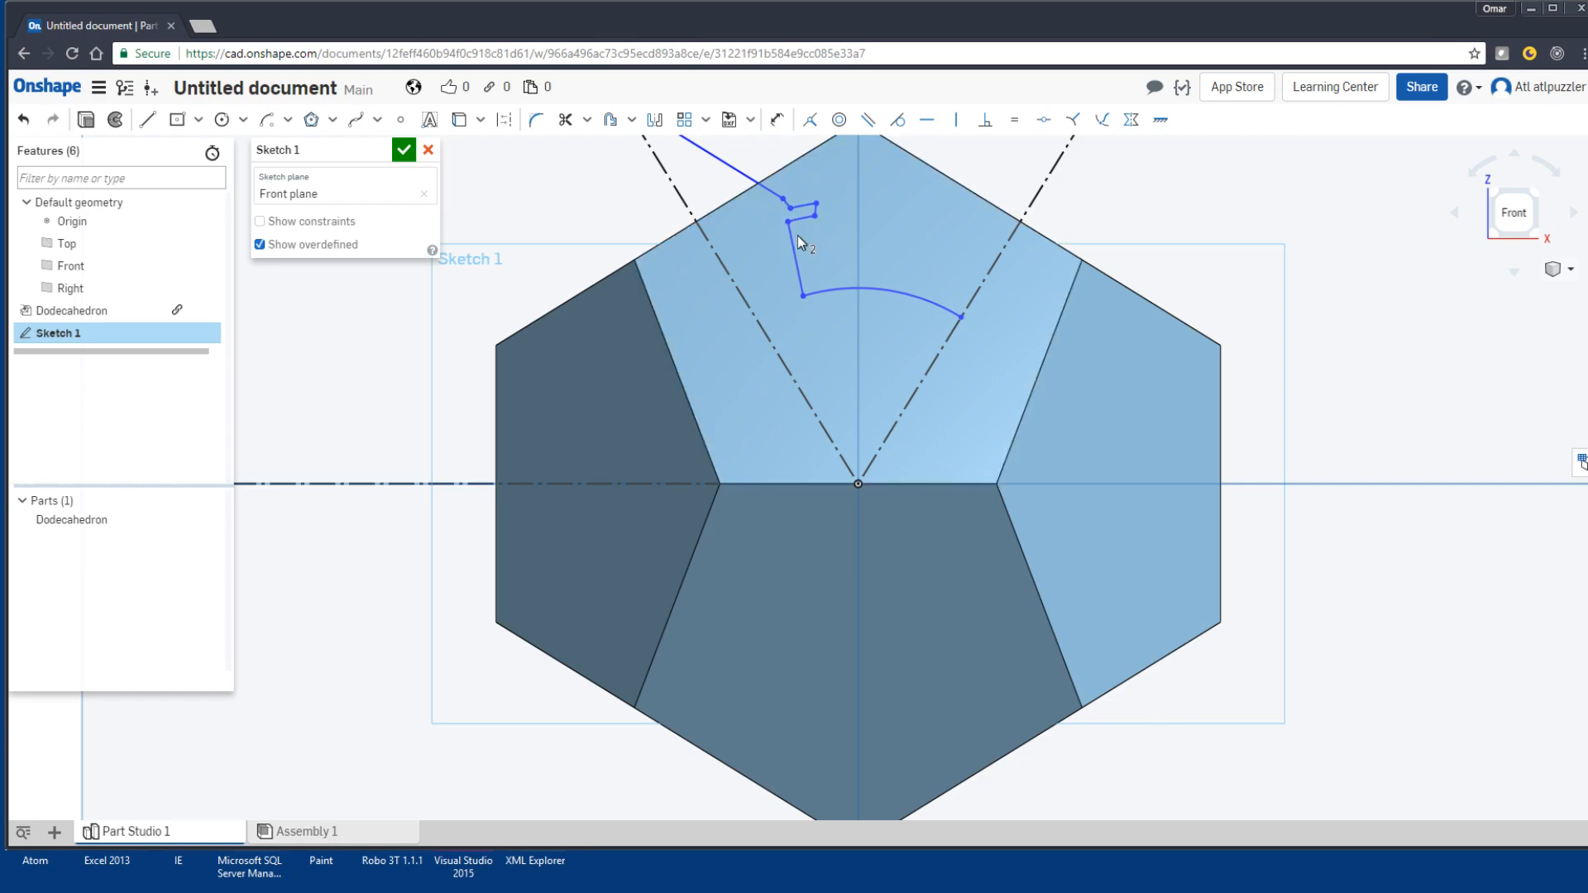
pyautogui.click(797, 262)
pyautogui.click(798, 256)
pyautogui.moveTo(796, 262)
pyautogui.mouseDown()
pyautogui.moveTo(810, 243)
pyautogui.moveTo(801, 316)
pyautogui.moveTo(801, 206)
pyautogui.moveTo(800, 239)
pyautogui.moveTo(798, 224)
pyautogui.moveTo(762, 230)
pyautogui.moveTo(820, 215)
pyautogui.mouseUp()
pyautogui.scroll(5, 801, 211)
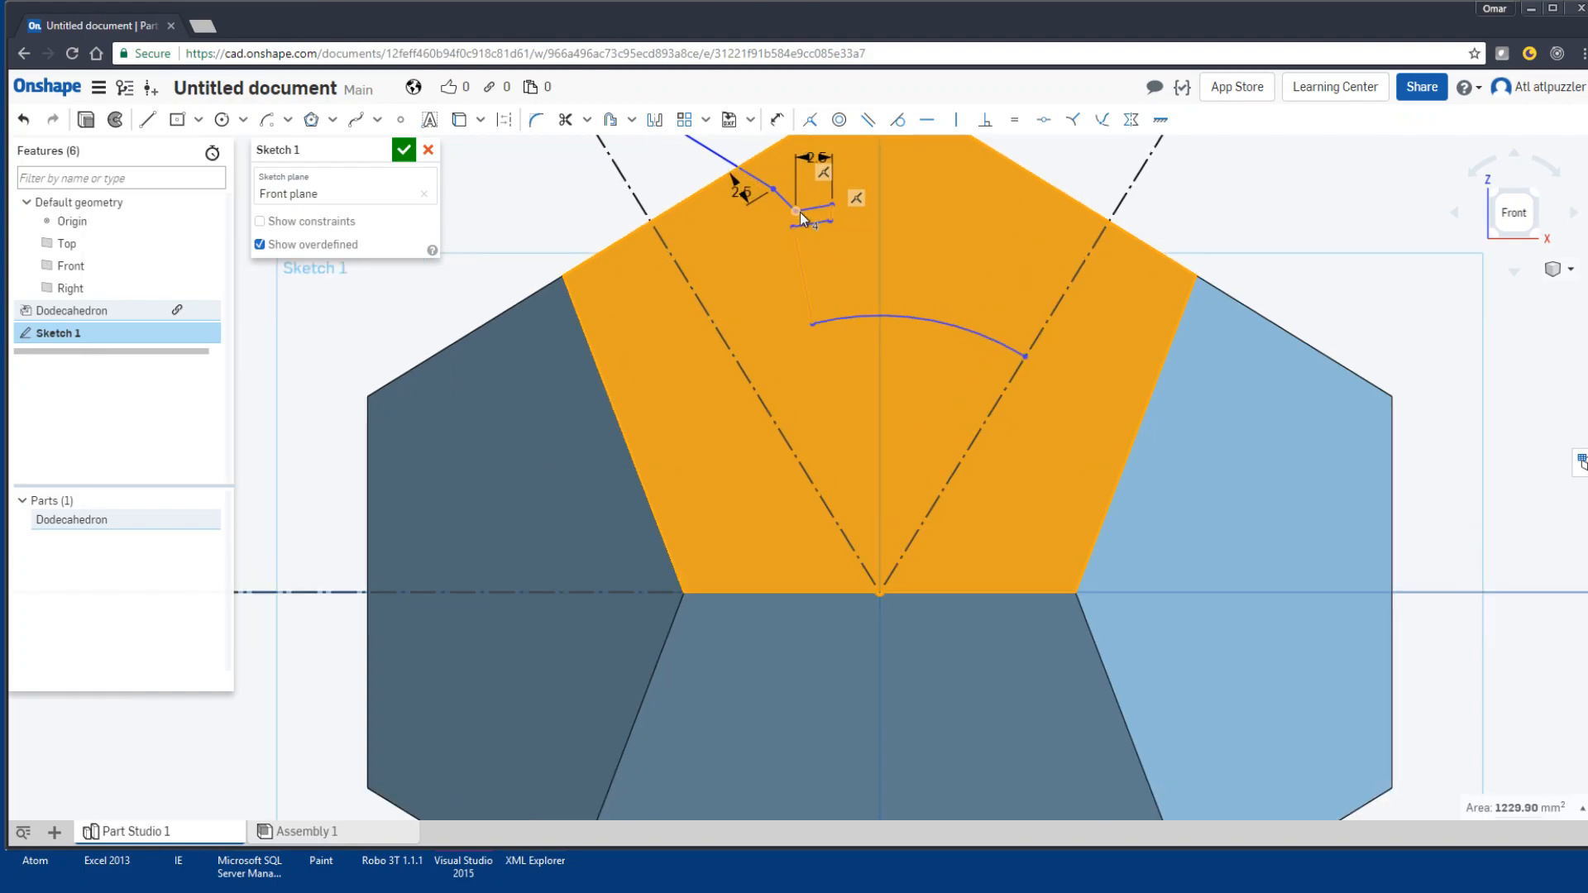
# Step: Dimension the length of the notch's short side line between the upper and middle arcs as 2.5 mm
pyautogui.scroll(3, 792, 199)
pyautogui.click(742, 305)
pyautogui.click(960, 242)
pyautogui.click(913, 322)
pyautogui.click(948, 250)
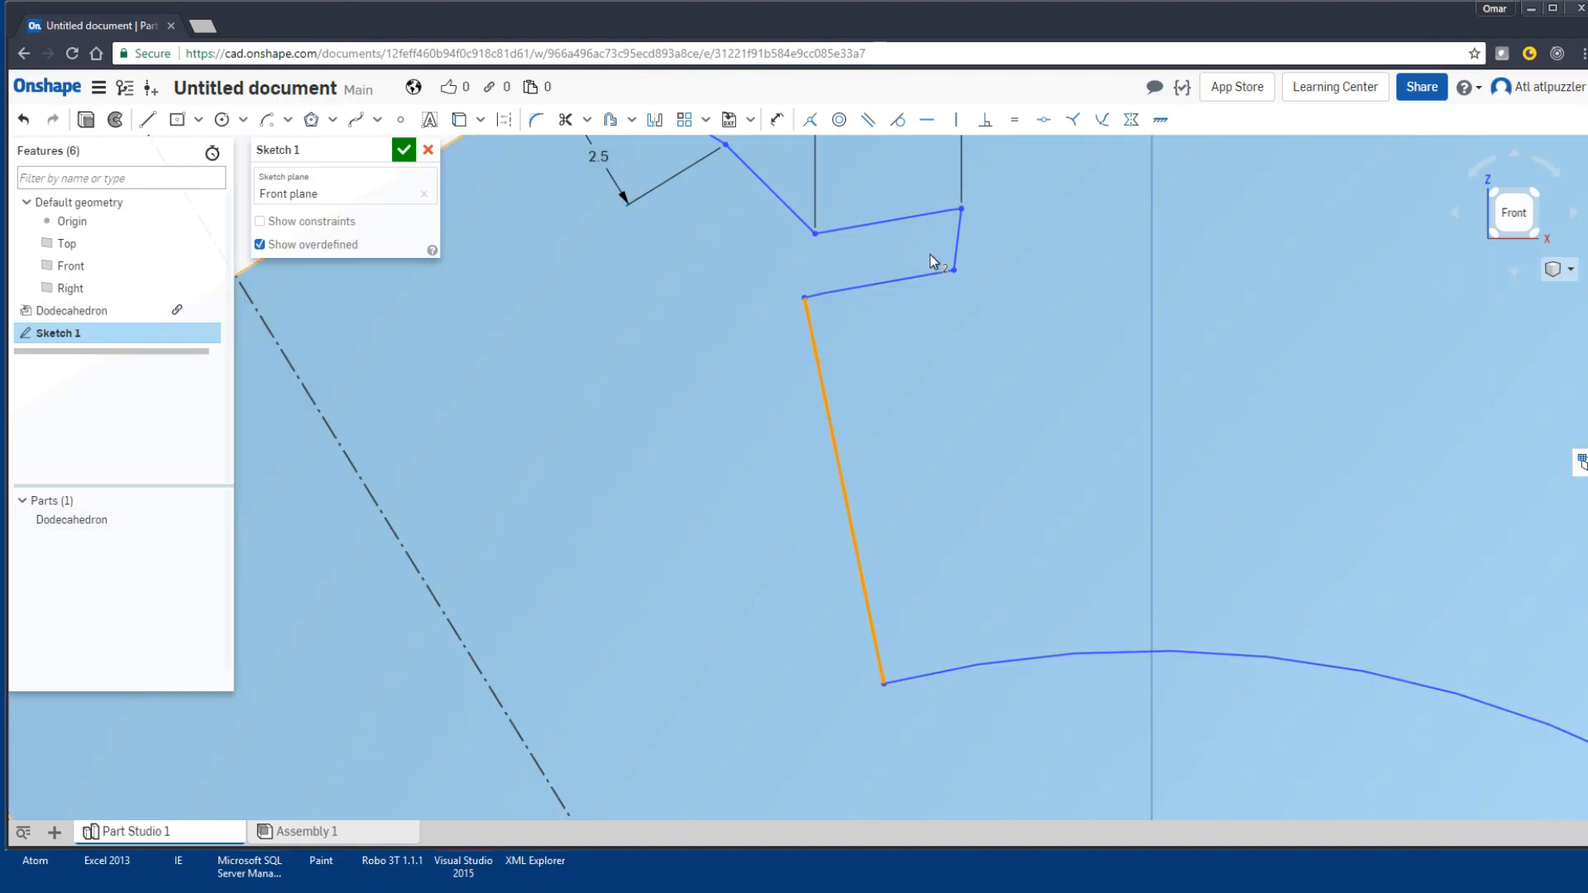
pyautogui.click(957, 253)
pyautogui.press('d')
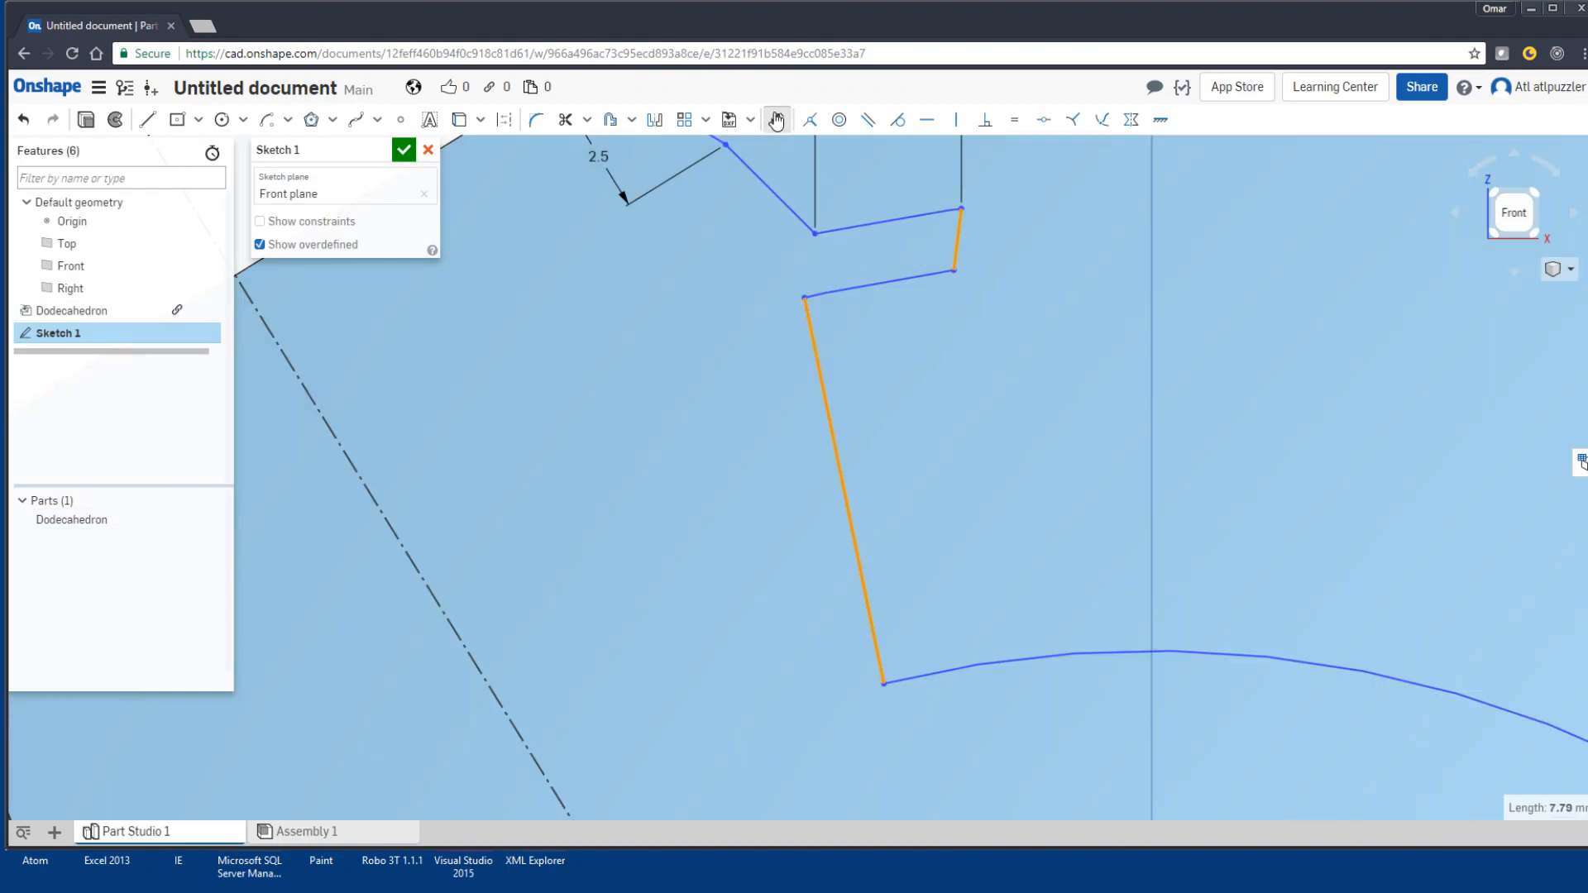
pyautogui.click(958, 244)
pyautogui.click(1028, 246)
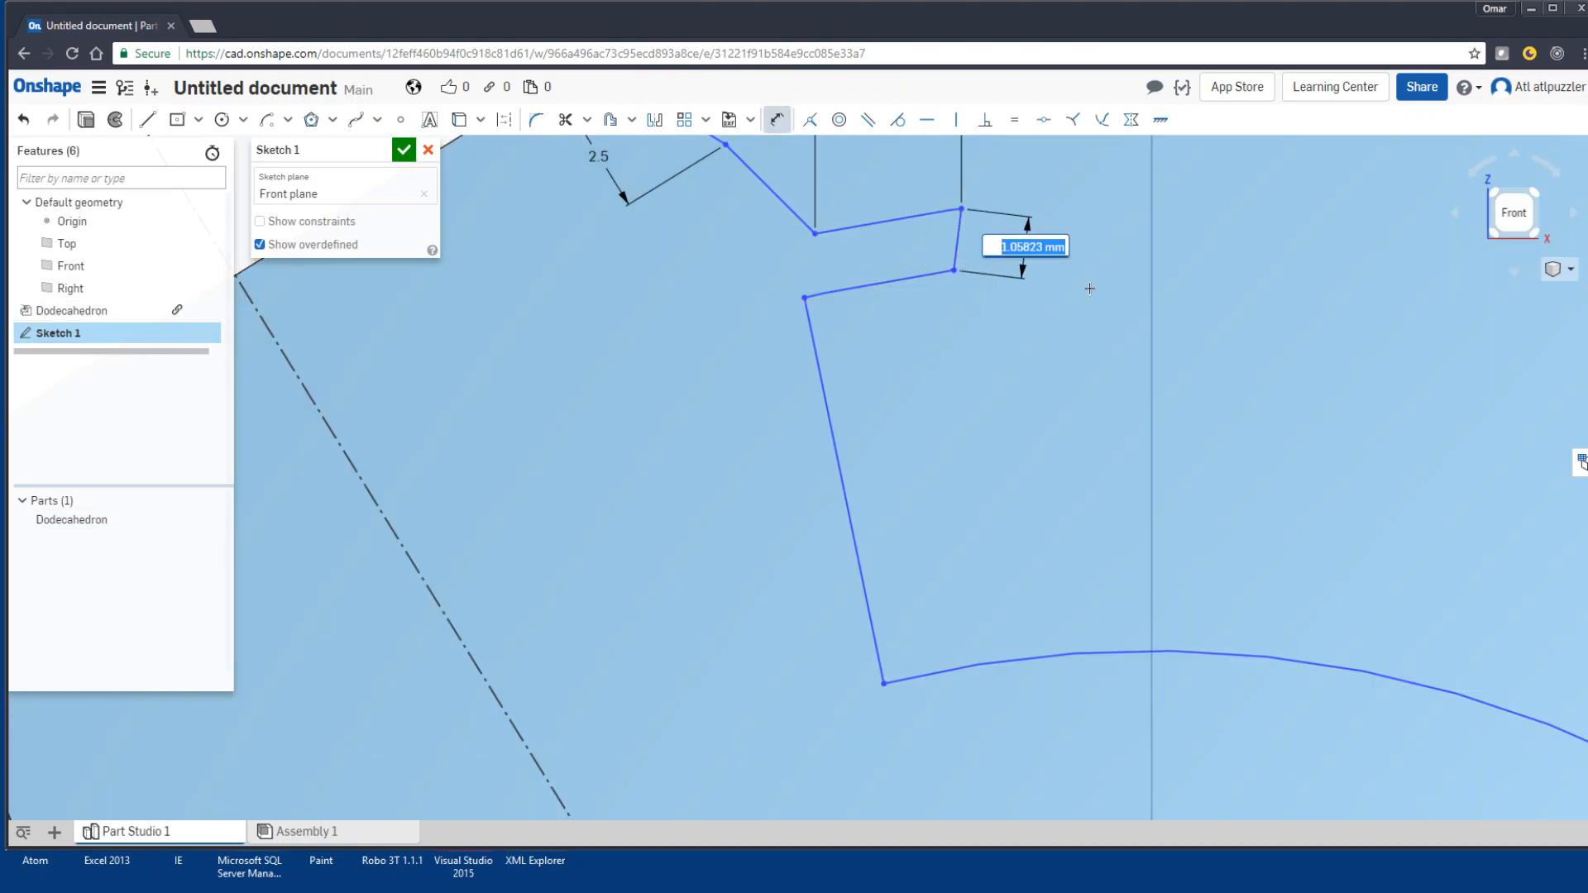
pyautogui.write('2.5')
pyautogui.press('Return')
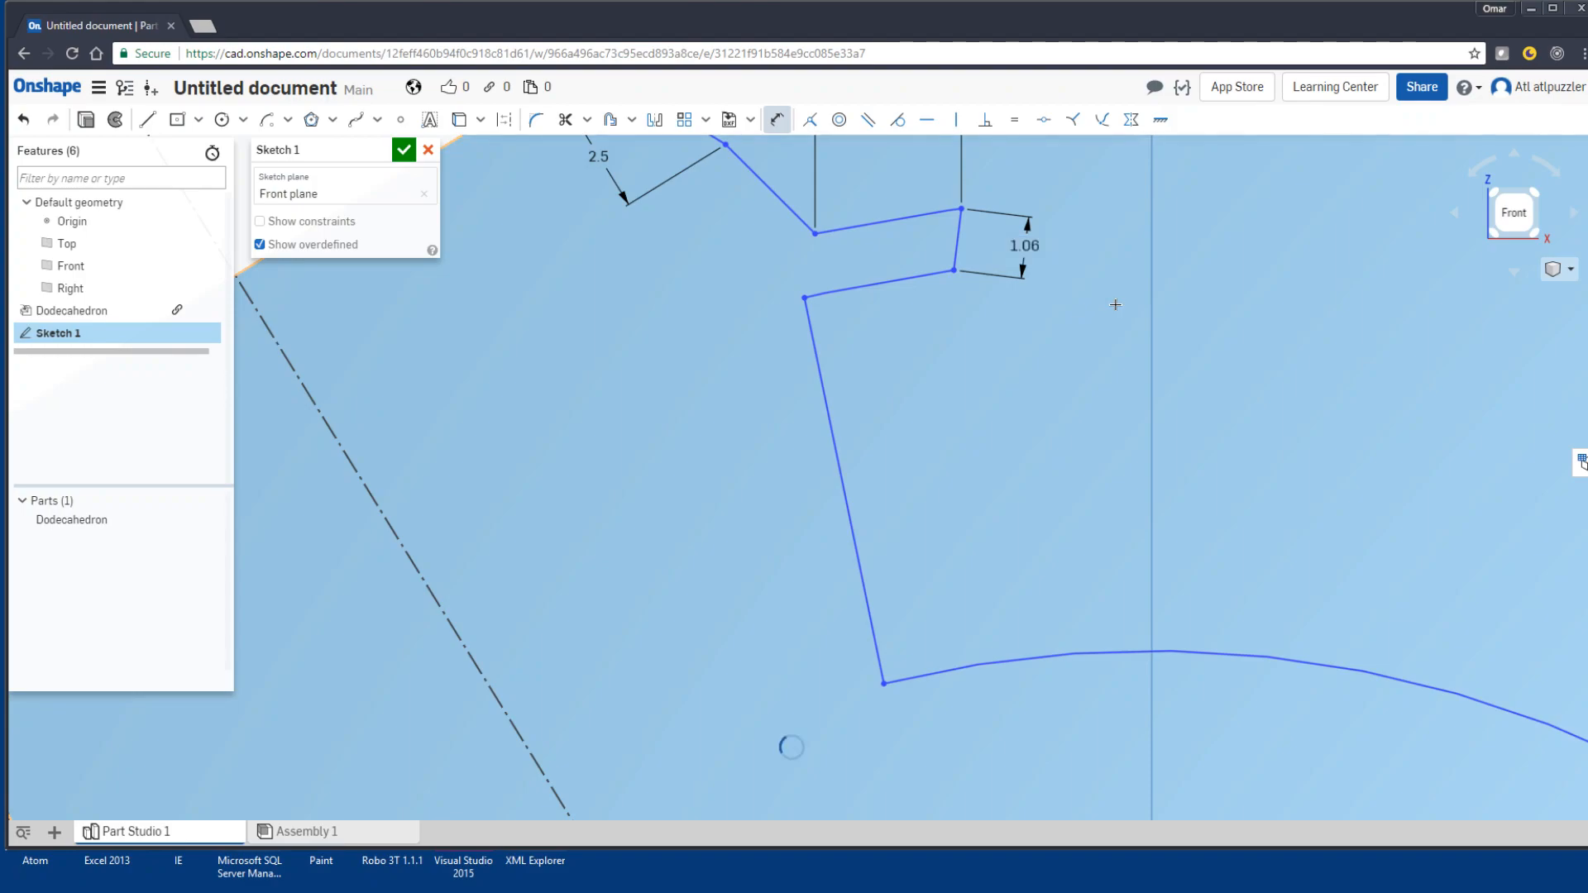
# Step: Dimension the length of the slanted line joining the long straight line to the upper arc as 2.5 mm
pyautogui.scroll(-5, 1043, 209)
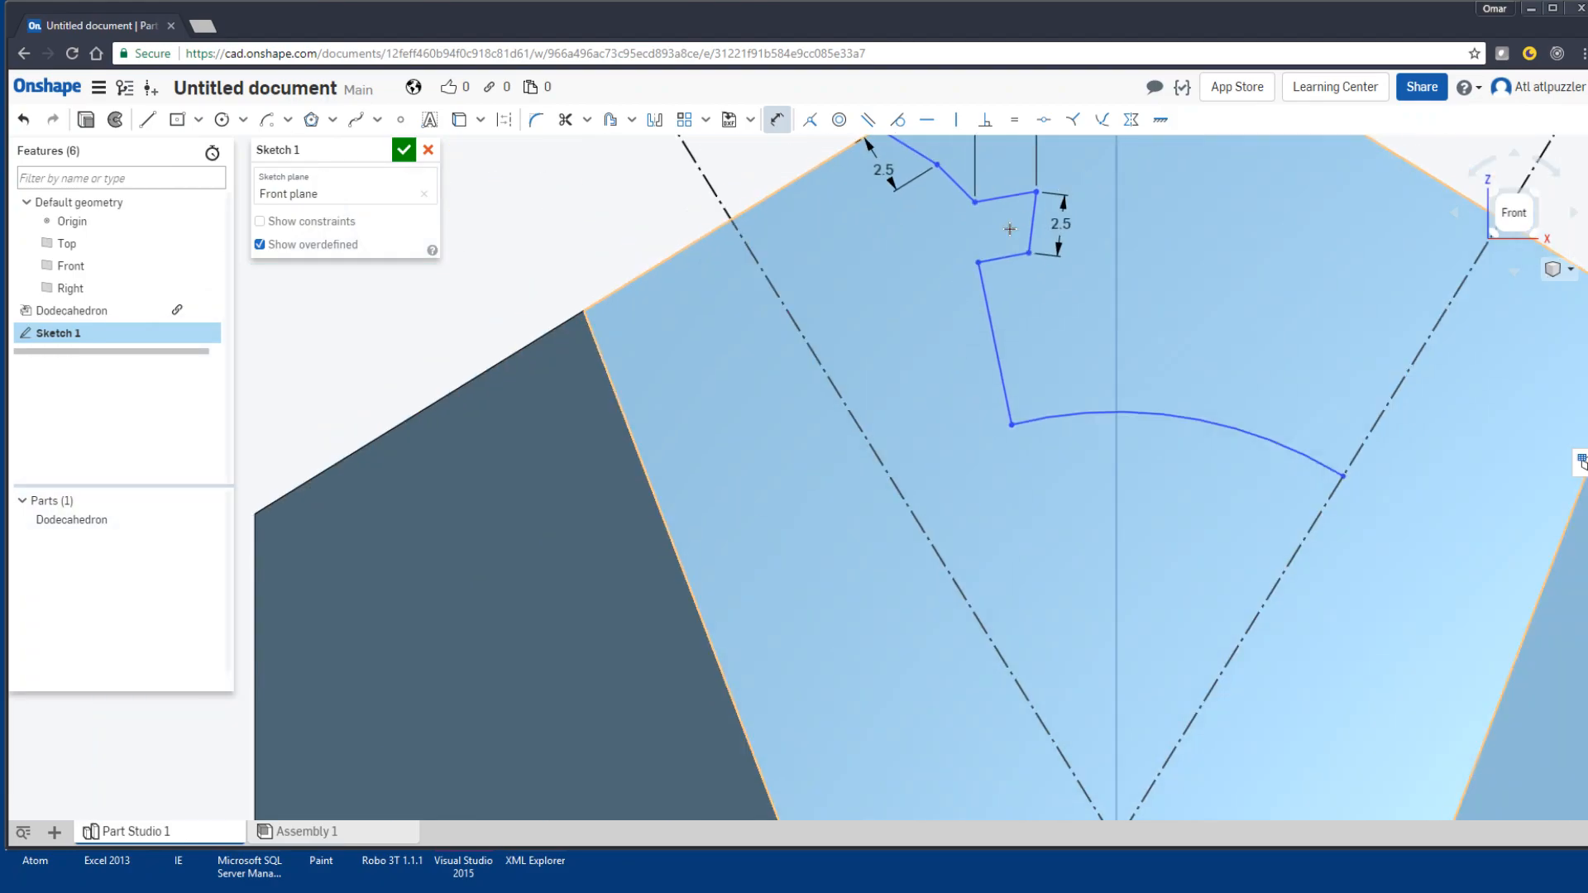
pyautogui.moveTo(928, 283); pyautogui.dragTo(780, 429, button='middle')
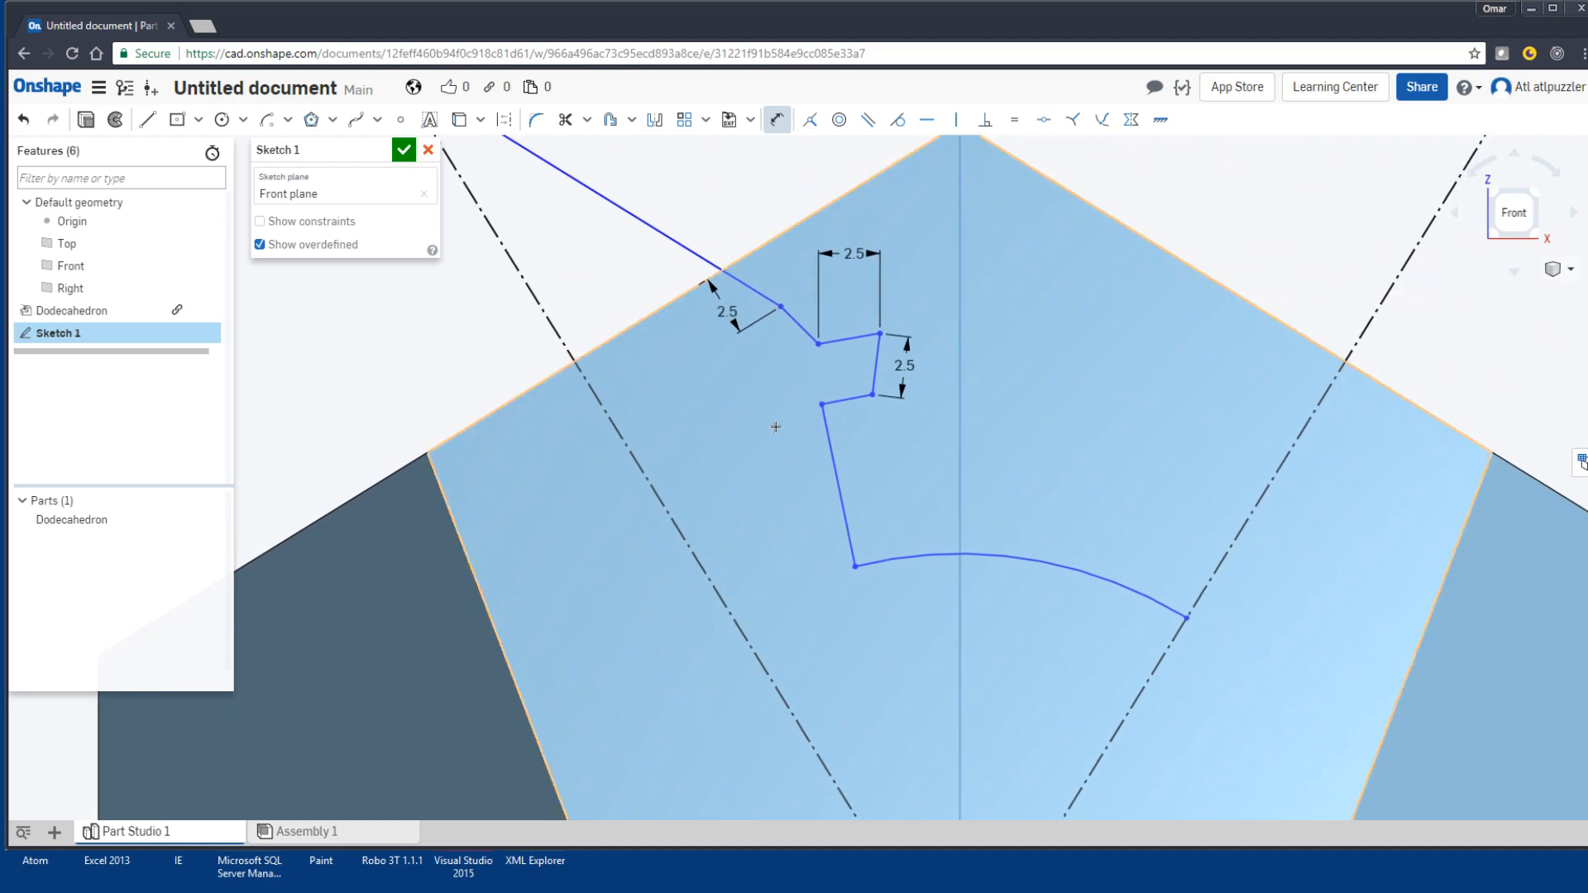
pyautogui.click(791, 317)
pyautogui.click(730, 433)
pyautogui.write('2.5')
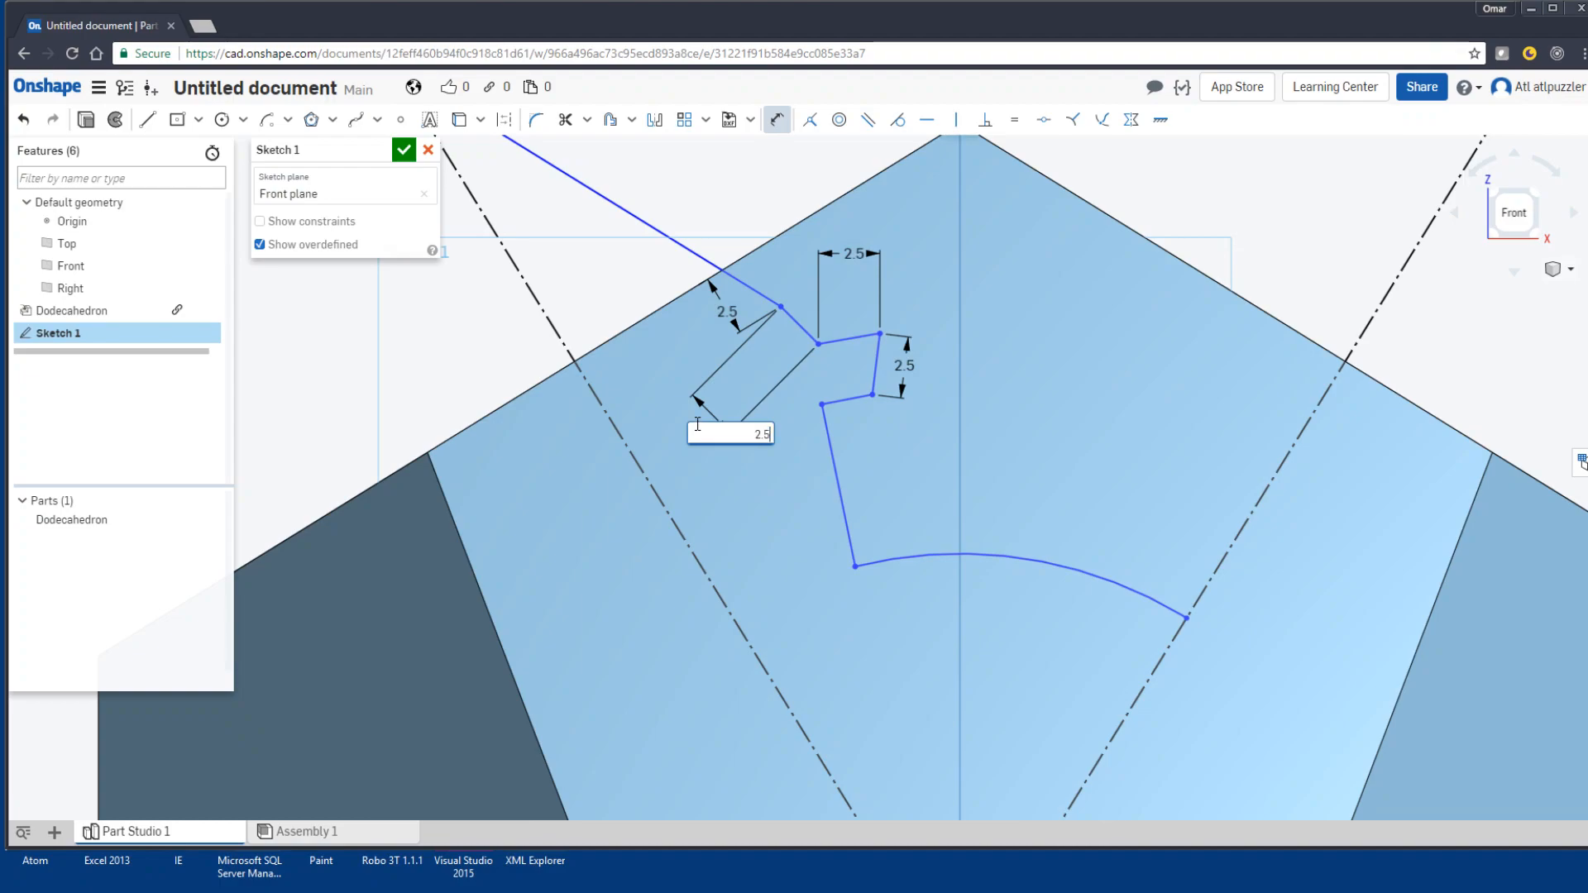
pyautogui.press('Return')
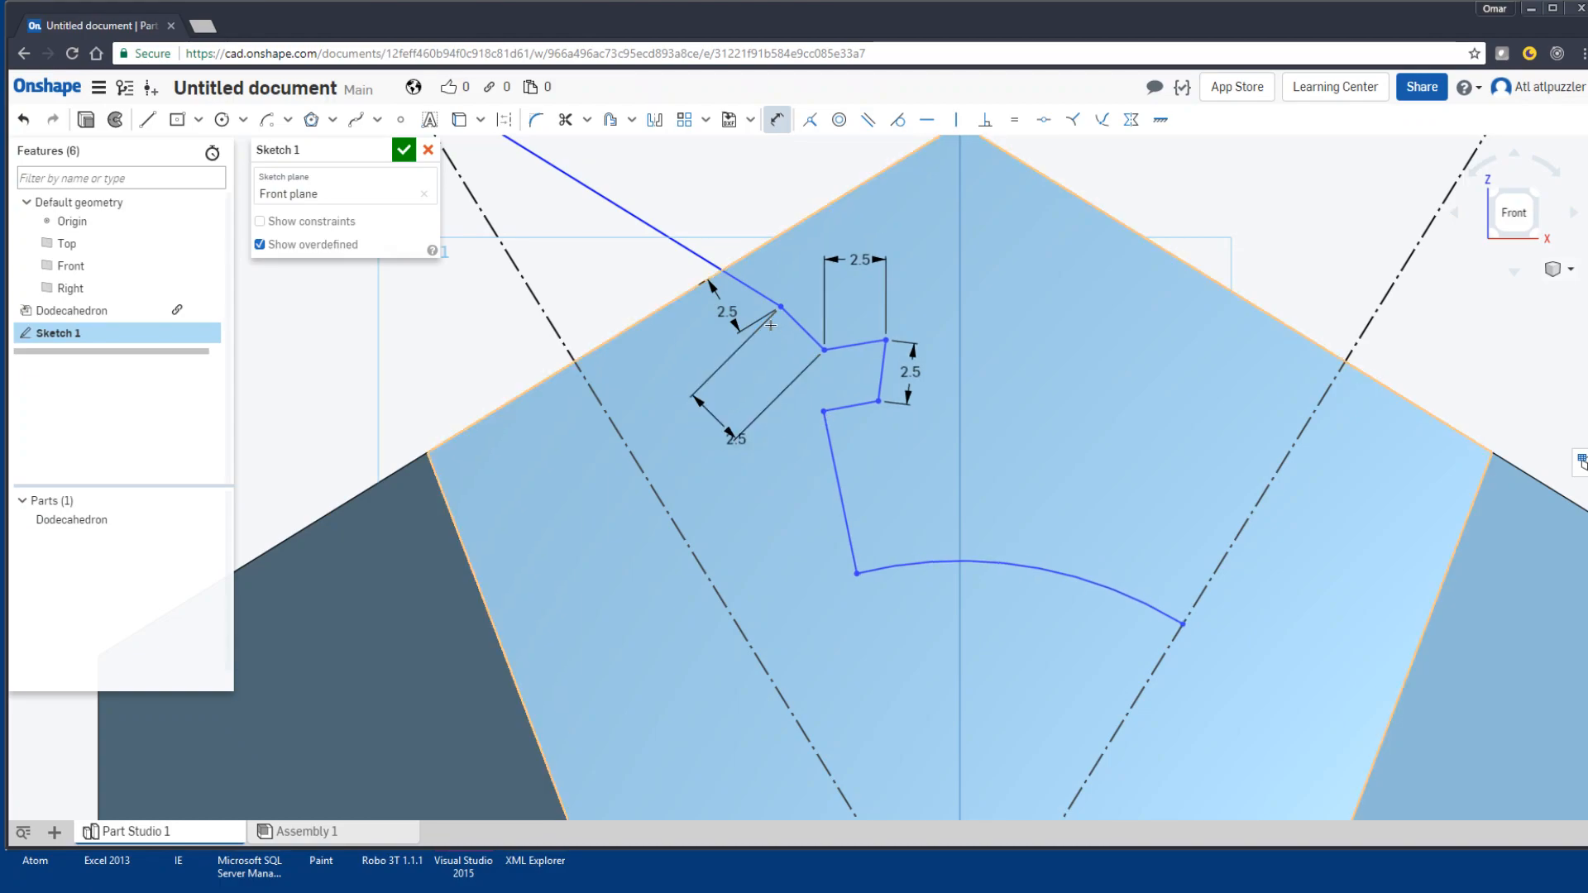
# Step: Dimension the length of the side line between the middle arc and the long lower arc as 2.5 mm
pyautogui.click(849, 513)
pyautogui.click(783, 516)
pyautogui.write('2.5')
pyautogui.press('Return')
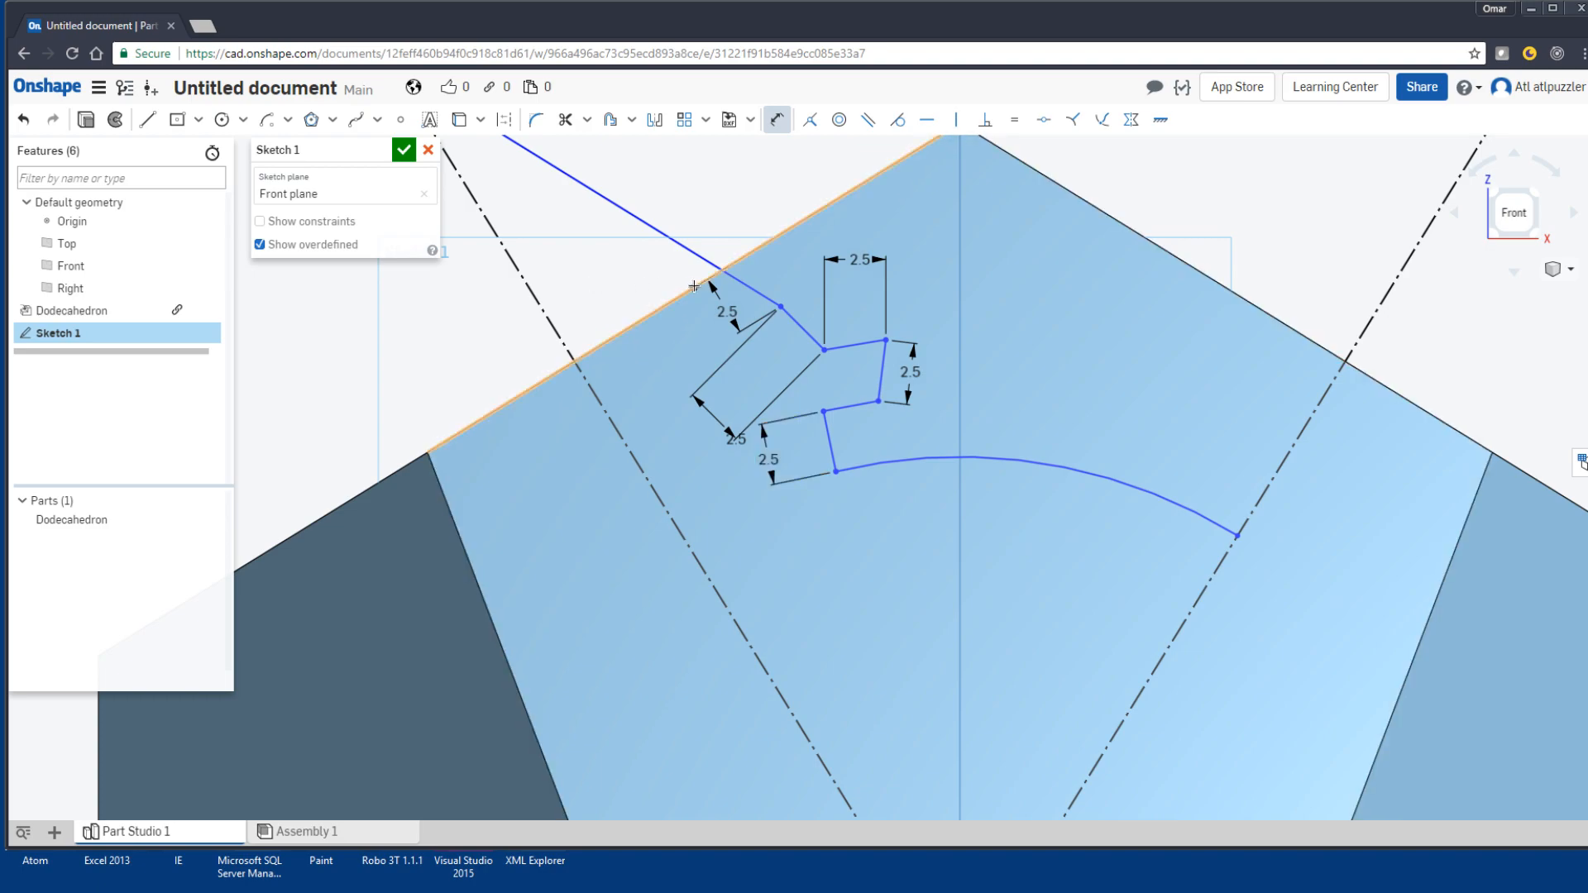
# Step: Try to constrain the slanted line above the notch coincident with the origin
pyautogui.click(796, 322)
pyautogui.press('Escape')
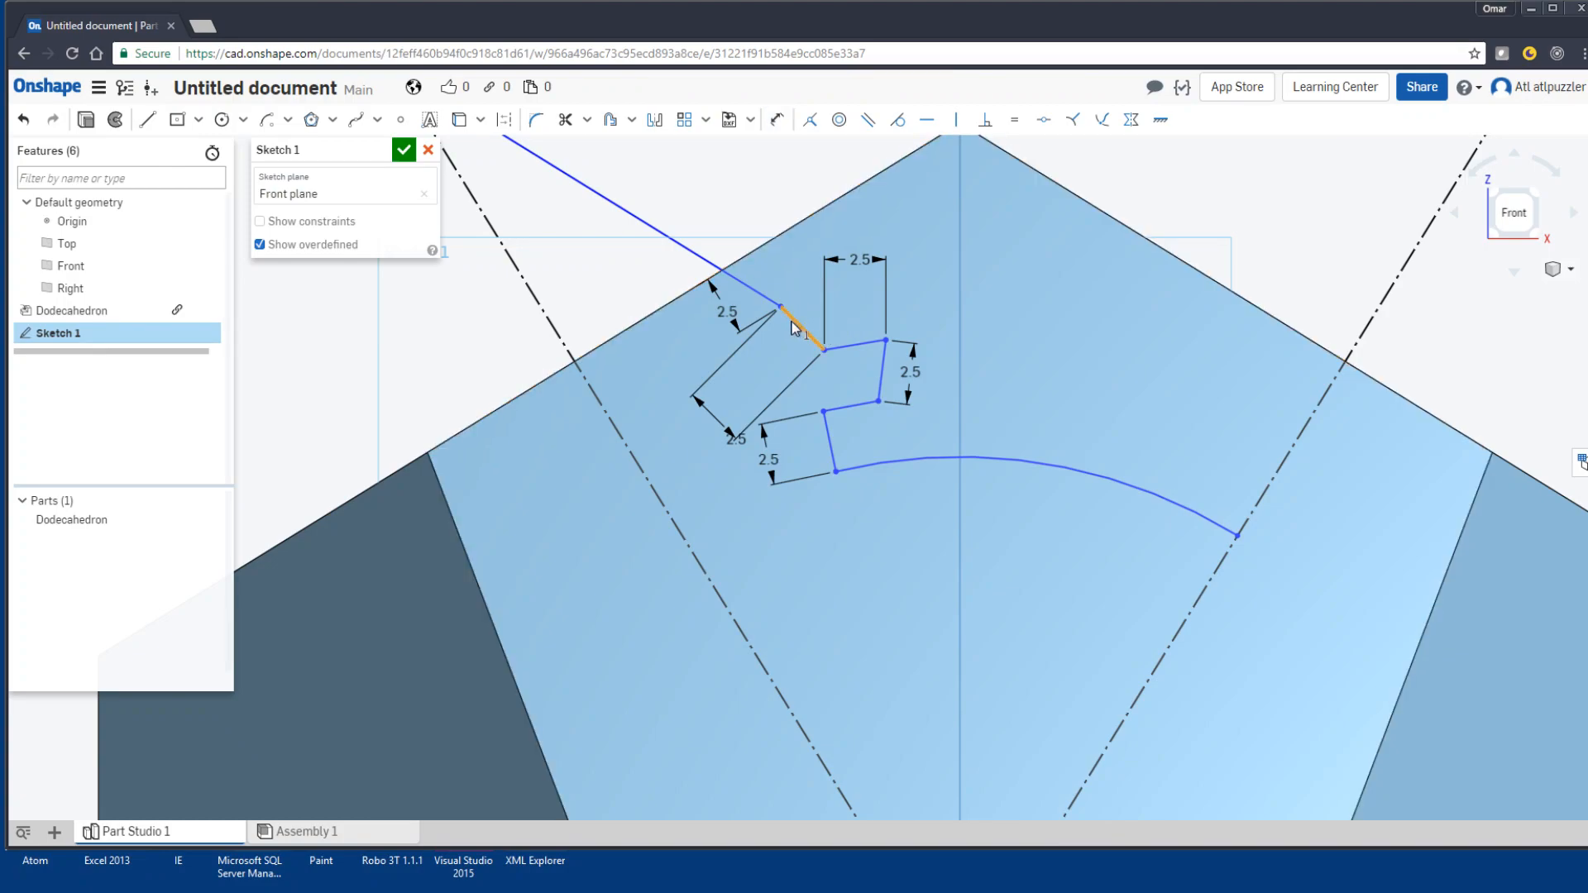
pyautogui.click(794, 326)
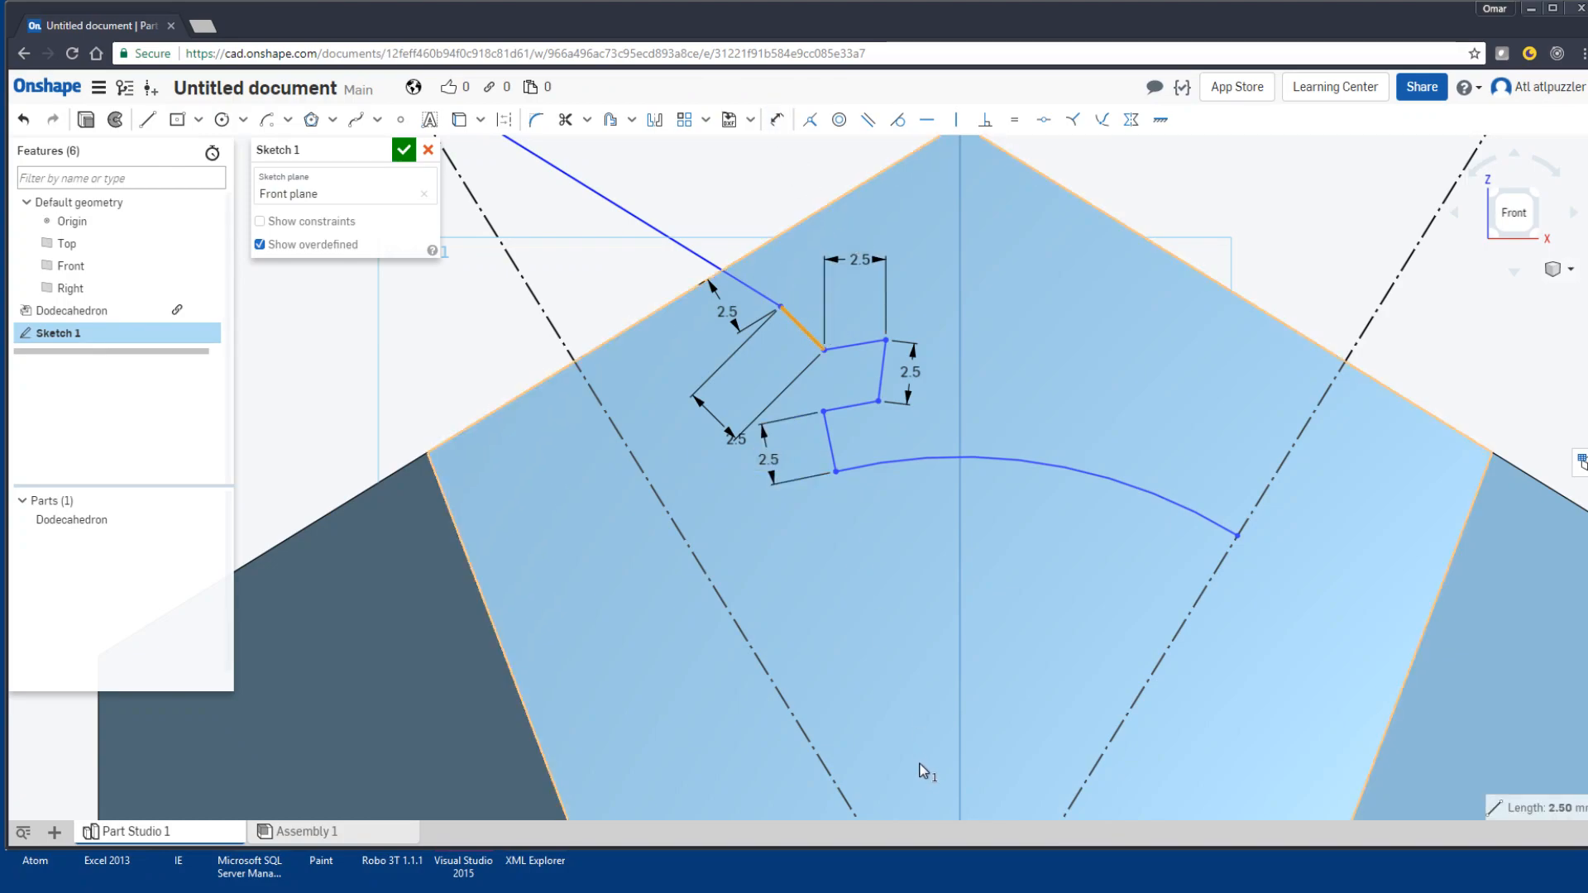
pyautogui.scroll(-5, 882, 708)
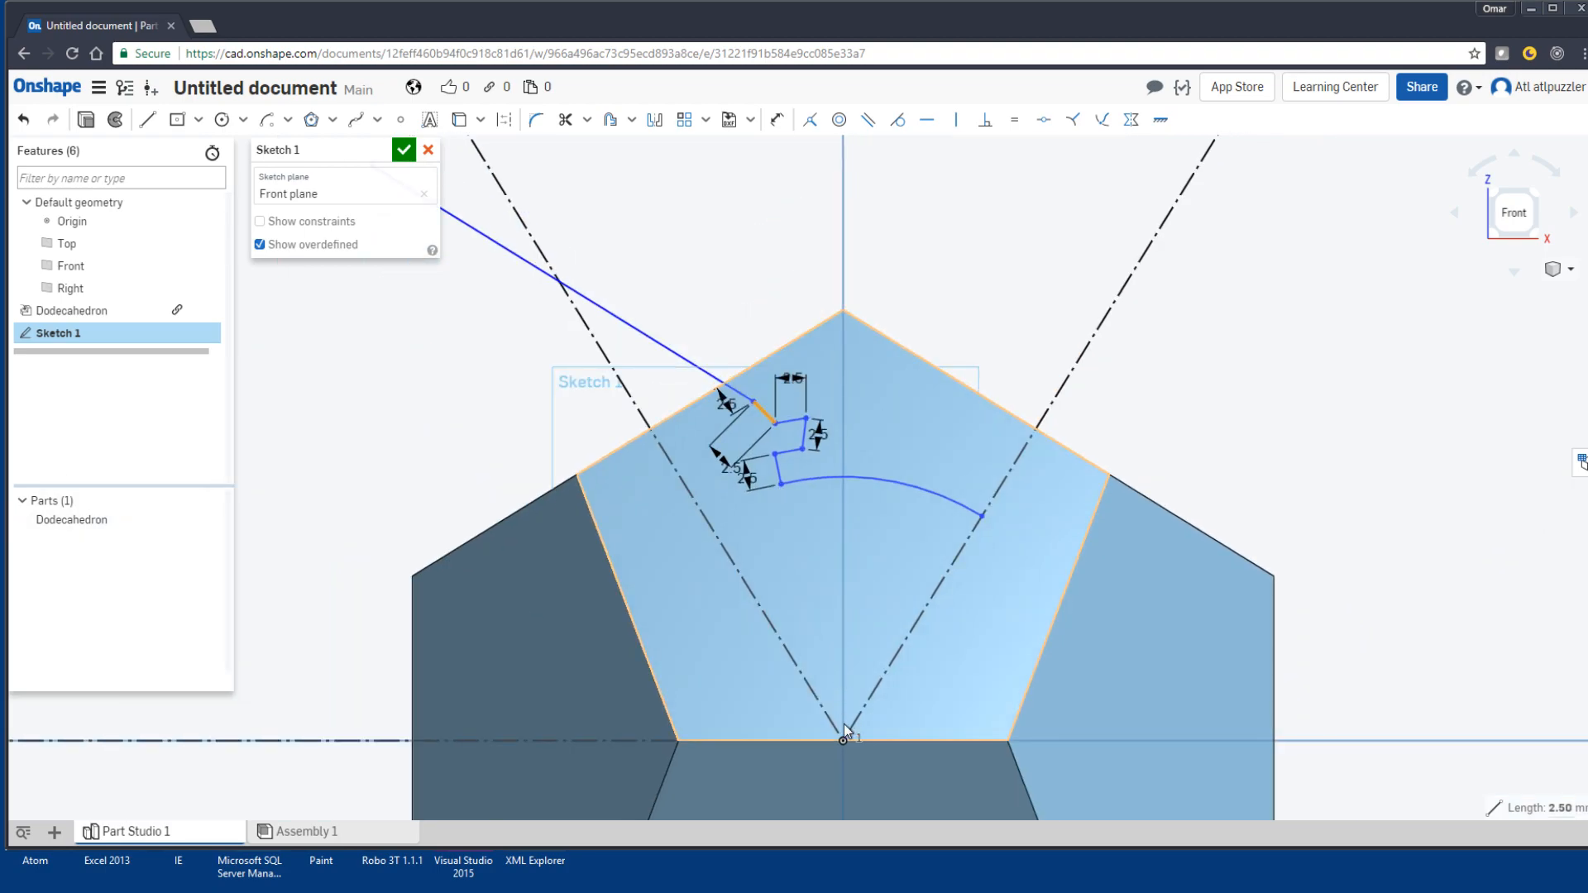
pyautogui.click(843, 739)
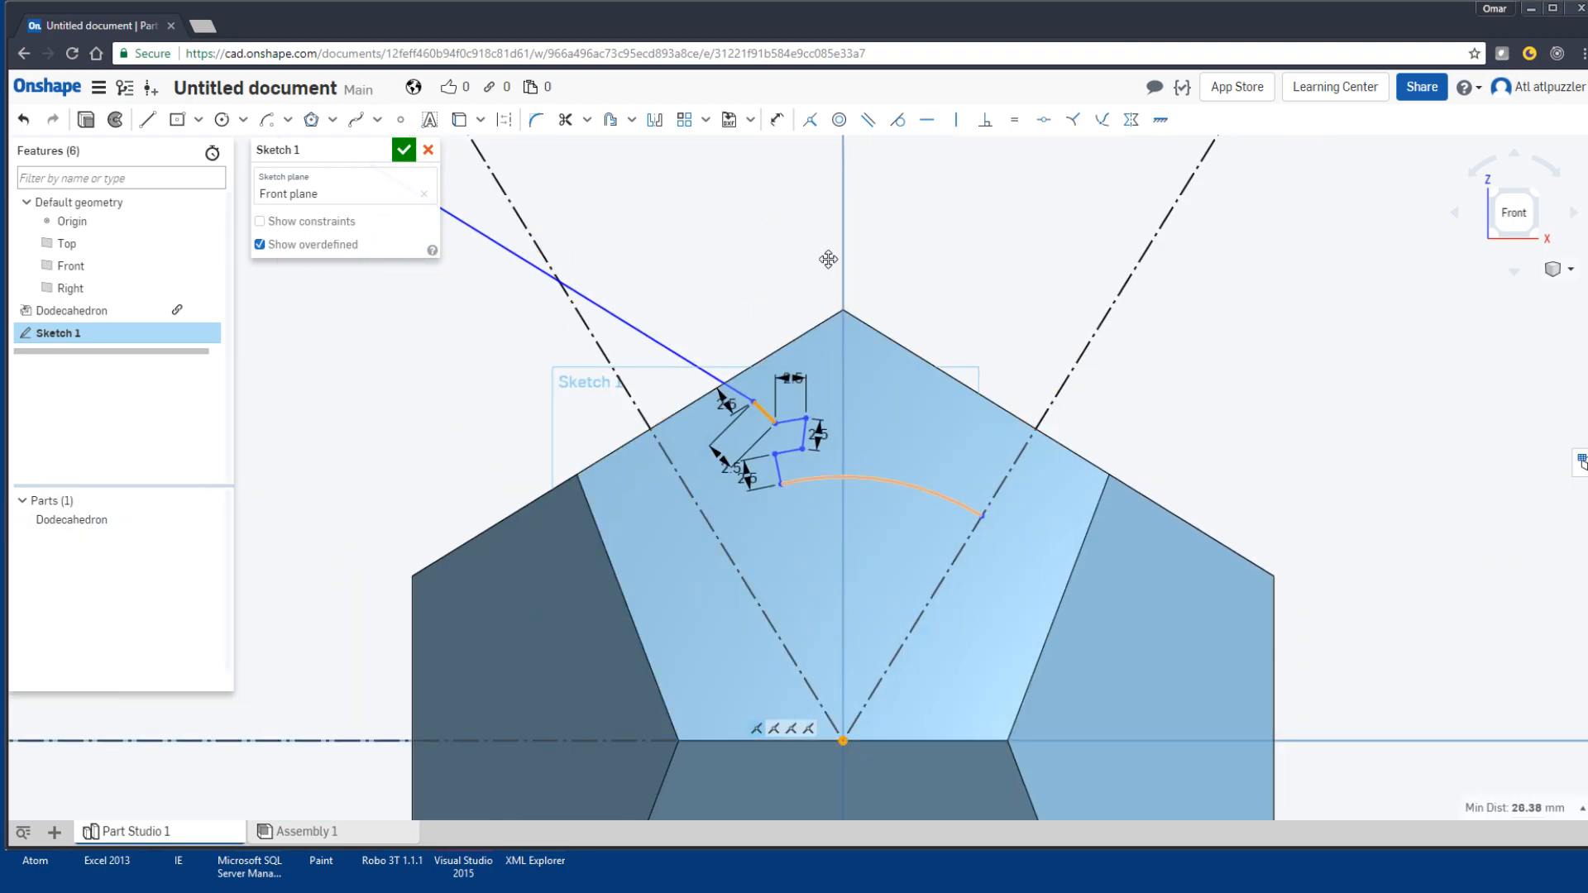
pyautogui.click(811, 120)
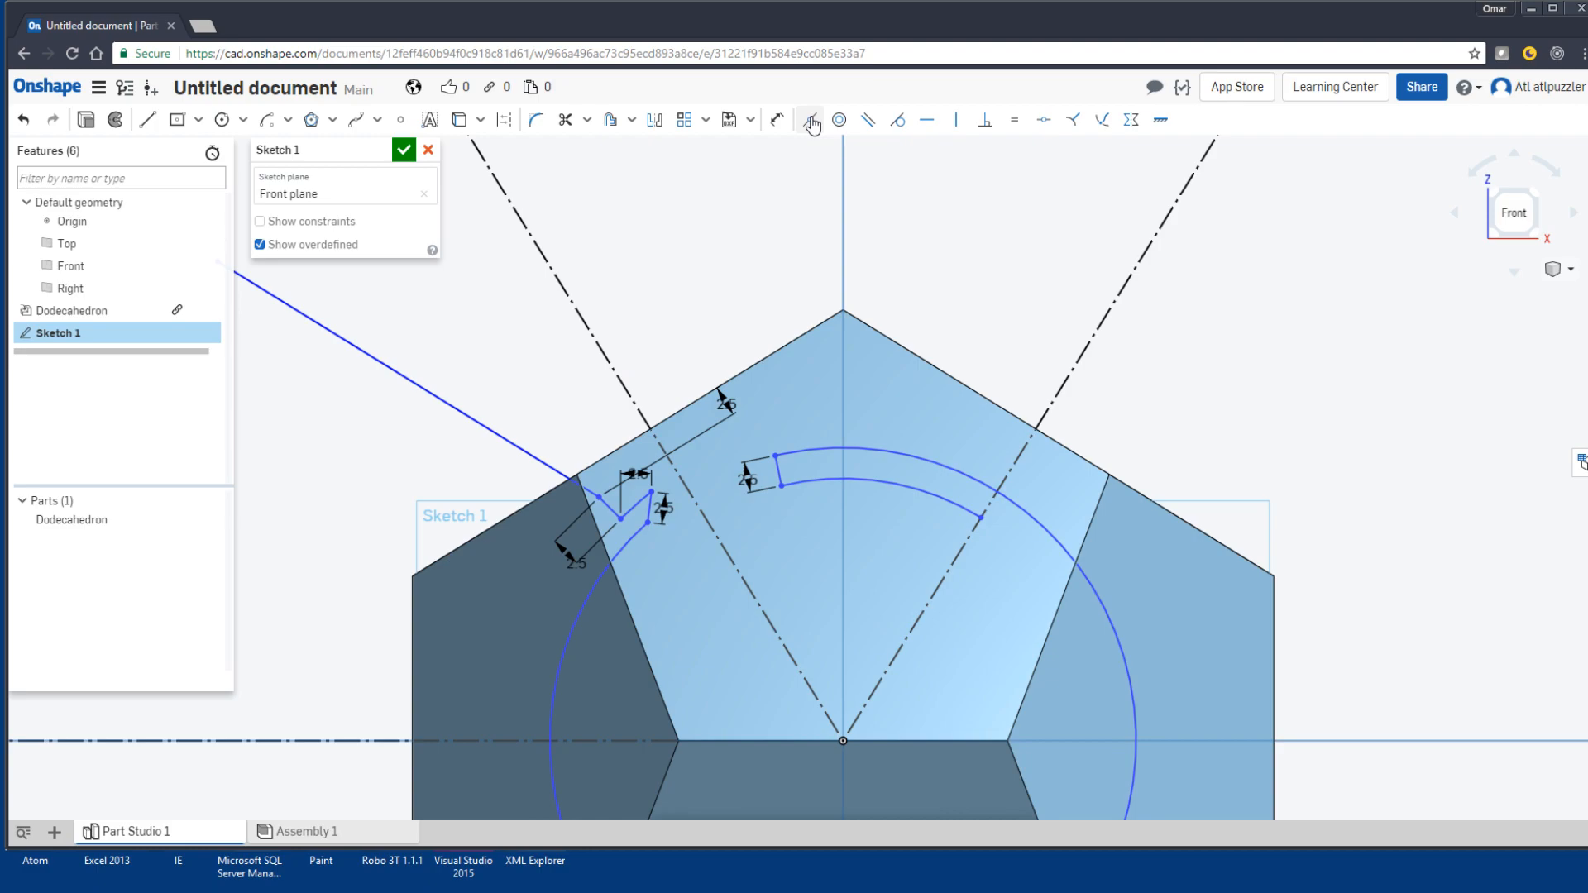
# Step: Dimension the distance between the long straight line and the parallel dodecahedron face across the top vertex as 8 mm
pyautogui.moveTo(767, 287)
pyautogui.mouseDown(button='right')
pyautogui.moveTo(797, 298)
pyautogui.moveTo(760, 316)
pyautogui.mouseUp(button='right')
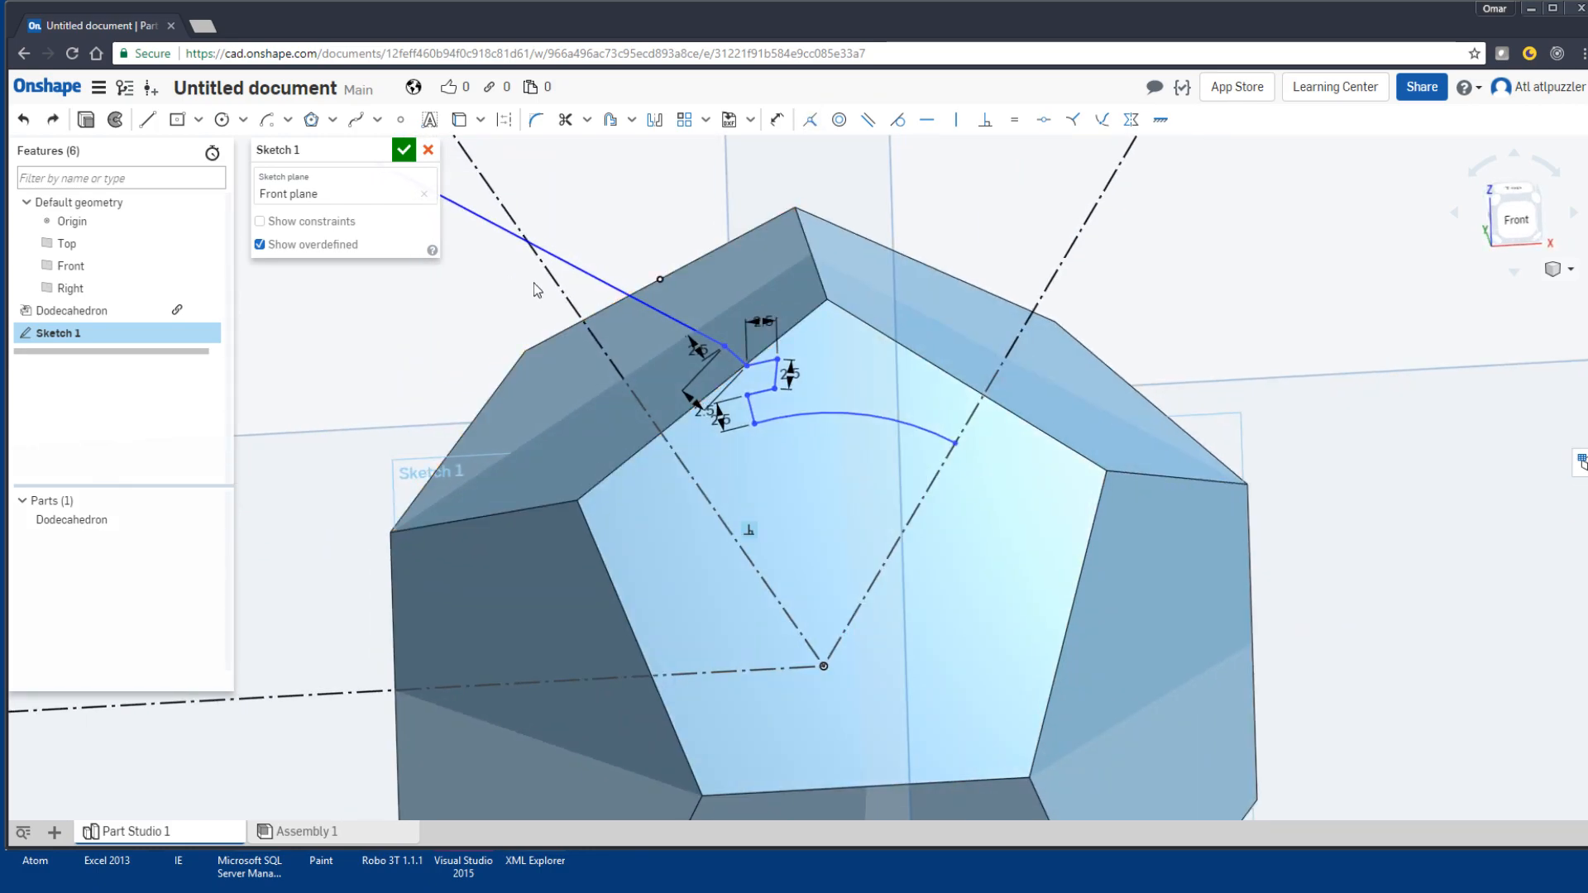
pyautogui.click(599, 285)
pyautogui.click(918, 291)
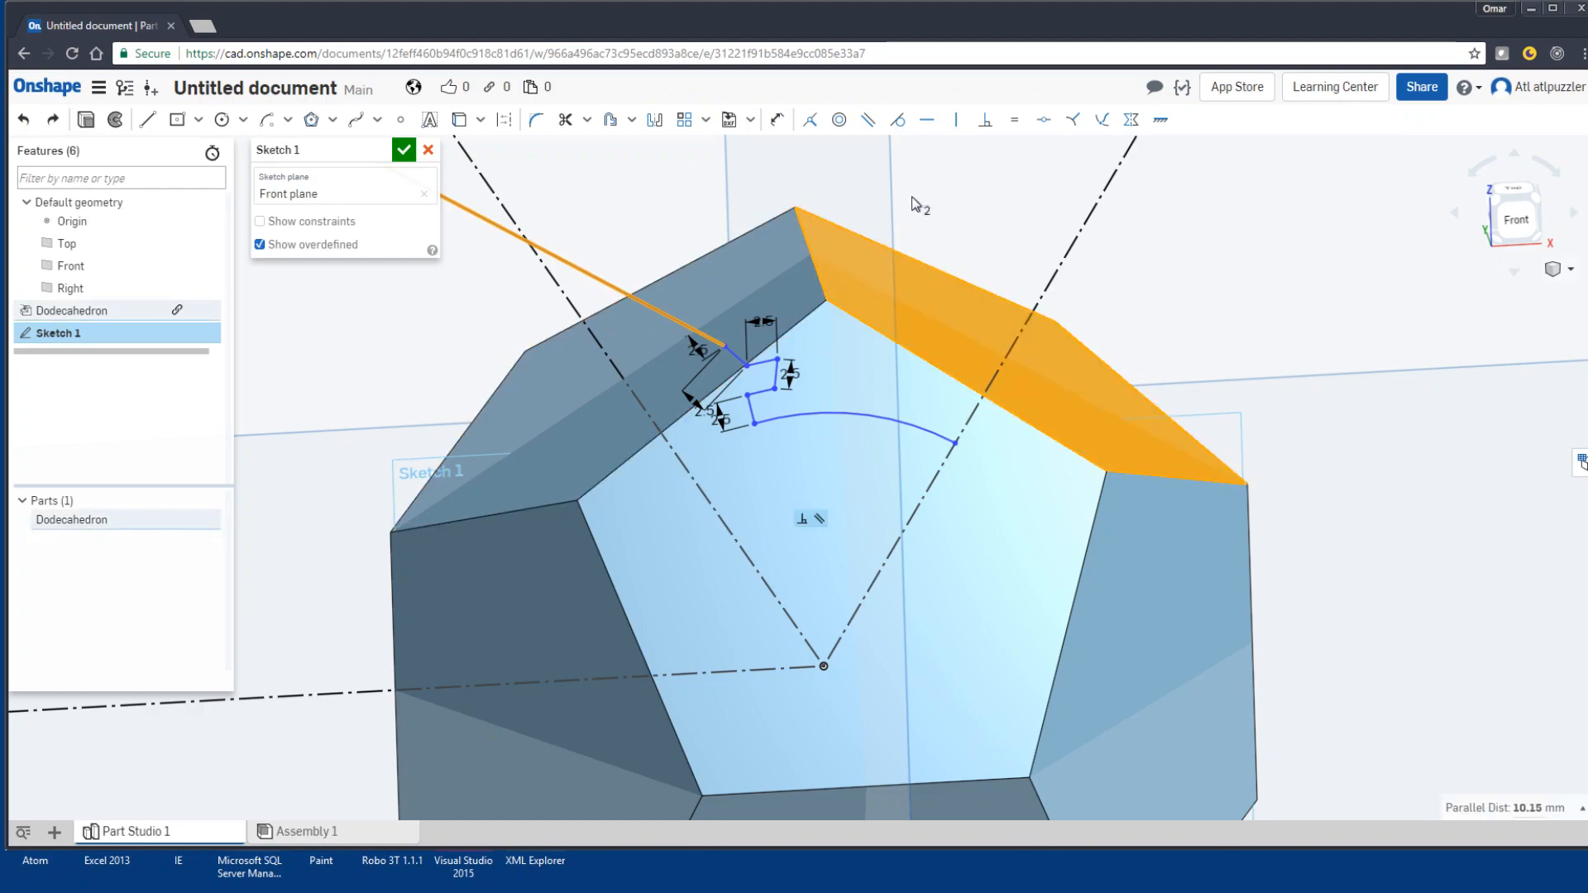
pyautogui.click(780, 124)
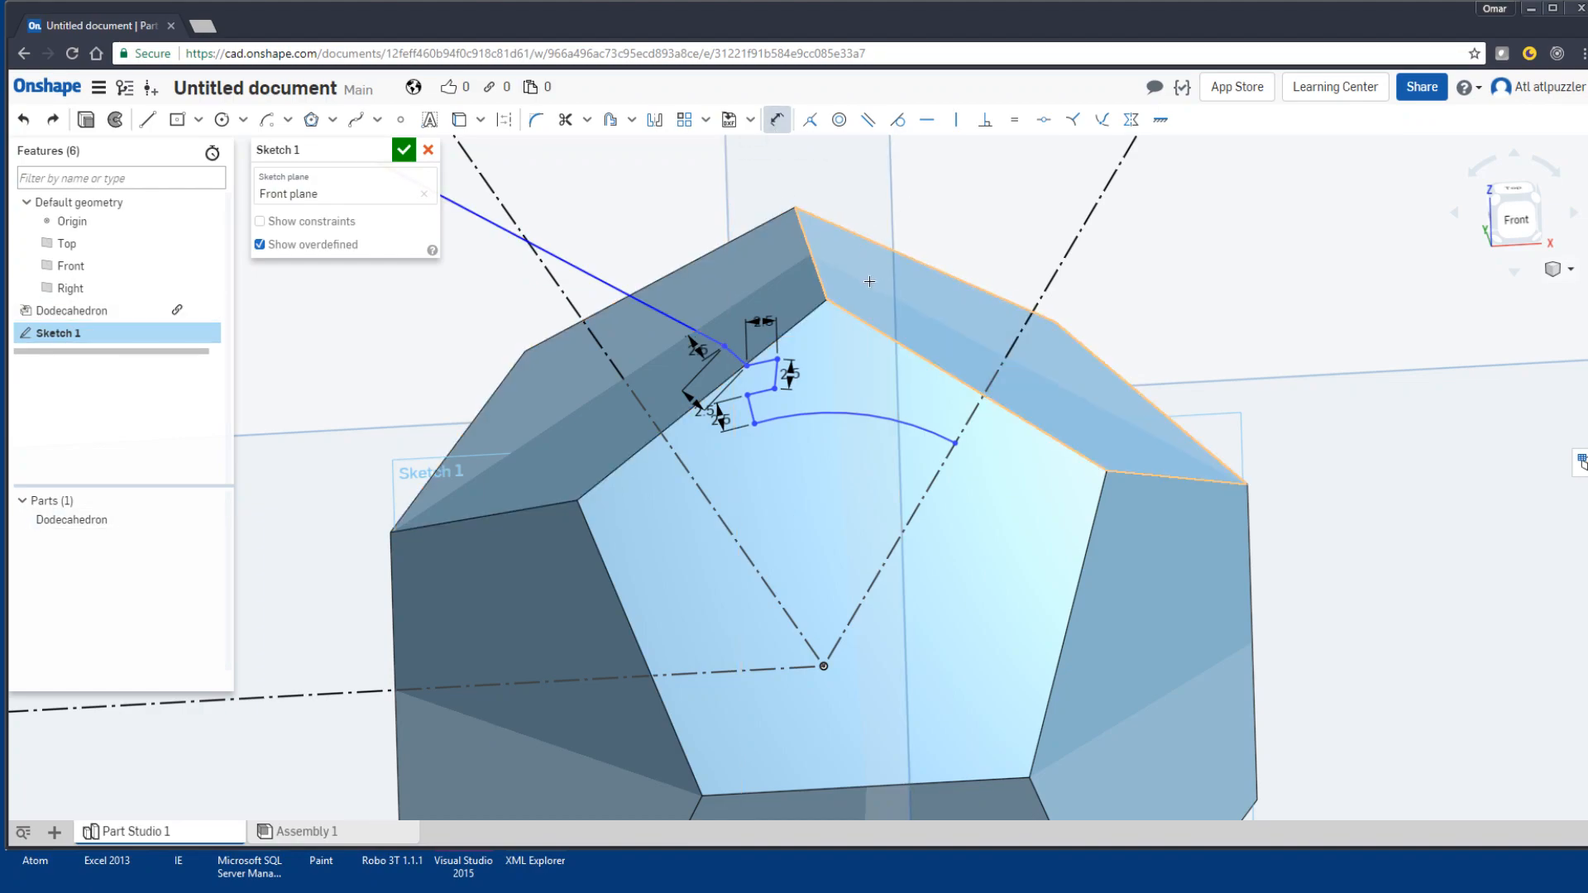
pyautogui.click(604, 271)
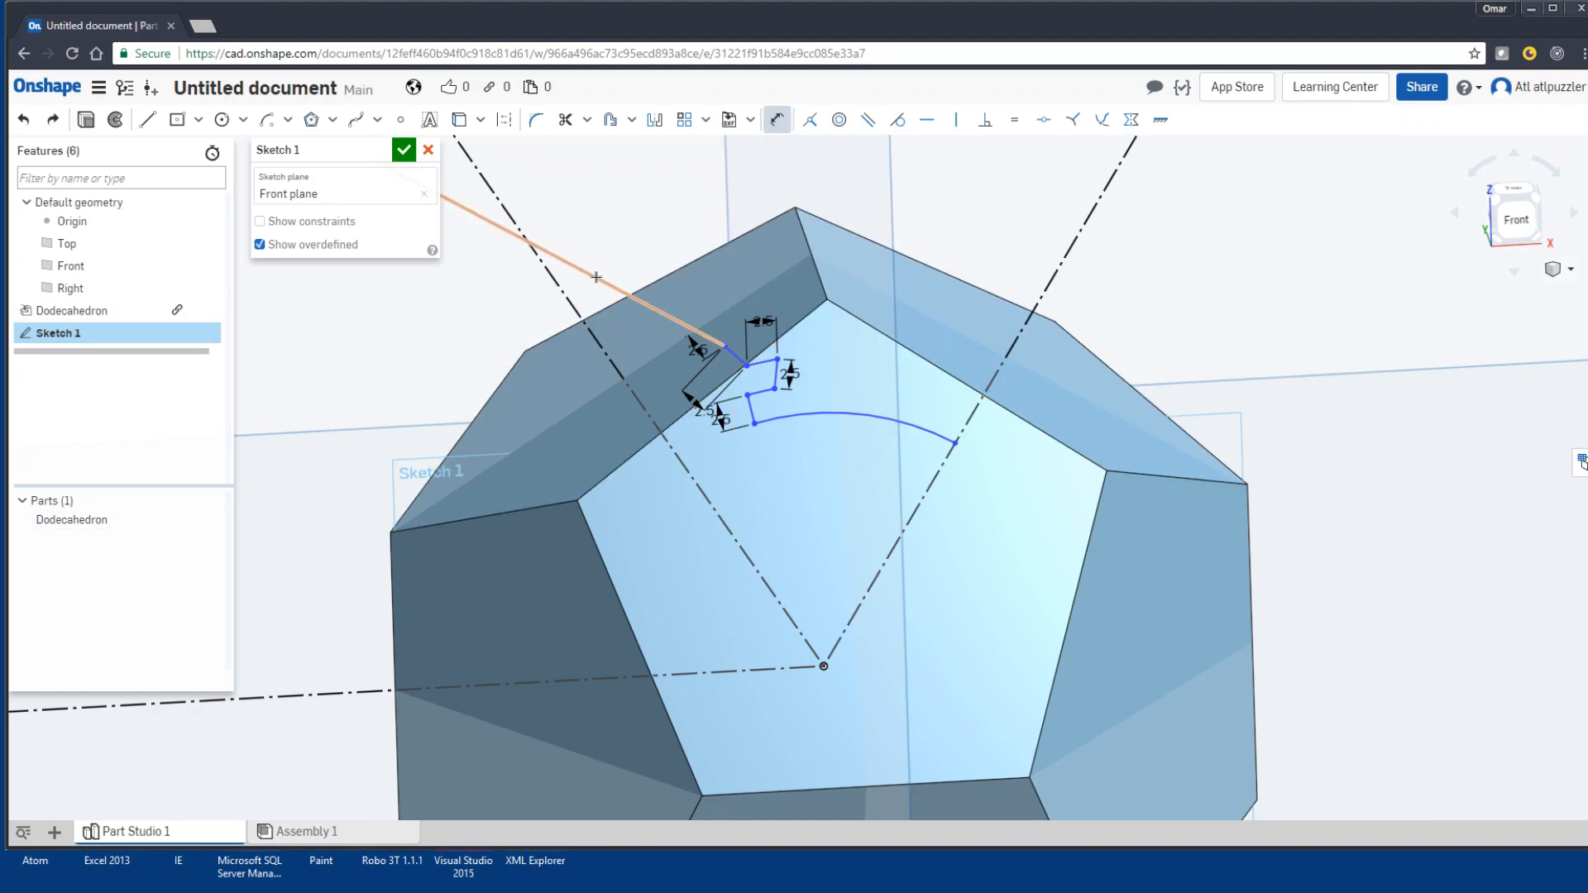
pyautogui.click(662, 220)
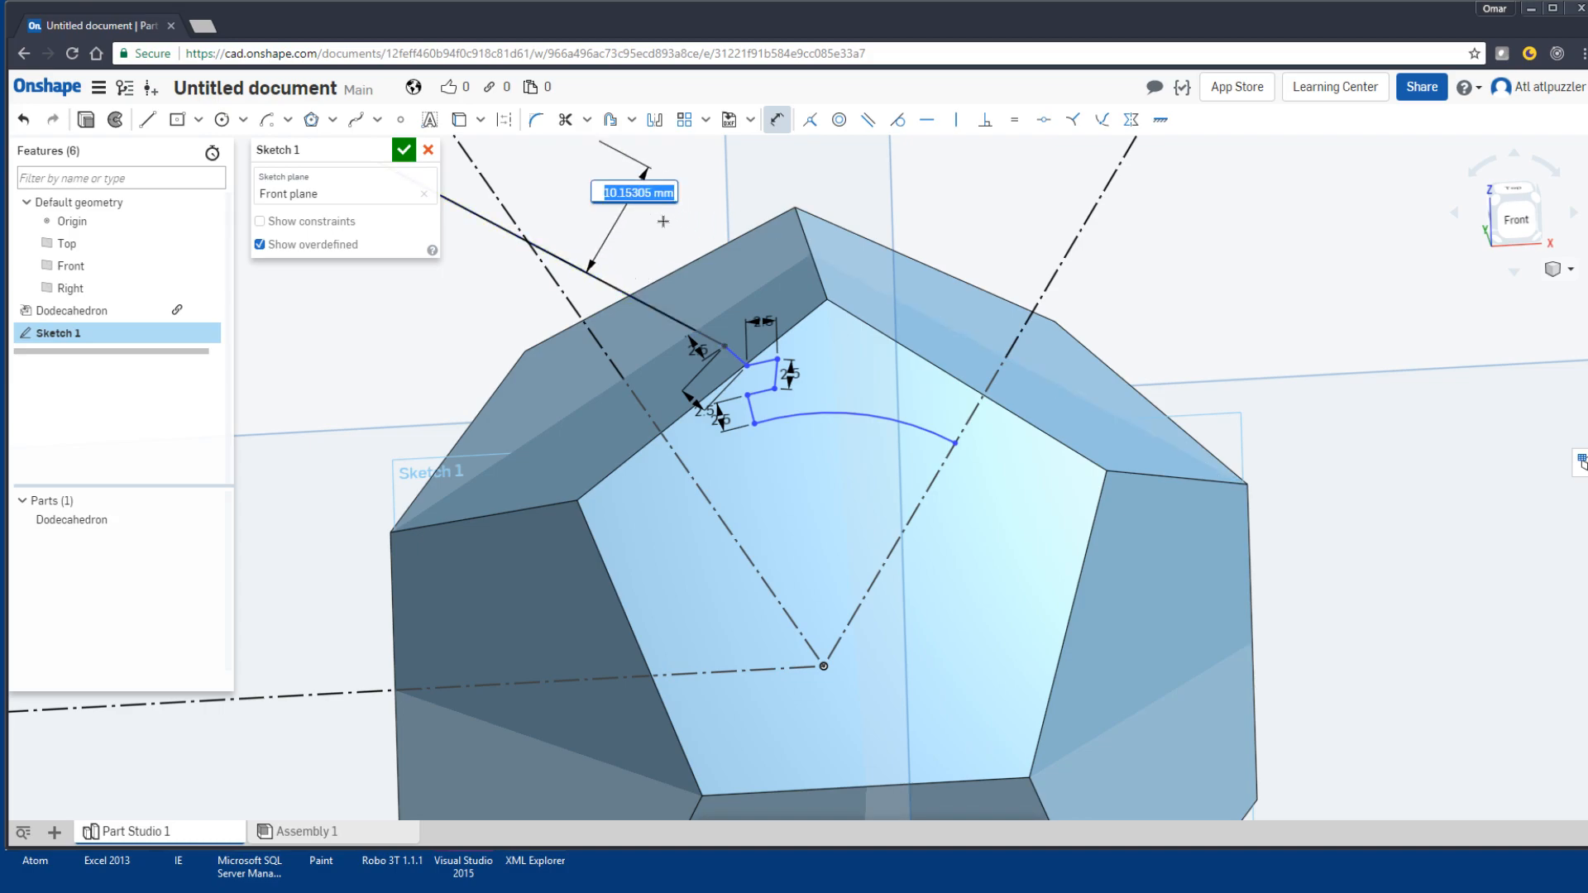
pyautogui.write('7')
pyautogui.press('Return')
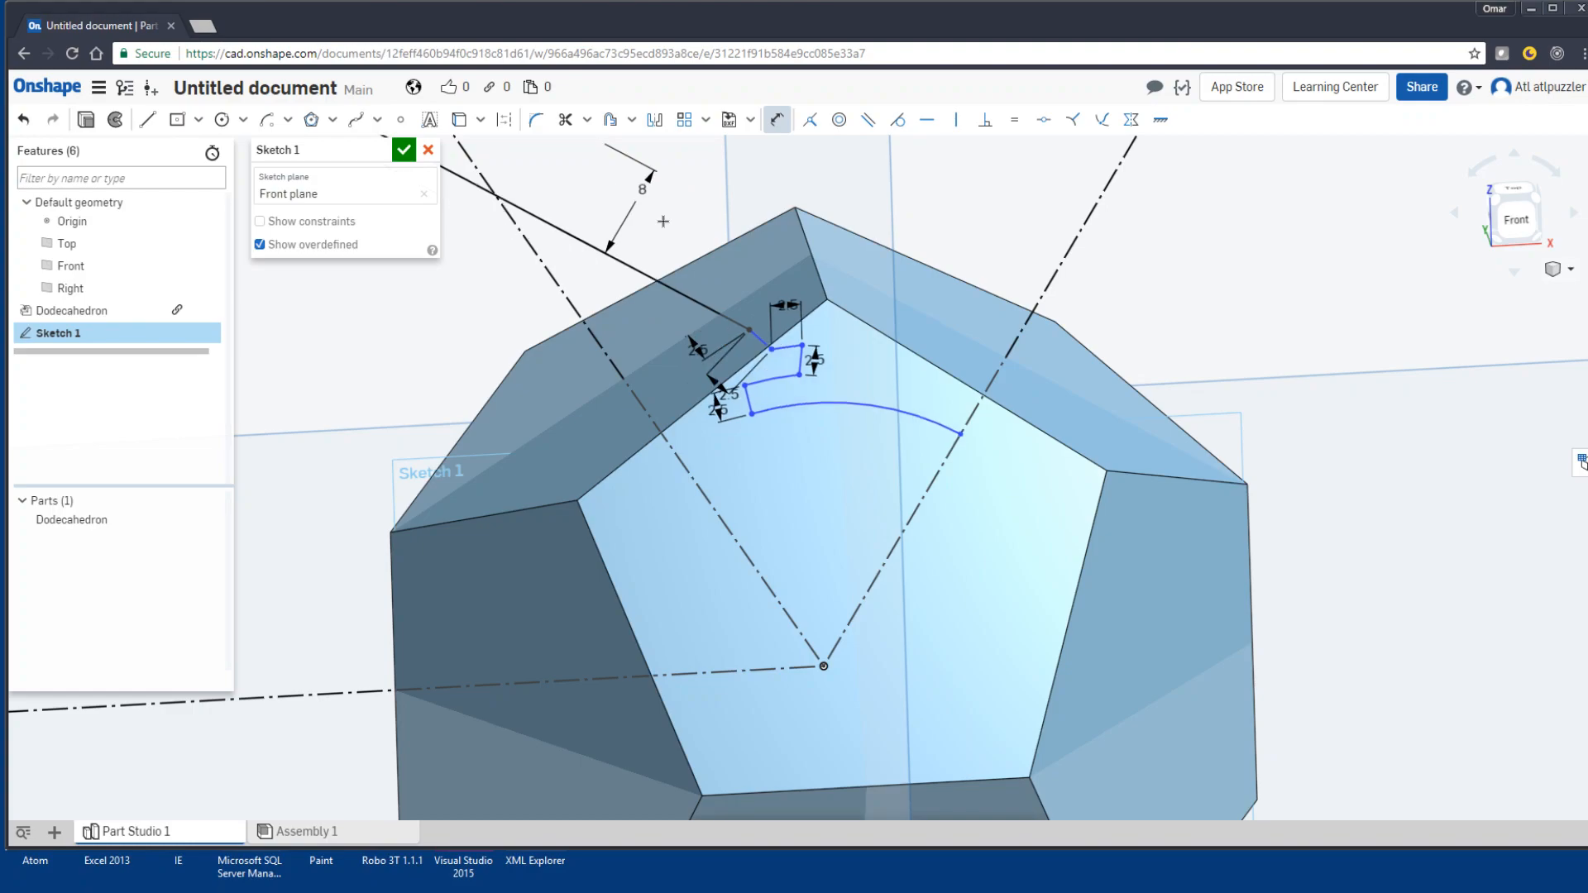
# Step: Constrain the notch's short side line between the upper and middle arcs coincident with the origin
pyautogui.moveTo(648, 385); pyautogui.dragTo(635, 347, button='right')
pyautogui.press('n')
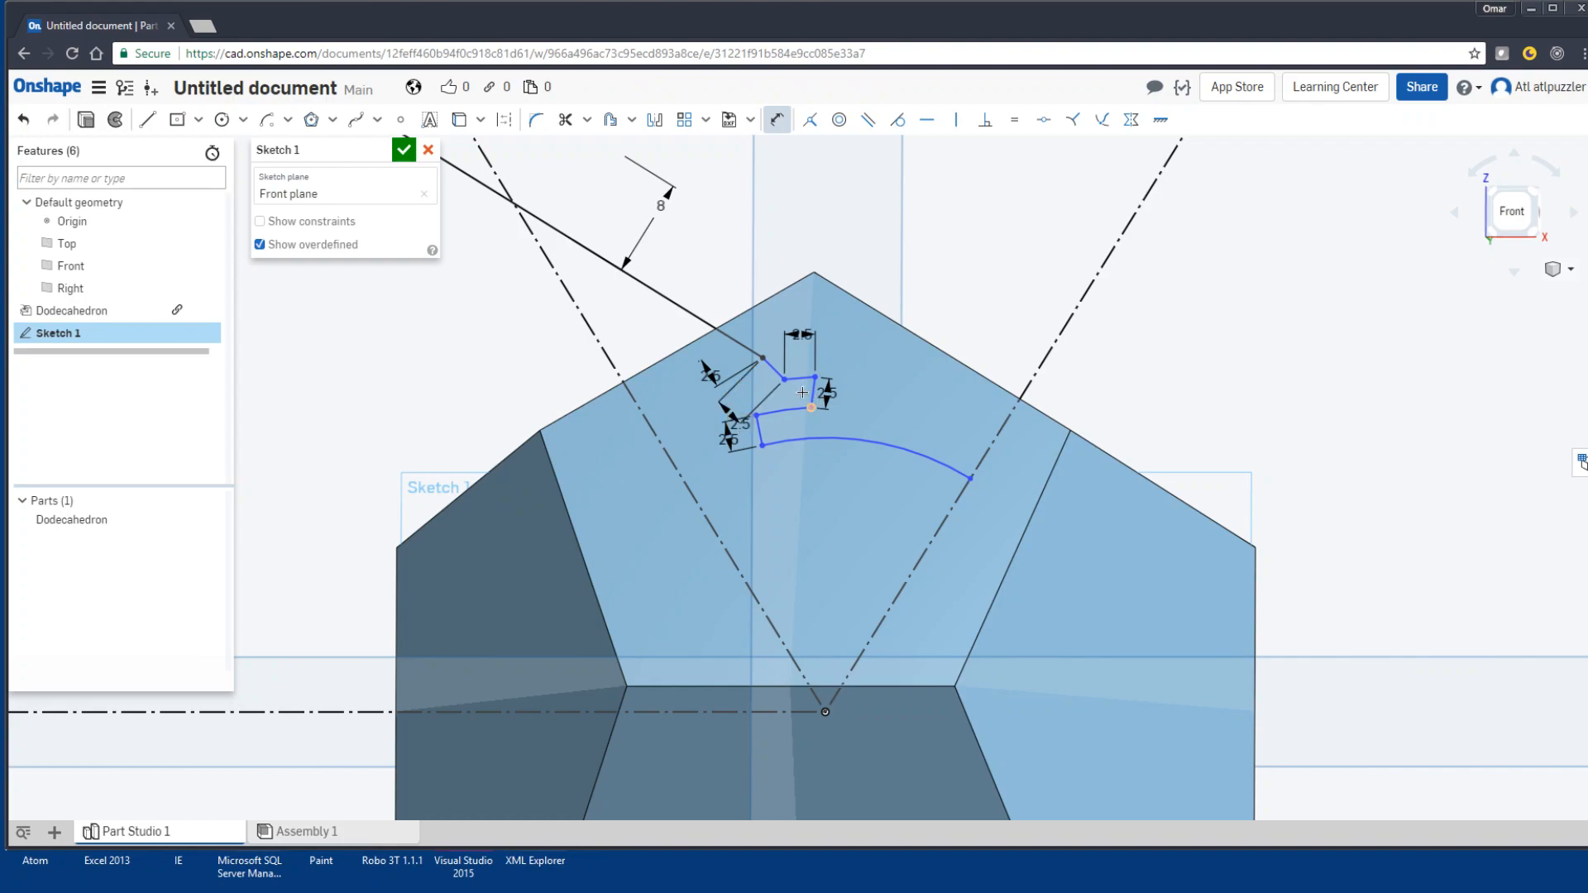
pyautogui.click(813, 392)
pyautogui.click(826, 709)
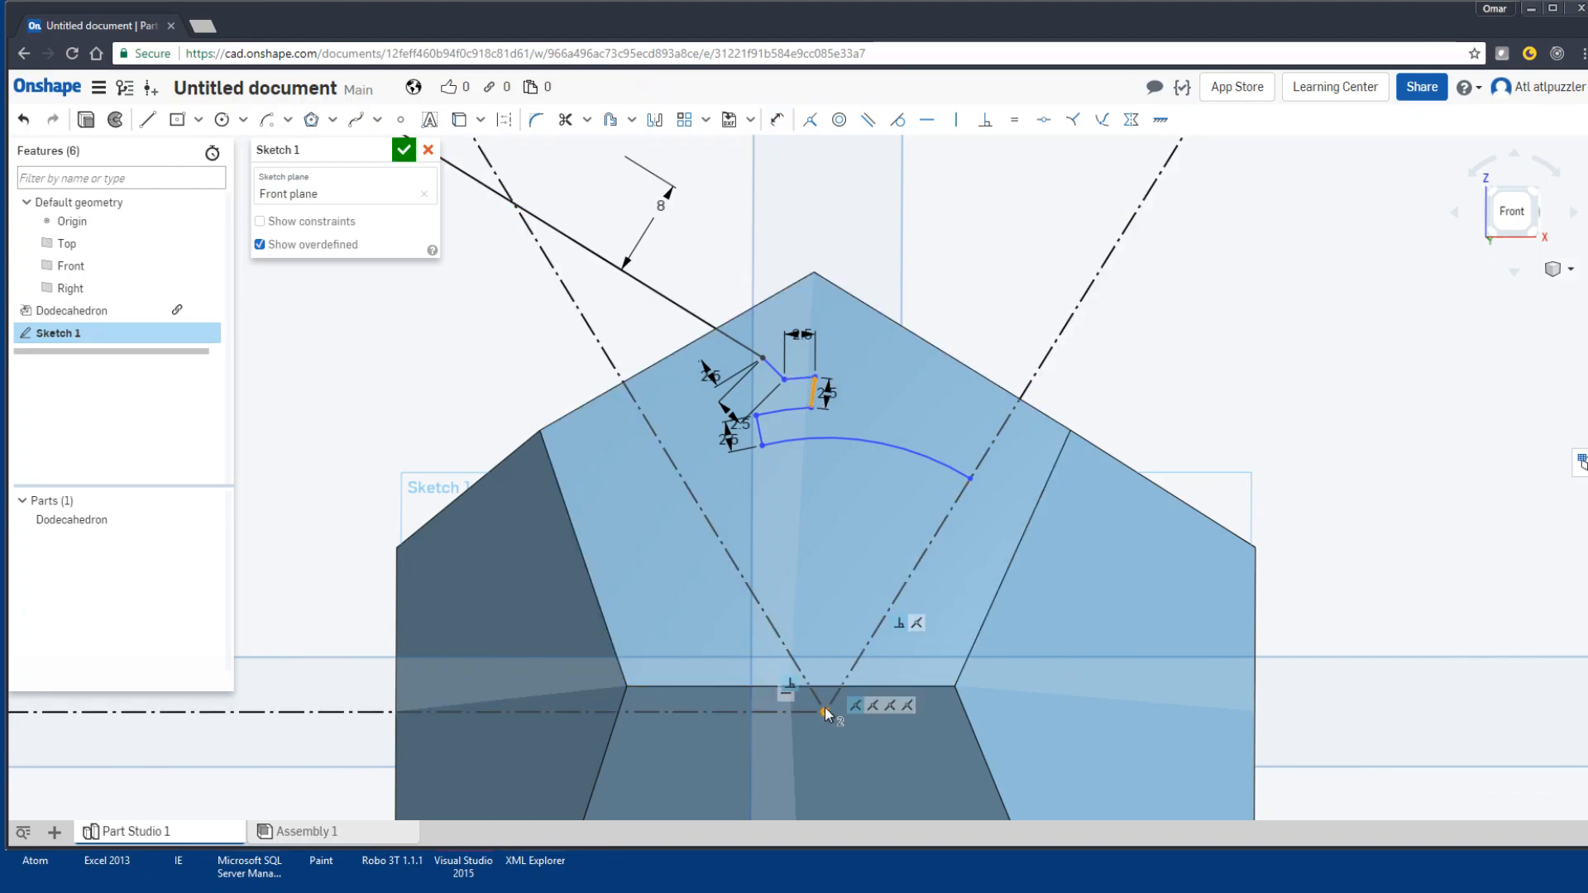
pyautogui.click(812, 122)
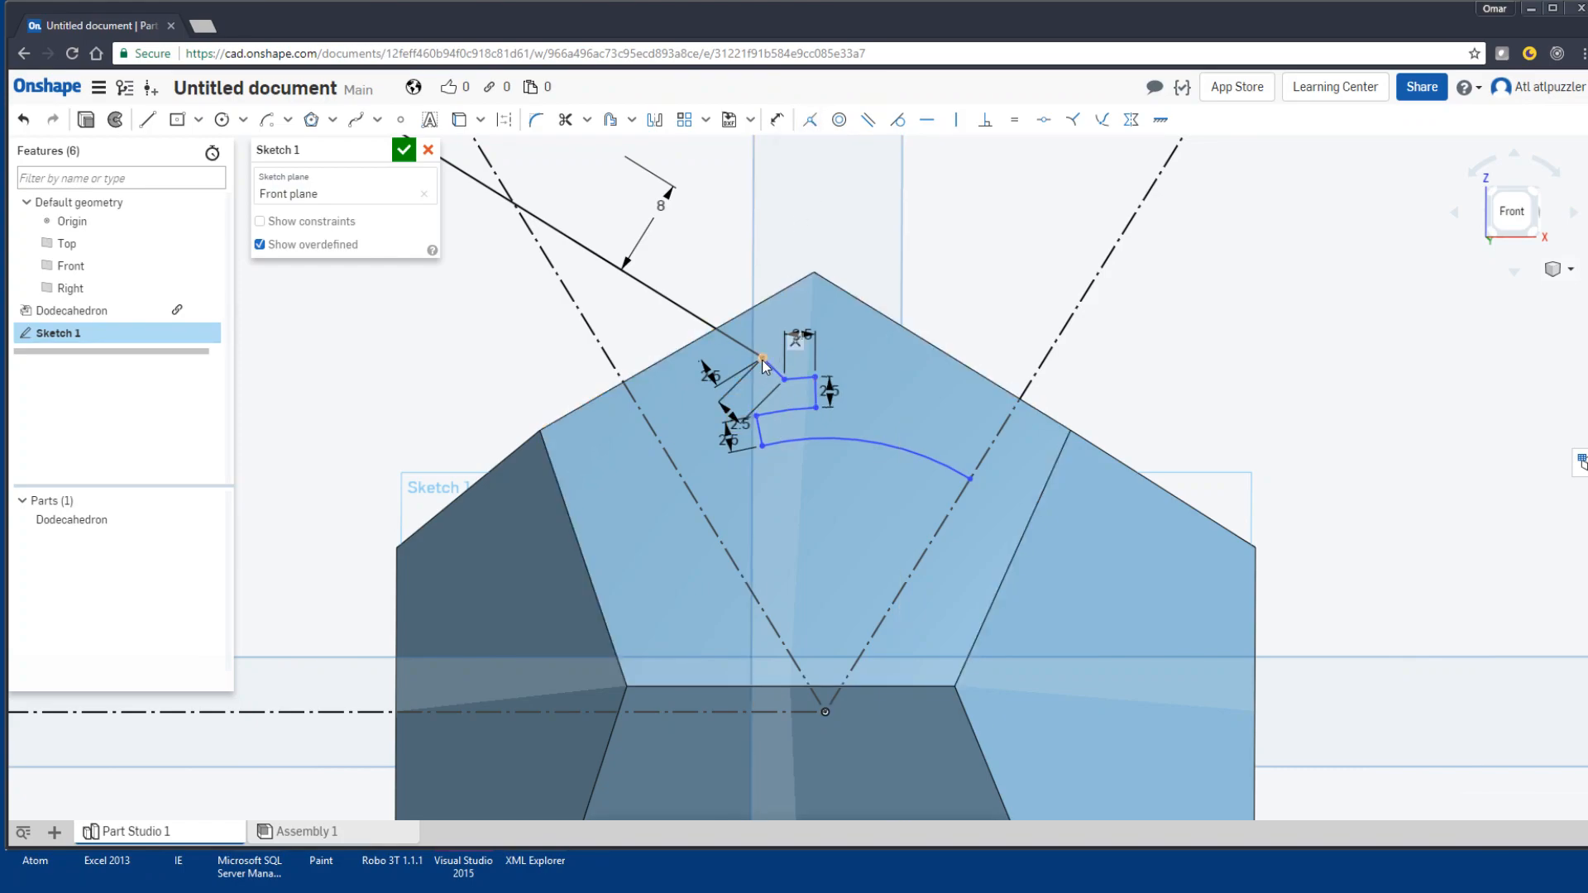
# Step: Make the slanted line at the end of the long straight line coincident with the origin
pyautogui.click(733, 345)
pyautogui.click(773, 369)
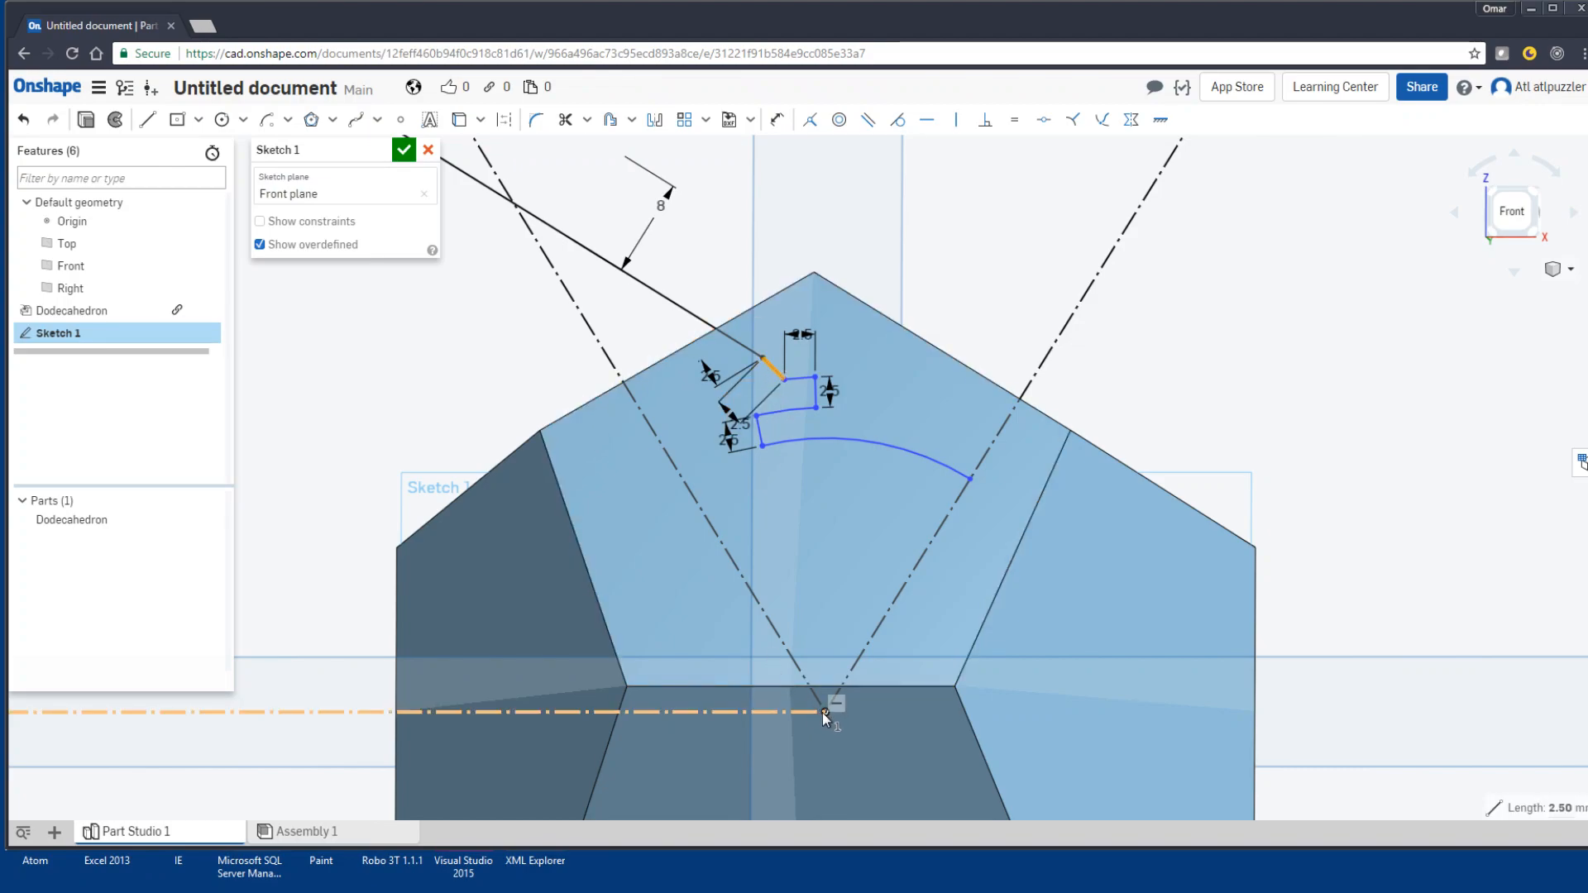
pyautogui.click(825, 712)
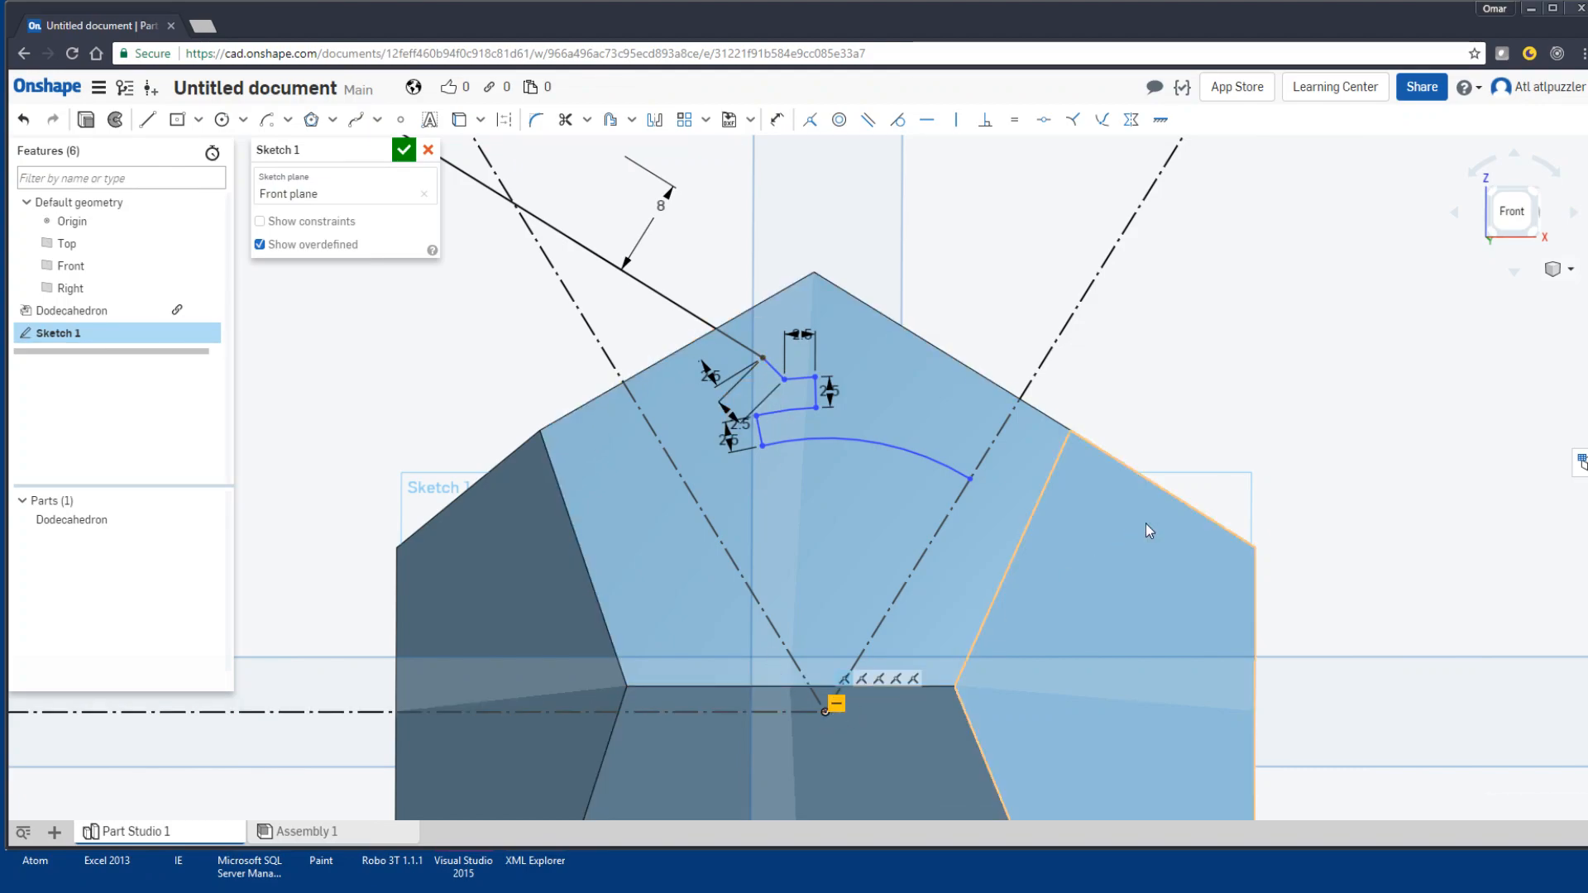
pyautogui.click(825, 712)
pyautogui.click(783, 379)
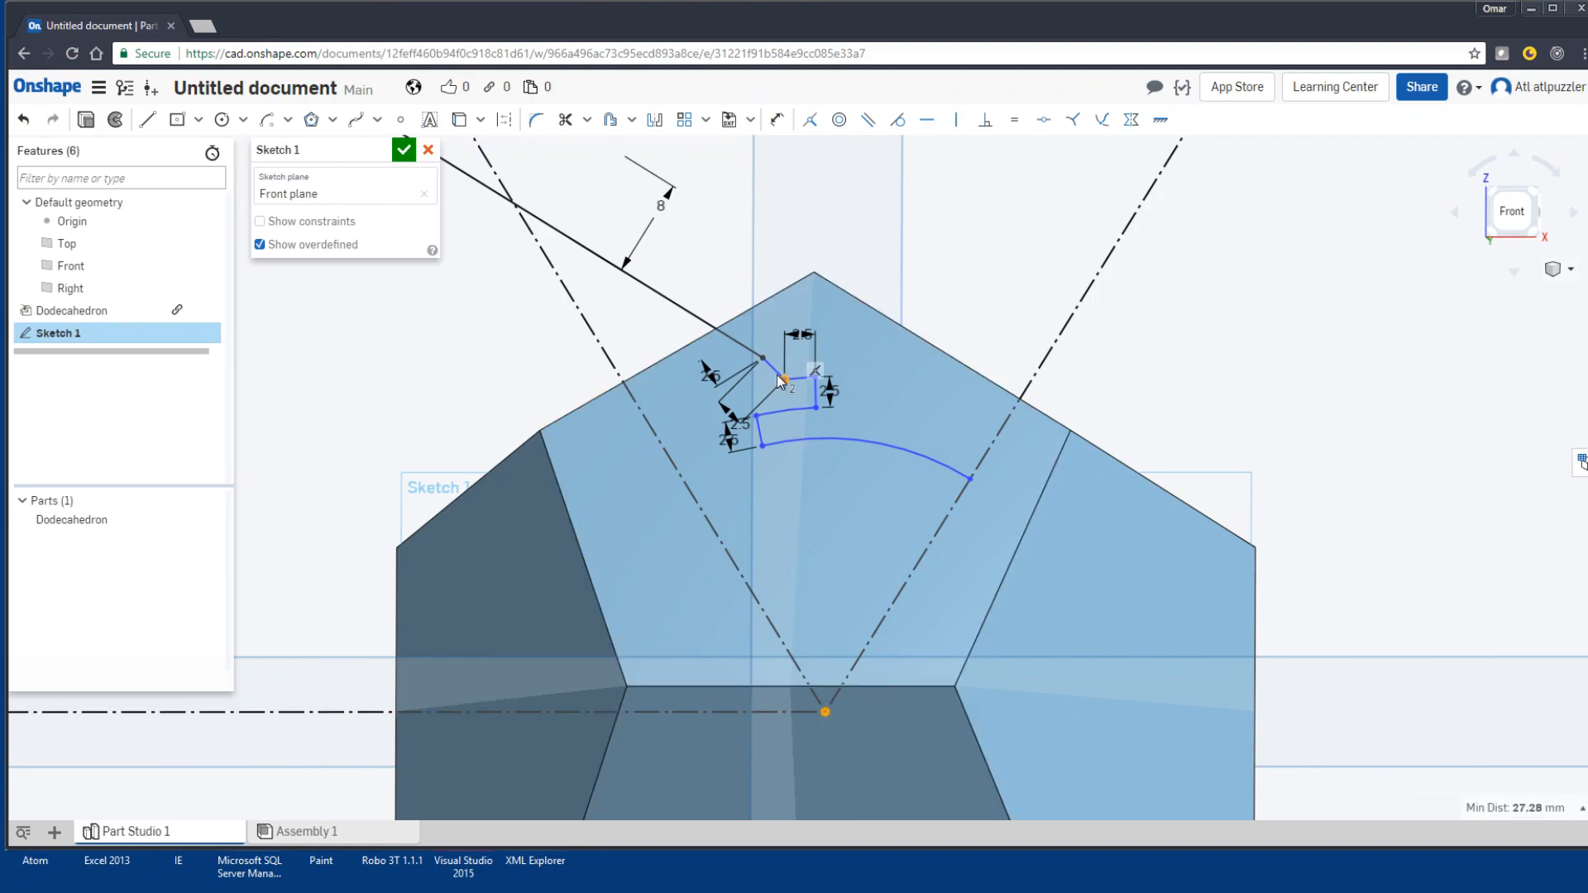
pyautogui.click(773, 369)
pyautogui.click(811, 121)
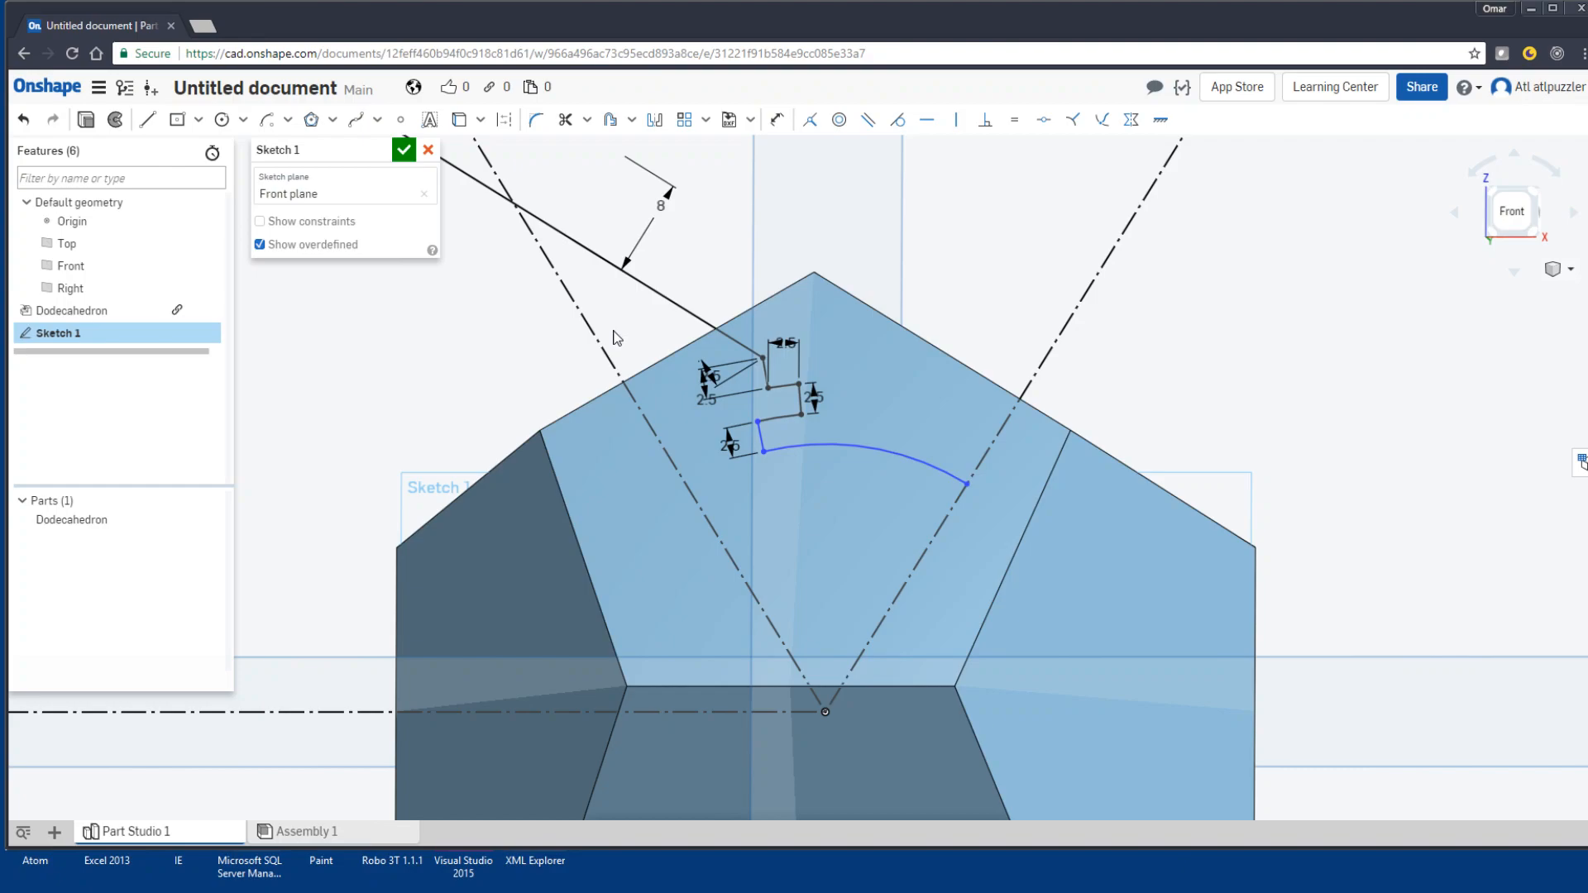
# Step: Undo the last two sketch changes, including the slanted line's origin constraint, and redo them
pyautogui.scroll(3, 702, 443)
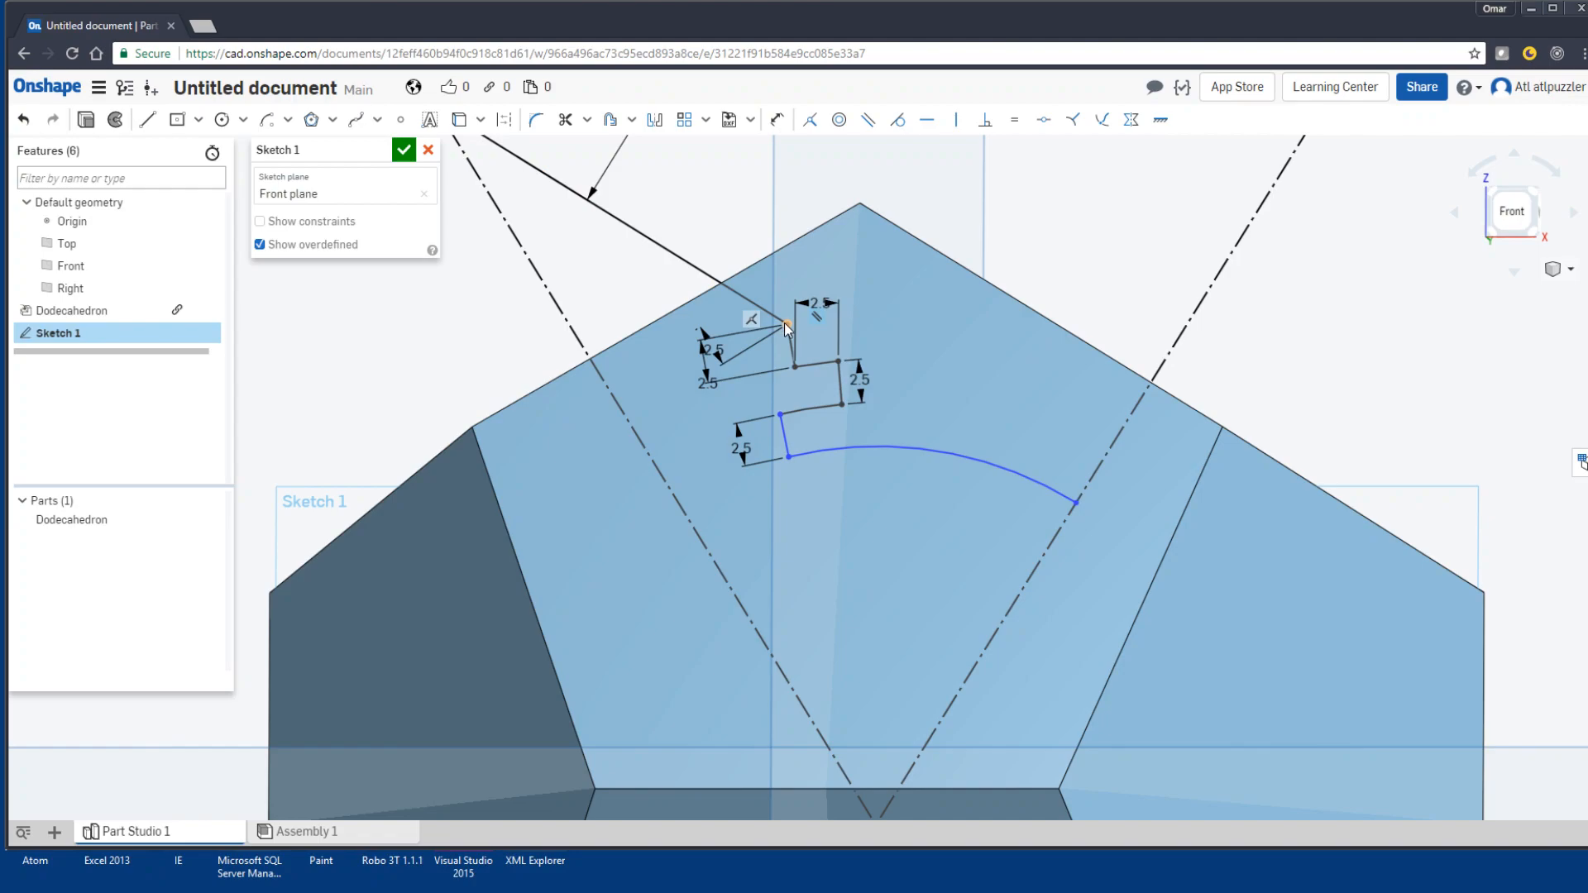
pyautogui.click(753, 304)
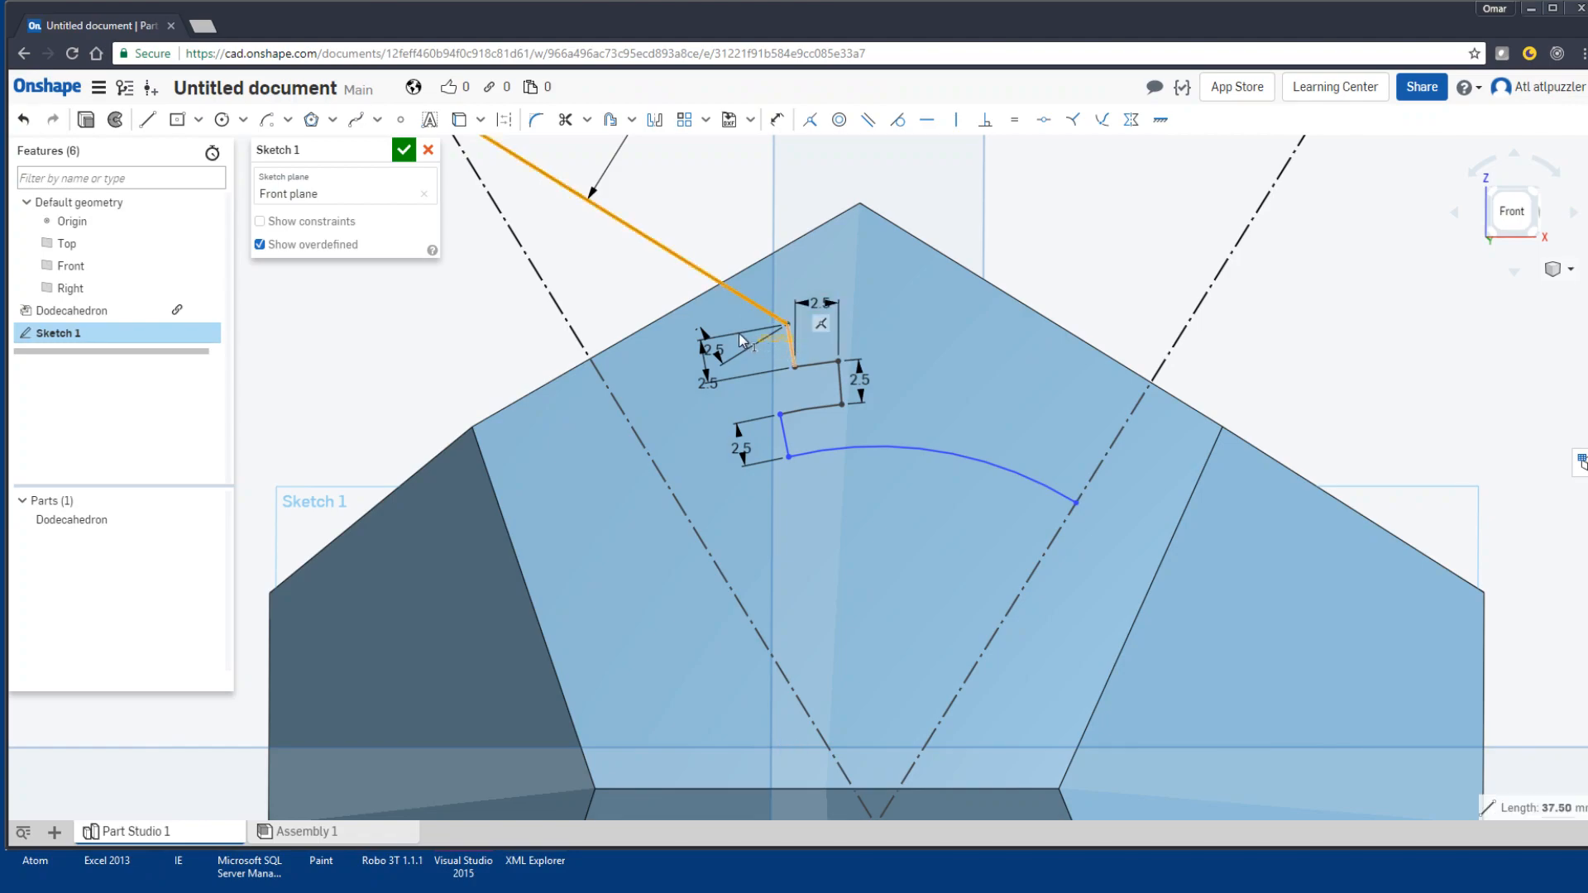
pyautogui.press('Escape')
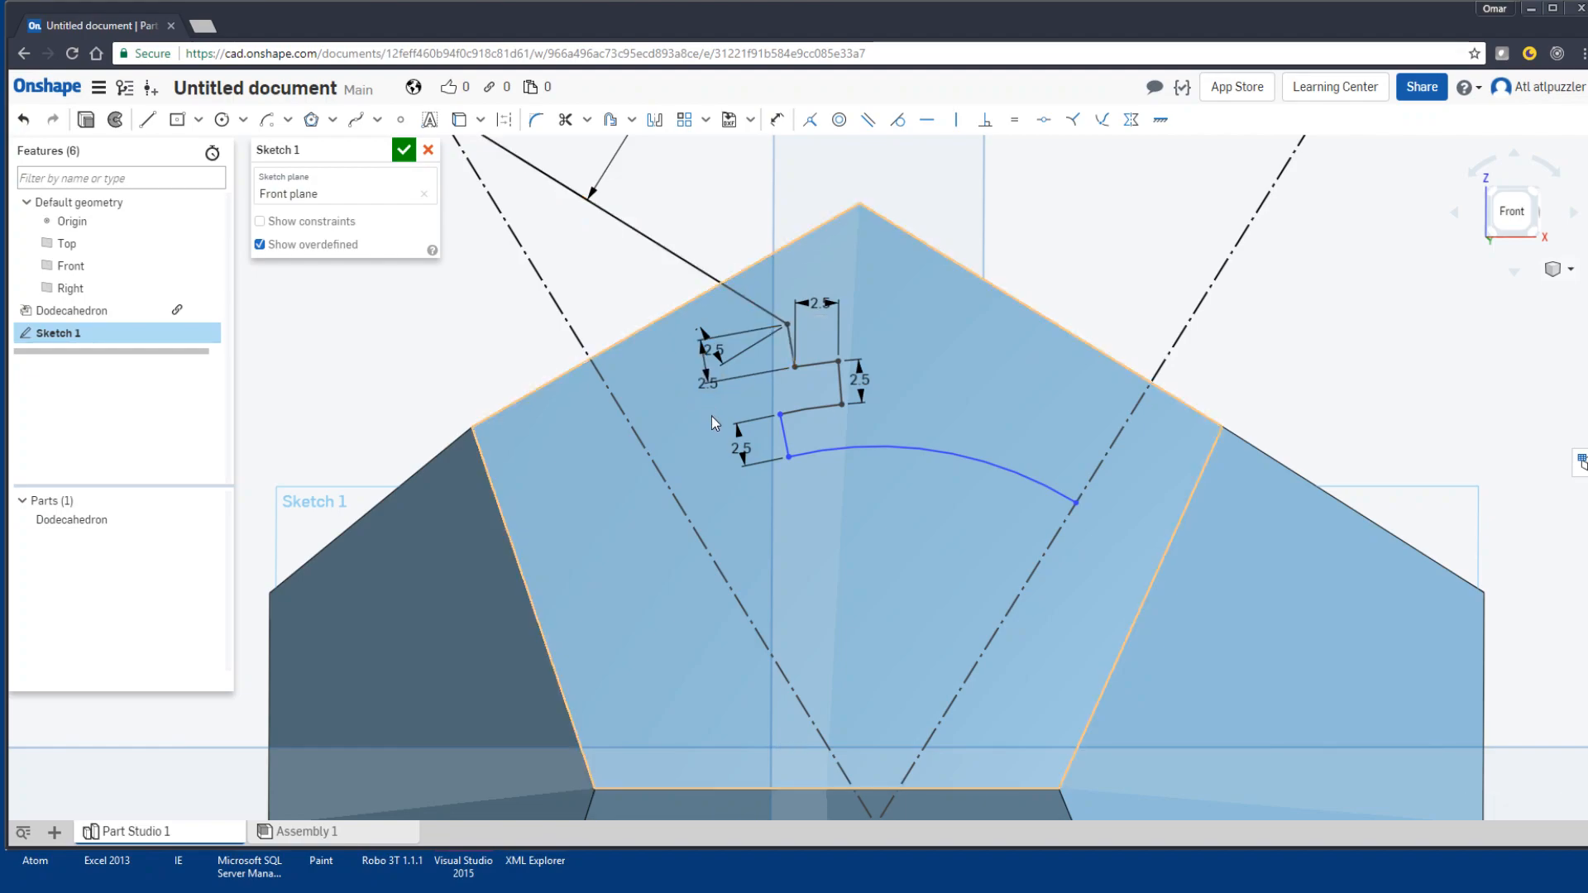
pyautogui.hotkey('ctrl', 'z')
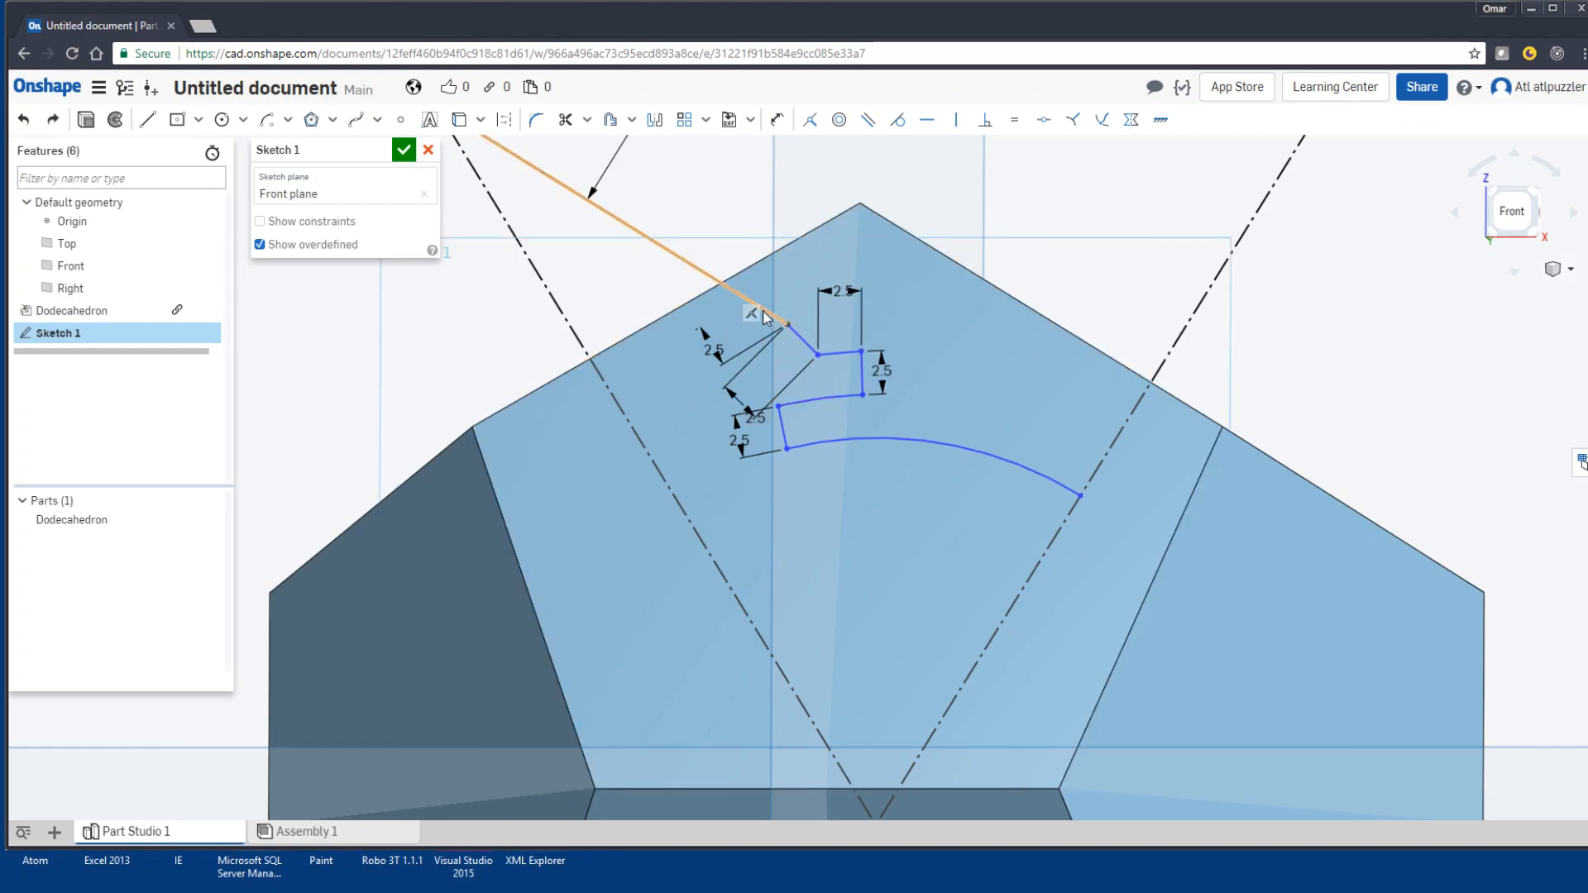
pyautogui.hotkey('ctrl', 'z')
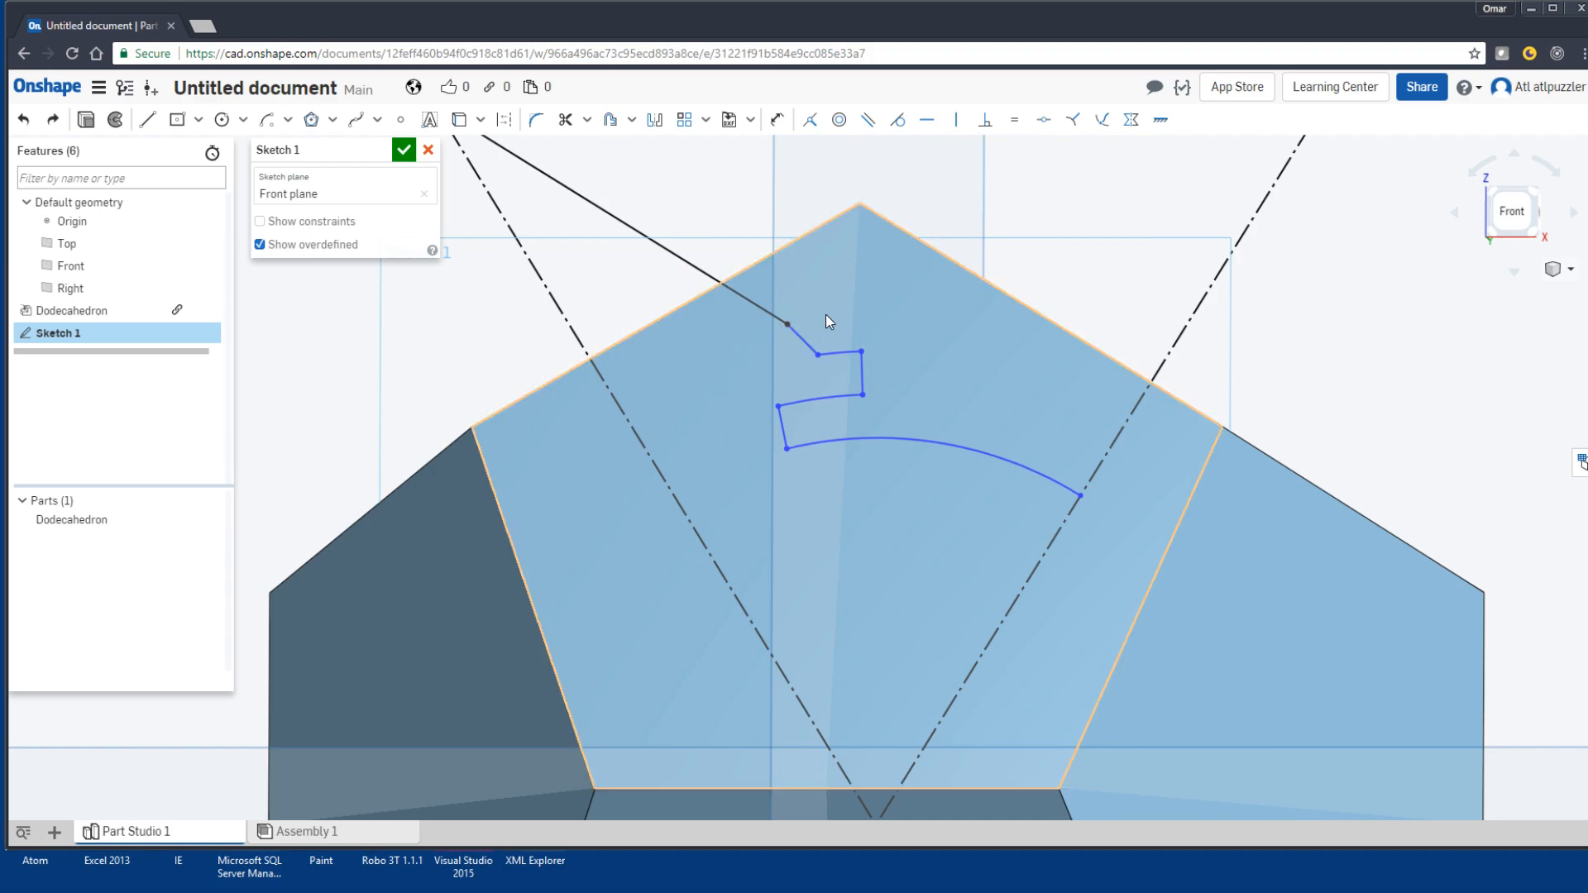
pyautogui.hotkey('ctrl', 'y')
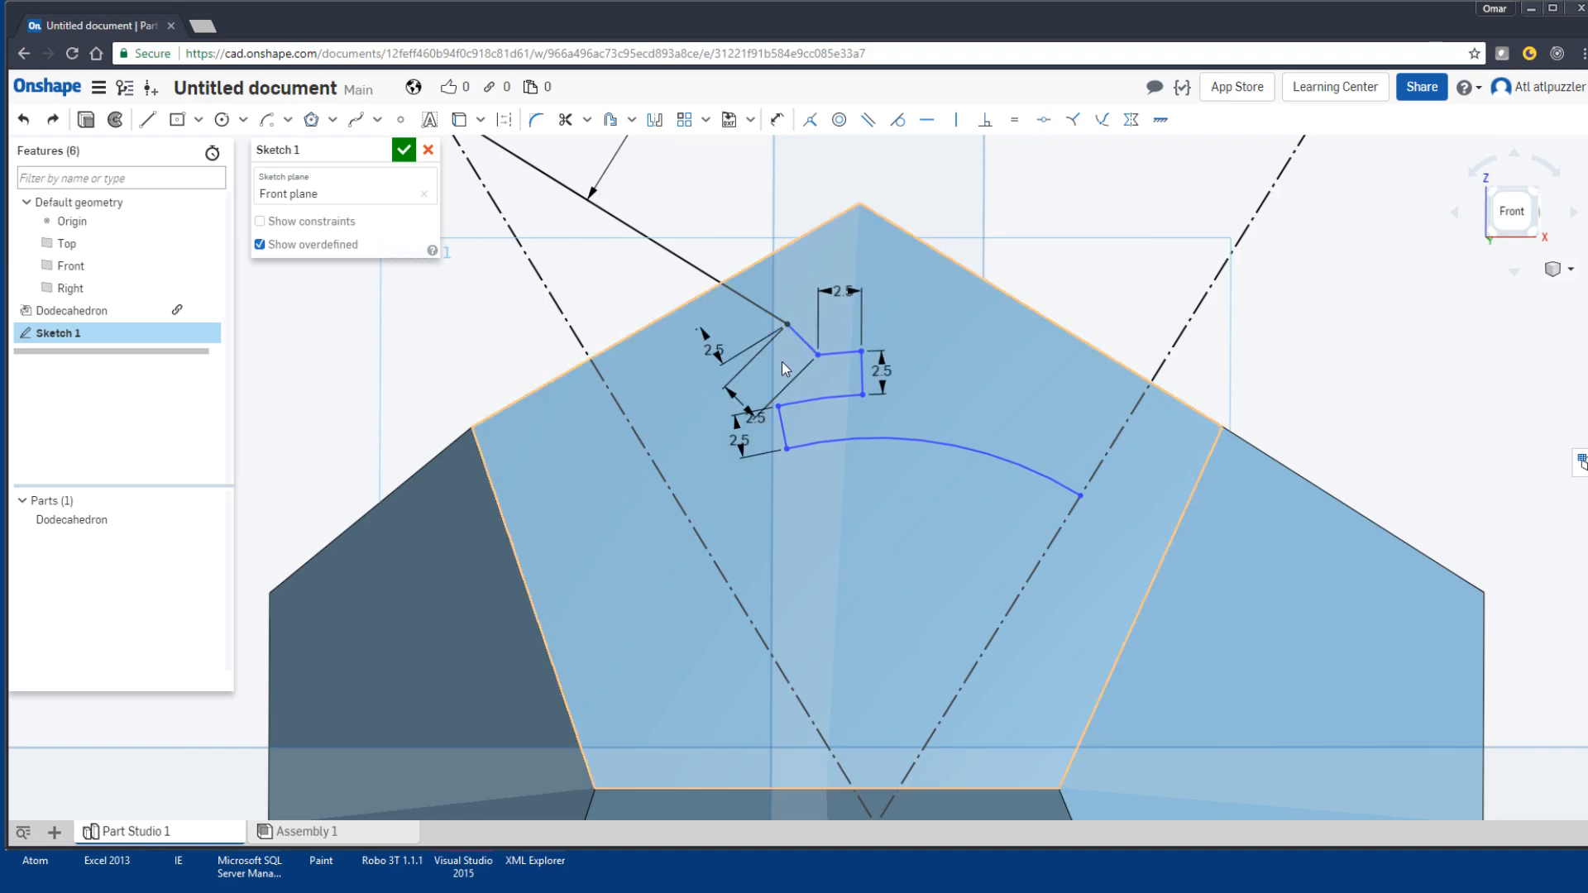
pyautogui.hotkey('ctrl', 'y')
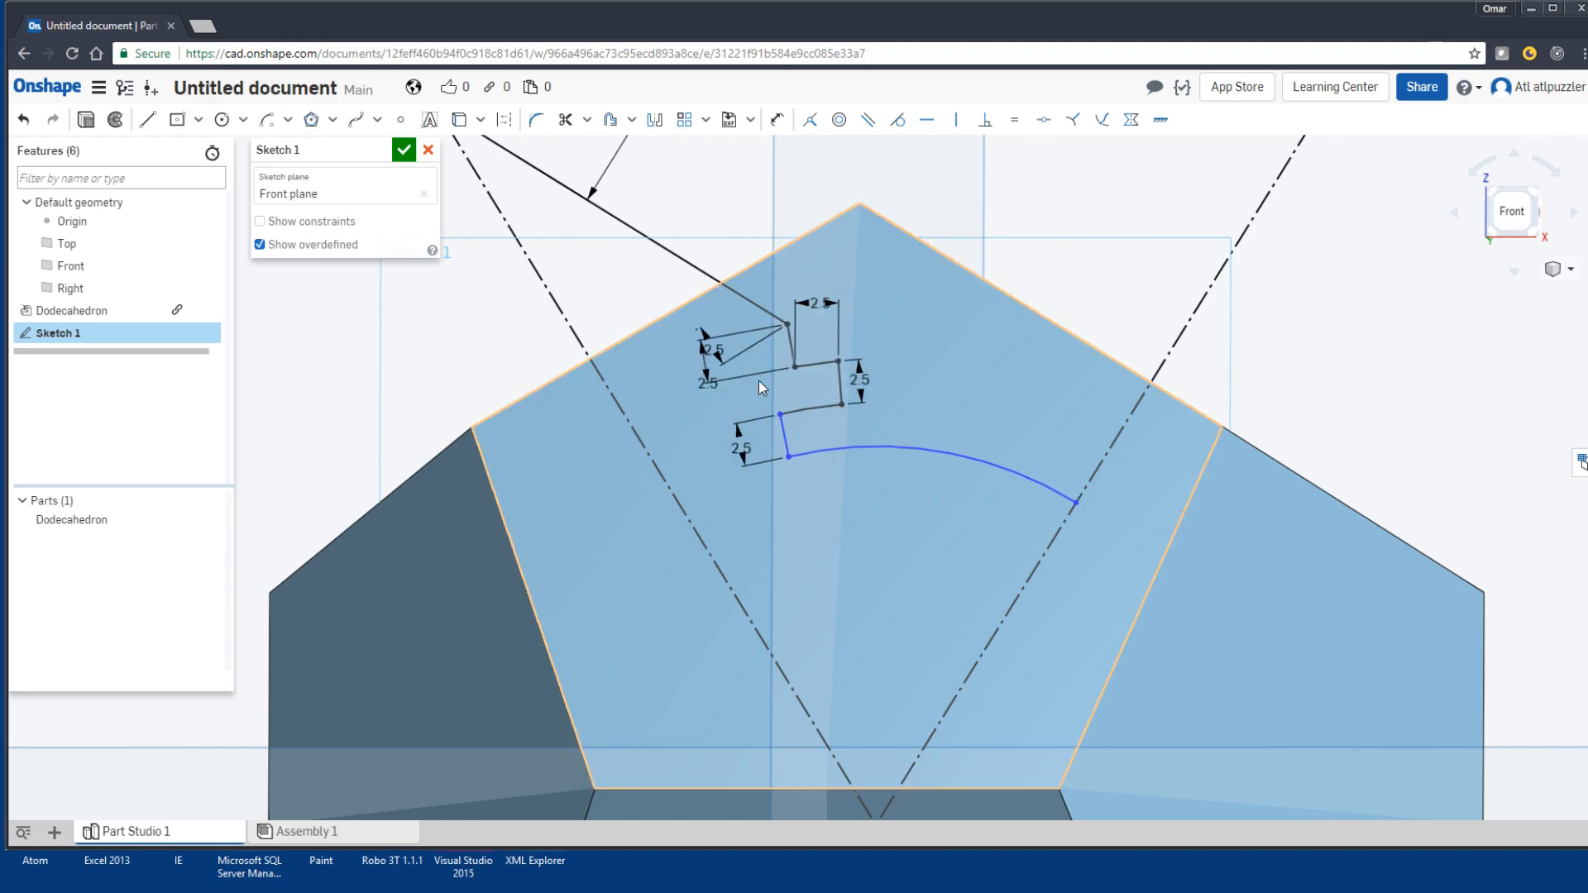
# Step: Accept and close the finished profile sketch
pyautogui.scroll(-5, 846, 360)
pyautogui.scroll(3, 844, 360)
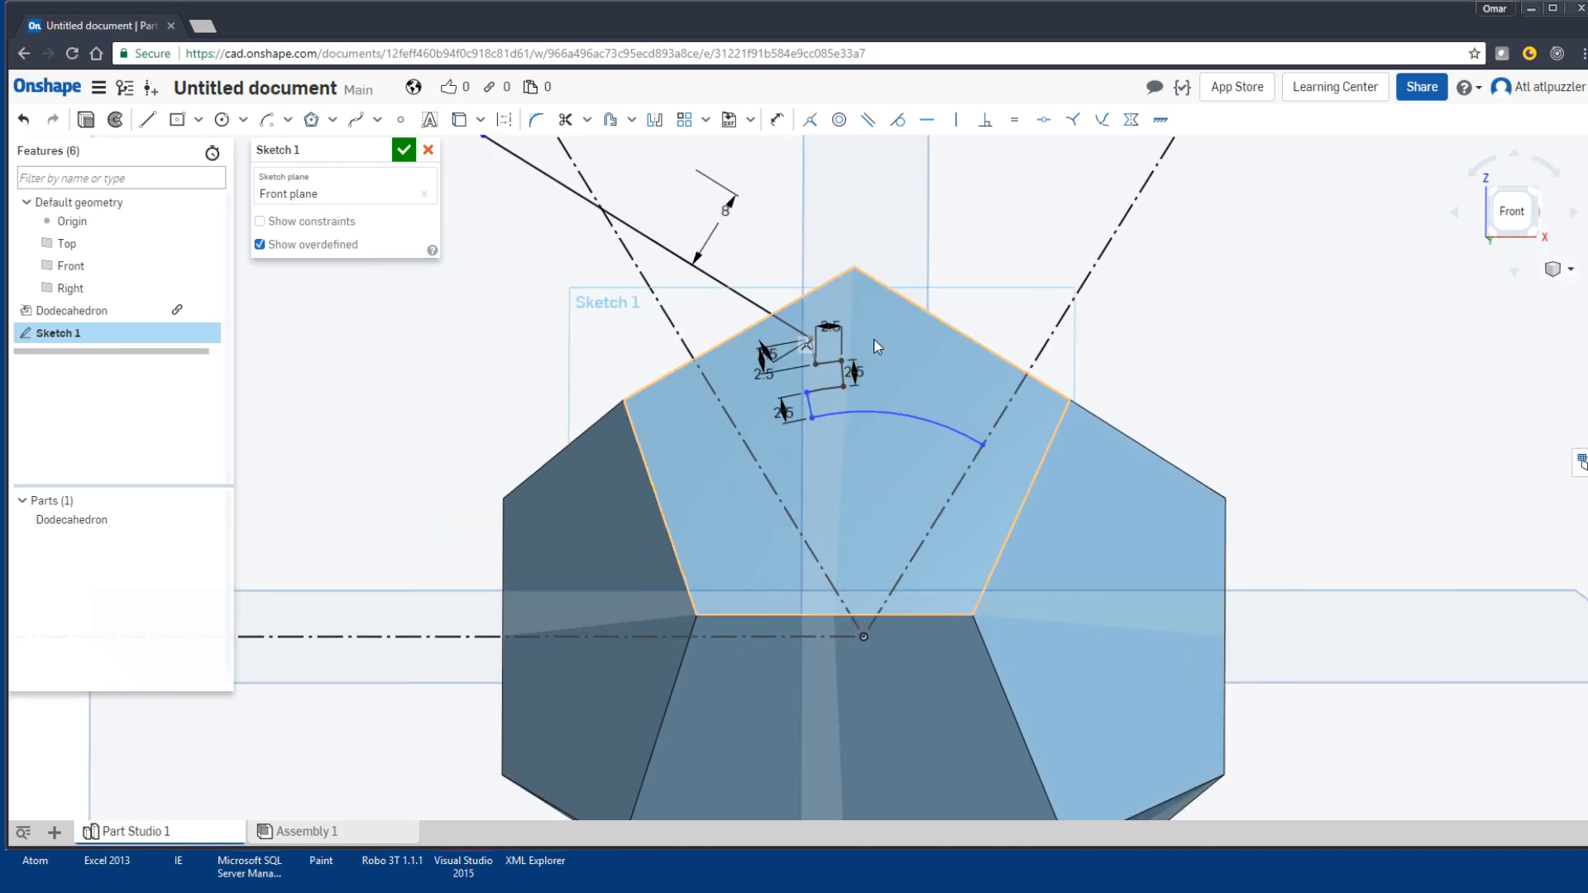
pyautogui.click(403, 151)
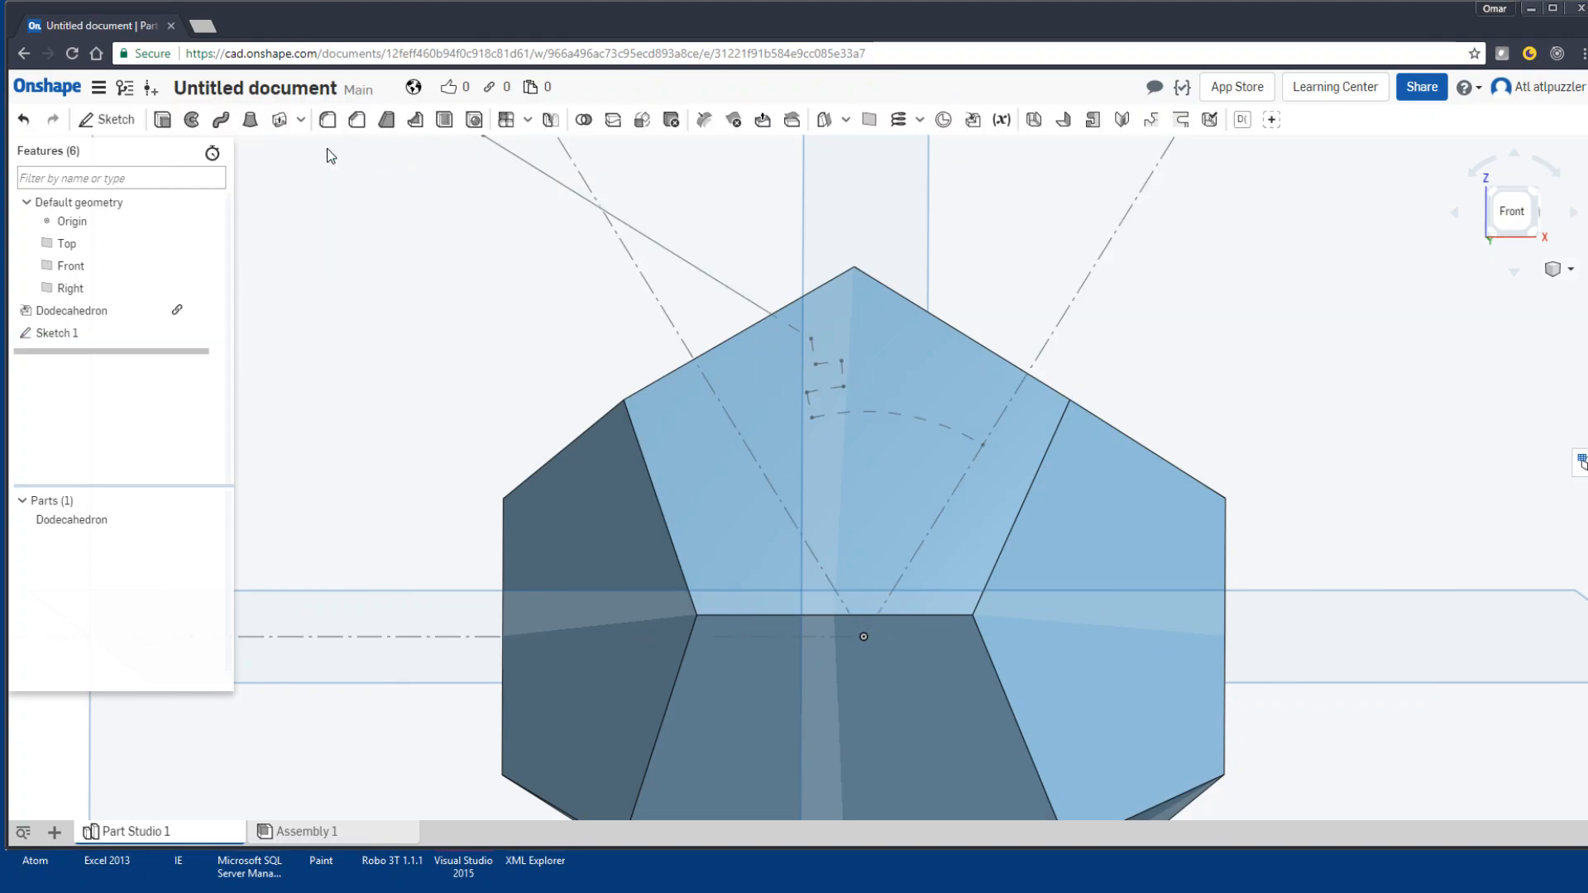
# Step: Revolve Sketch 1 as a new surface through a full turn about its construction line running up to the right from the origin
pyautogui.click(191, 120)
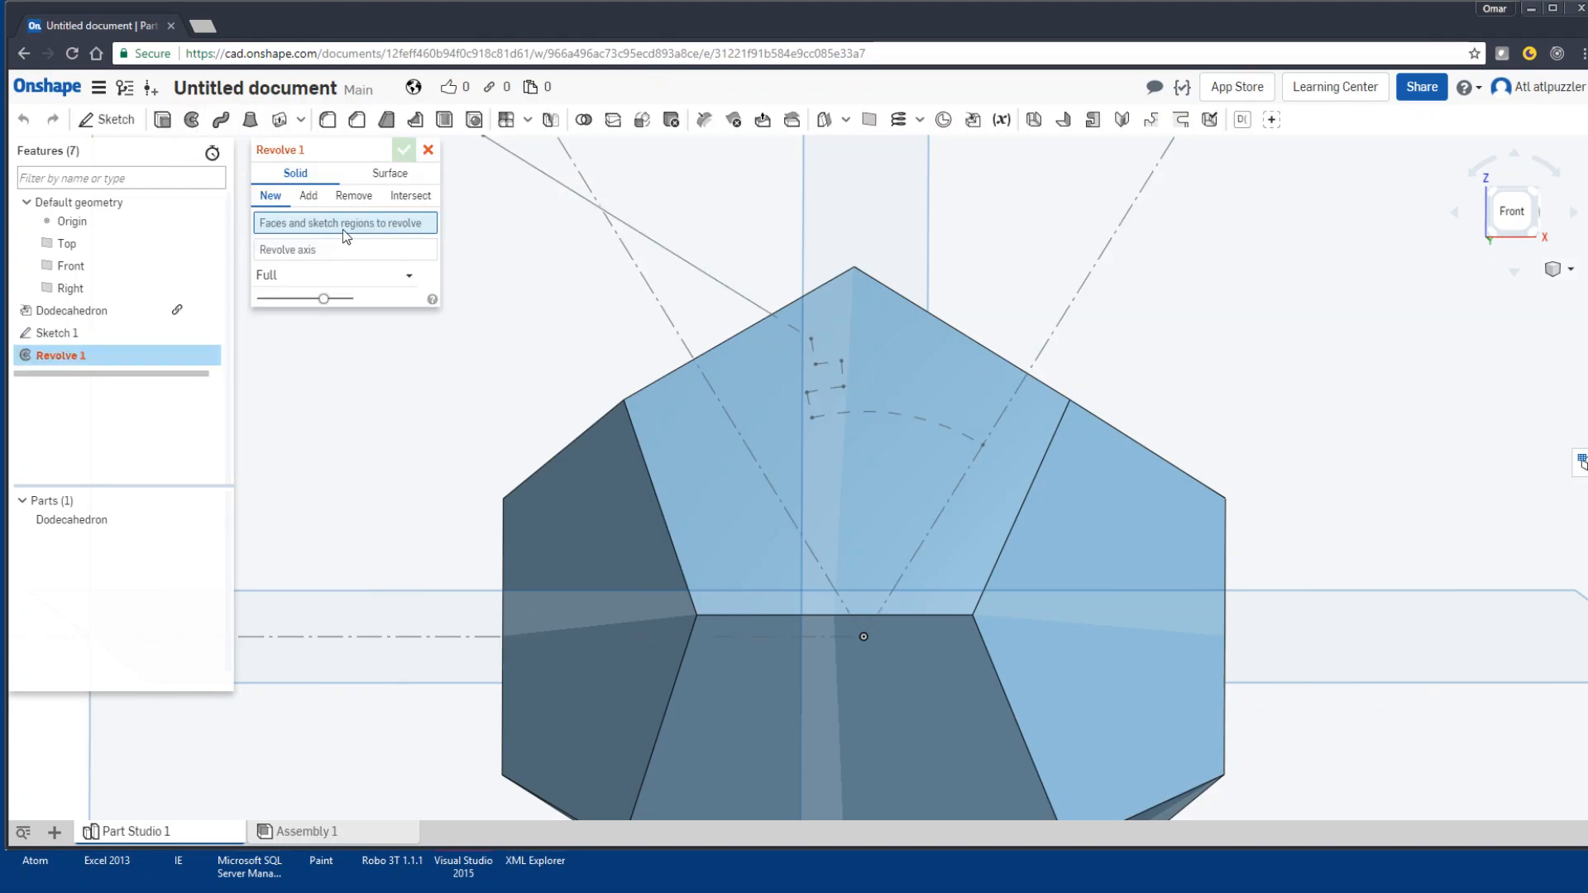
pyautogui.click(97, 339)
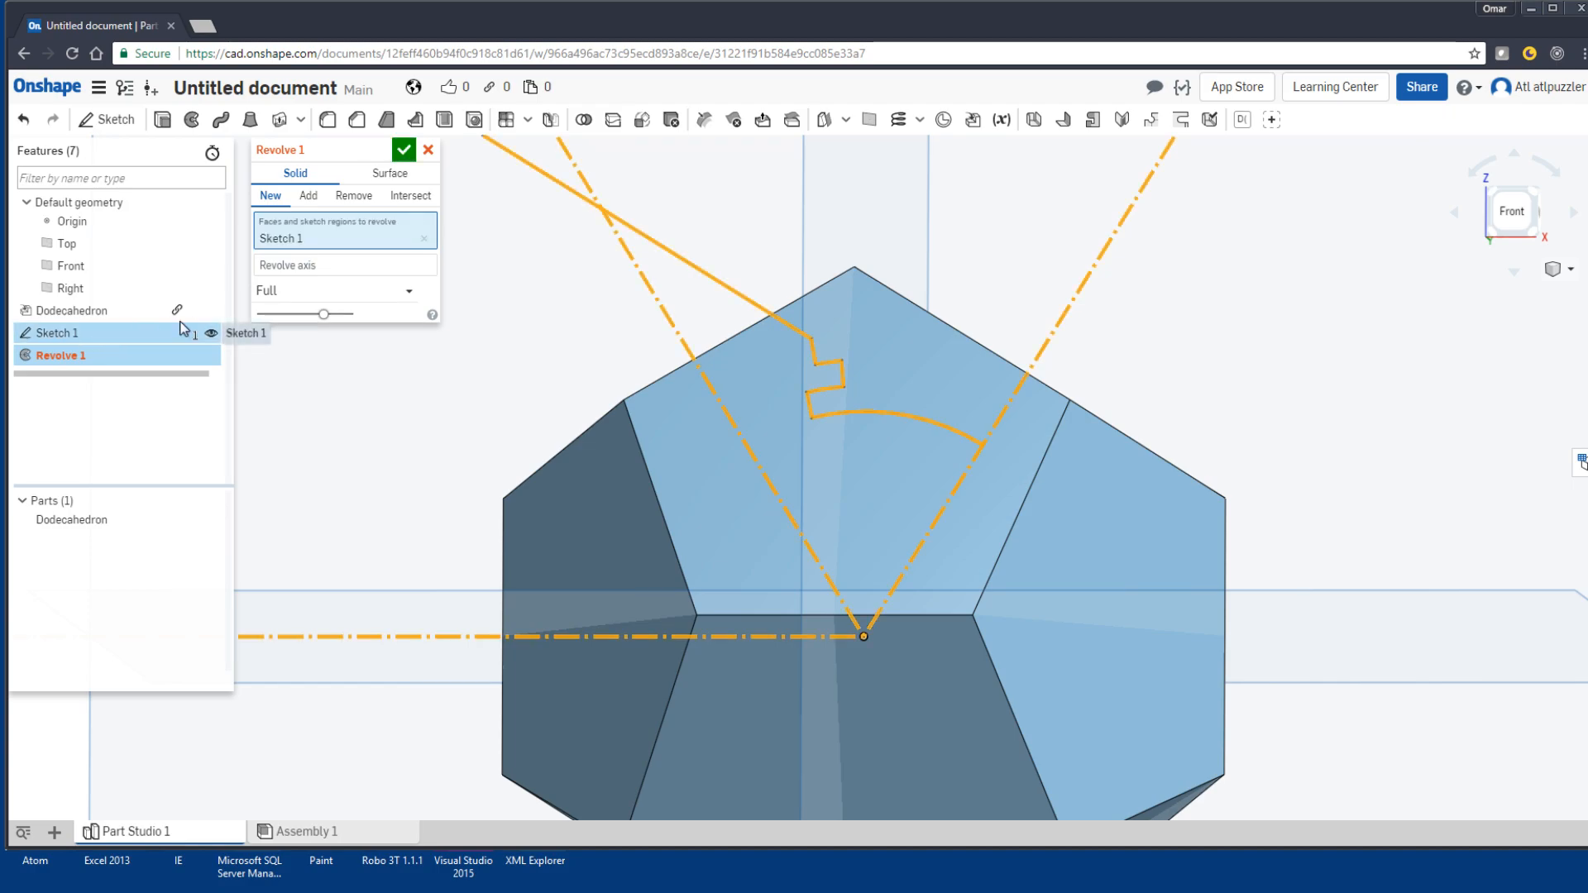
pyautogui.click(360, 266)
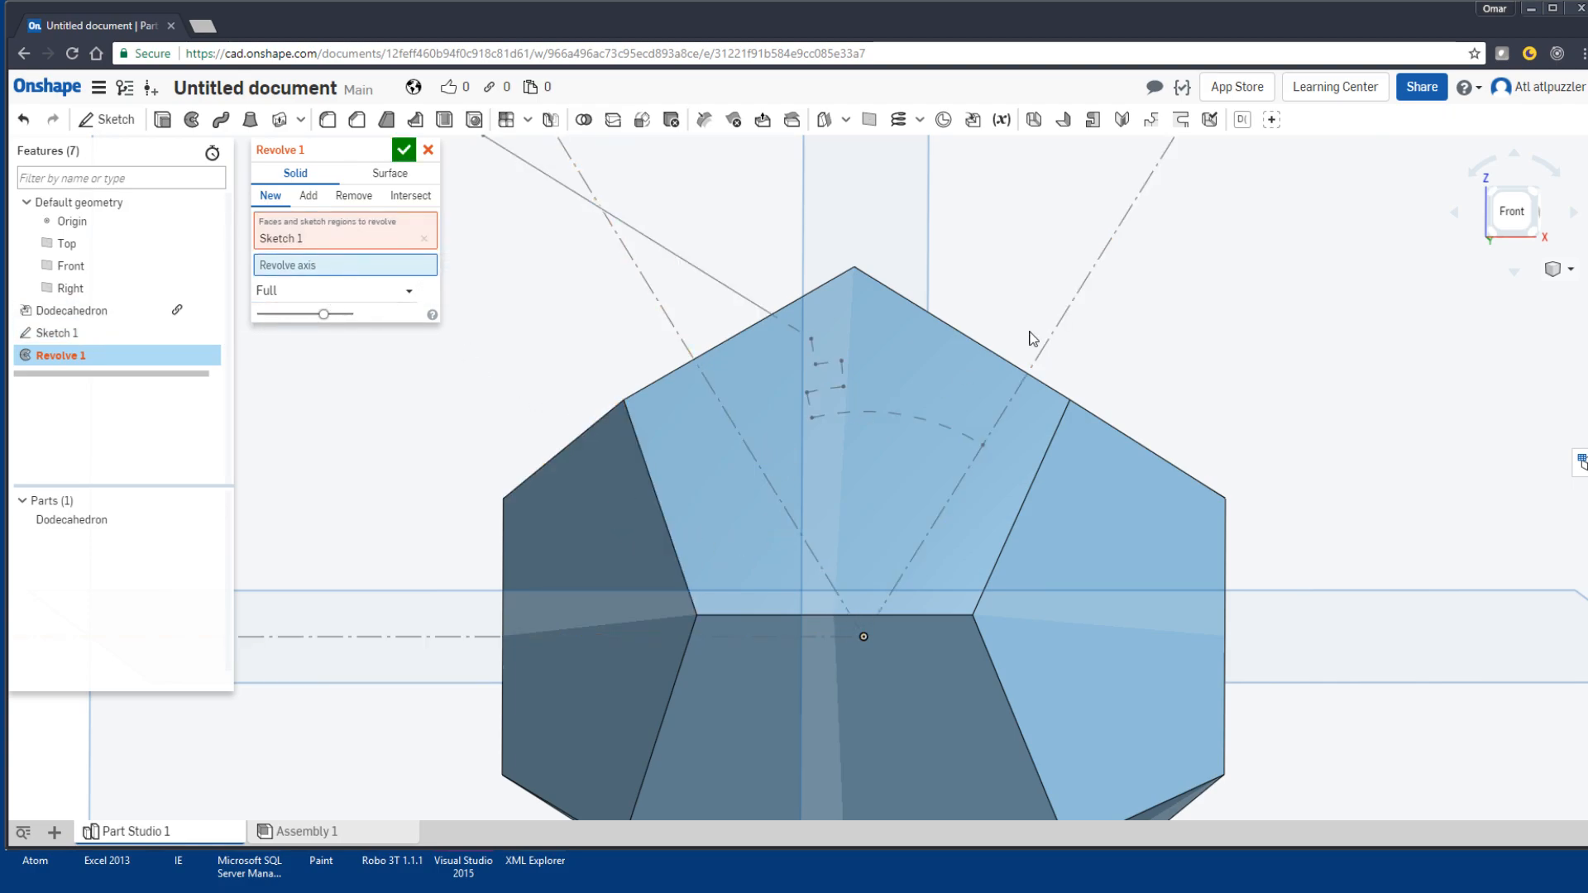
pyautogui.click(1078, 289)
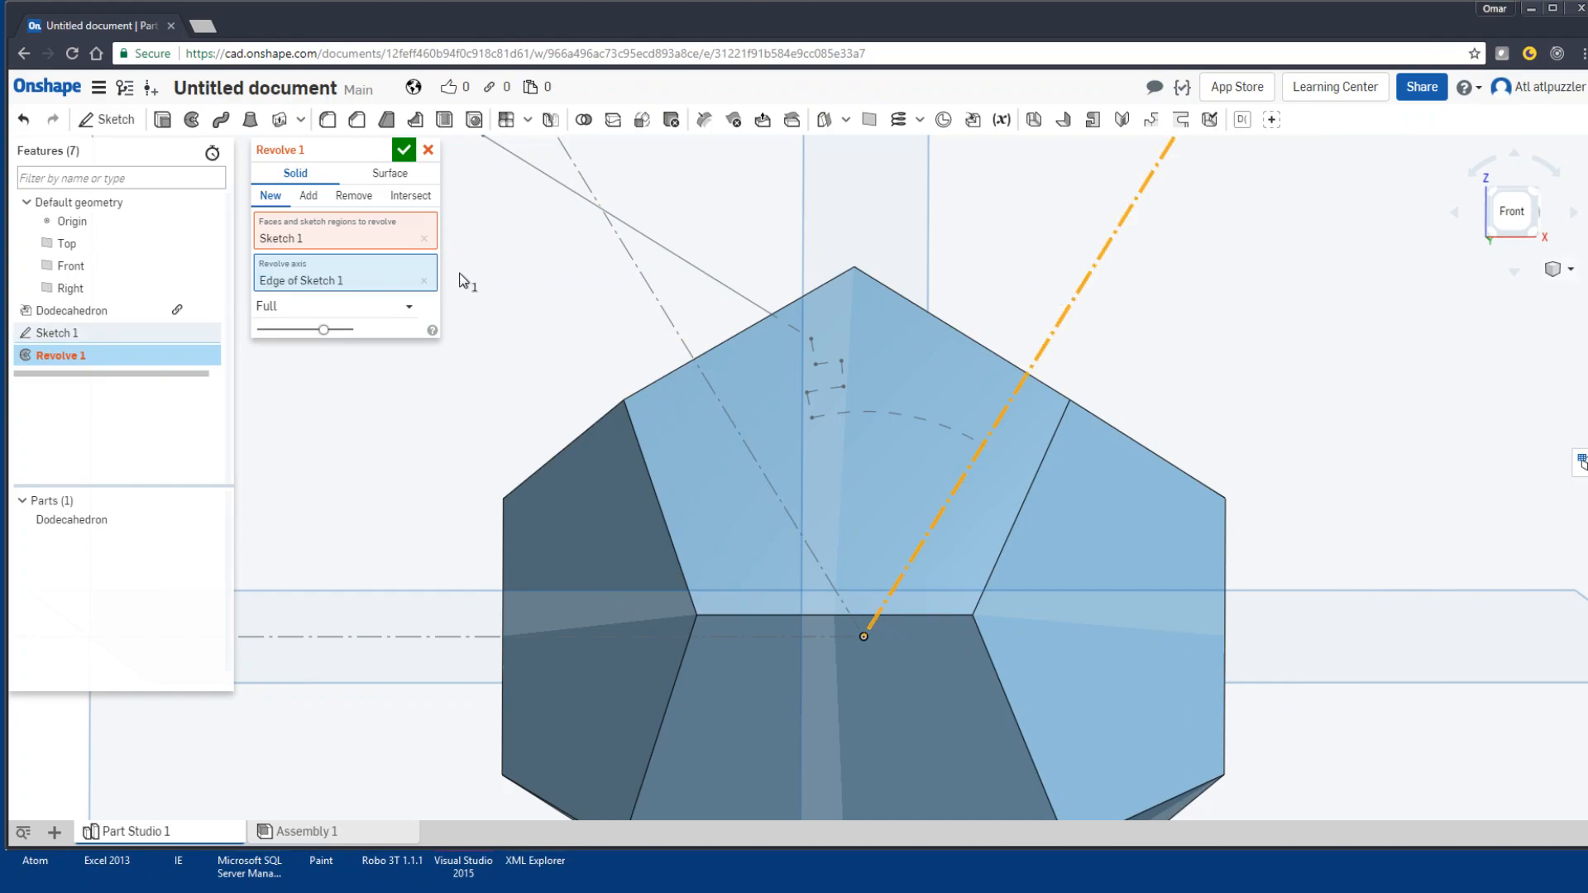
pyautogui.click(391, 174)
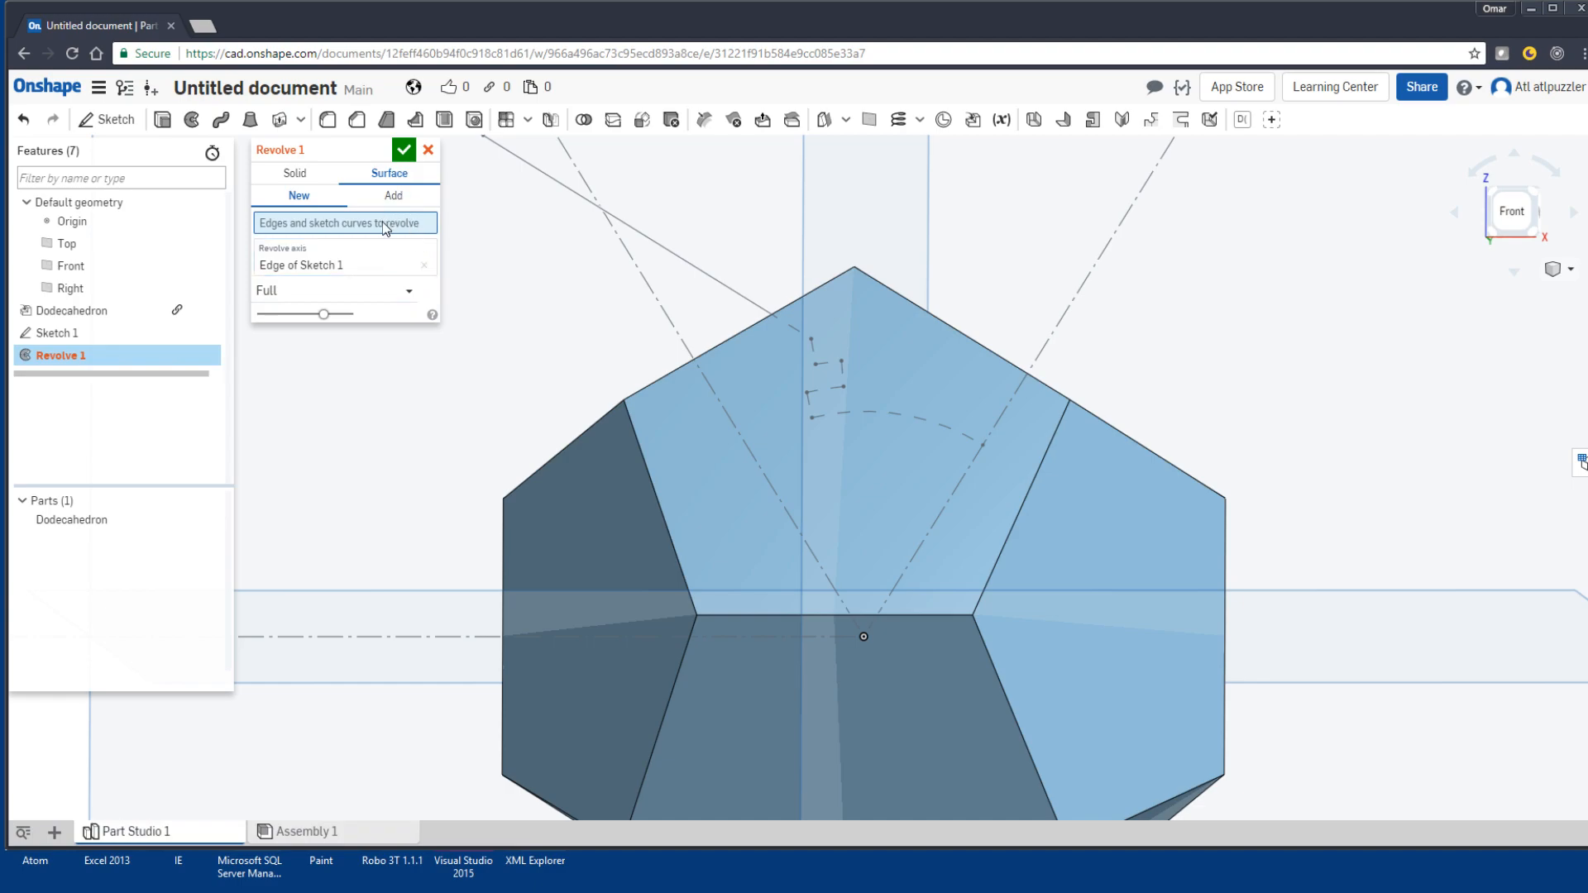
pyautogui.click(48, 333)
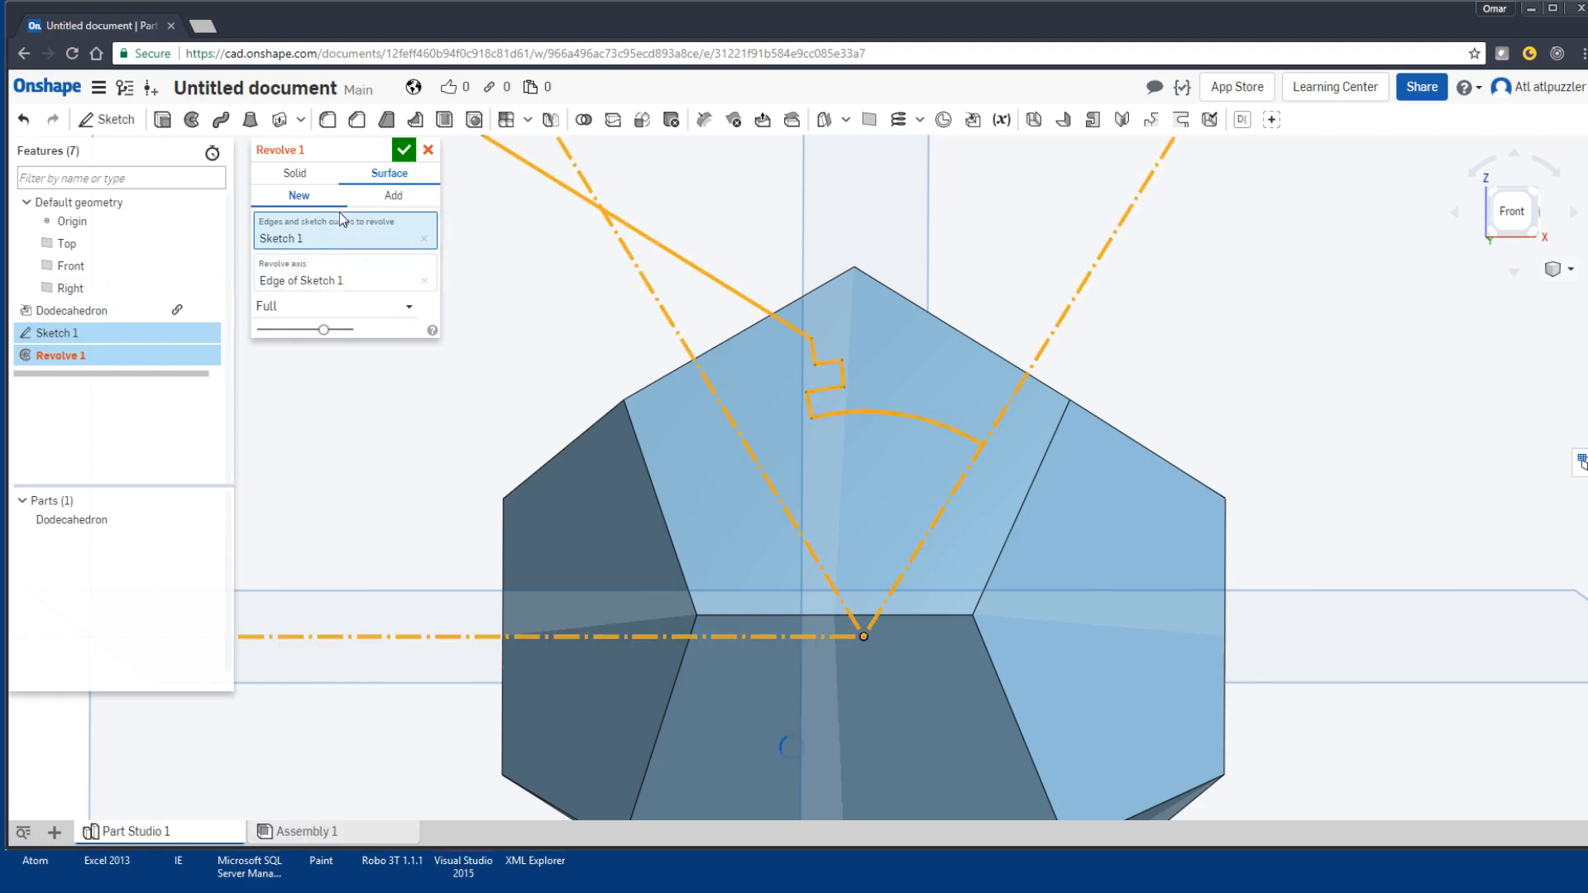
pyautogui.click(403, 150)
# Step: Hide the dodecahedron to examine the revolved surface's stepped profile, and show the dodecahedron again
pyautogui.moveTo(447, 362); pyautogui.dragTo(297, 422, button='right')
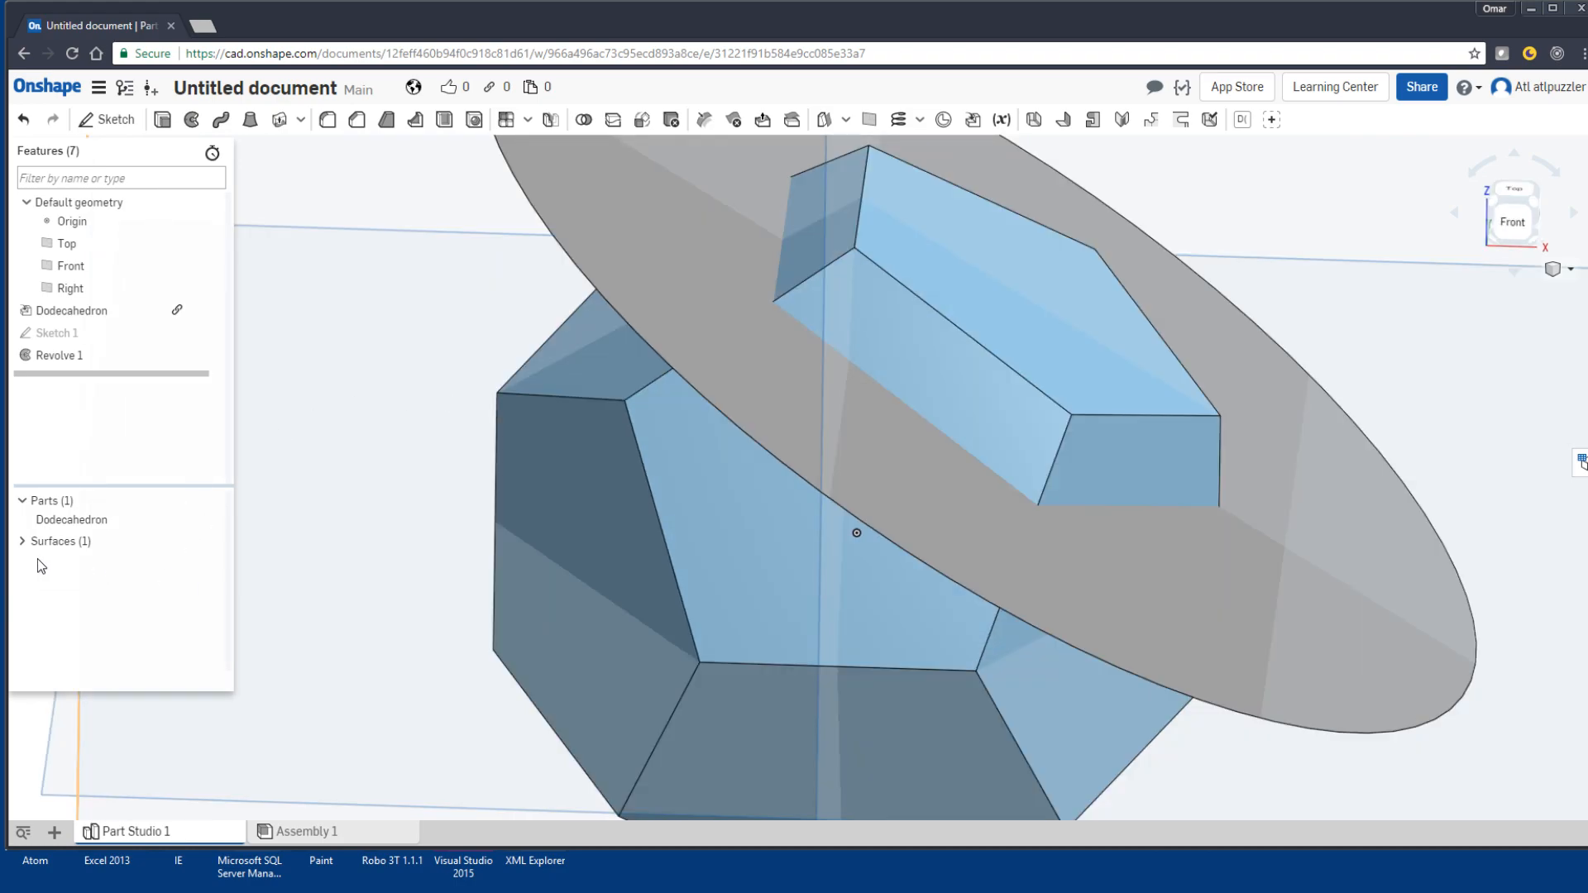
pyautogui.click(213, 520)
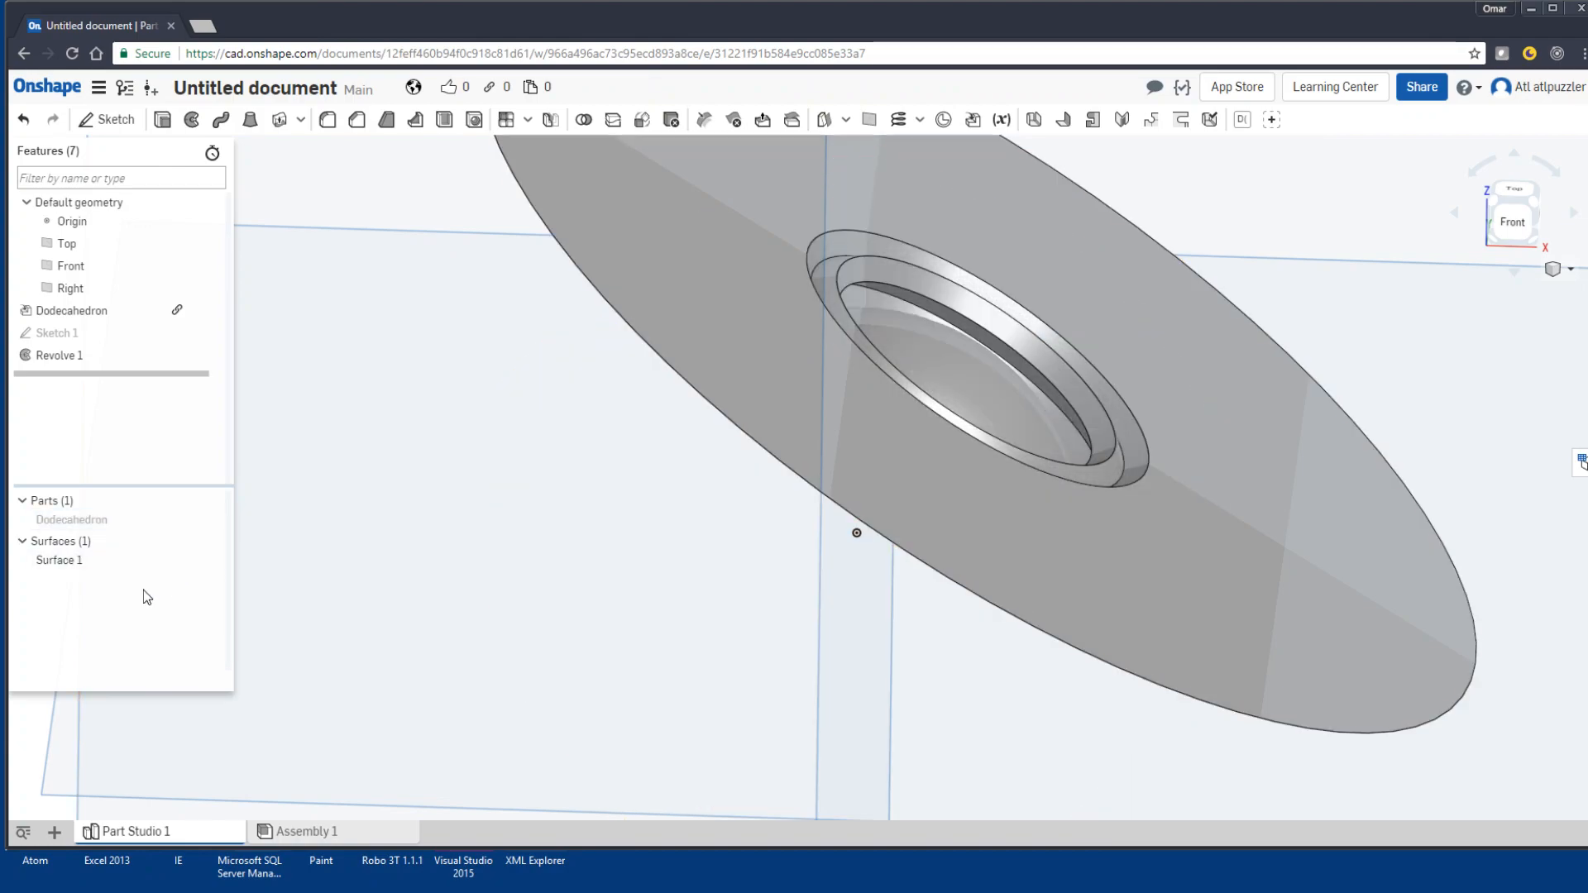
pyautogui.click(71, 561)
pyautogui.click(70, 562)
pyautogui.moveTo(341, 504); pyautogui.dragTo(240, 546, button='right')
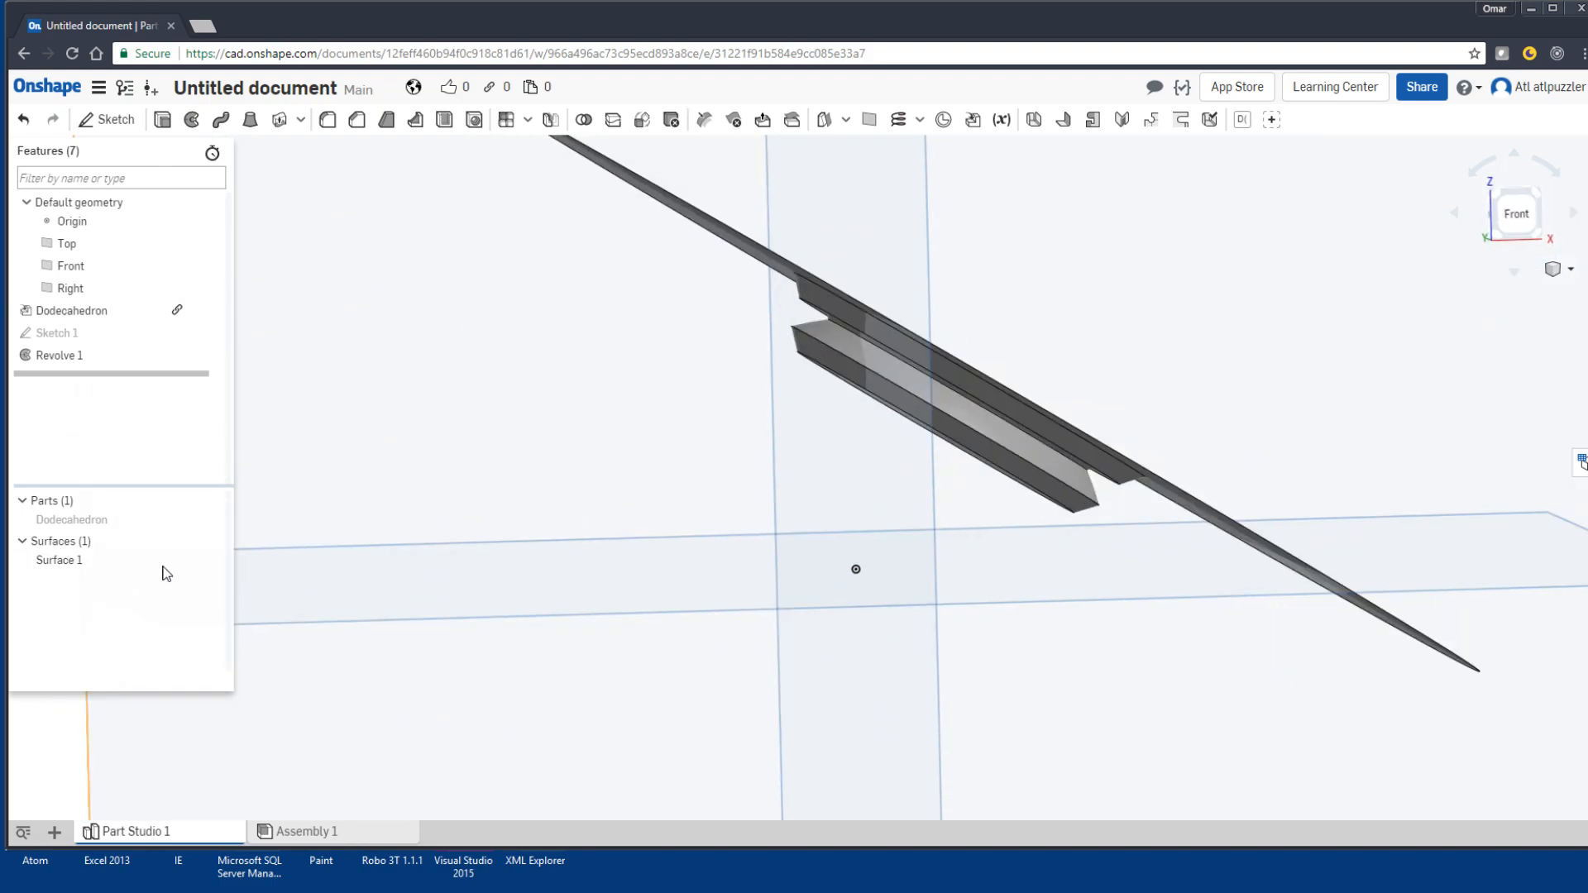
pyautogui.click(208, 520)
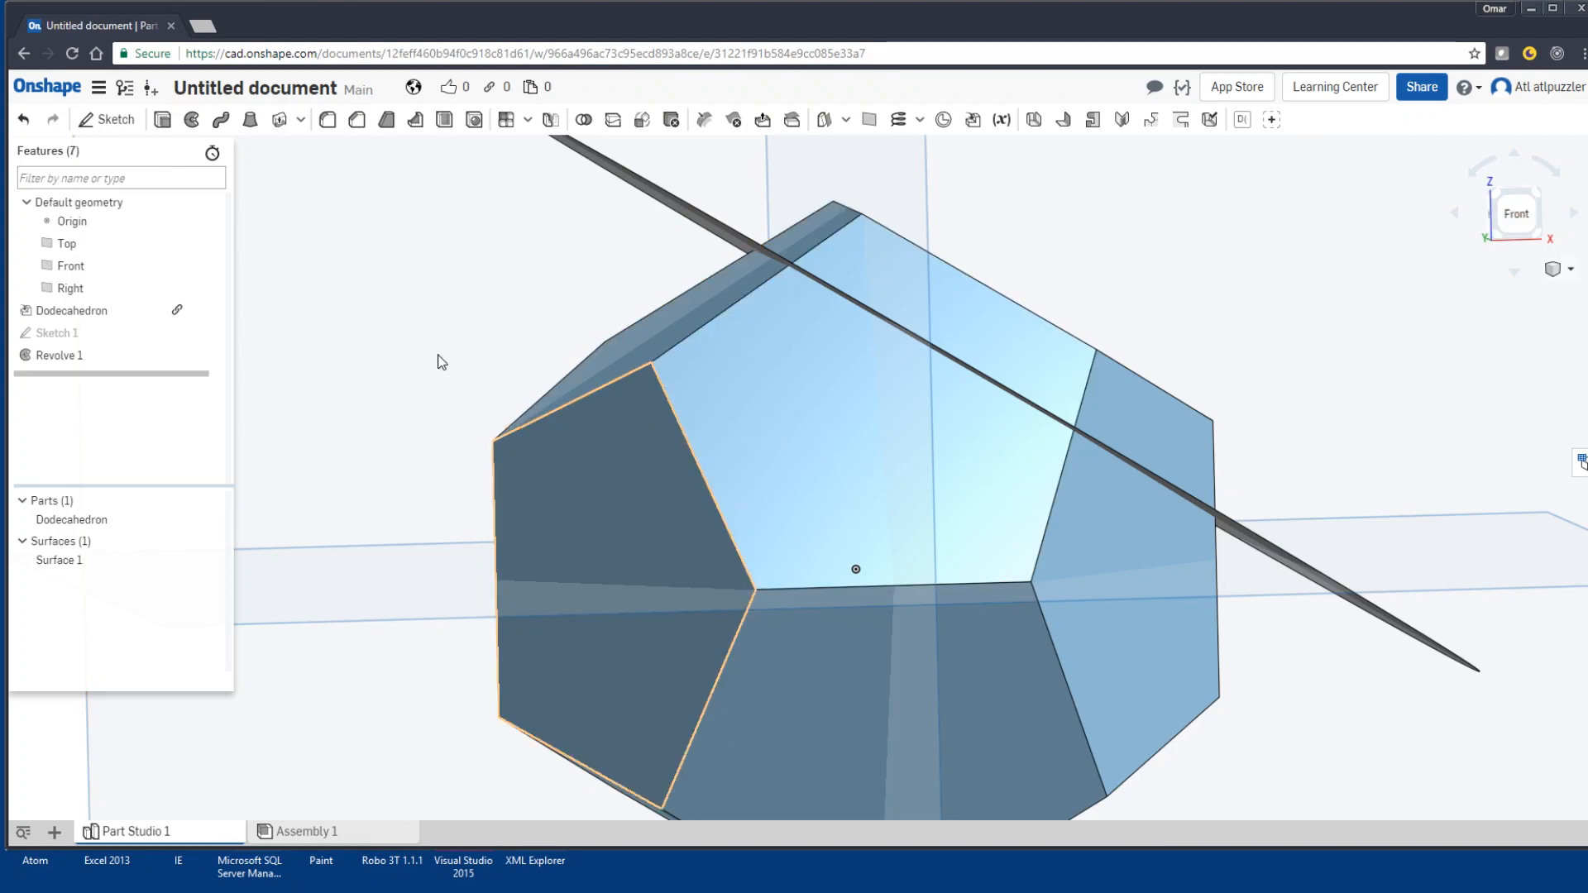
# Step: Mirror the revolved surface about the Right plane as a new surface
pyautogui.moveTo(643, 331); pyautogui.dragTo(539, 332, button='right')
pyautogui.scroll(-5, 537, 330)
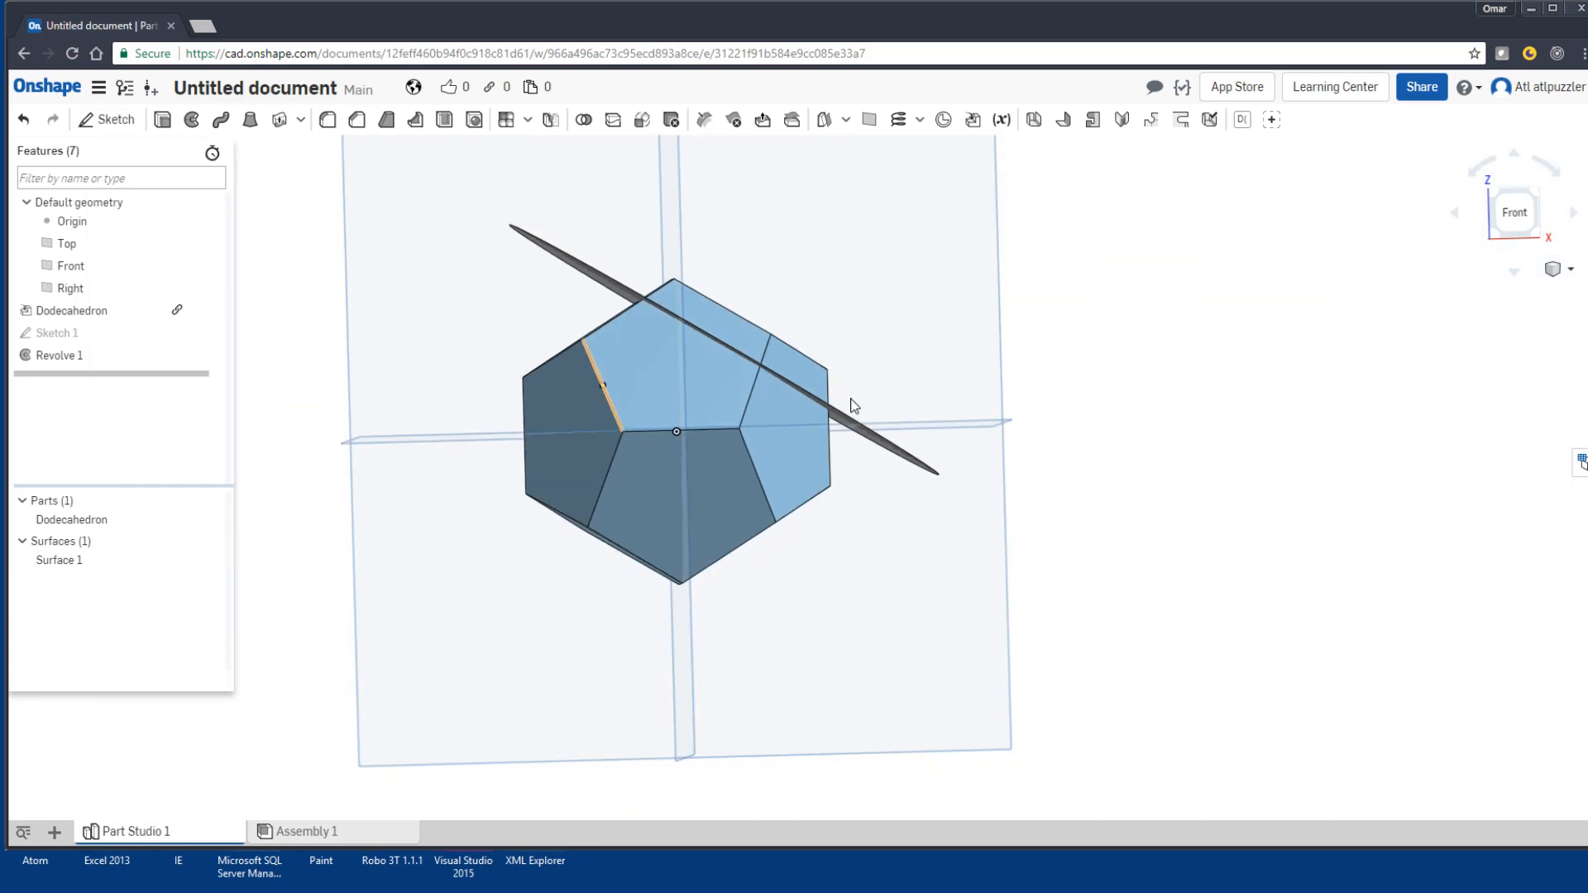
pyautogui.click(1498, 223)
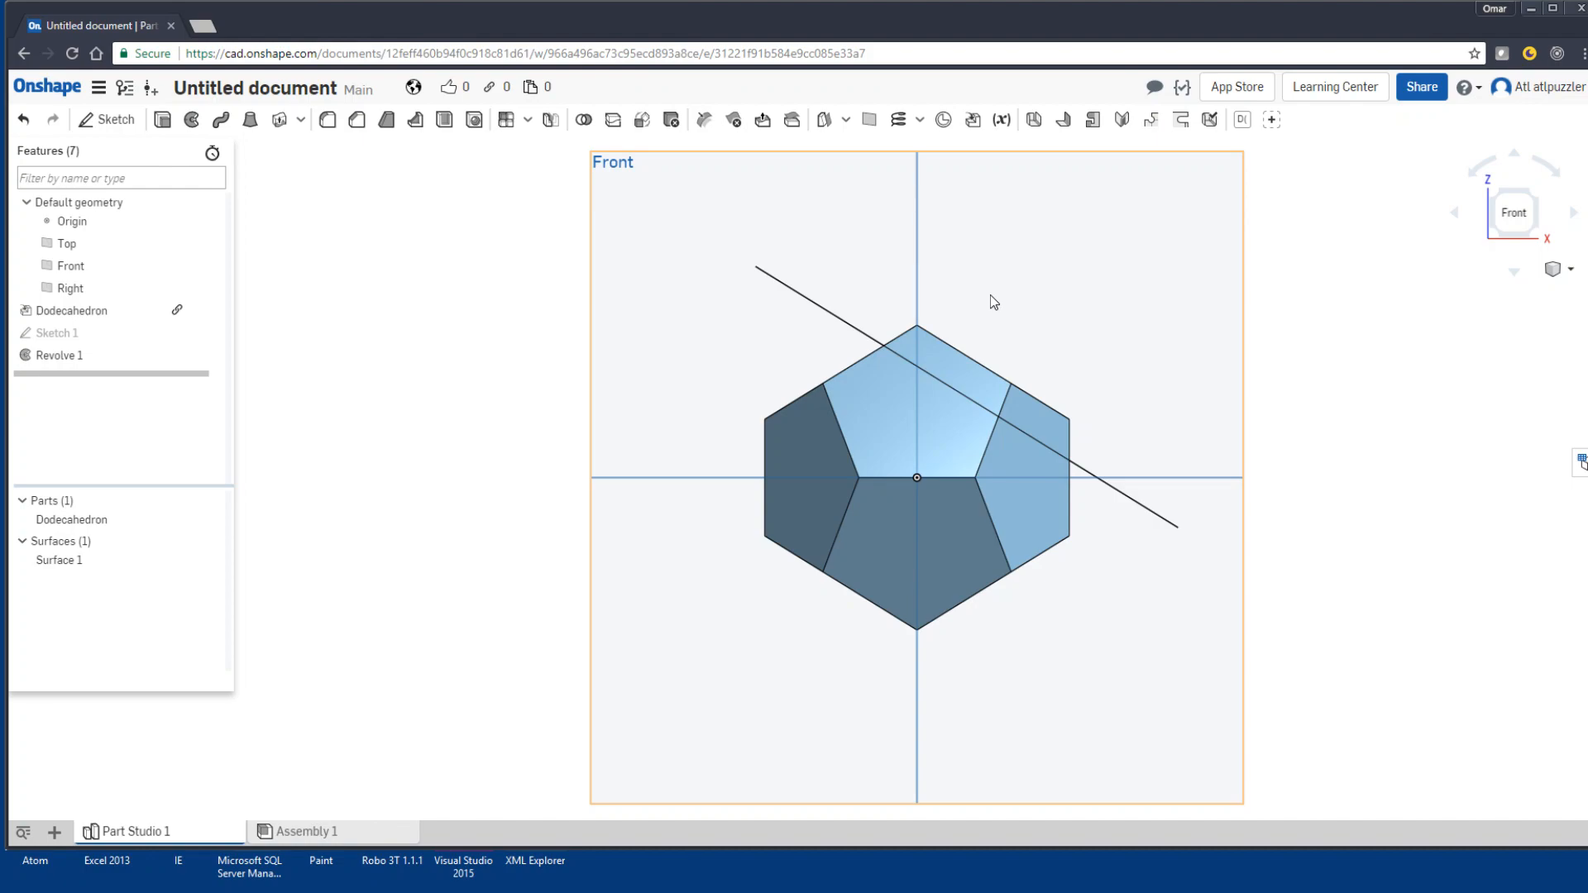
pyautogui.moveTo(561, 278); pyautogui.dragTo(543, 273, button='right')
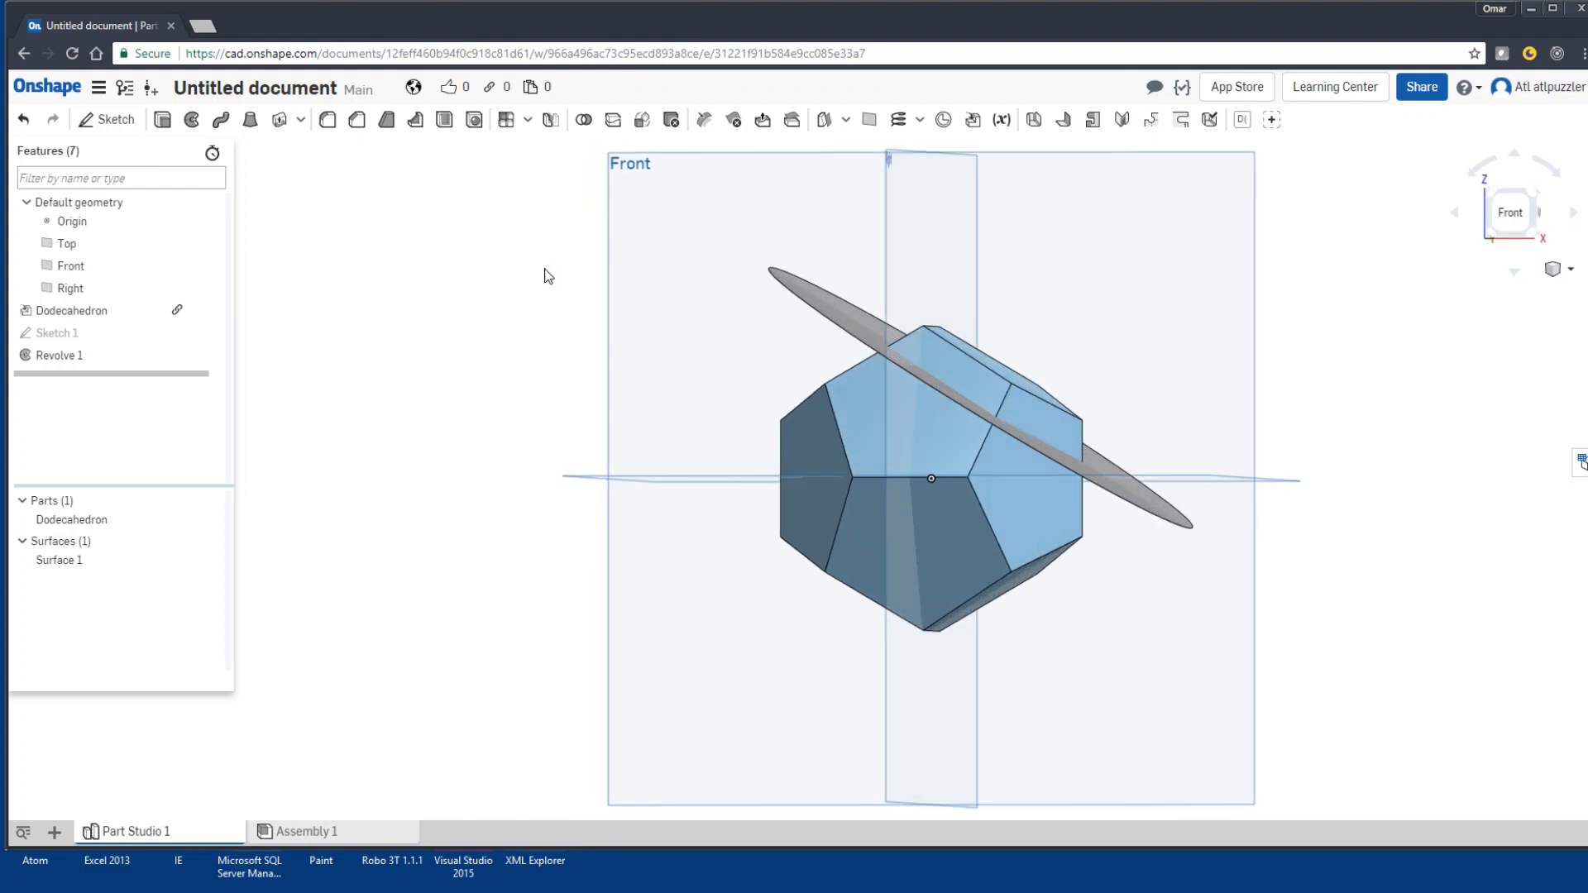
pyautogui.moveTo(903, 265)
pyautogui.mouseDown(button='right')
pyautogui.moveTo(837, 258)
pyautogui.moveTo(919, 265)
pyautogui.mouseUp(button='right')
pyautogui.click(1507, 227)
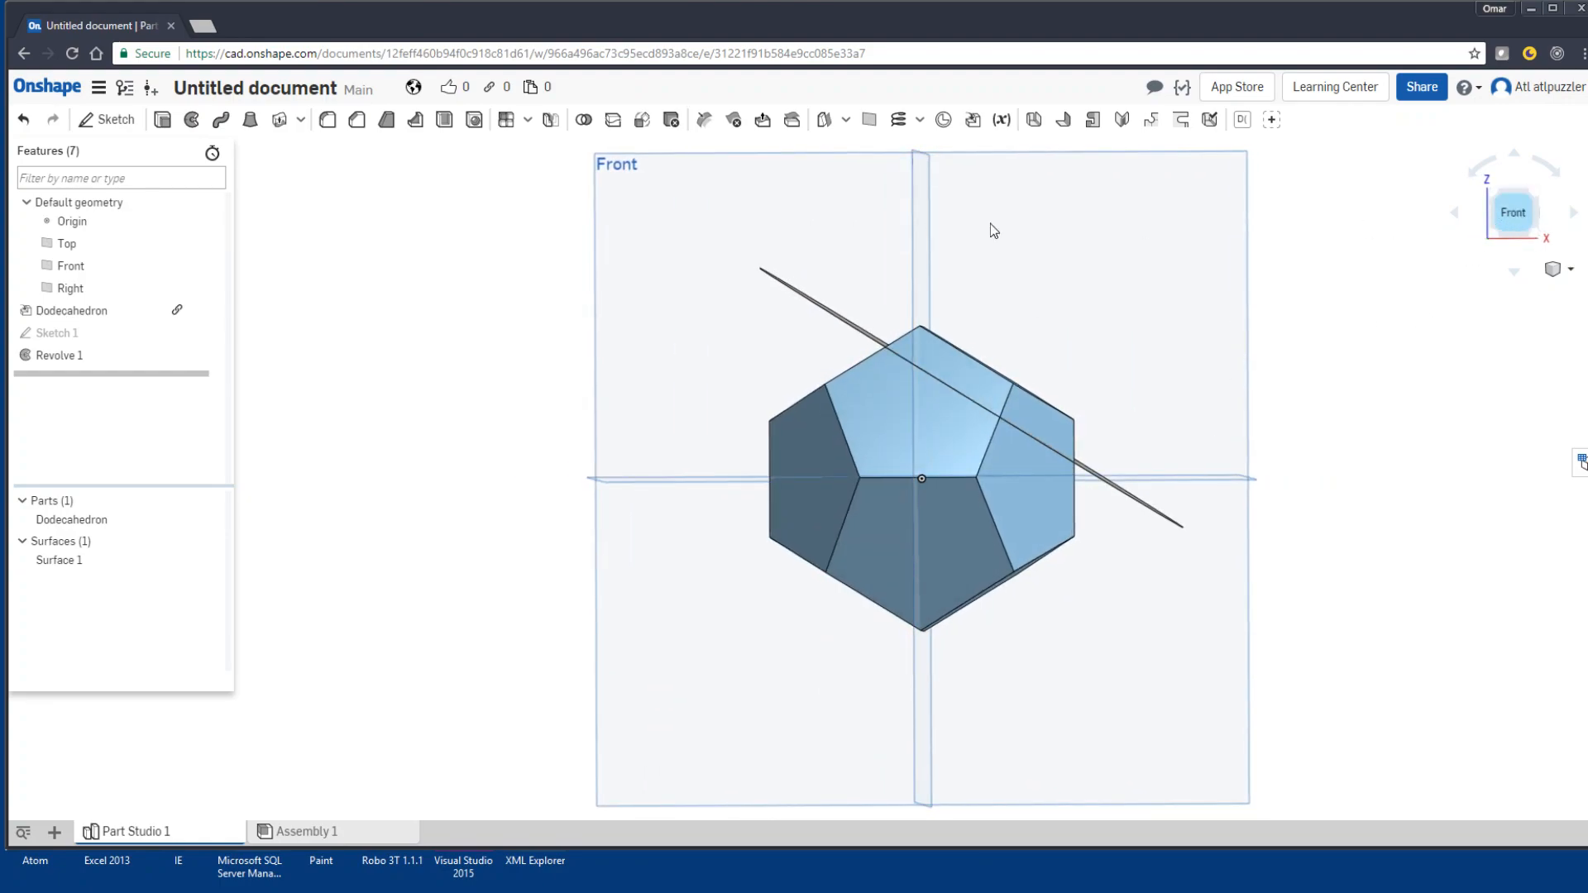
pyautogui.click(550, 122)
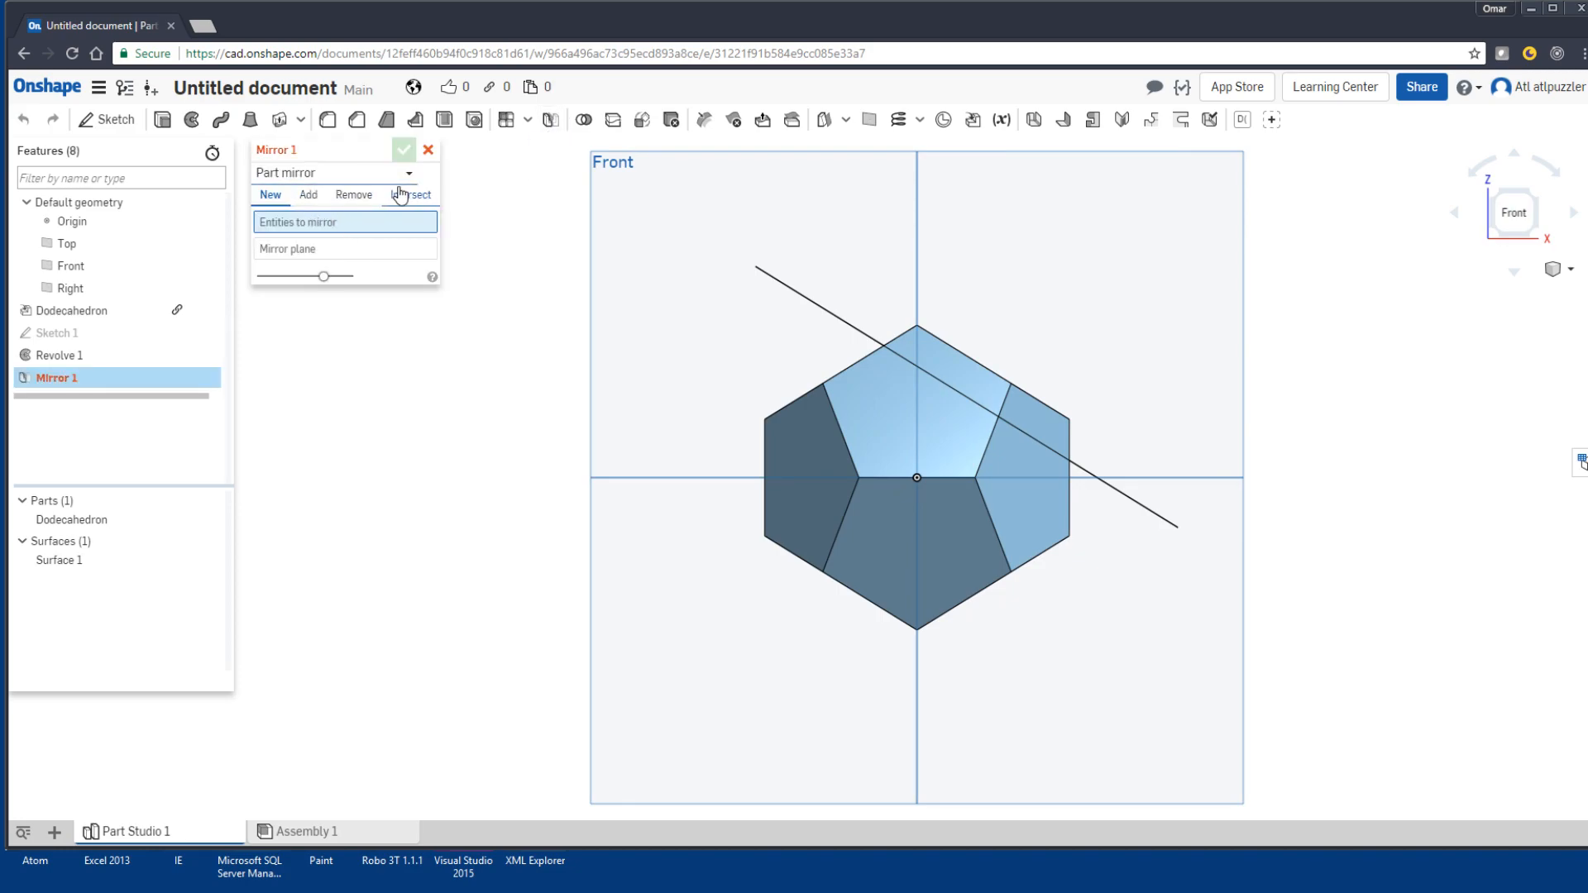
pyautogui.click(801, 299)
pyautogui.moveTo(550, 277); pyautogui.dragTo(576, 297, button='right')
pyautogui.click(393, 267)
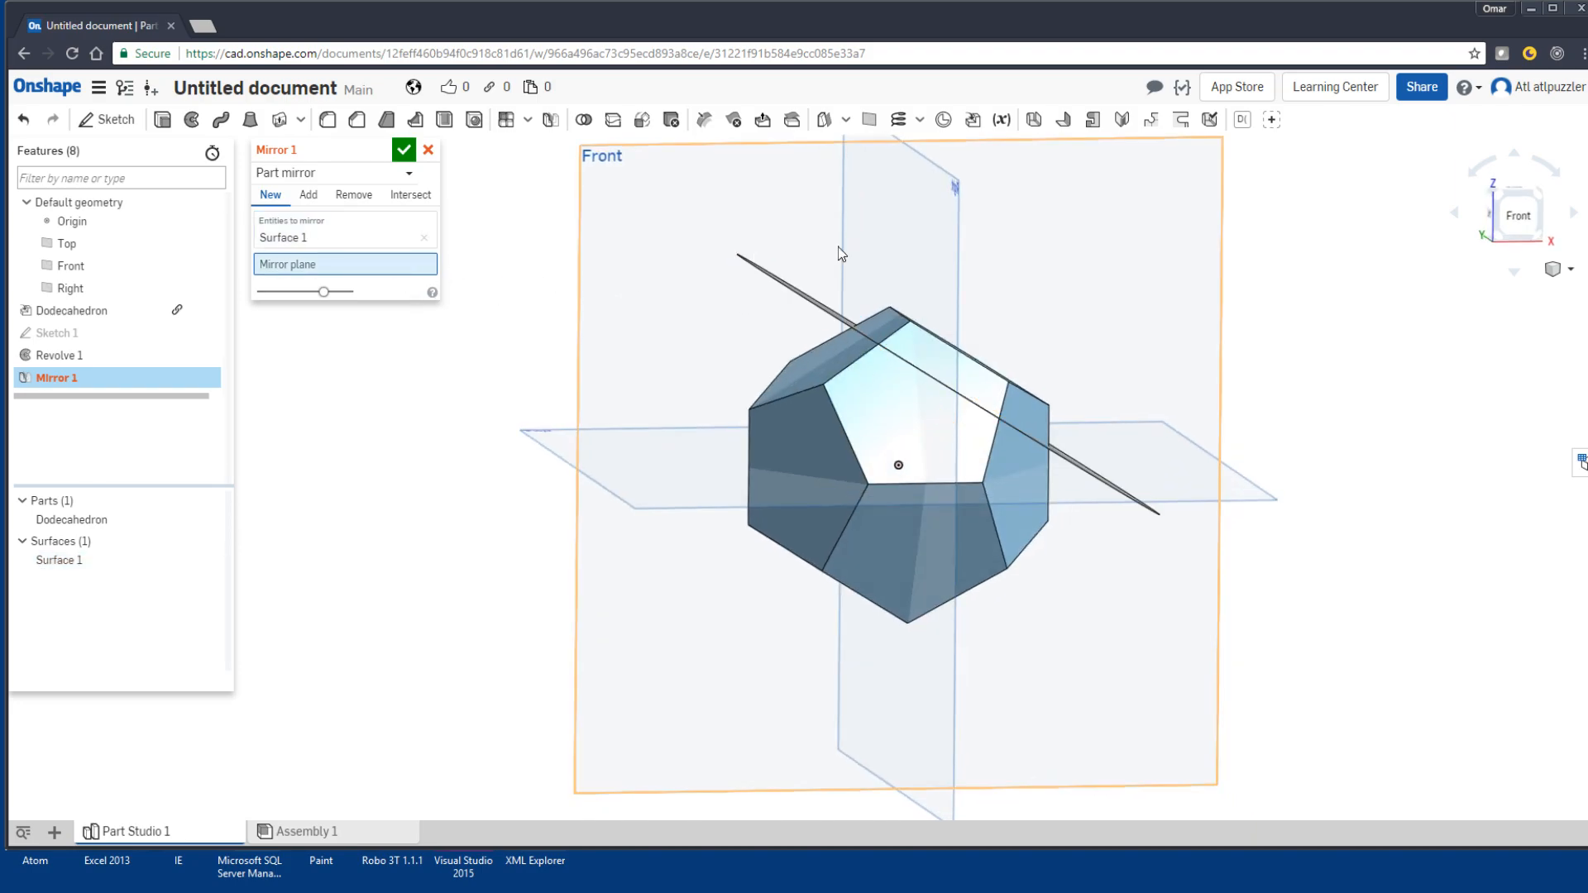
pyautogui.click(953, 247)
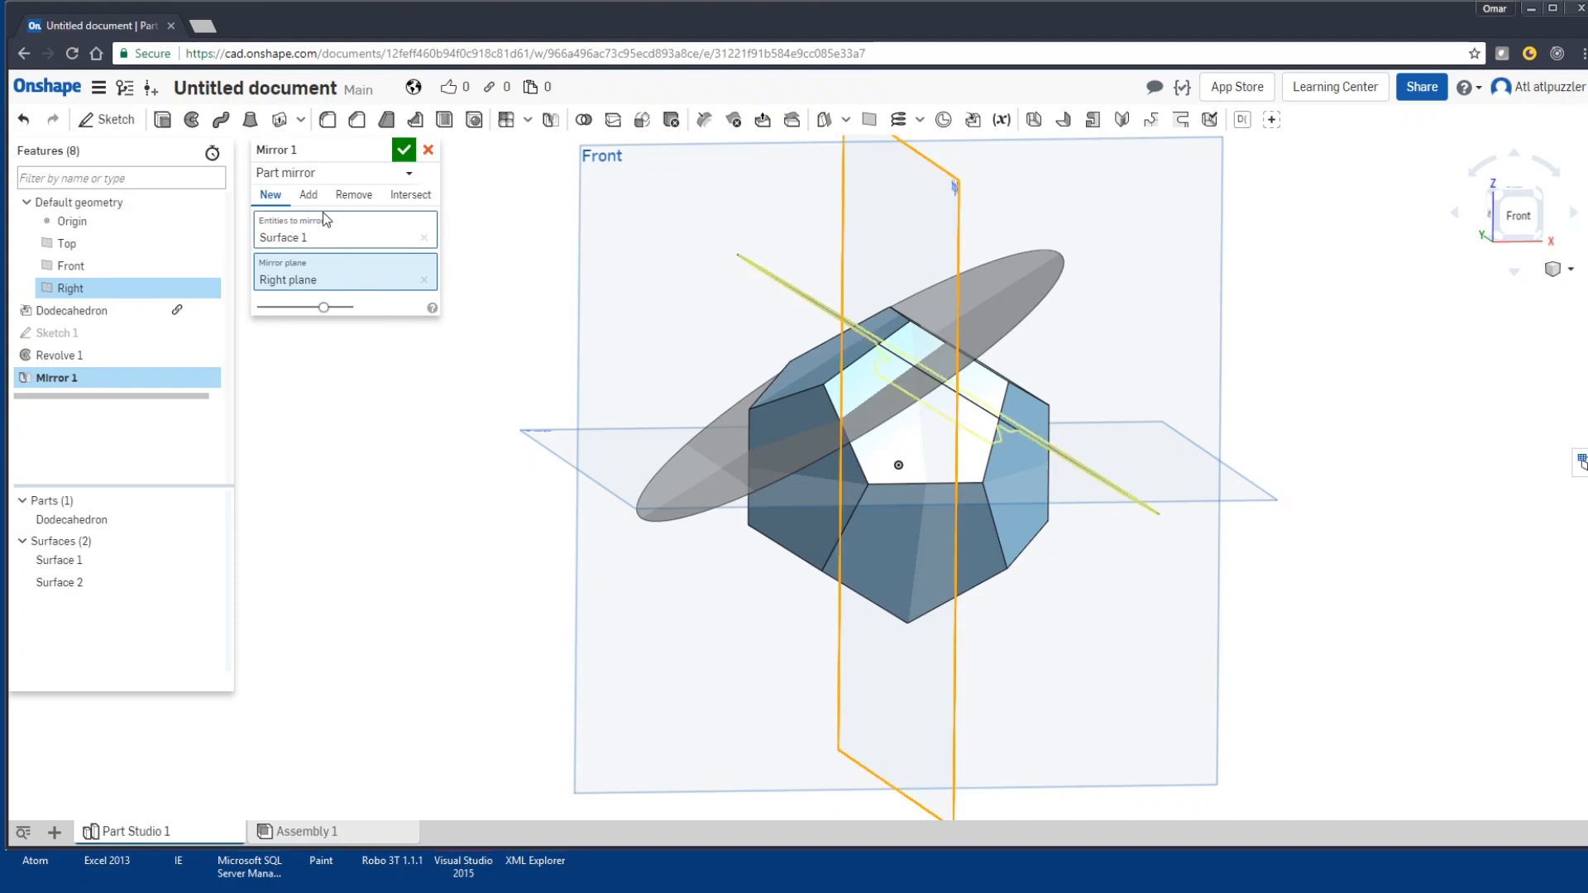
pyautogui.click(404, 149)
# Step: Show Sketch 1 and circular-pattern Surface 1 about its upper-left construction line with 5 equally spaced instances over 360 degrees
pyautogui.hotkey('shift', '1')
pyautogui.press('Up')
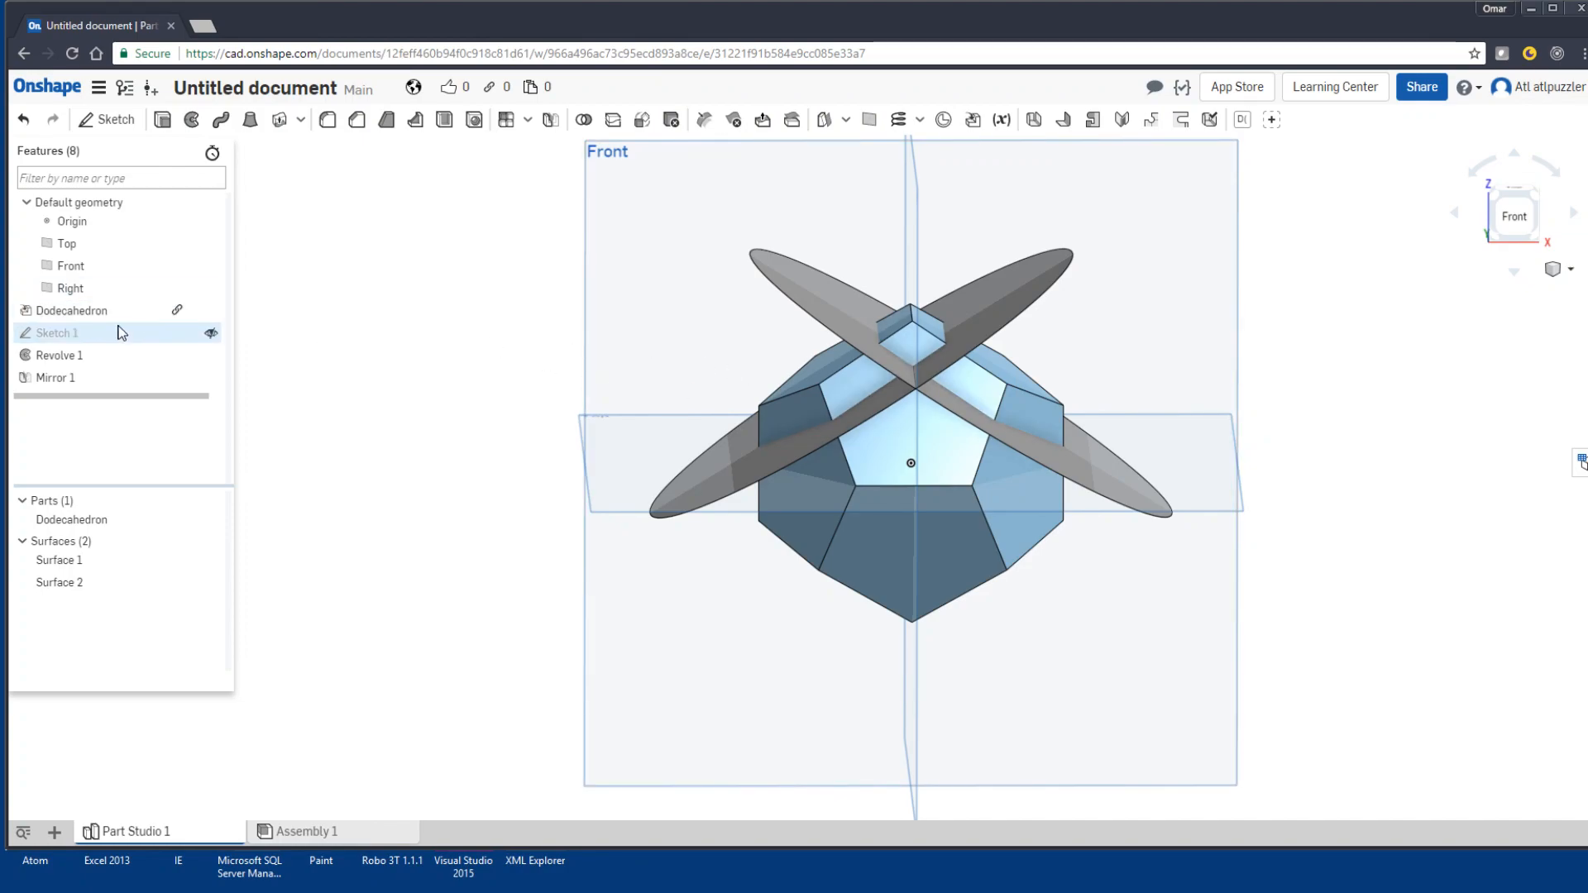
pyautogui.click(211, 332)
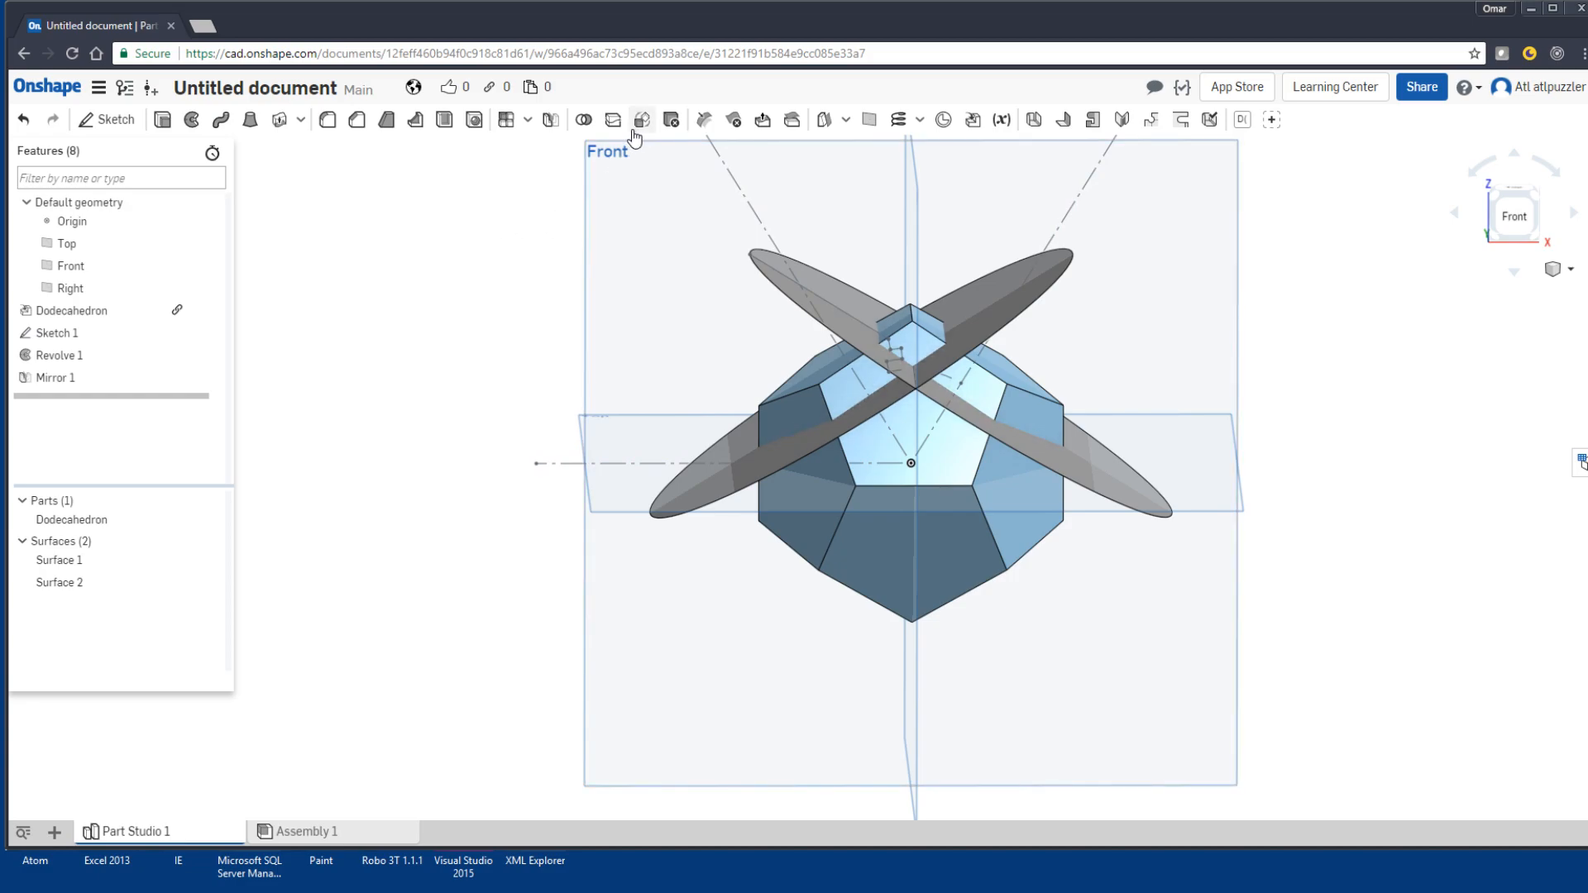
pyautogui.click(528, 120)
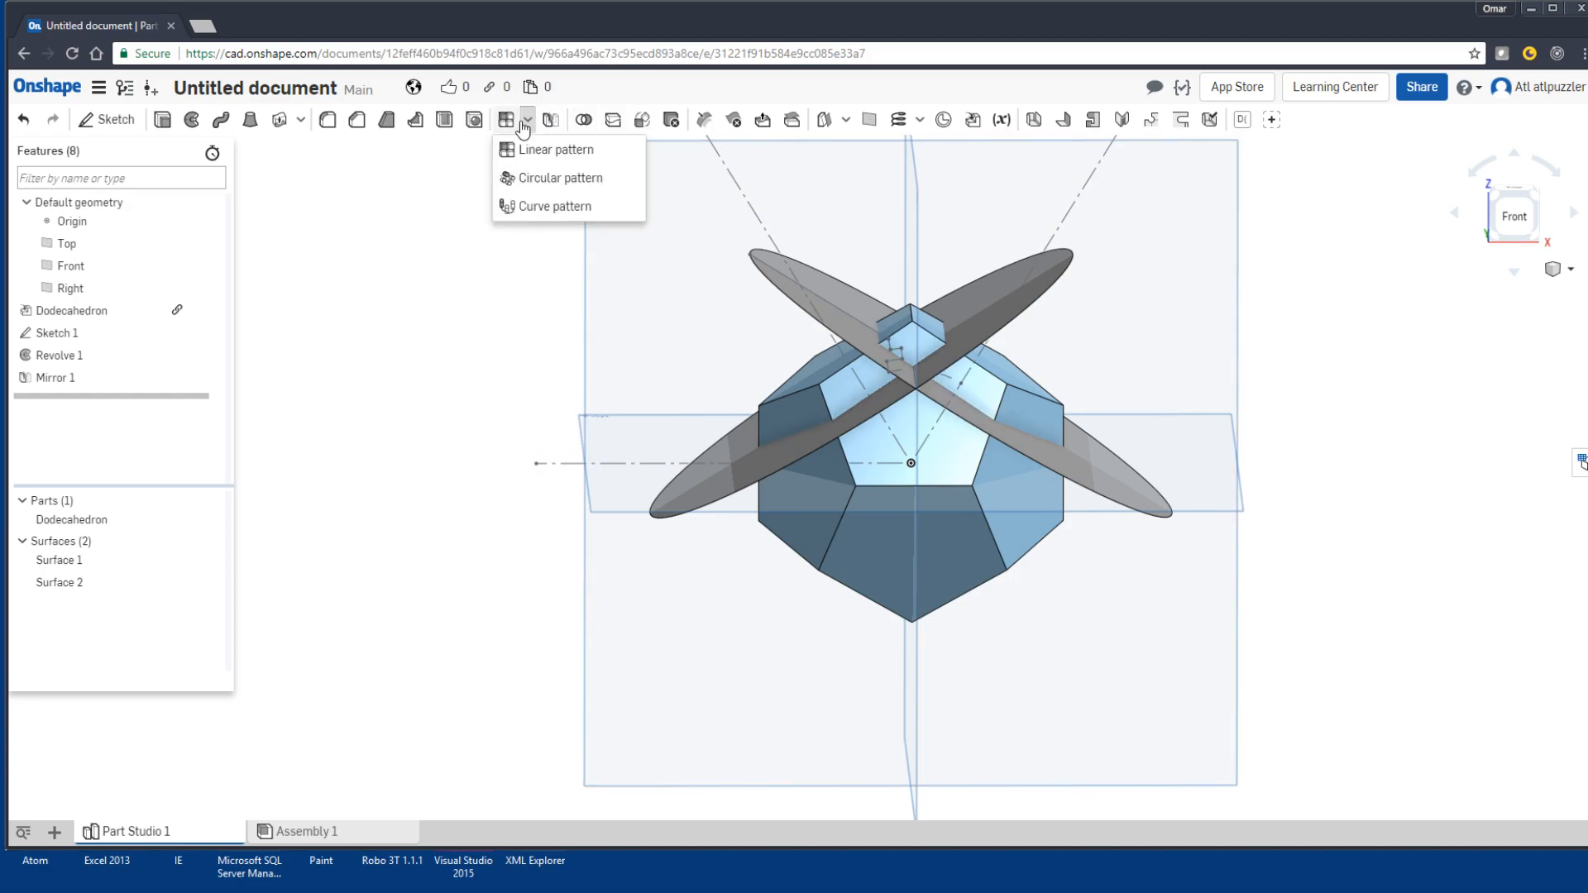
pyautogui.click(537, 192)
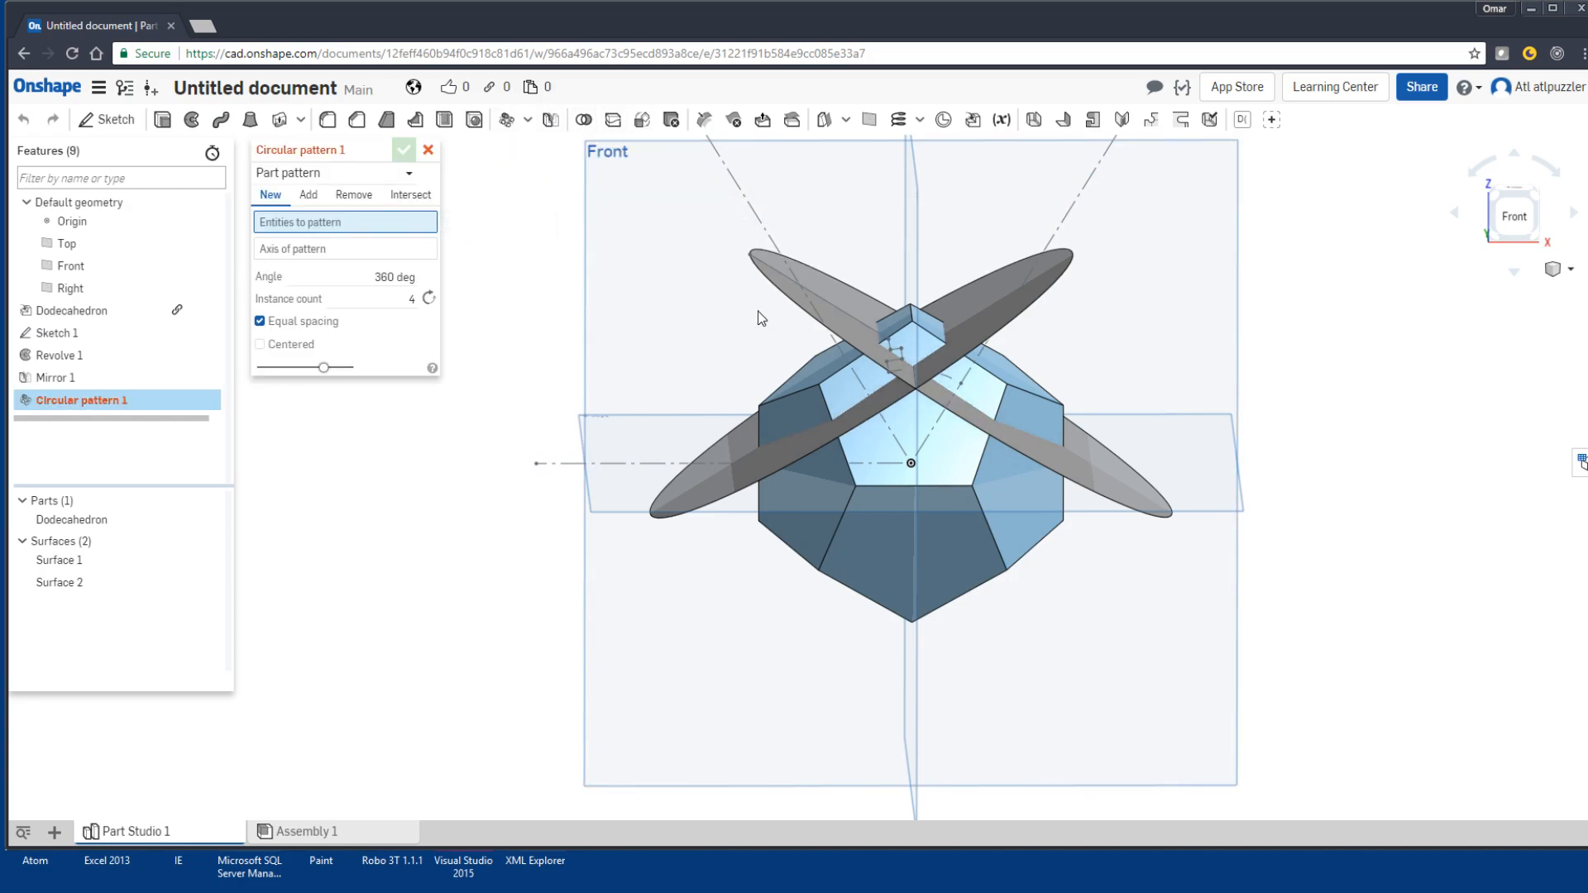
pyautogui.click(809, 302)
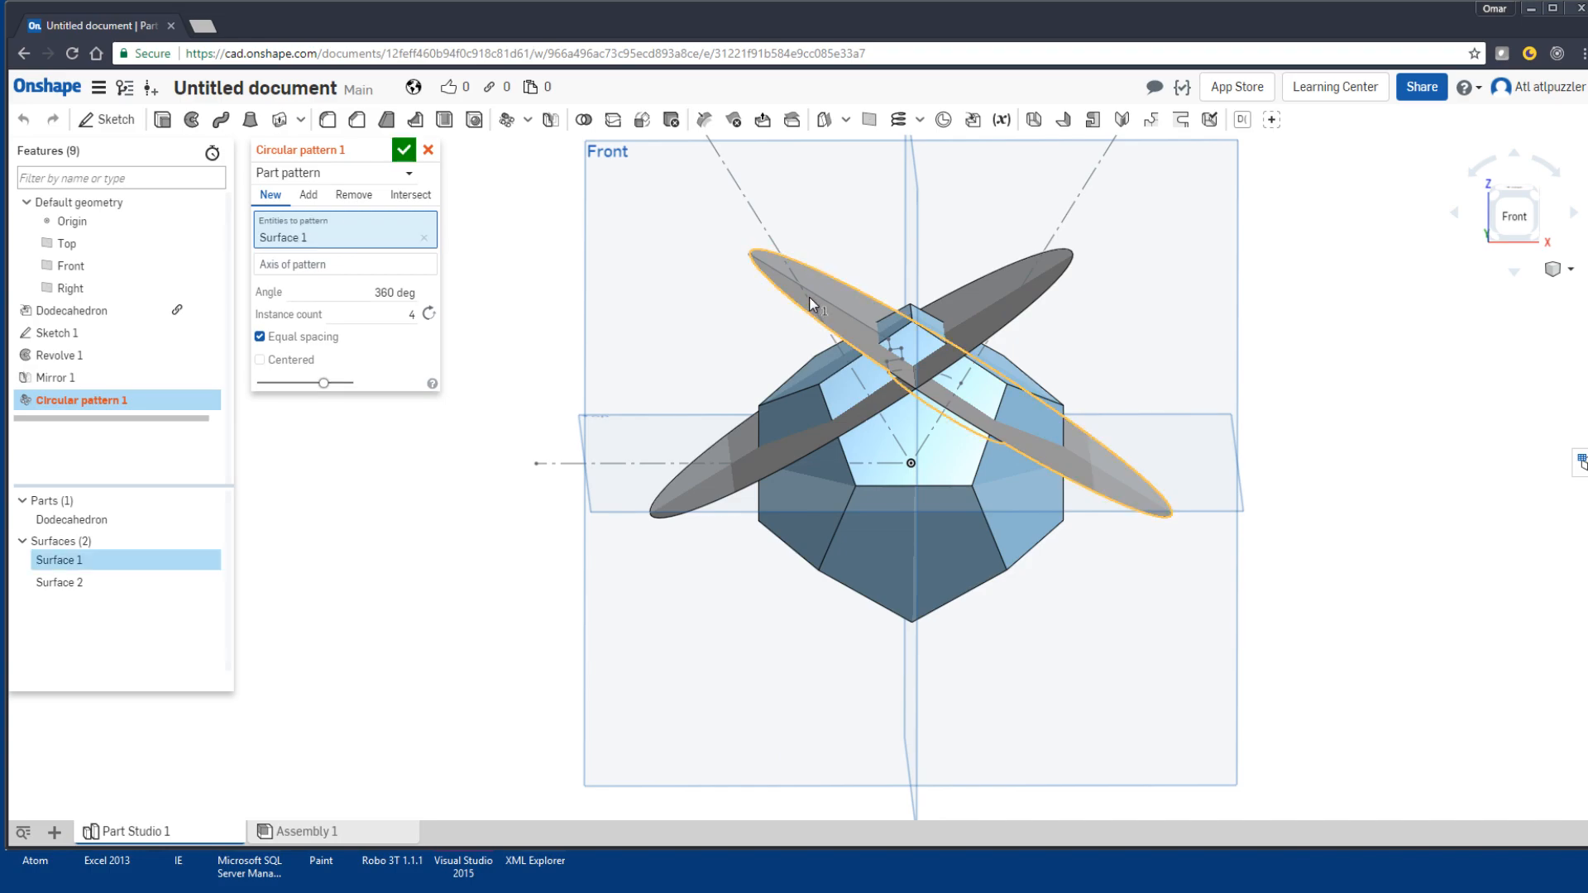
pyautogui.click(351, 266)
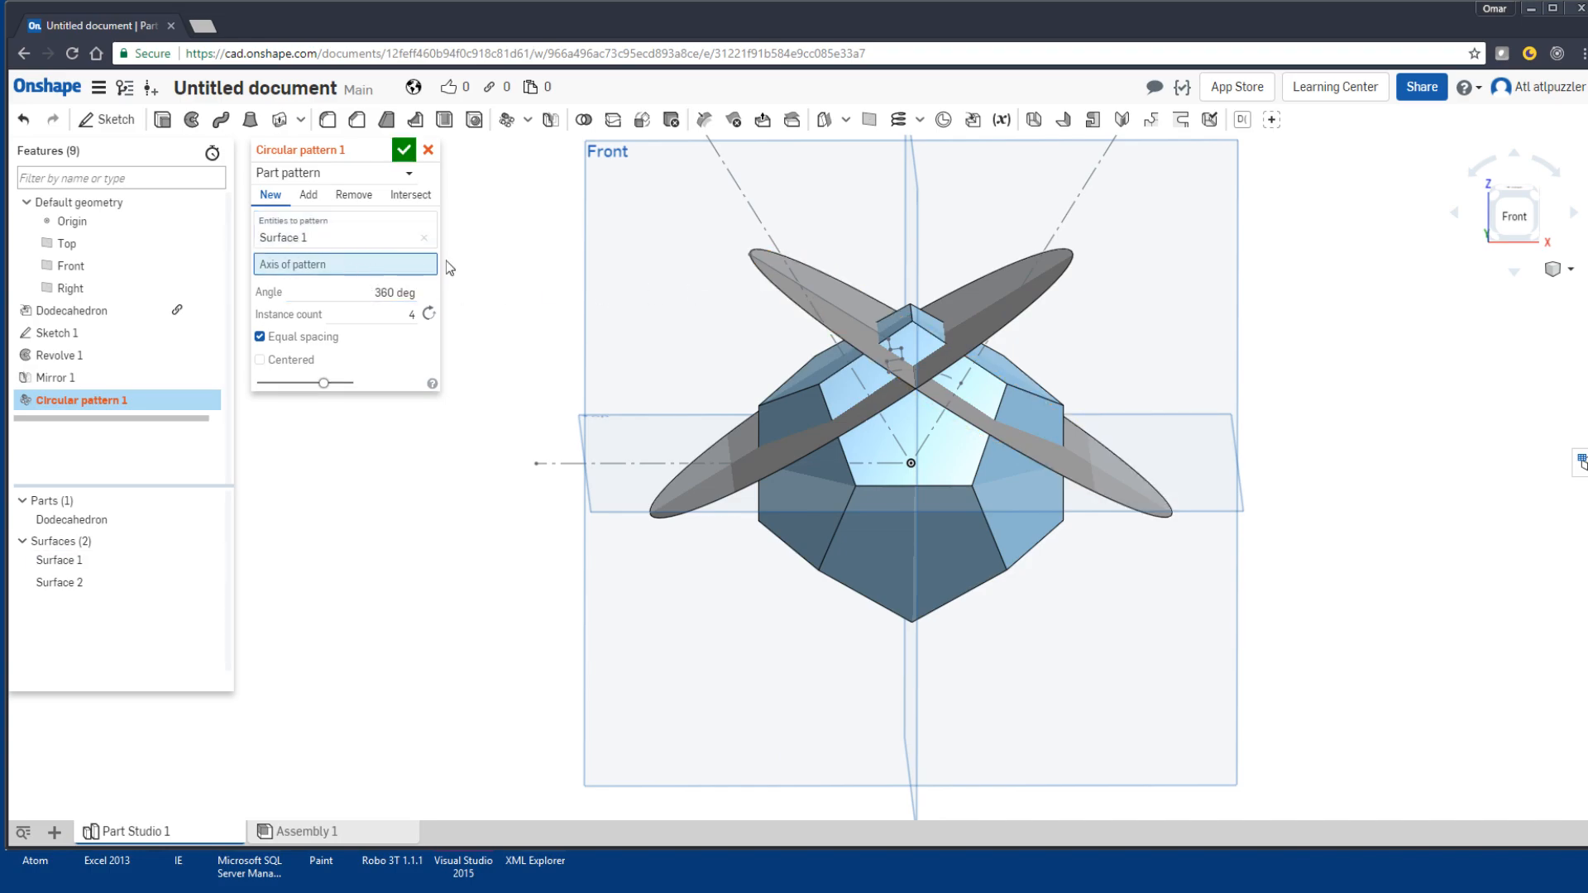
pyautogui.click(744, 202)
pyautogui.click(408, 329)
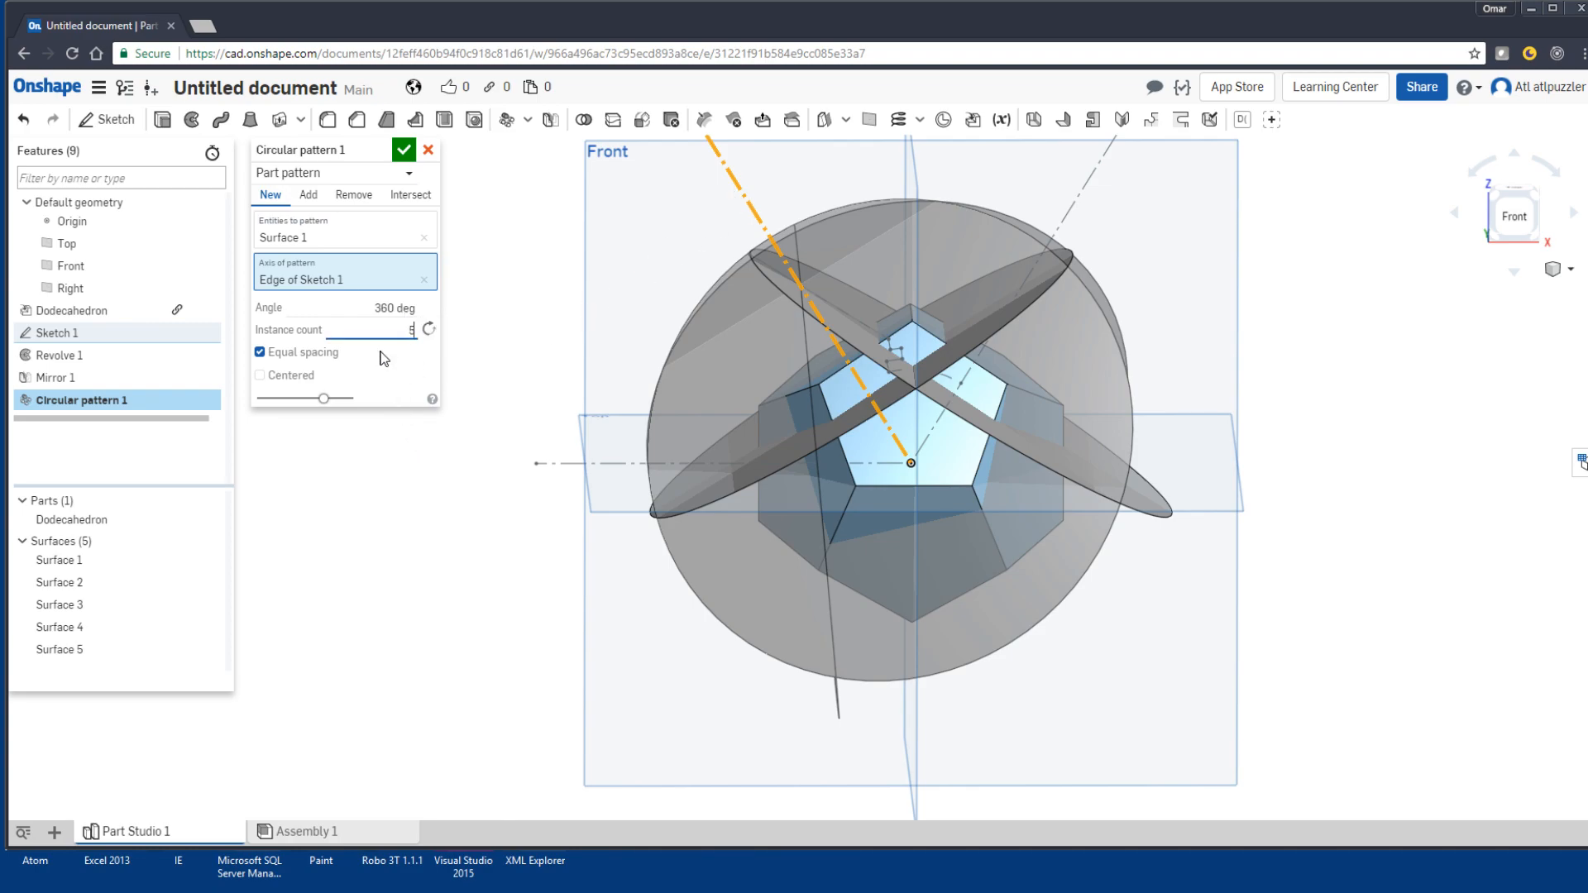
pyautogui.click(404, 152)
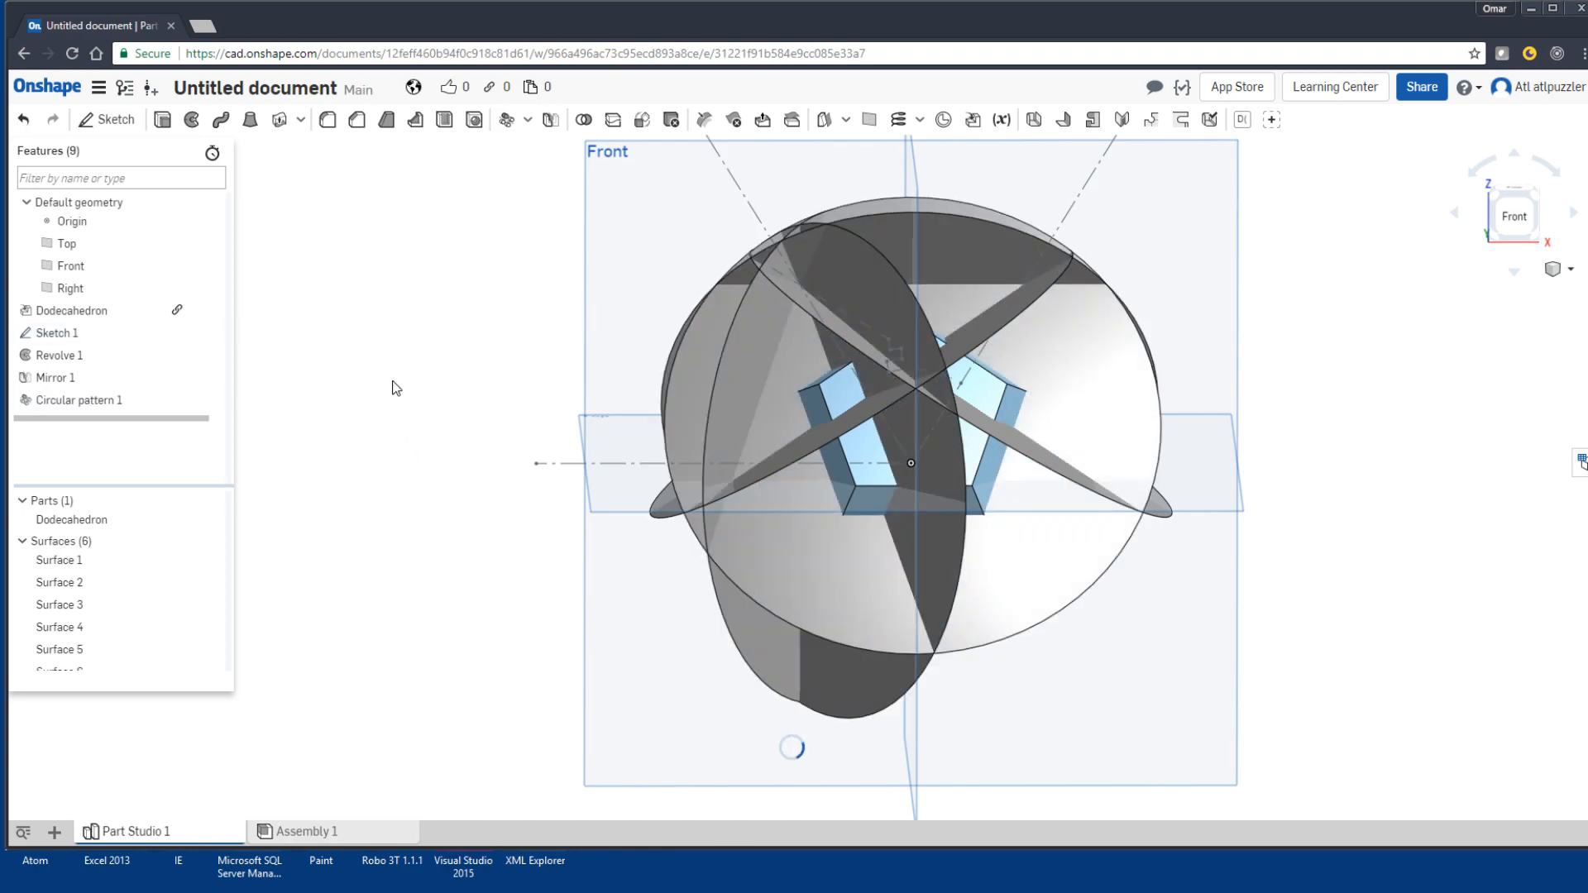
# Step: Inspect the patterned surfaces around the dodecahedron and hide Sketch 1
pyautogui.moveTo(407, 340); pyautogui.dragTo(470, 458, button='right')
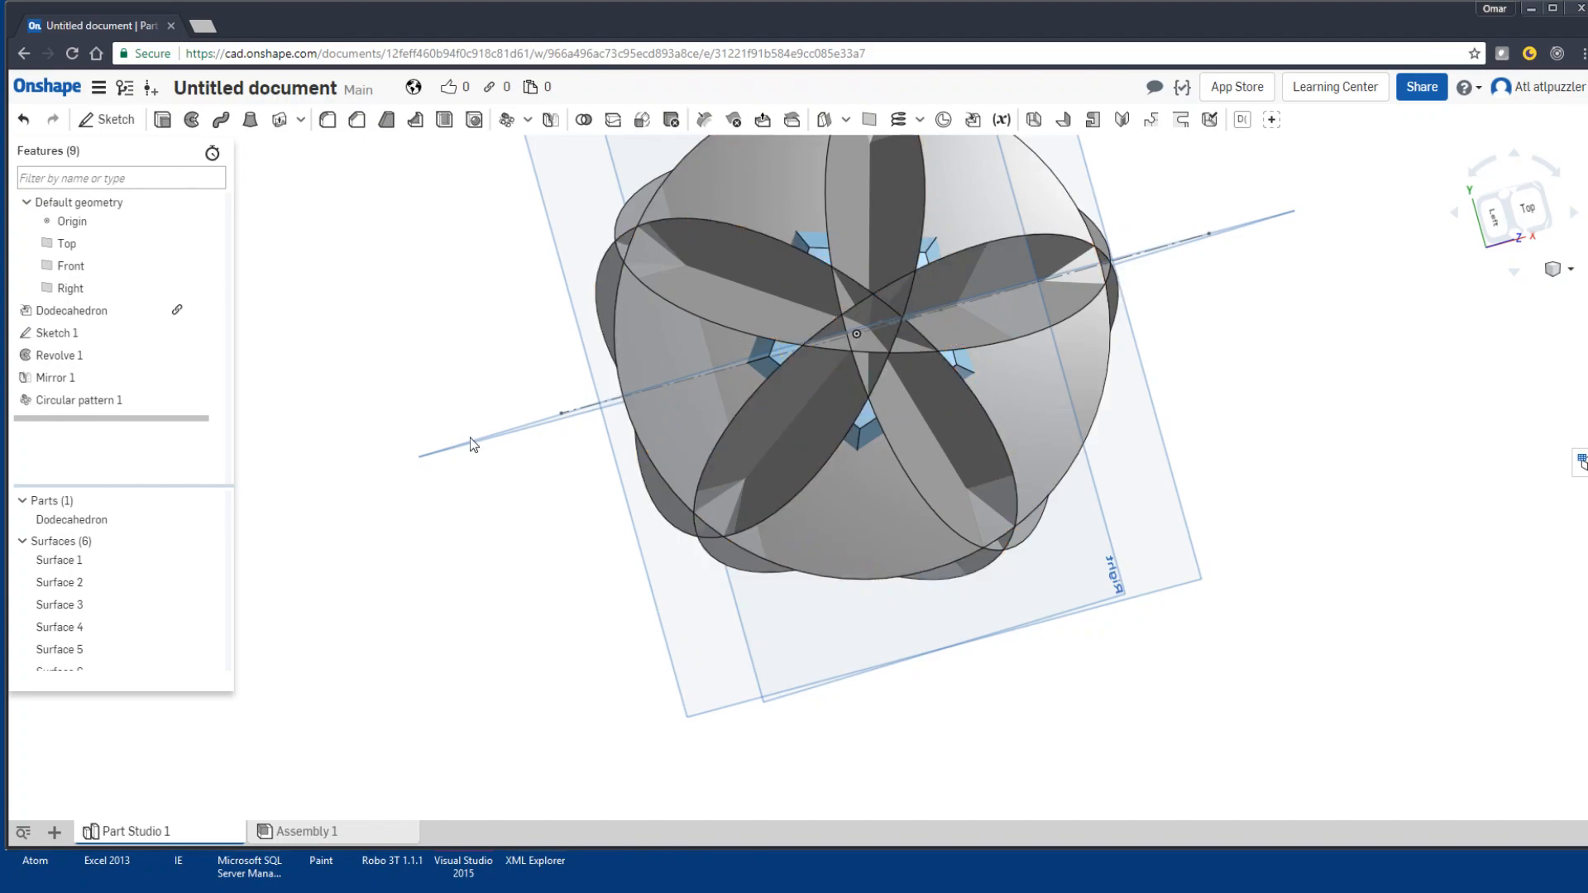
pyautogui.moveTo(464, 422); pyautogui.dragTo(377, 364, button='right')
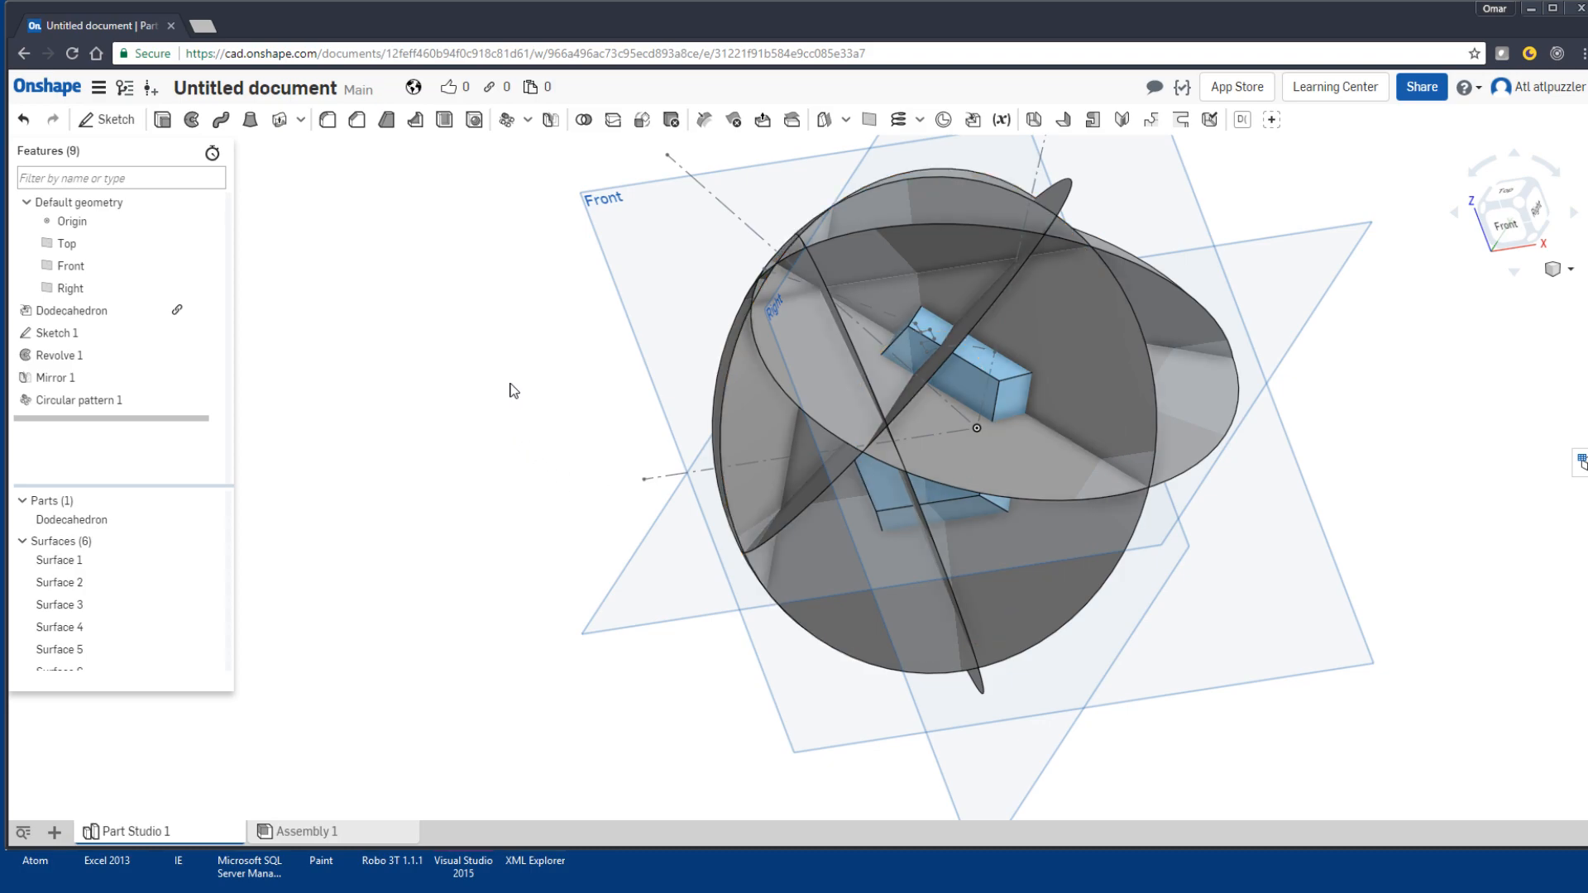
pyautogui.scroll(-1, 117, 542)
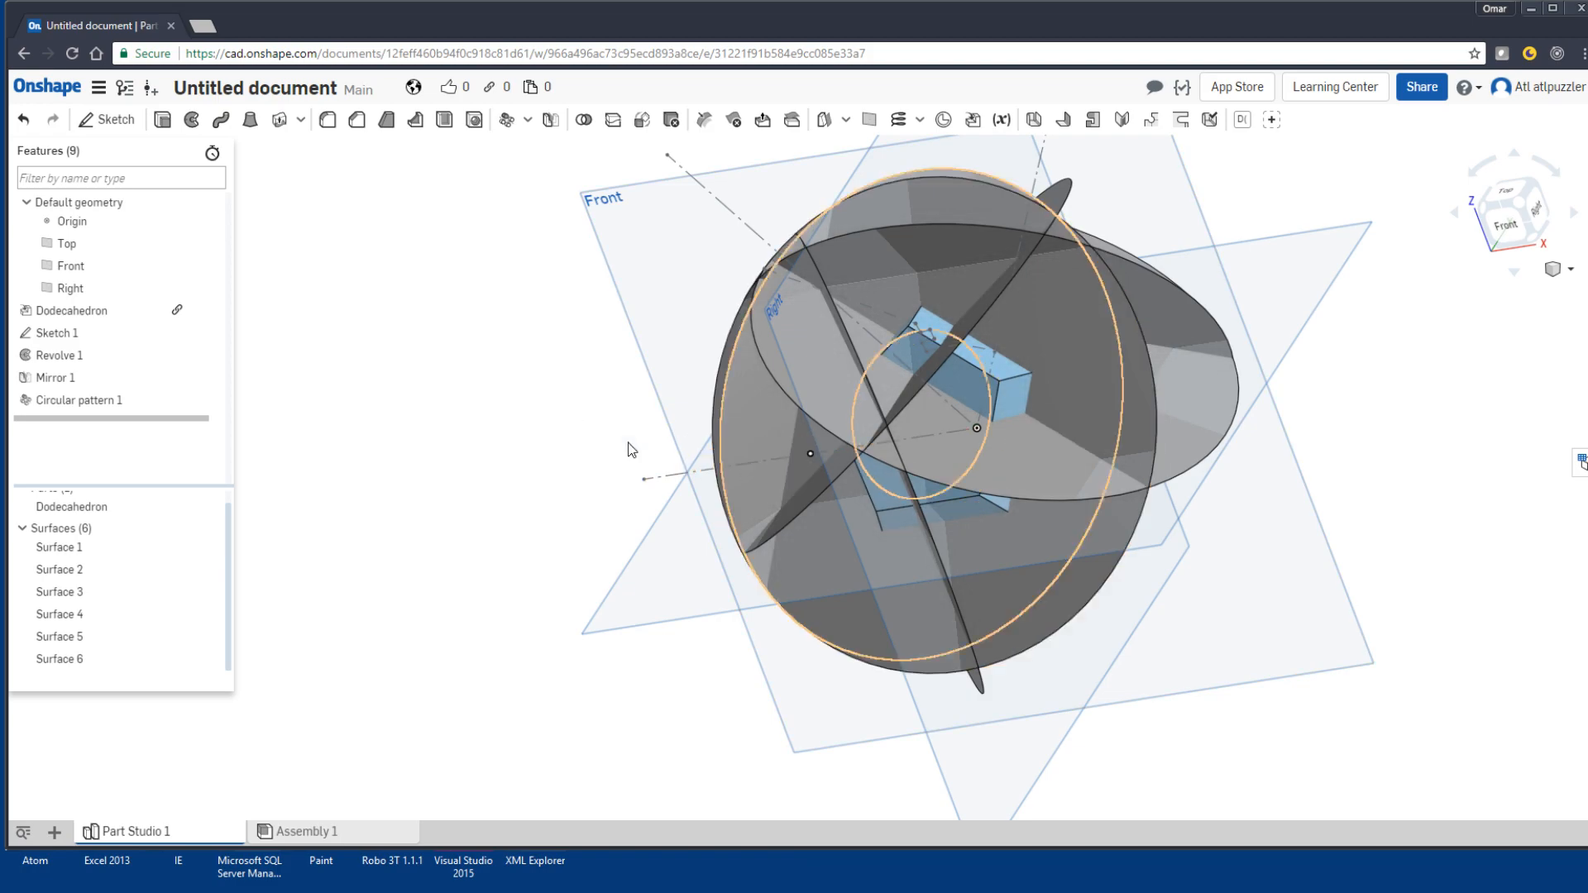
pyautogui.click(170, 309)
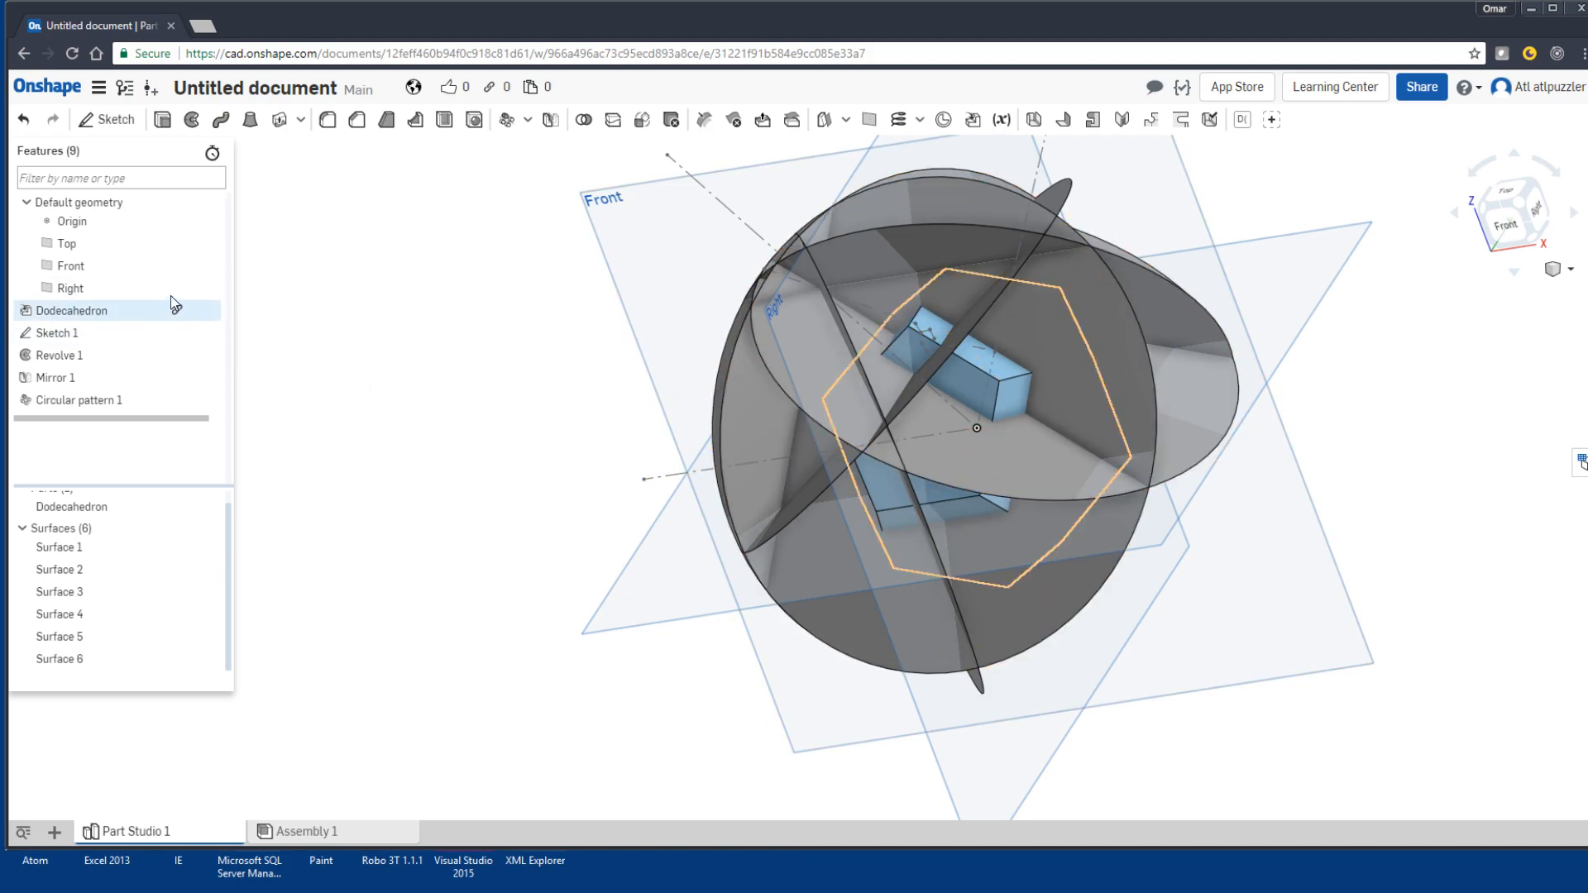
pyautogui.click(187, 334)
pyautogui.click(211, 332)
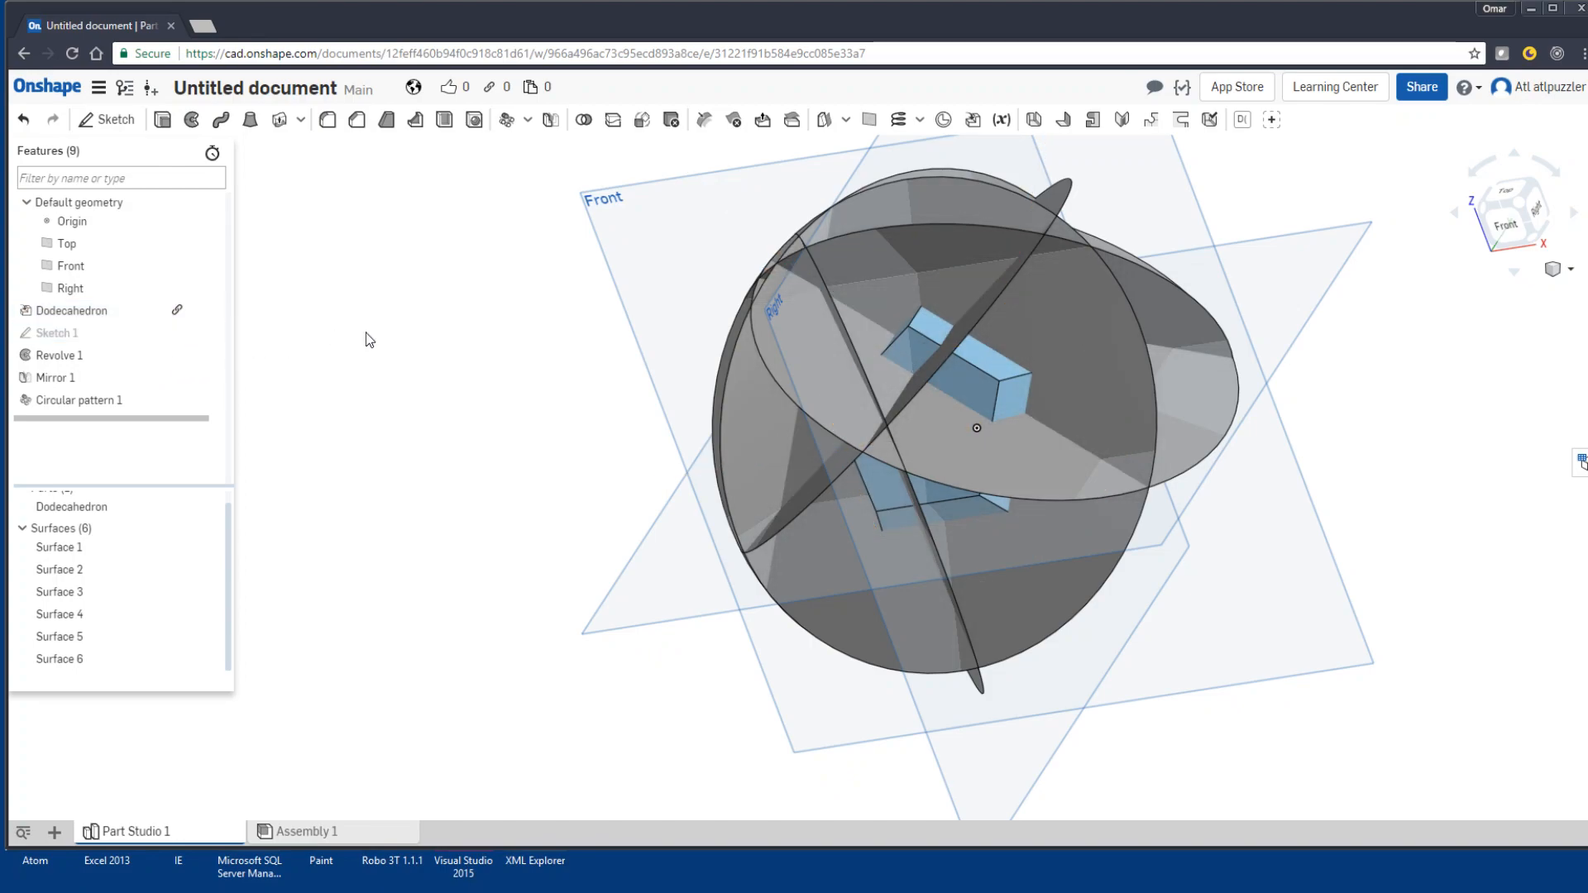
# Step: Dice the dodecahedron with all six surfaces using Dice (Split-Many)
pyautogui.click(1243, 122)
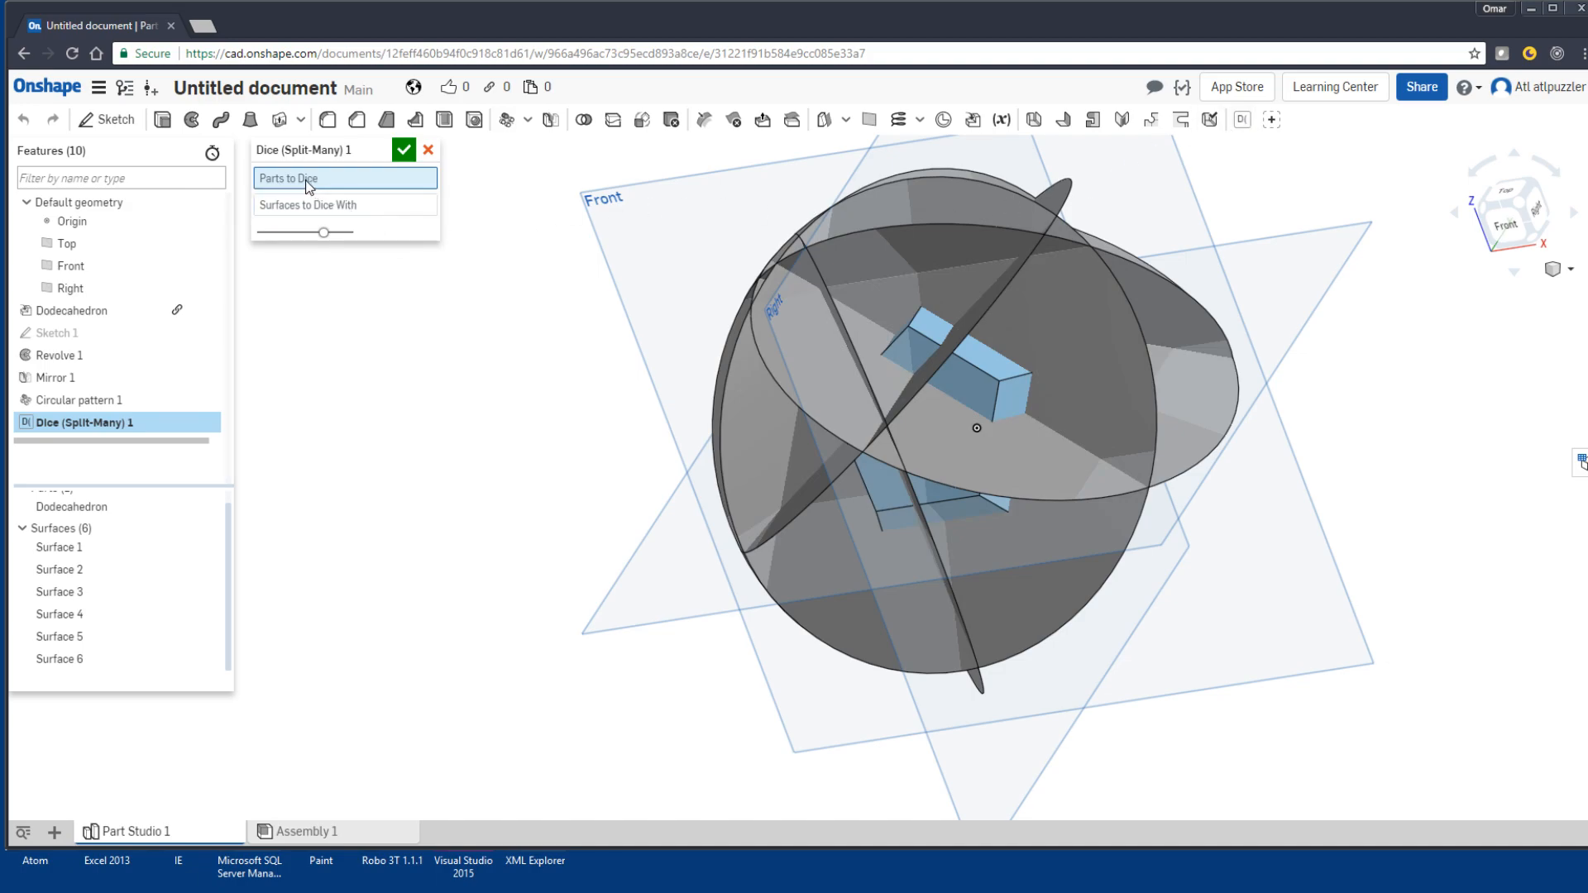
pyautogui.click(102, 505)
pyautogui.click(316, 221)
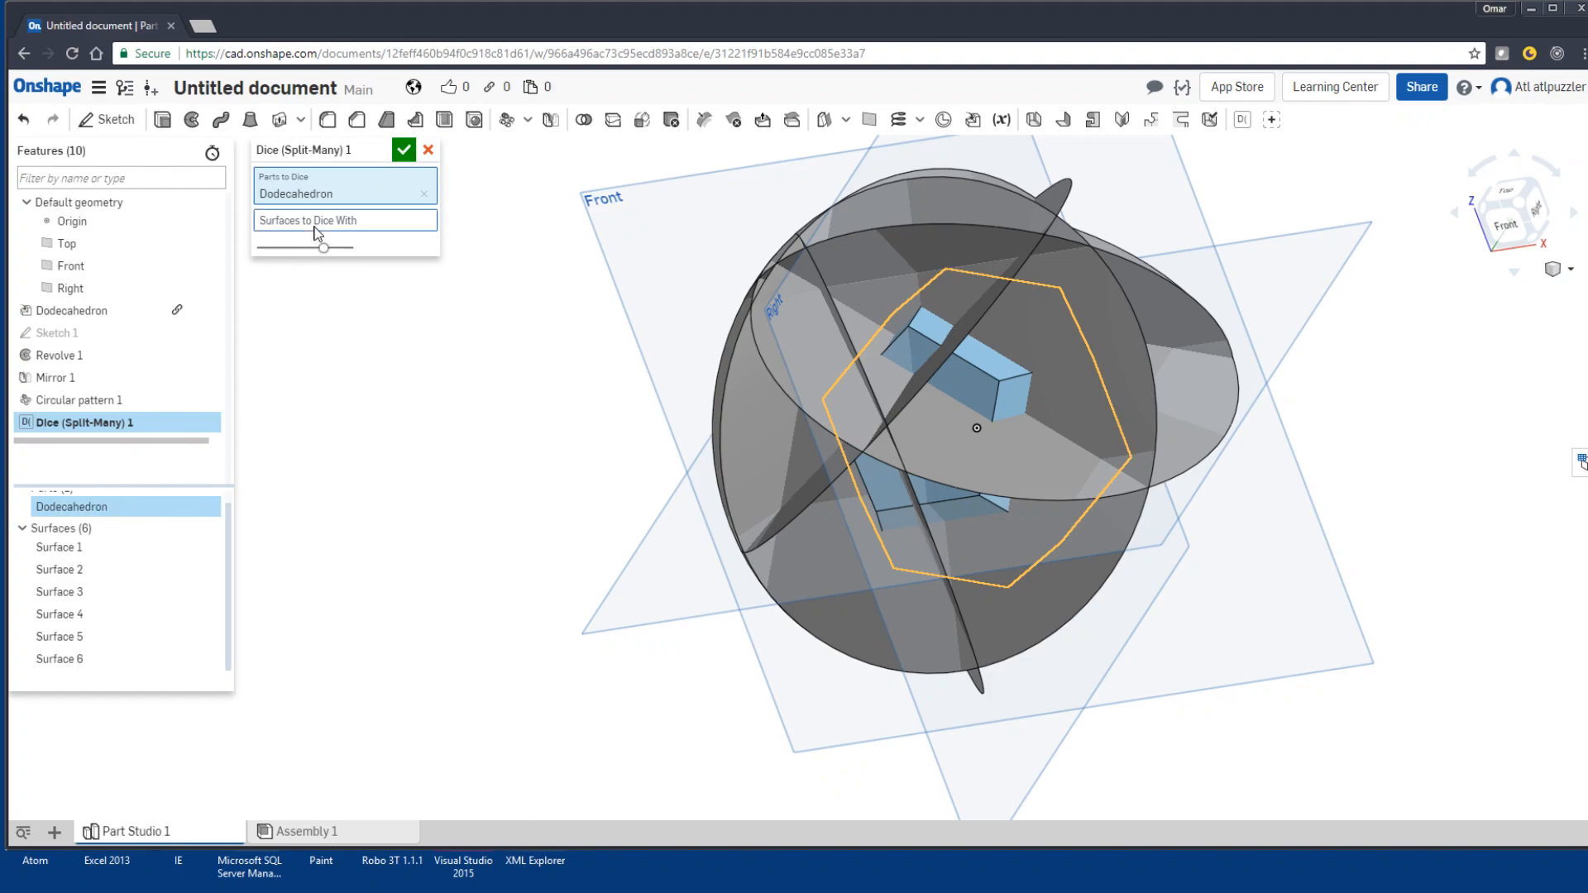
pyautogui.click(59, 550)
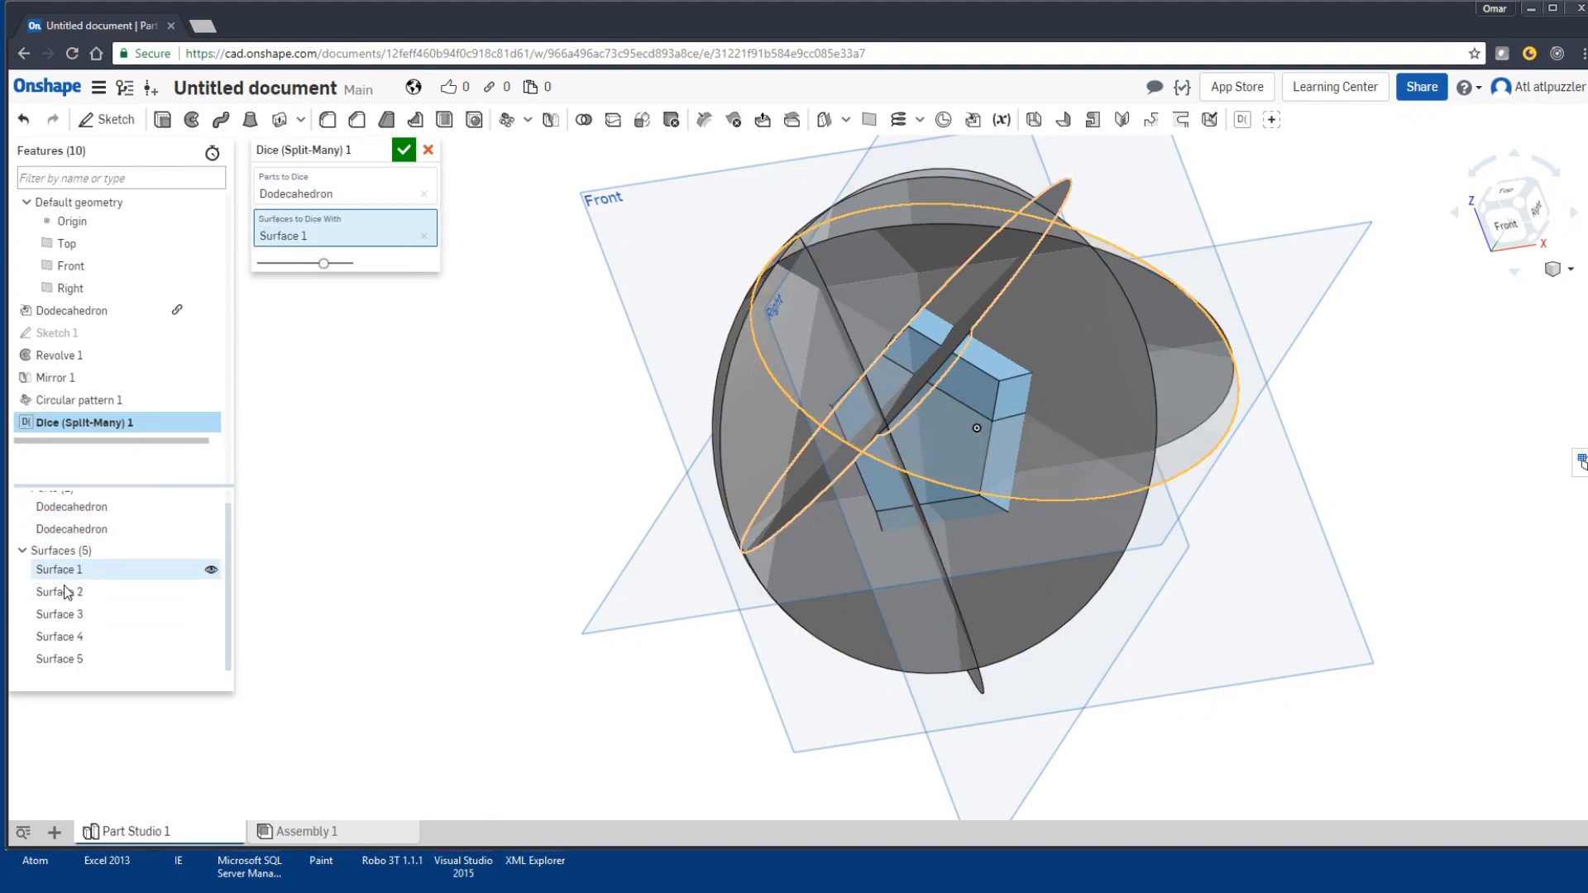
pyautogui.click(62, 575)
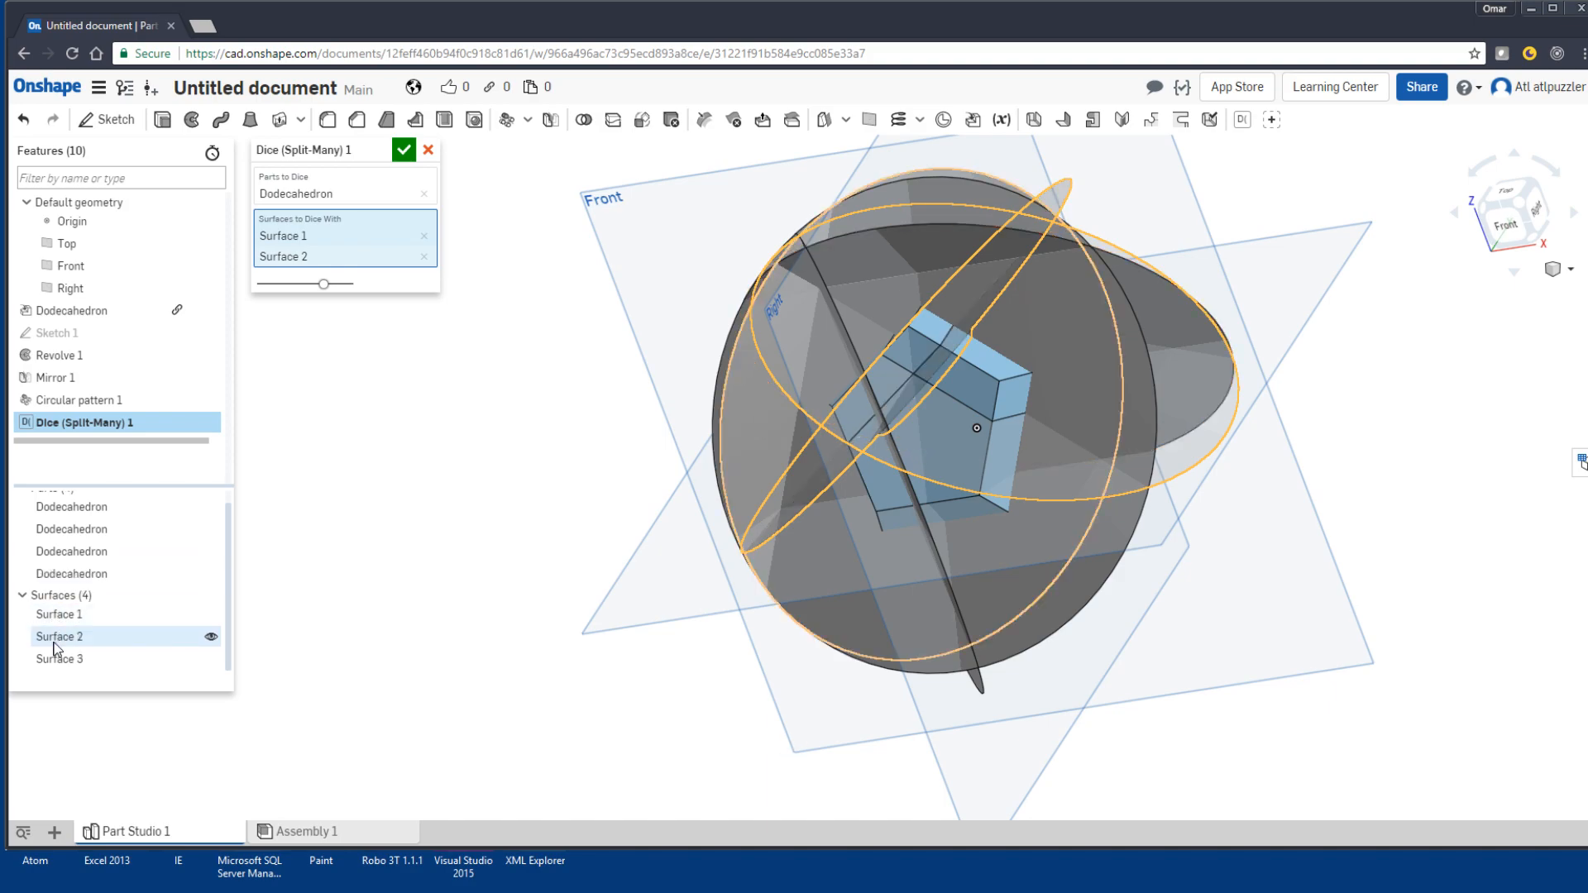
pyautogui.click(55, 639)
pyautogui.click(50, 653)
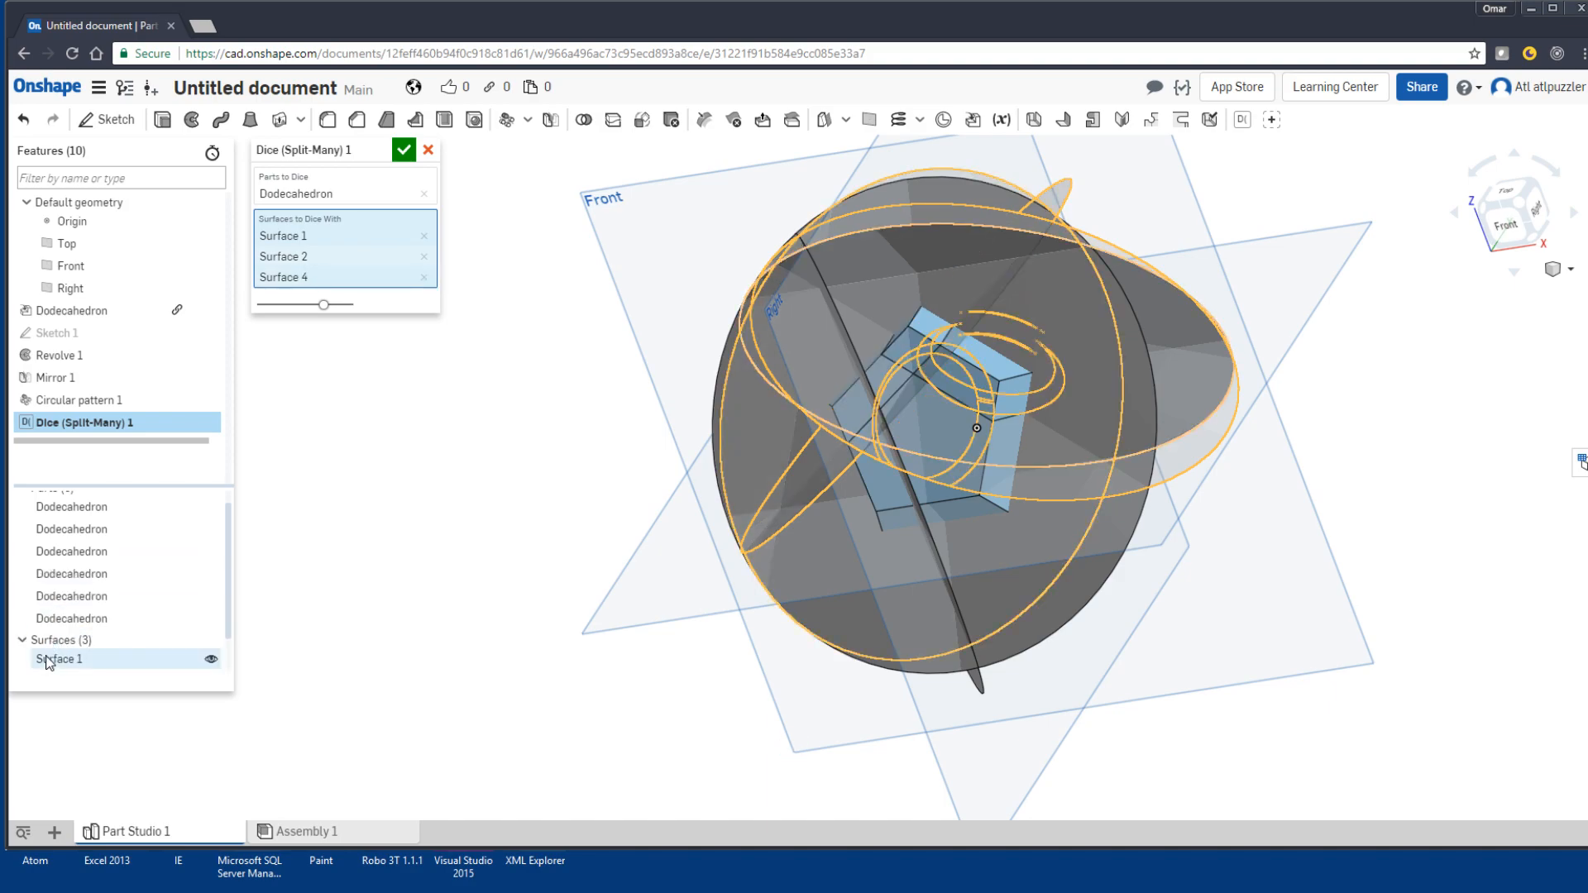
pyautogui.click(46, 658)
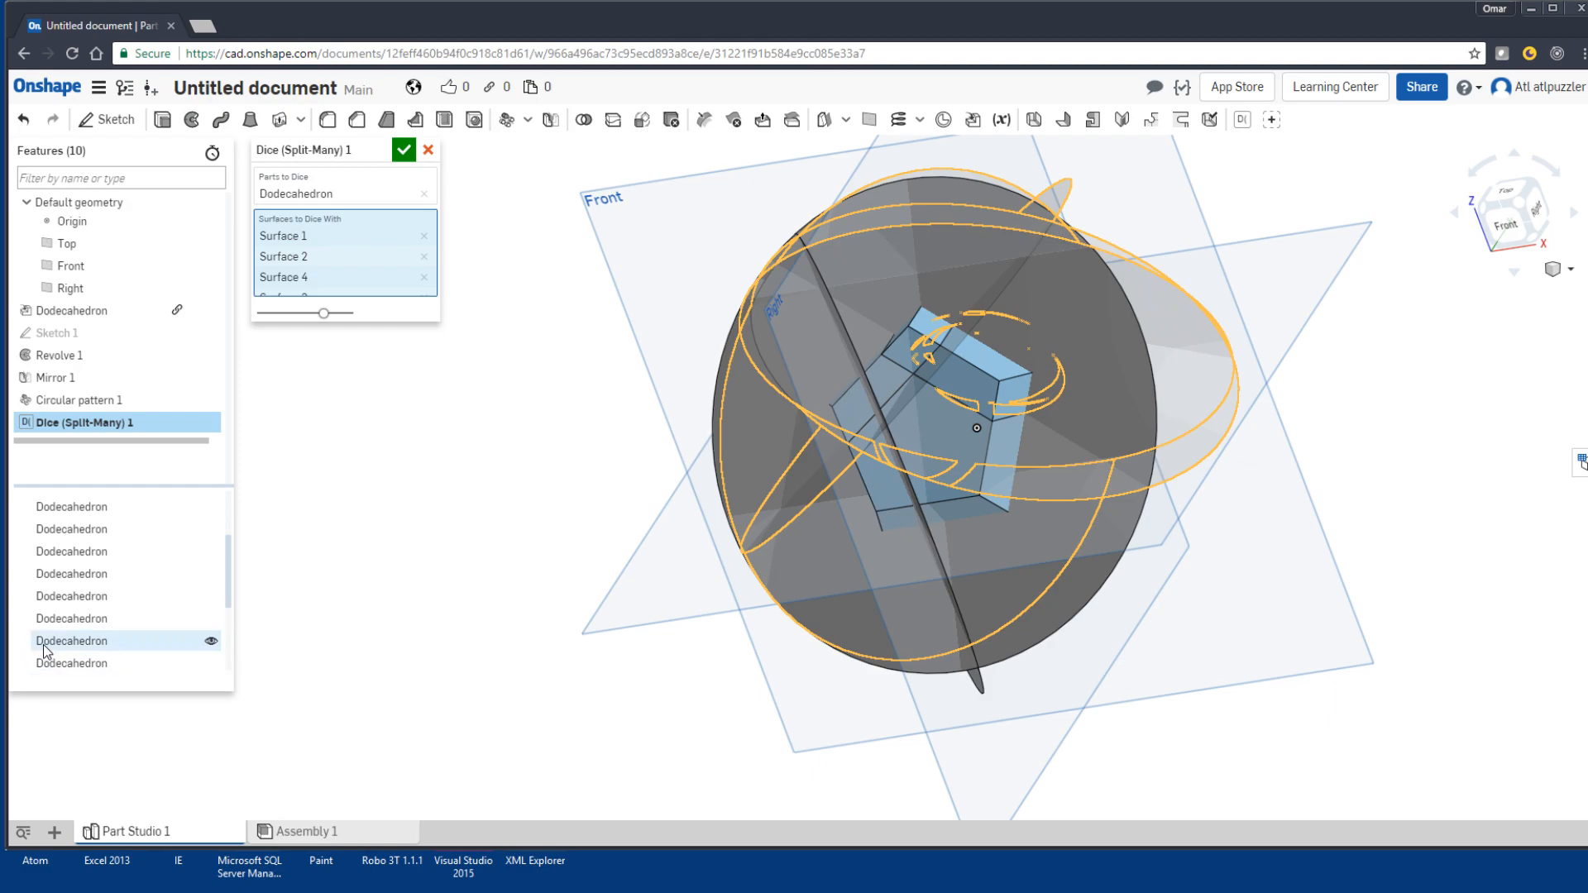
pyautogui.click(74, 636)
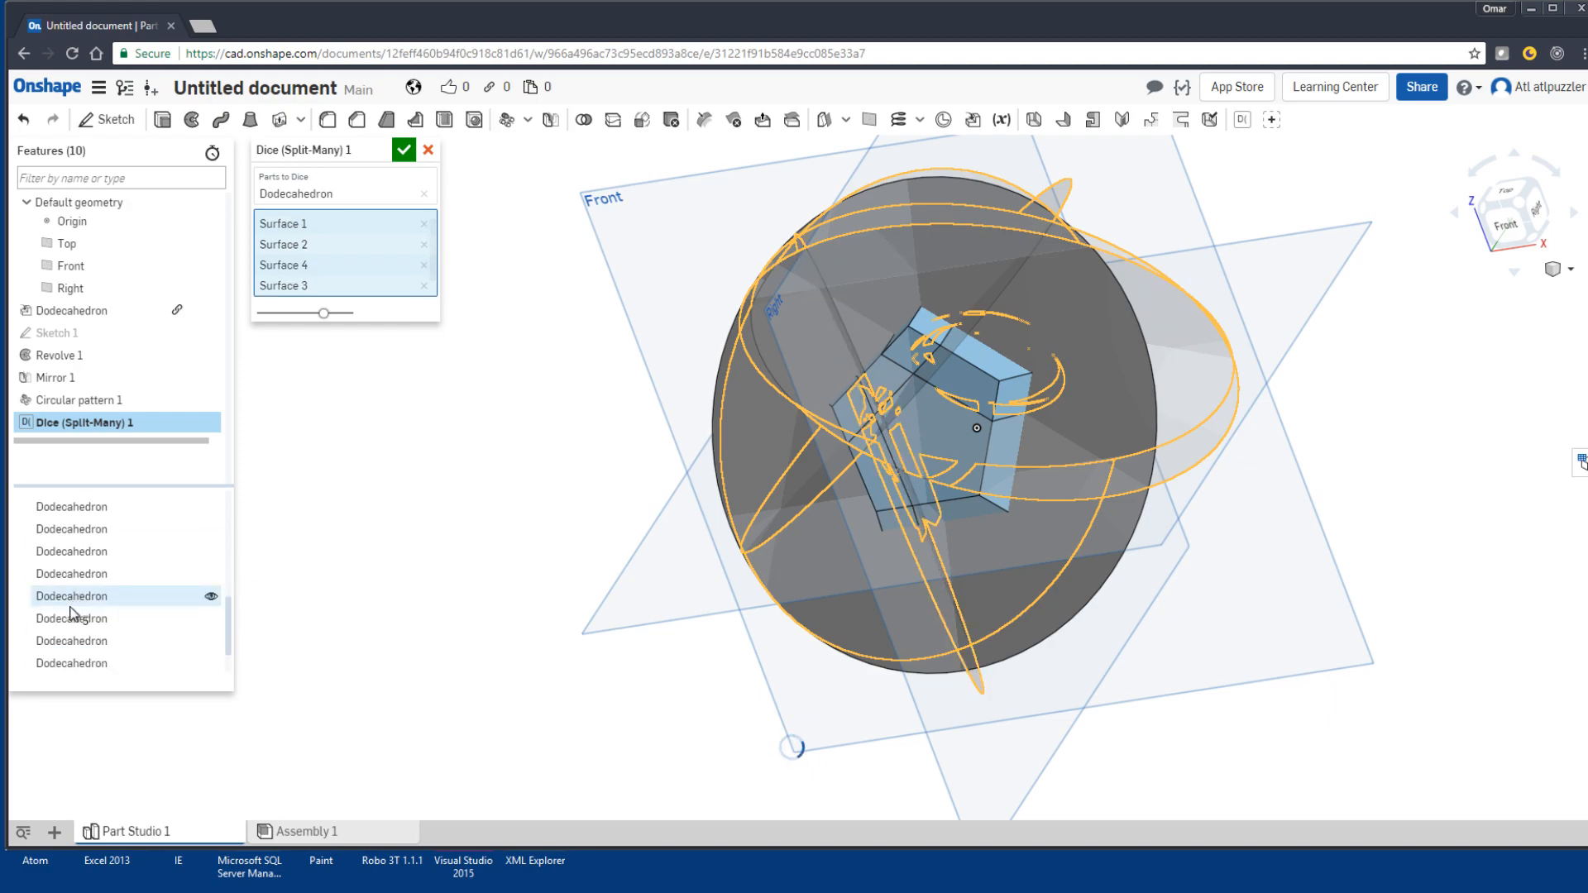
pyautogui.click(66, 653)
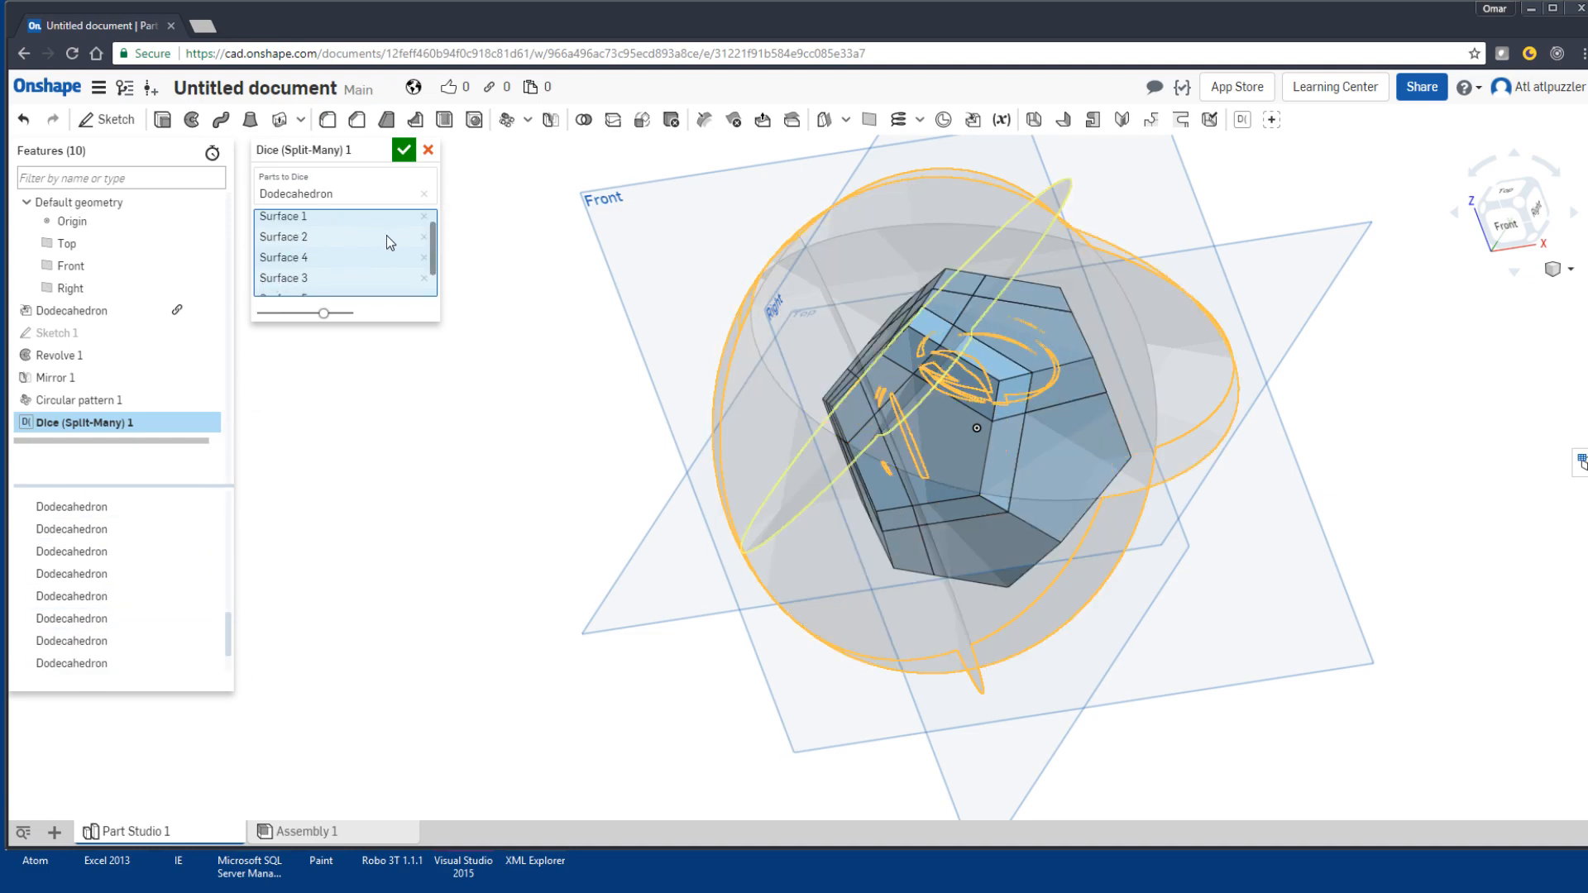
pyautogui.click(403, 150)
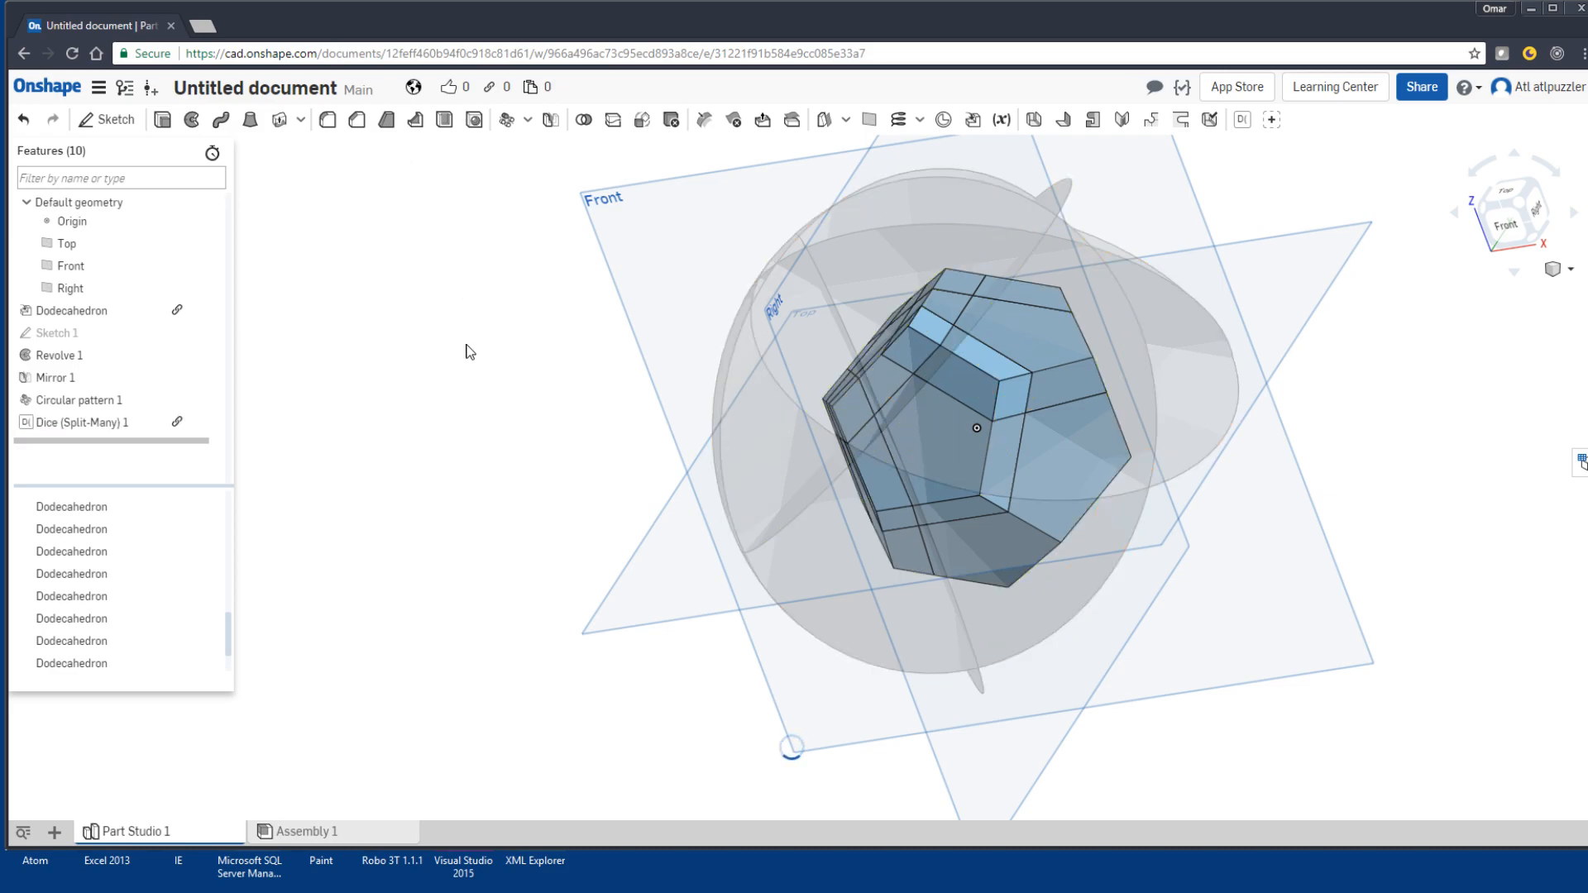
# Step: Hide the default planes and the origin, and examine the cut lines across the diced dodecahedron's faces
pyautogui.press('p')
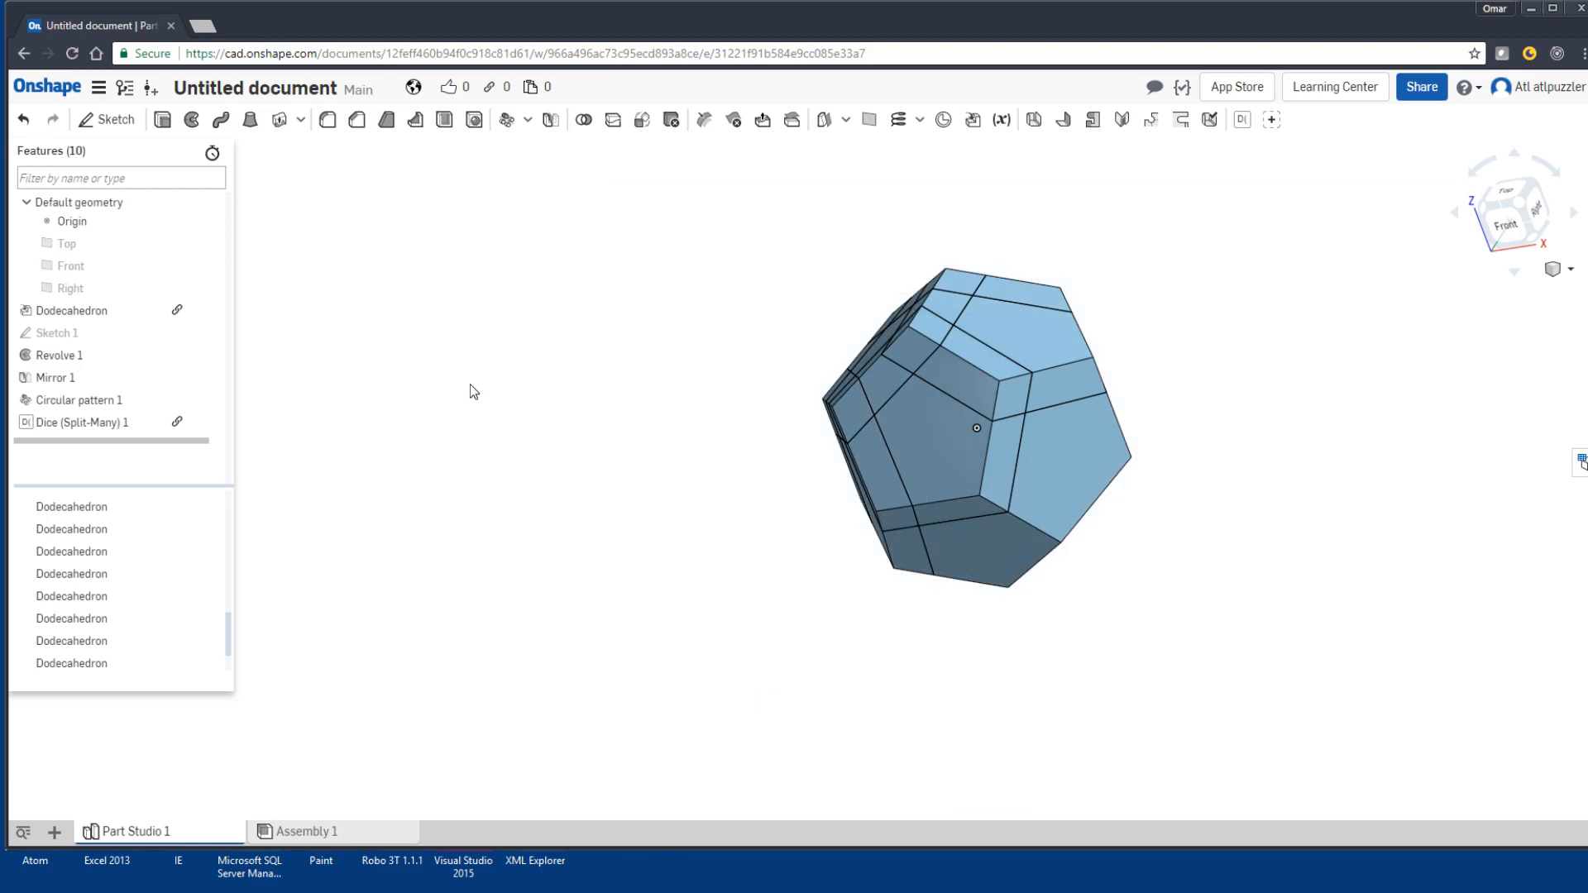
pyautogui.moveTo(677, 366); pyautogui.dragTo(748, 382, button='right')
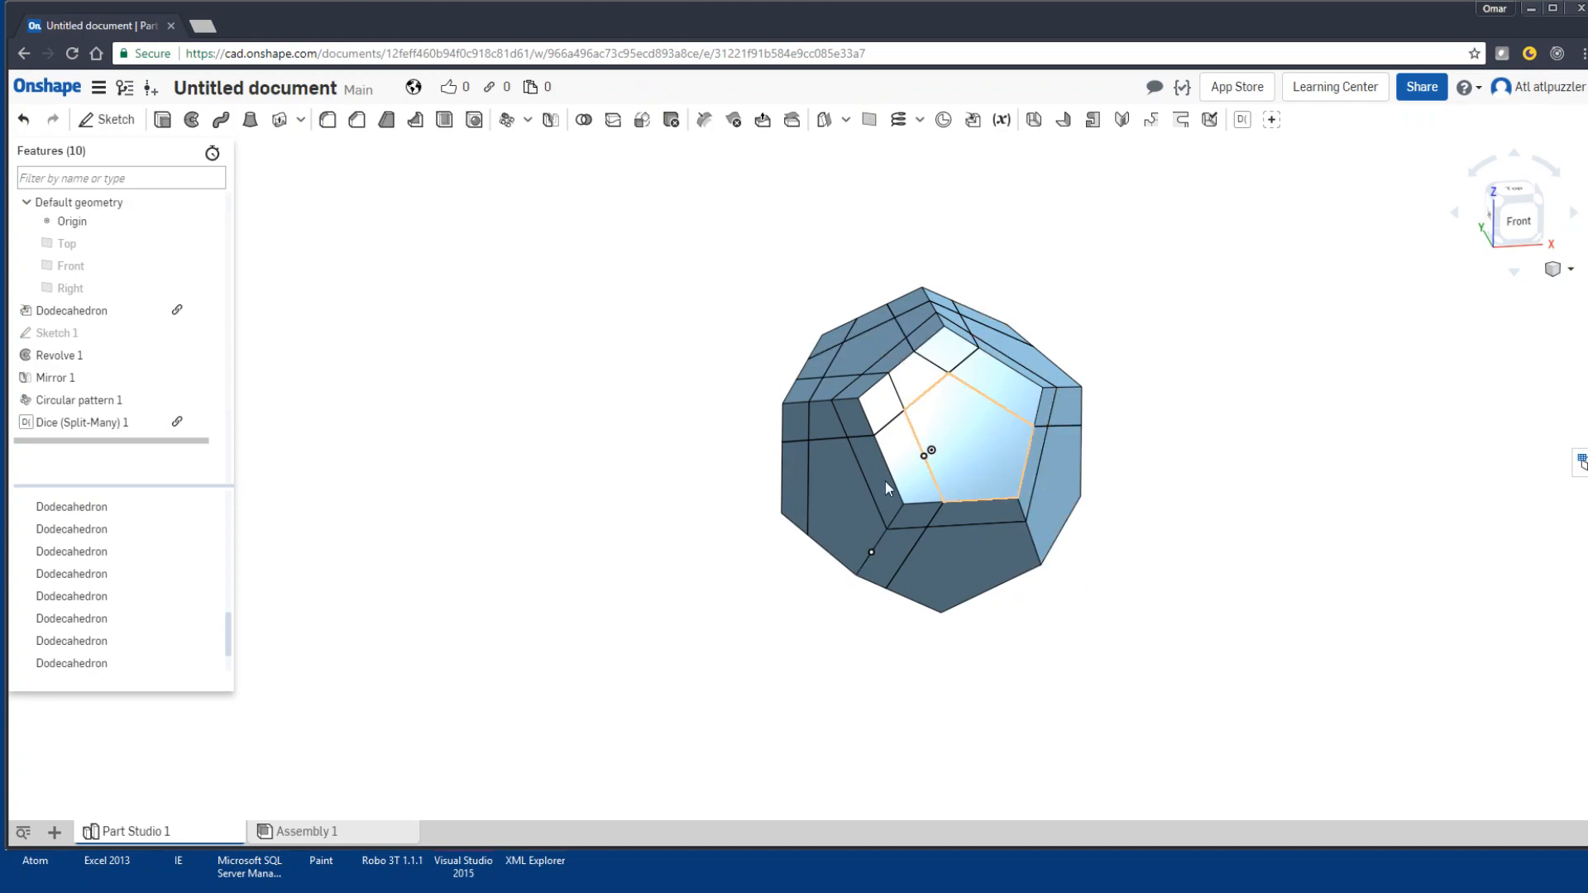
pyautogui.moveTo(638, 408); pyautogui.dragTo(601, 387, button='right')
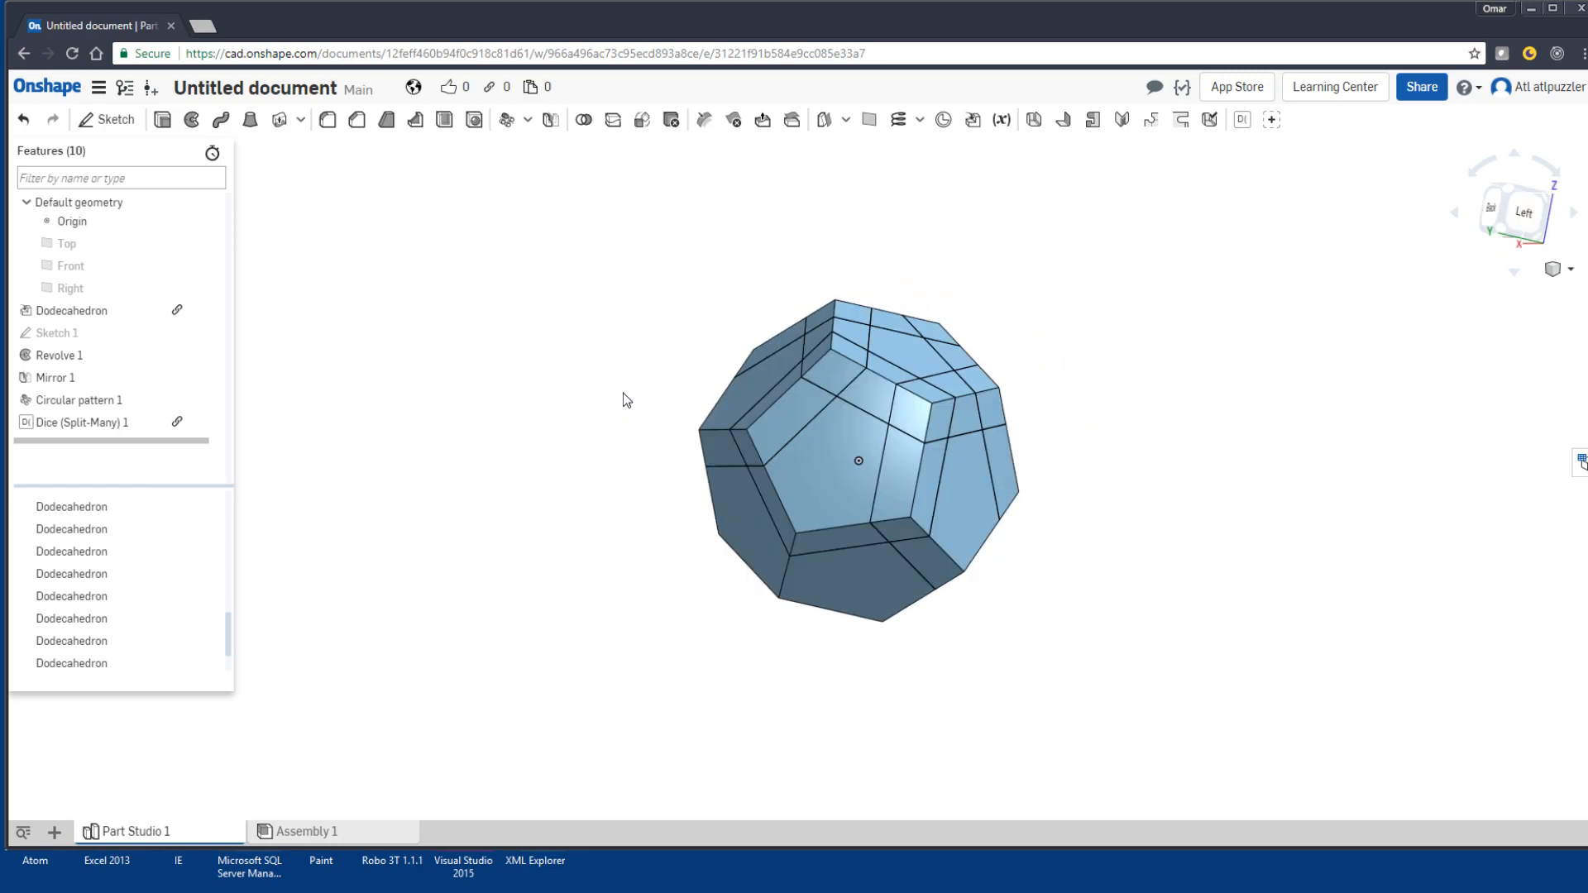
pyautogui.moveTo(623, 387); pyautogui.dragTo(666, 370, button='right')
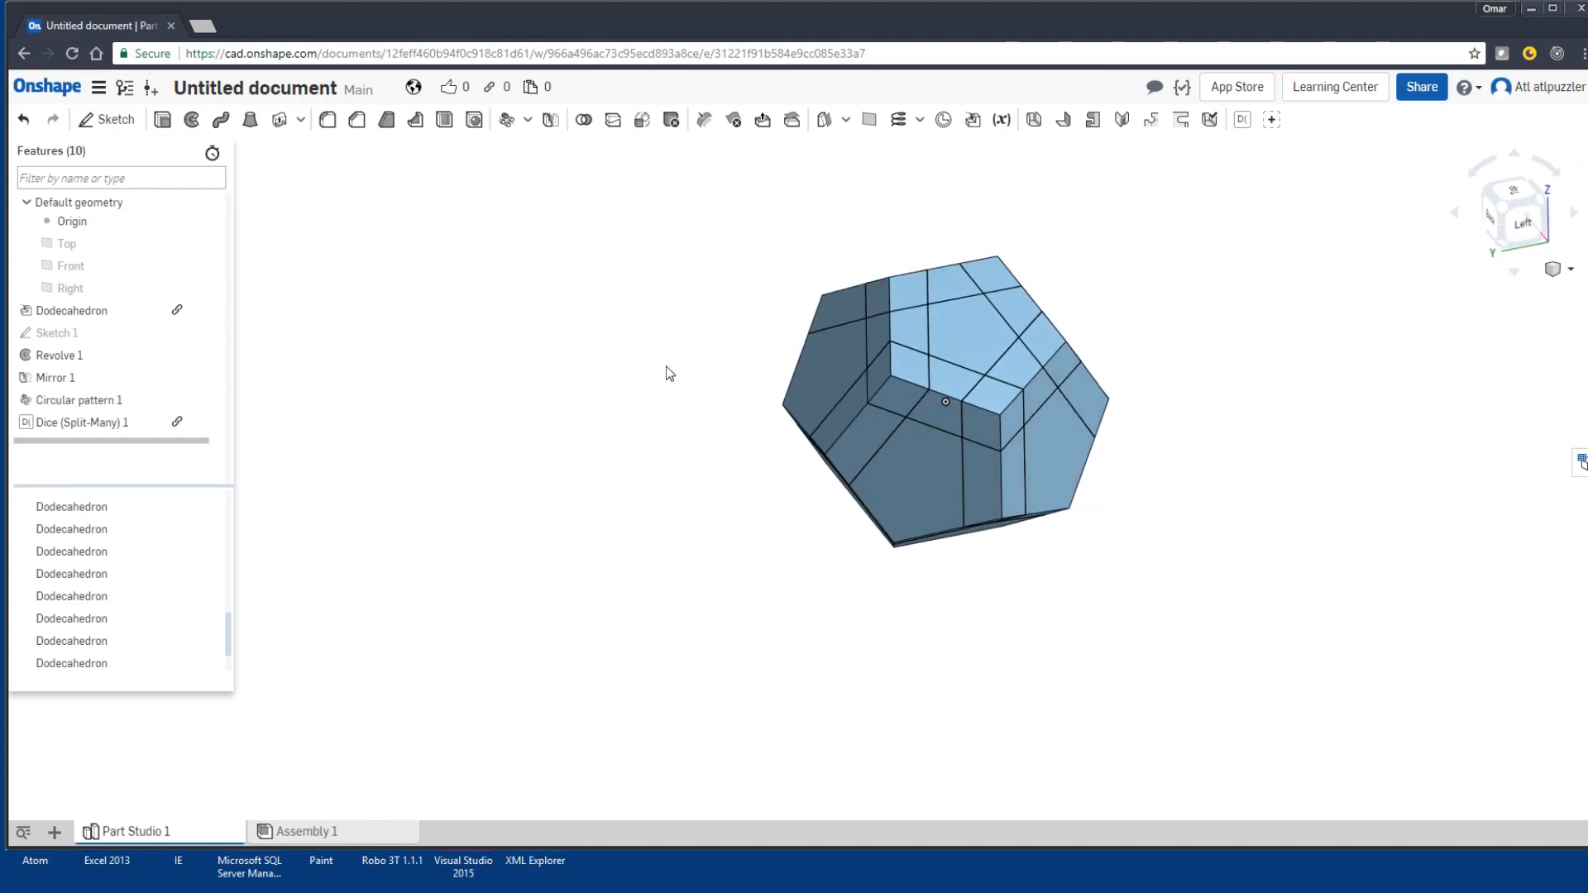
pyautogui.click(211, 222)
pyautogui.moveTo(561, 341); pyautogui.dragTo(548, 374, button='right')
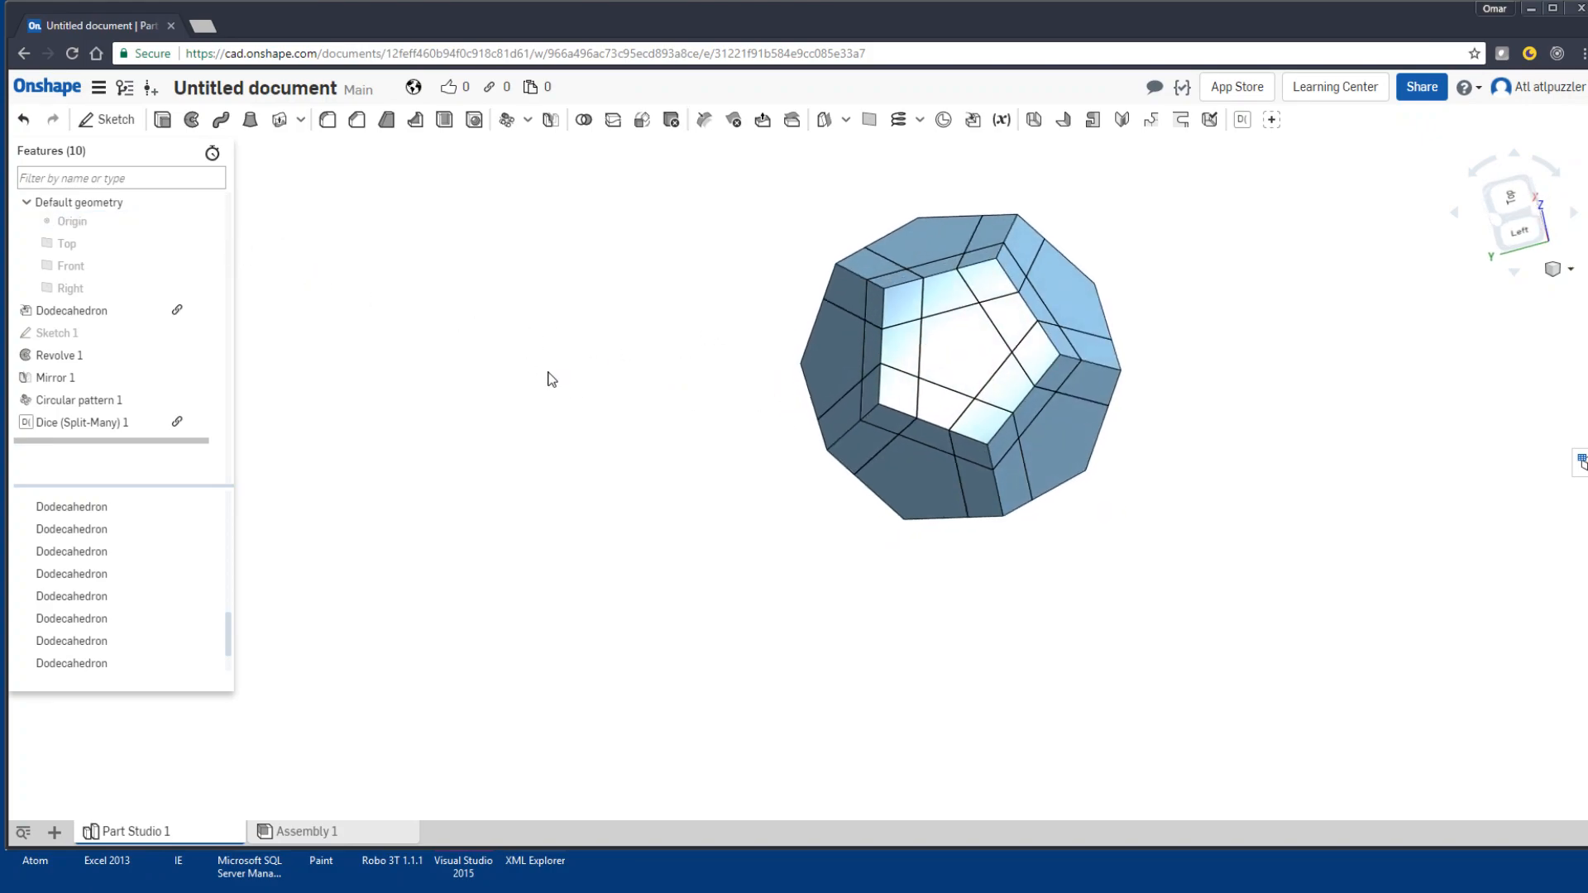
pyautogui.scroll(5, 984, 376)
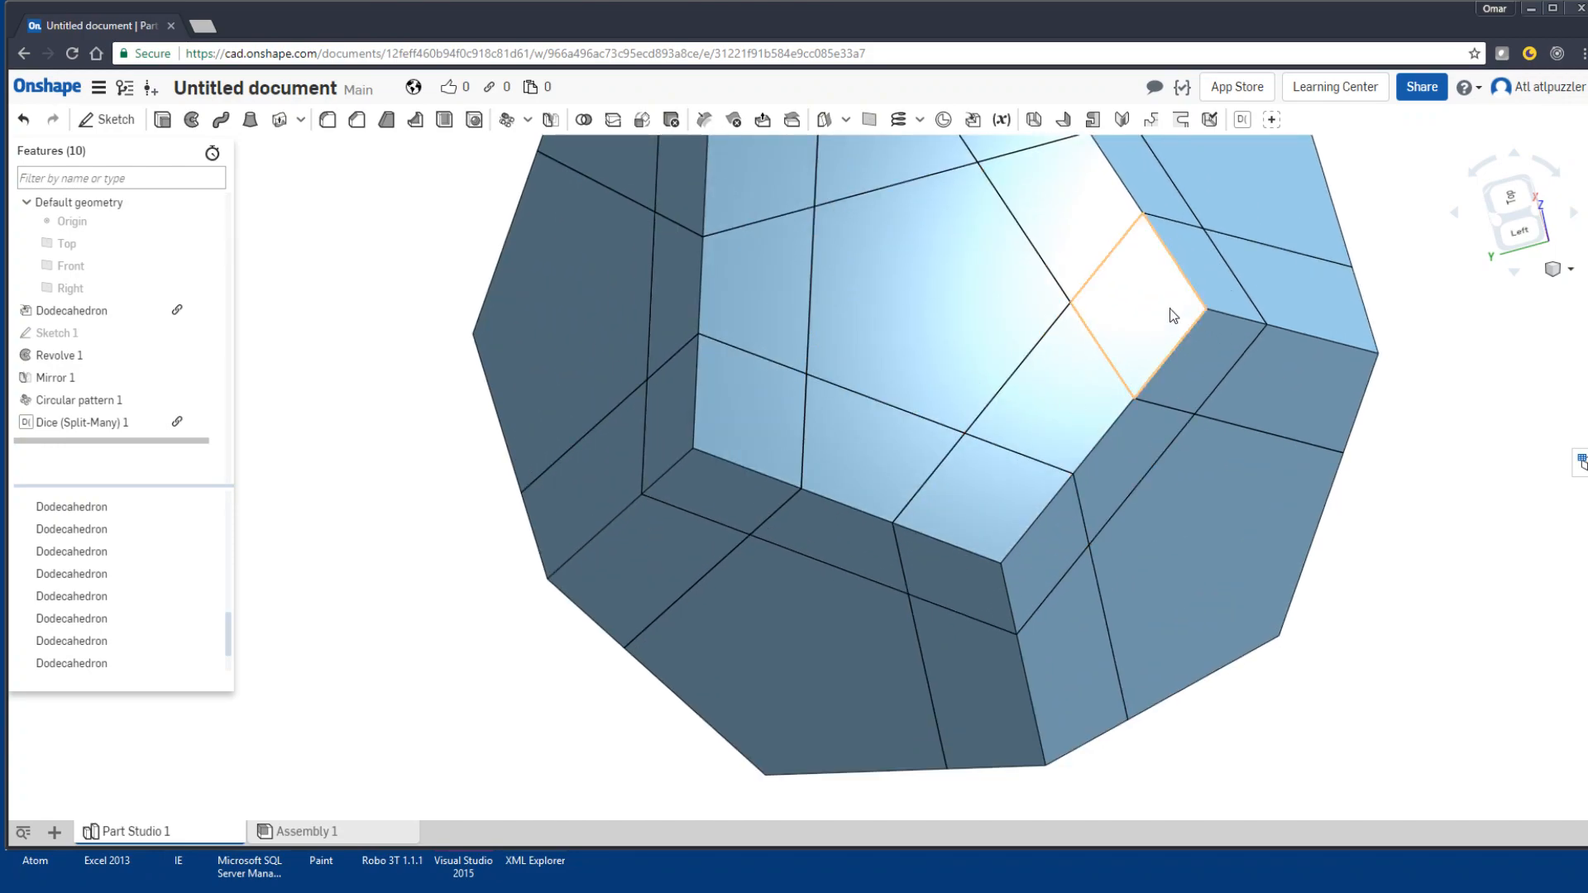
pyautogui.click(1102, 439)
# Step: Edit Sketch 1 to set the slanted profile line's 8 mm offset dimension to 9.5 mm and rebuild the model
pyautogui.doubleClick(113, 334)
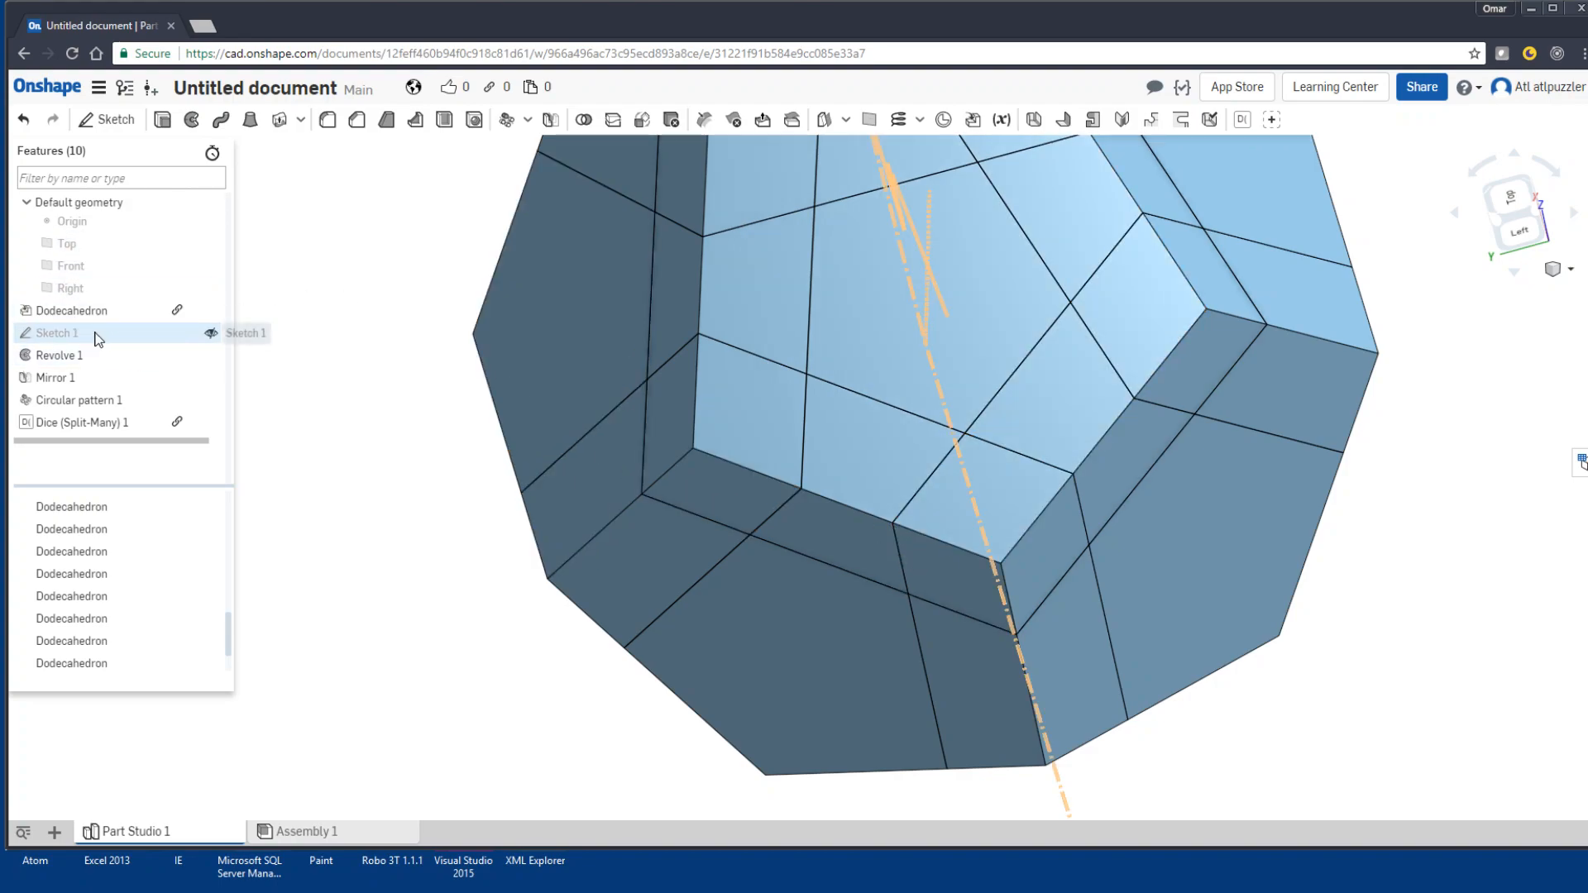
pyautogui.press('n')
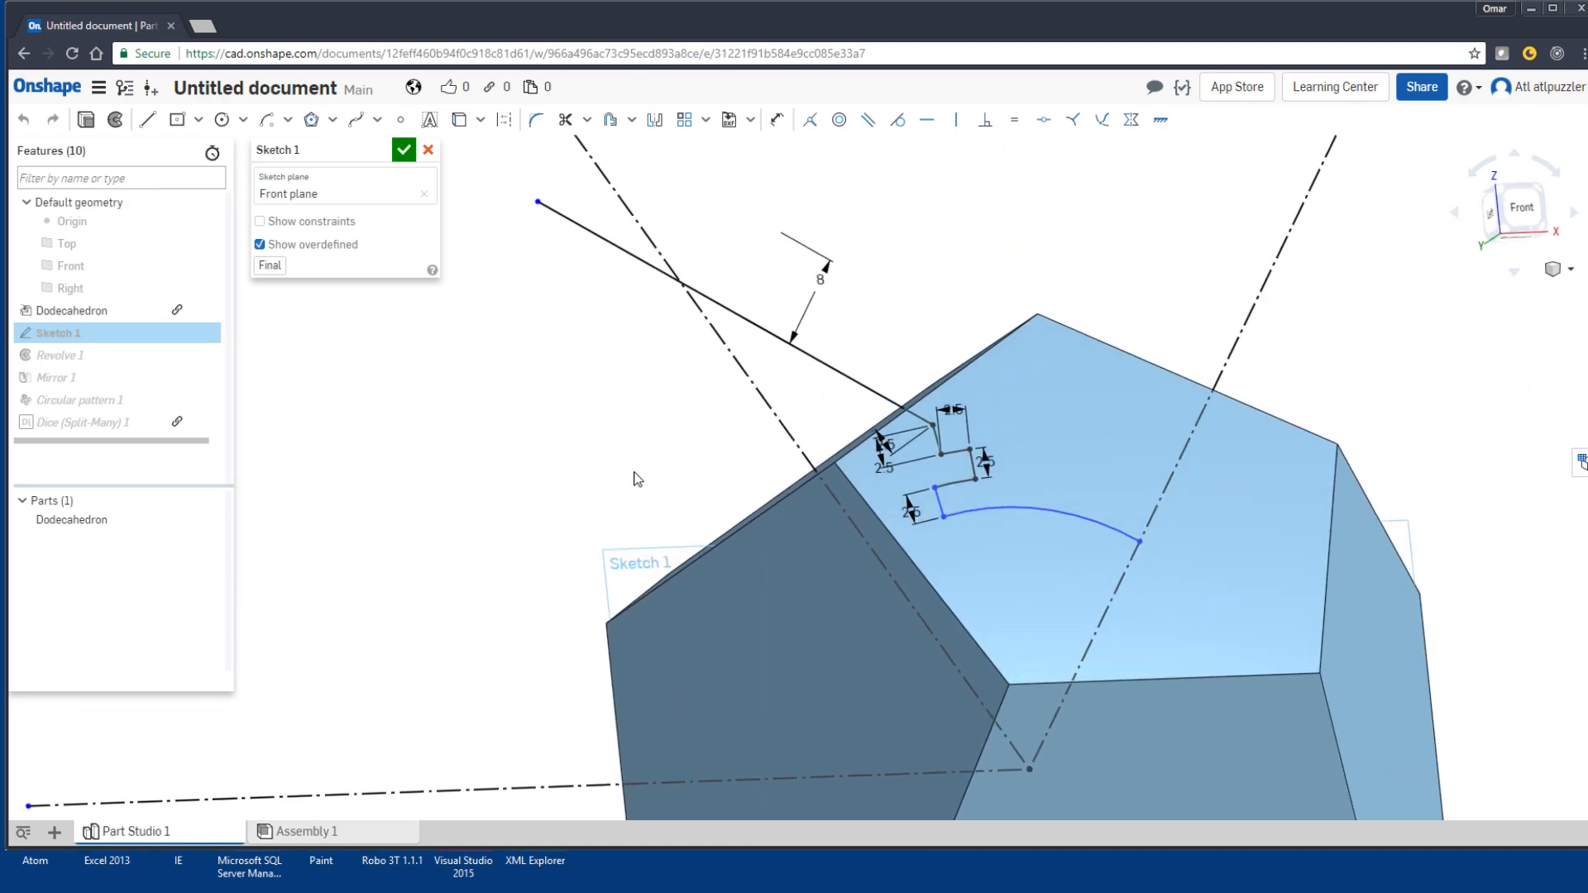
pyautogui.doubleClick(815, 278)
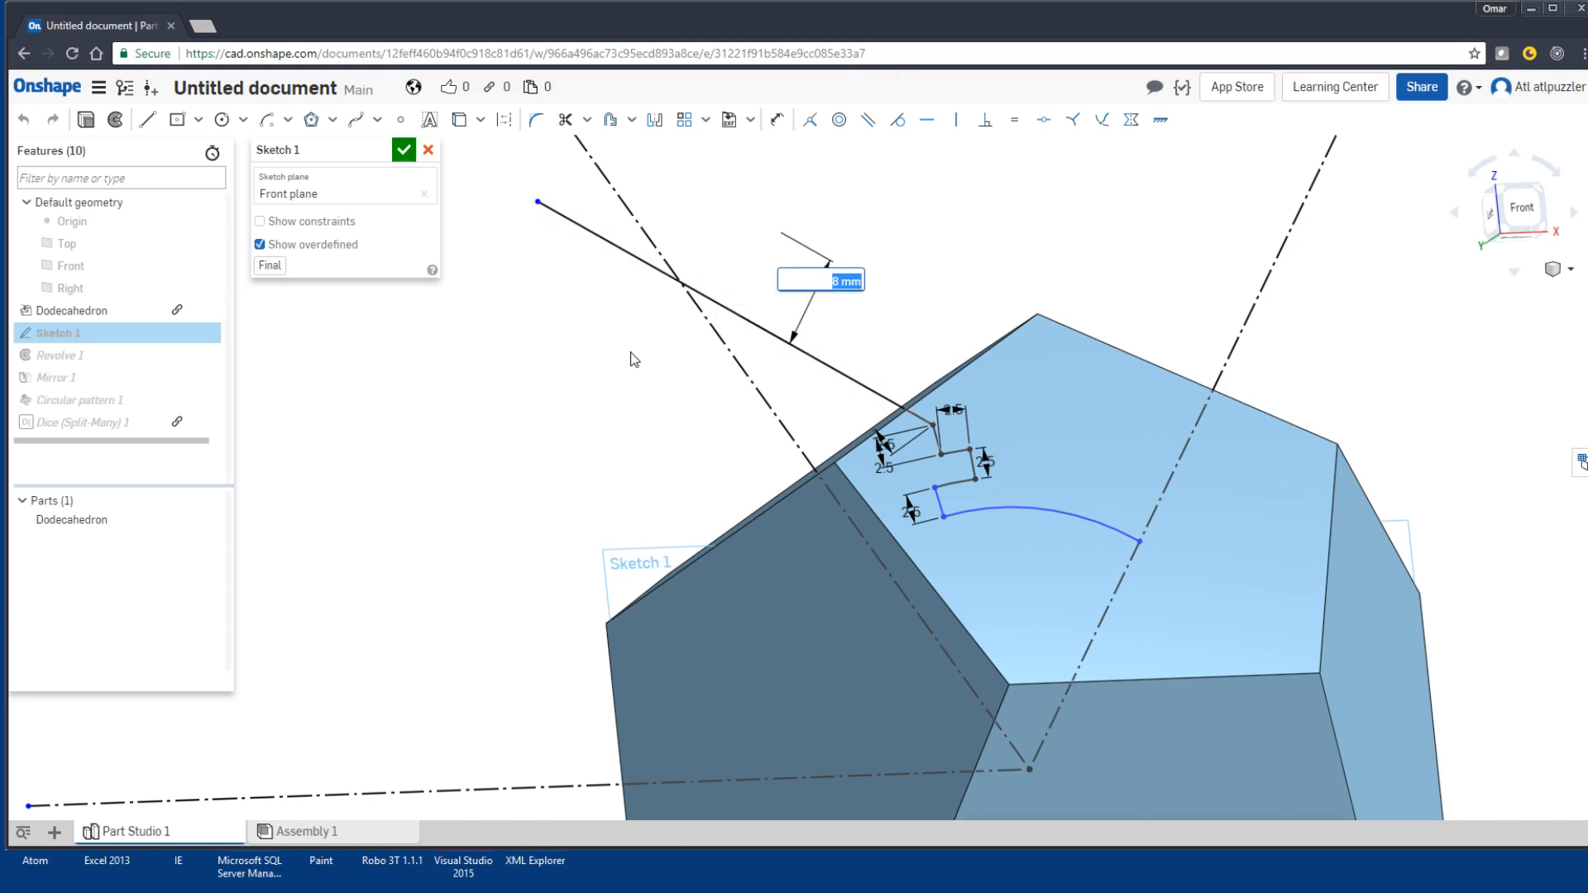
pyautogui.write('9.5')
pyautogui.press('Return')
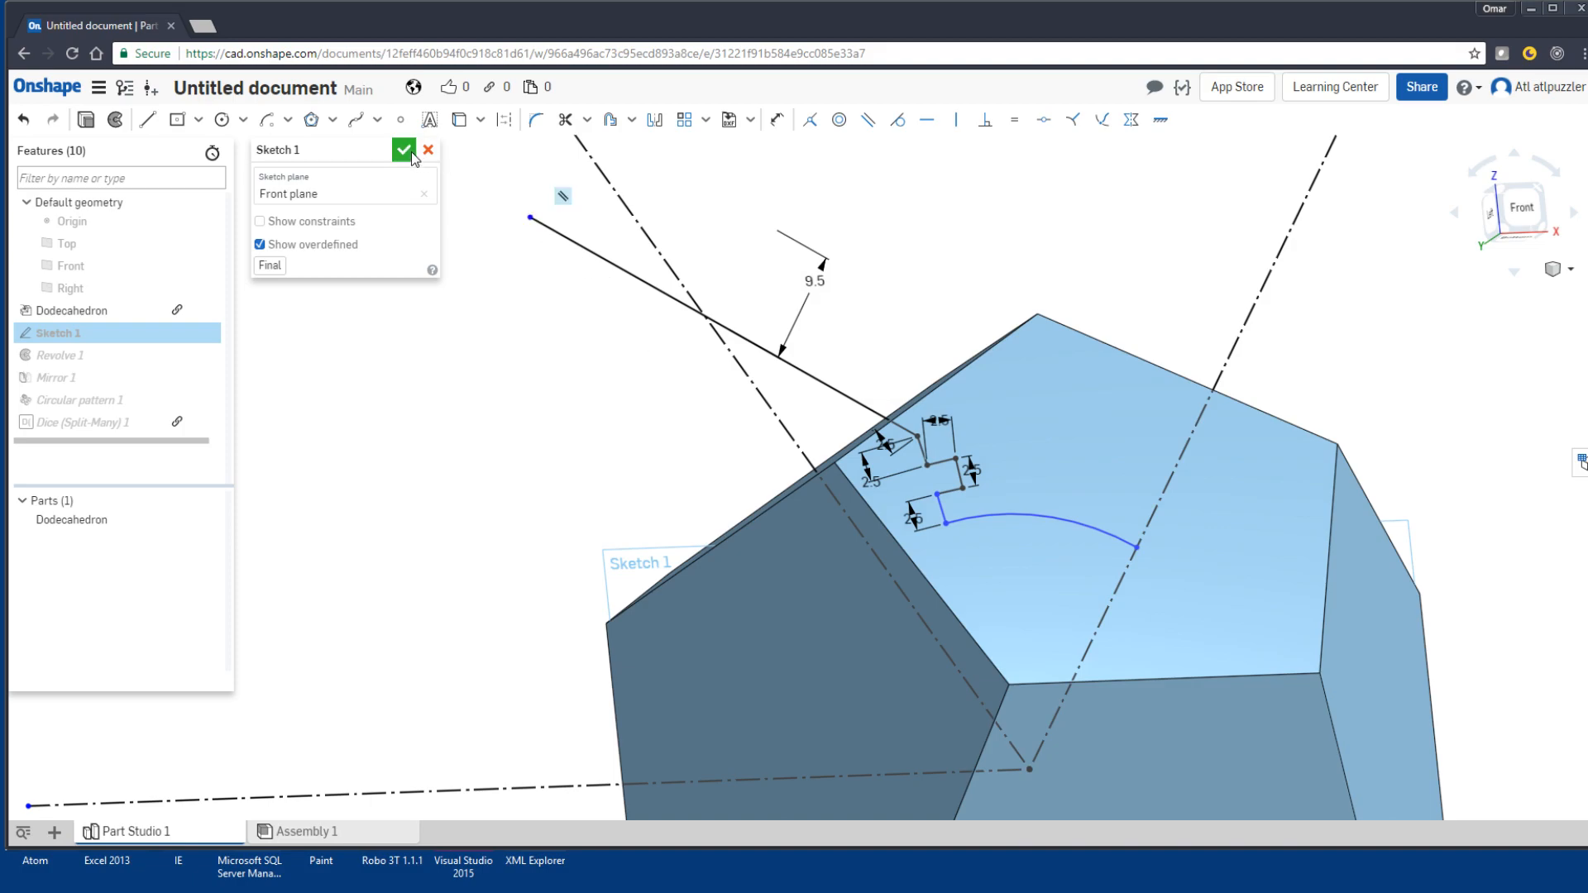
pyautogui.click(403, 151)
pyautogui.moveTo(472, 309); pyautogui.dragTo(520, 379, button='right')
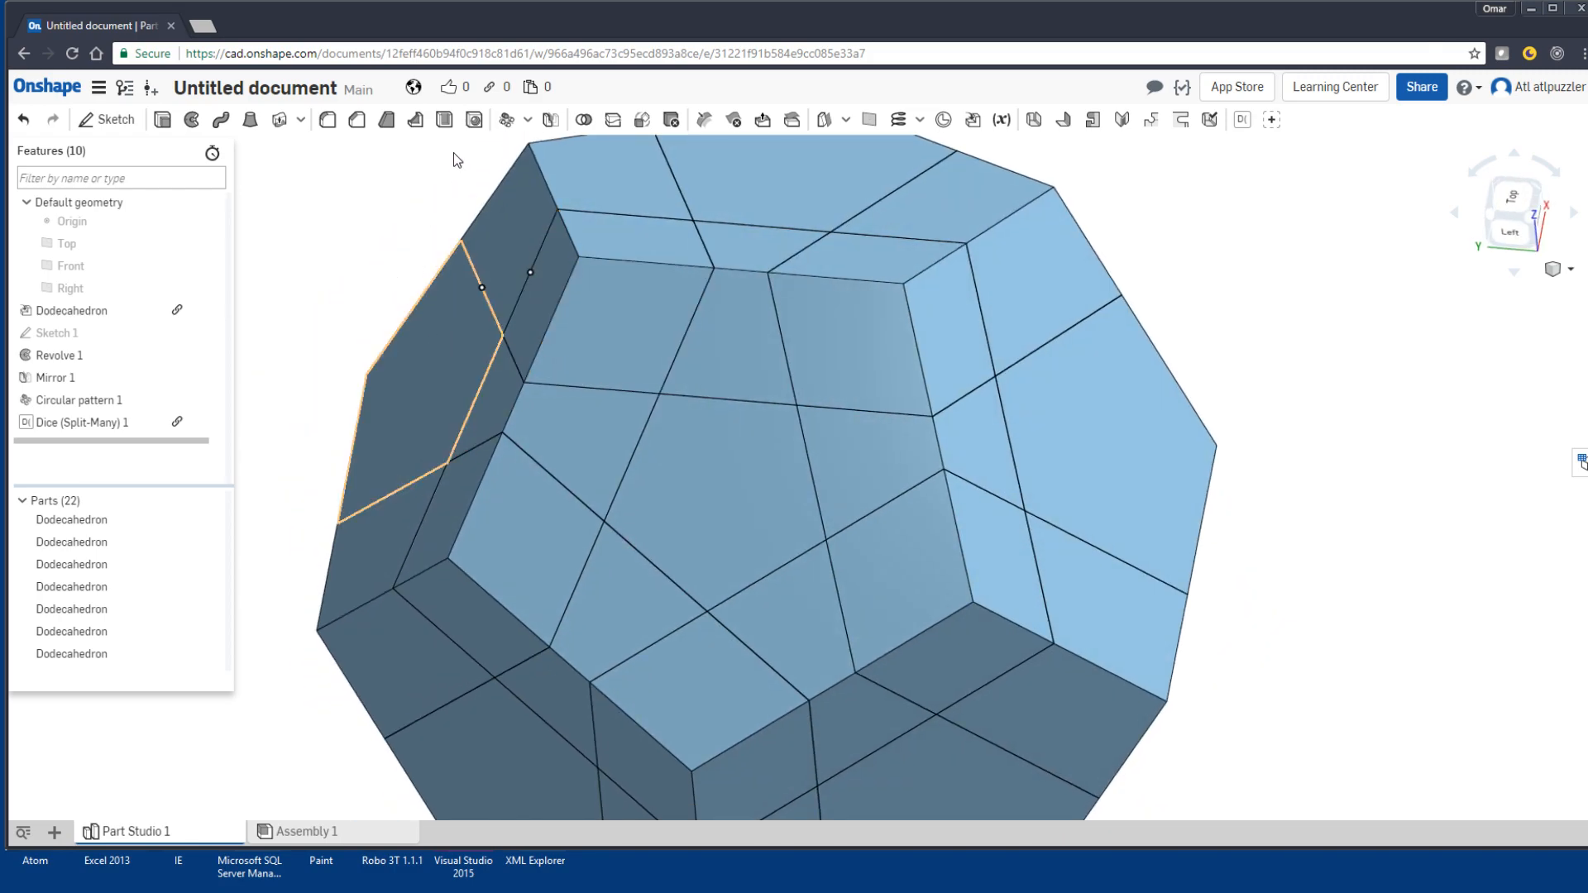
# Step: Delete the large bottom pieces and all lower side pieces with Delete part, keeping only the diced layer under the top pentagonal face
pyautogui.click(673, 120)
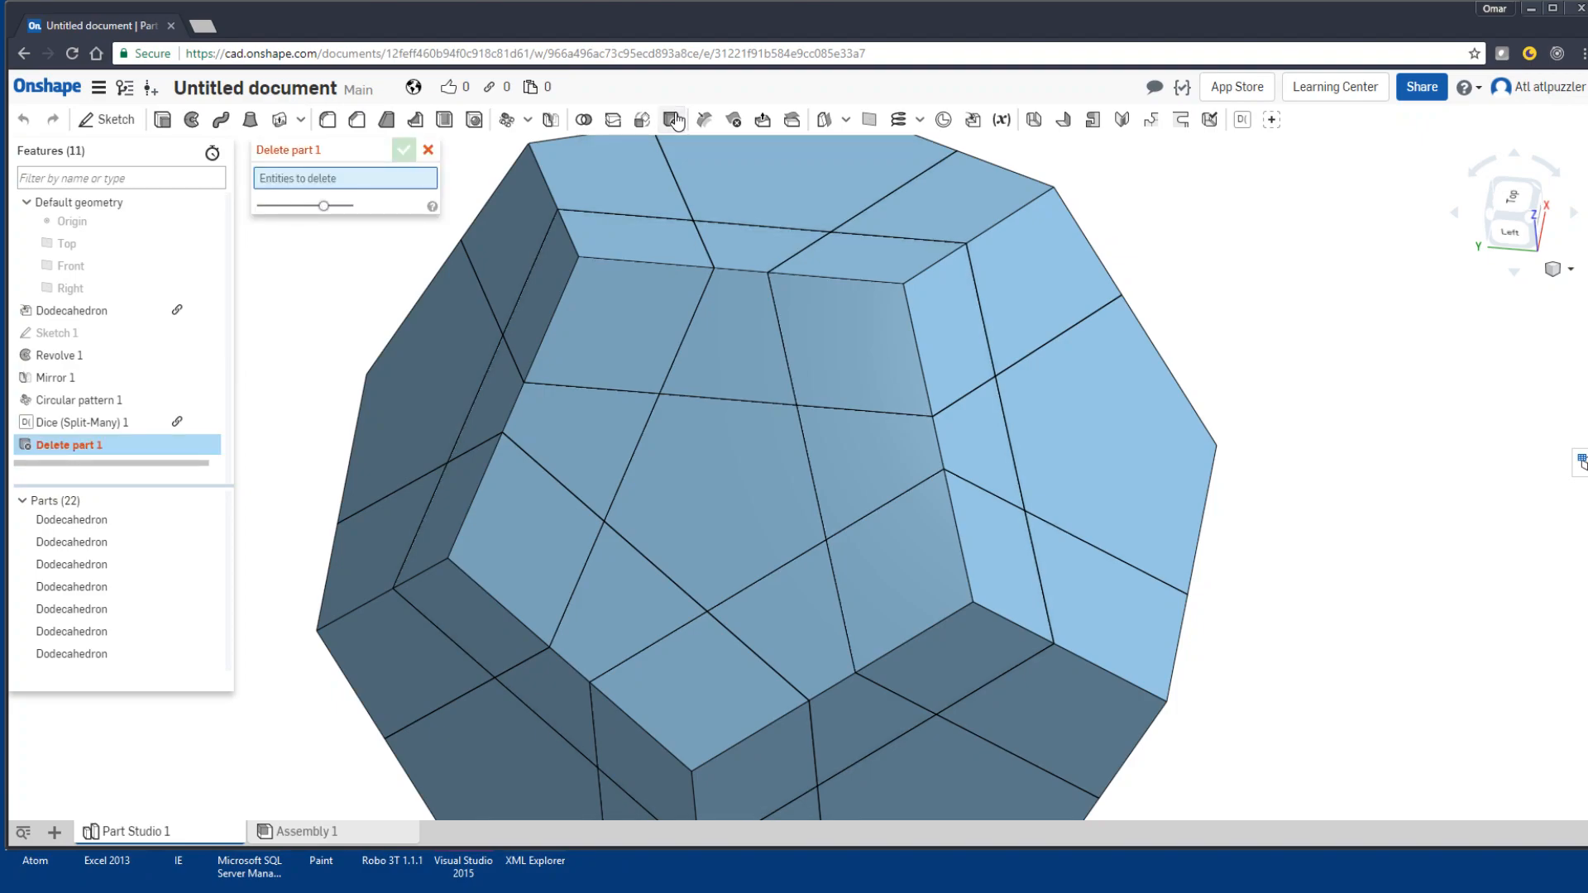
pyautogui.moveTo(694, 532); pyautogui.dragTo(598, 358, button='right')
pyautogui.scroll(-5, 594, 340)
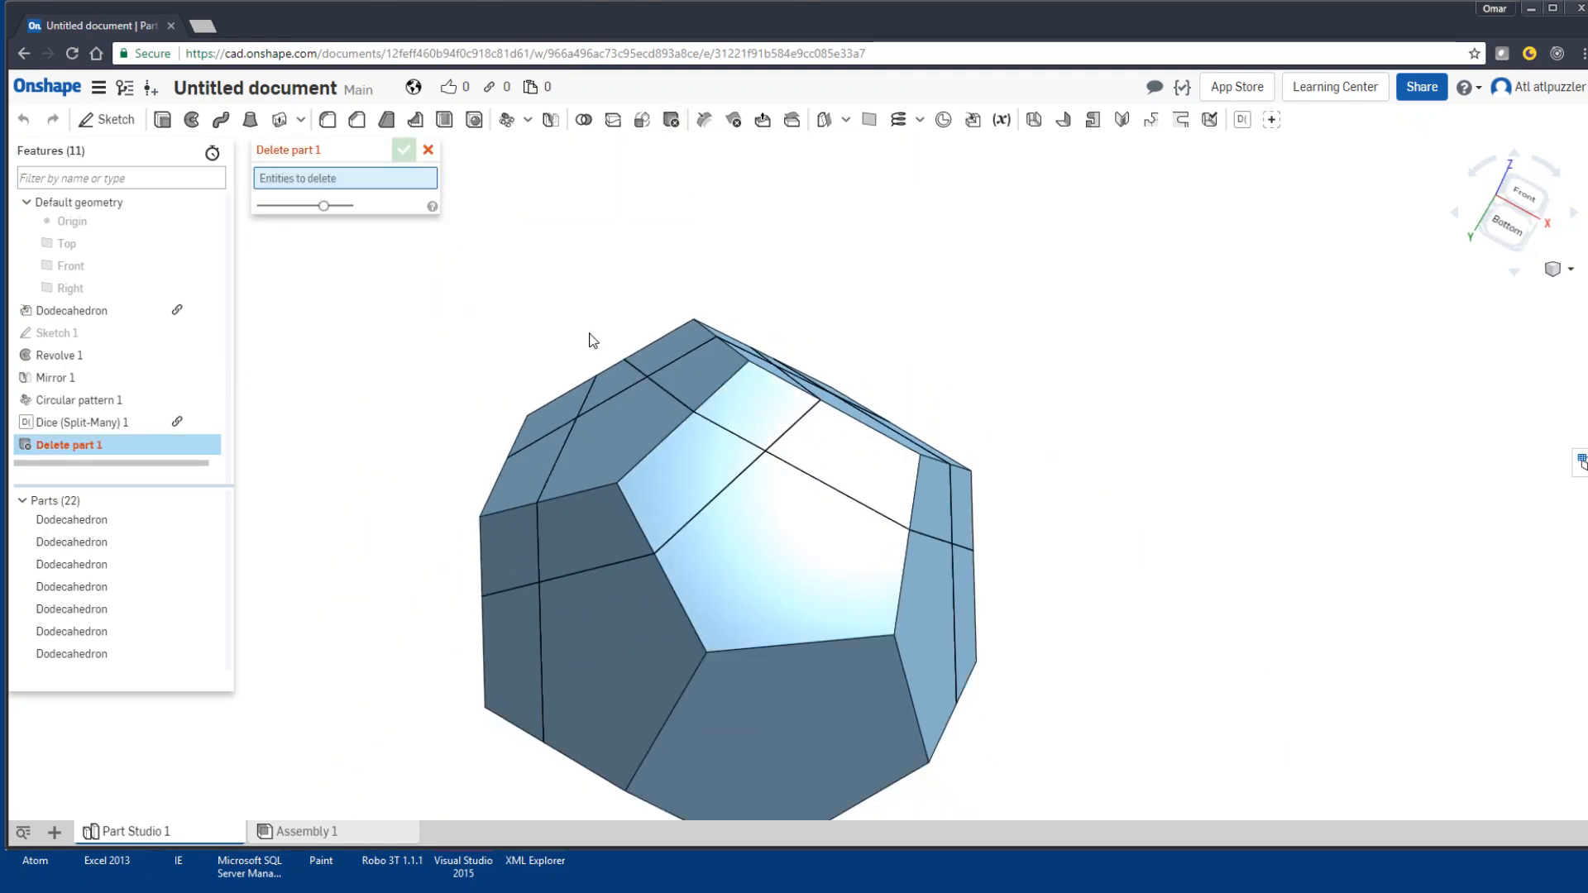
pyautogui.click(710, 578)
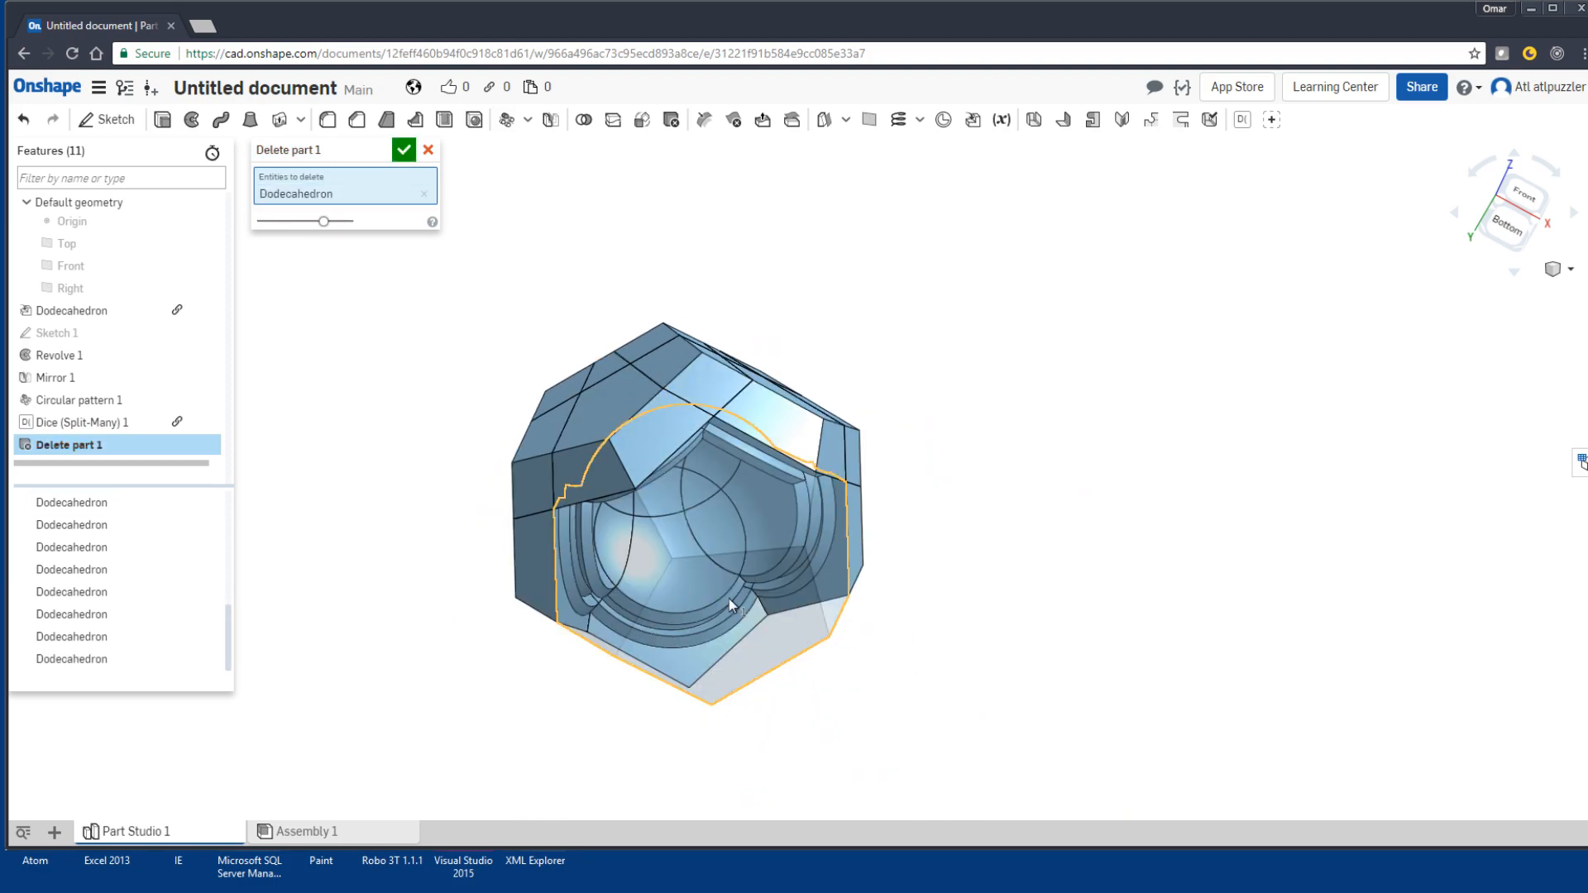
pyautogui.moveTo(368, 448); pyautogui.dragTo(529, 476, button='right')
pyautogui.click(629, 470)
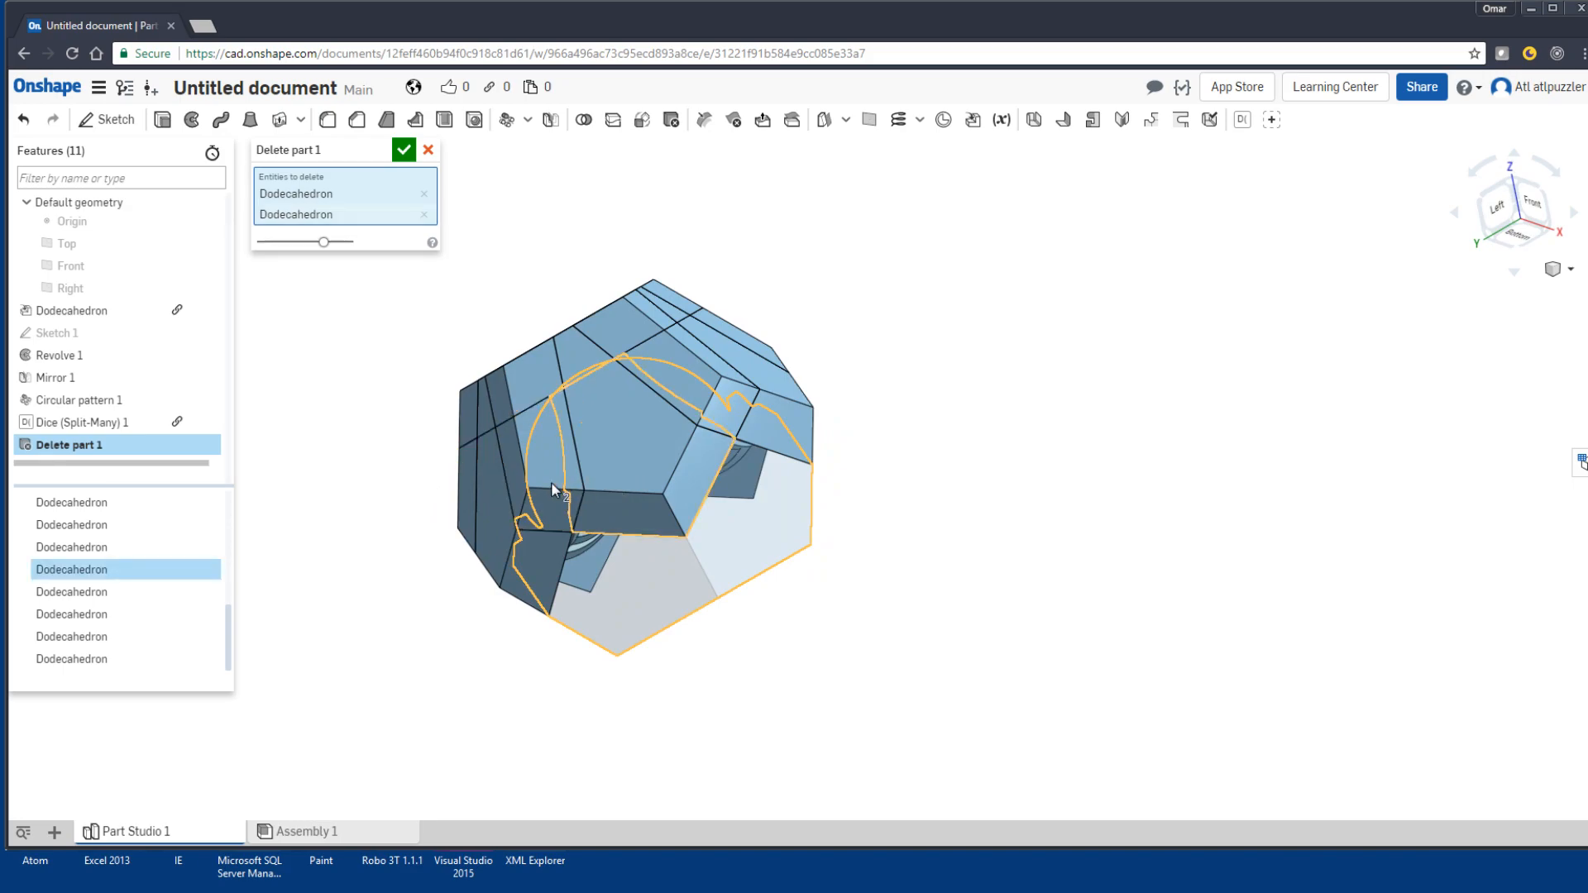
pyautogui.click(549, 478)
pyautogui.click(529, 549)
pyautogui.moveTo(390, 515); pyautogui.dragTo(572, 497, button='right')
pyautogui.click(499, 491)
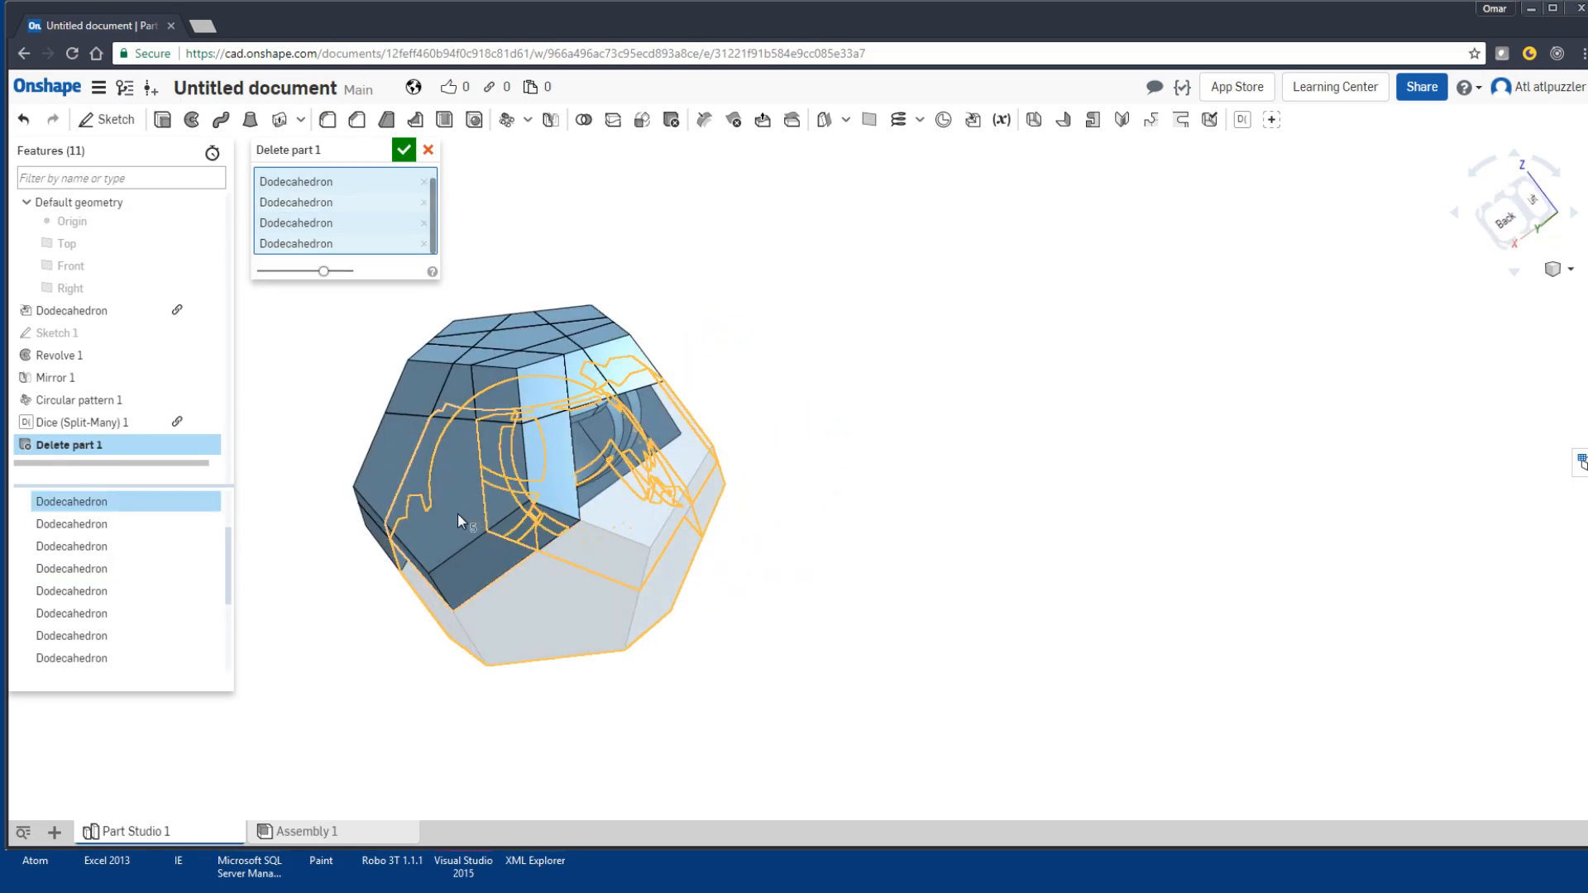
pyautogui.click(382, 460)
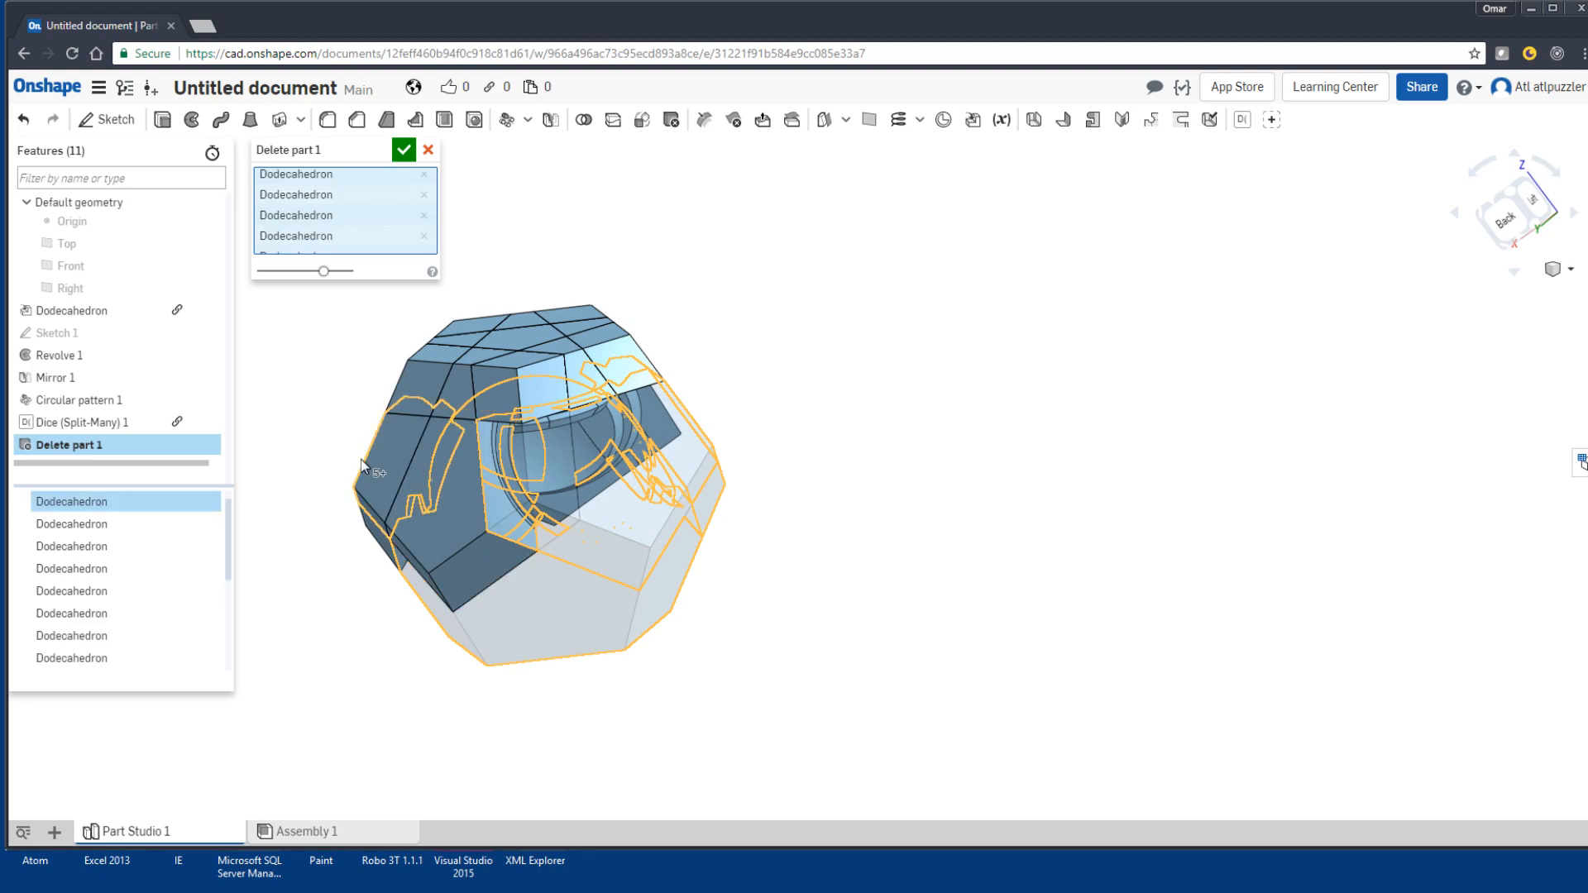
pyautogui.click(420, 535)
pyautogui.moveTo(266, 383); pyautogui.dragTo(502, 420, button='right')
pyautogui.click(502, 419)
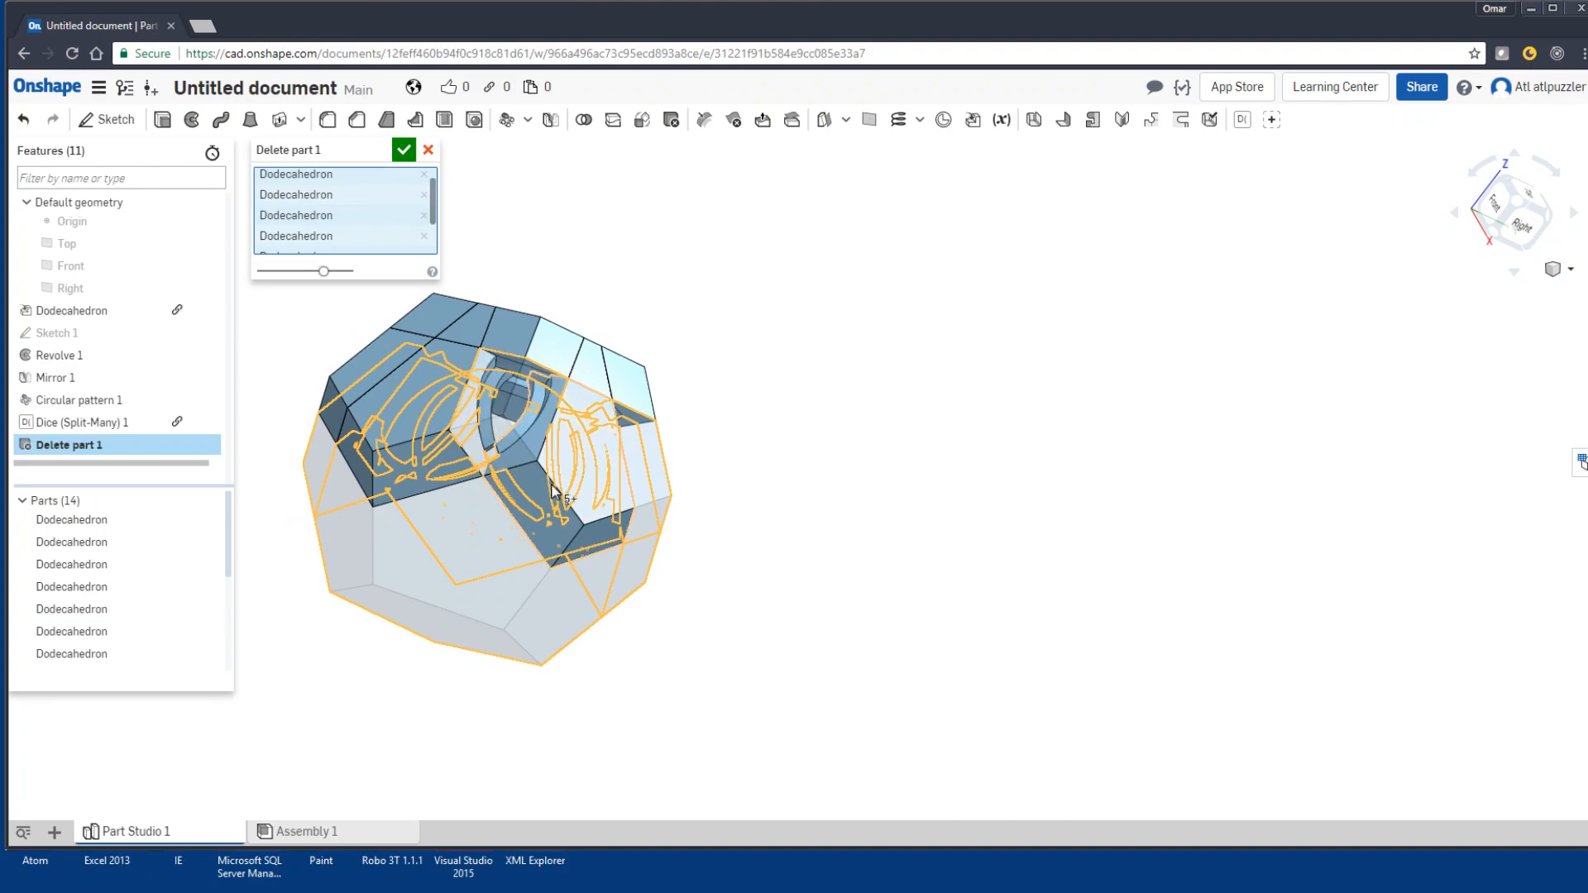
pyautogui.click(497, 469)
pyautogui.click(375, 374)
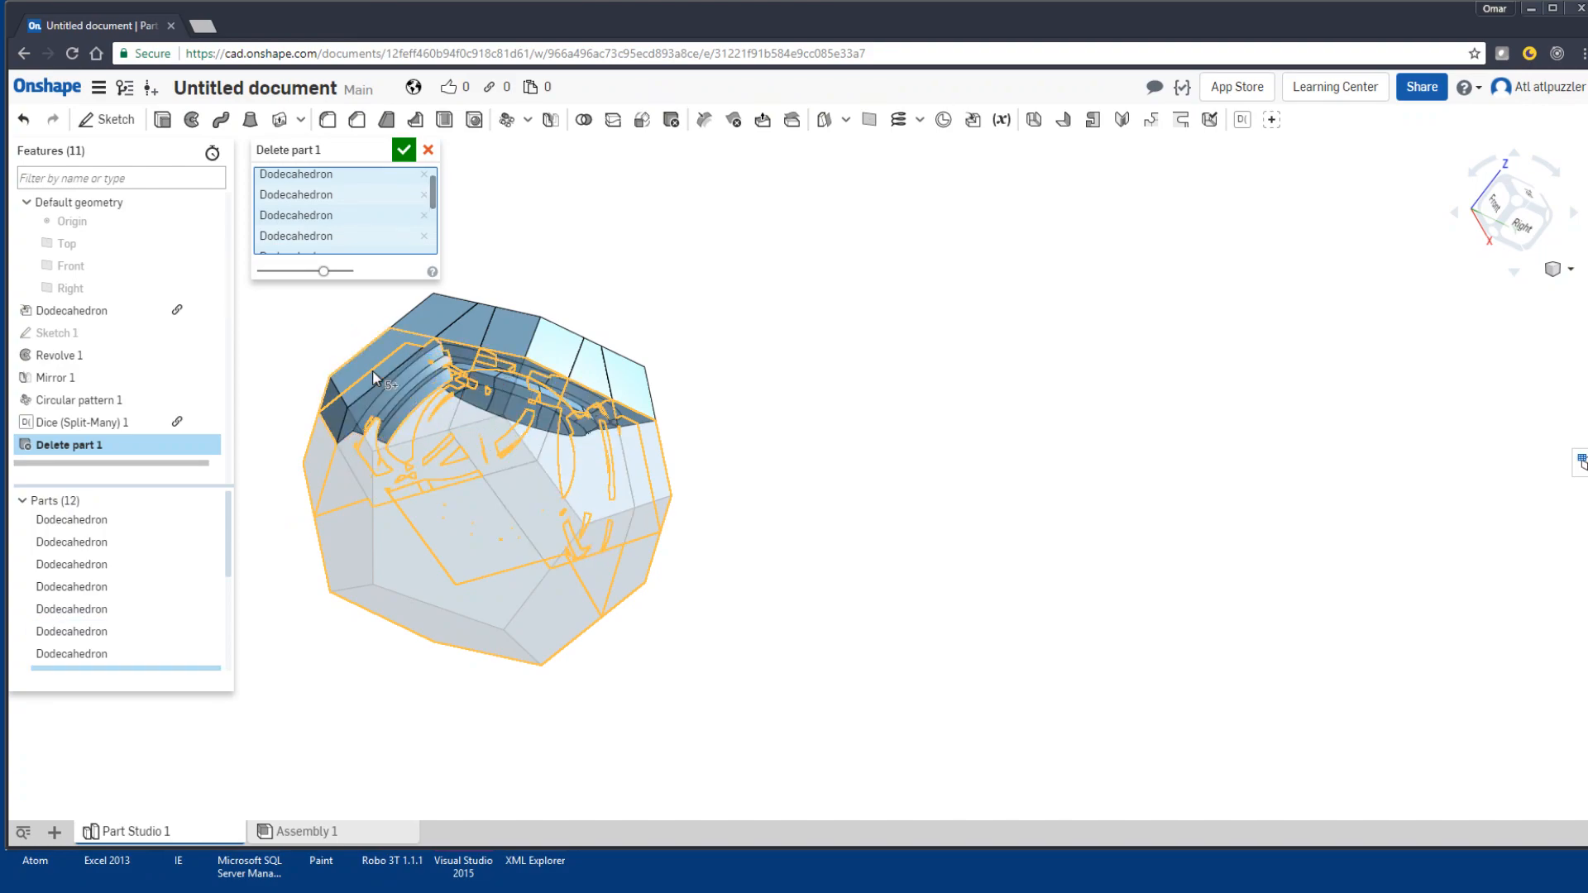
pyautogui.click(374, 370)
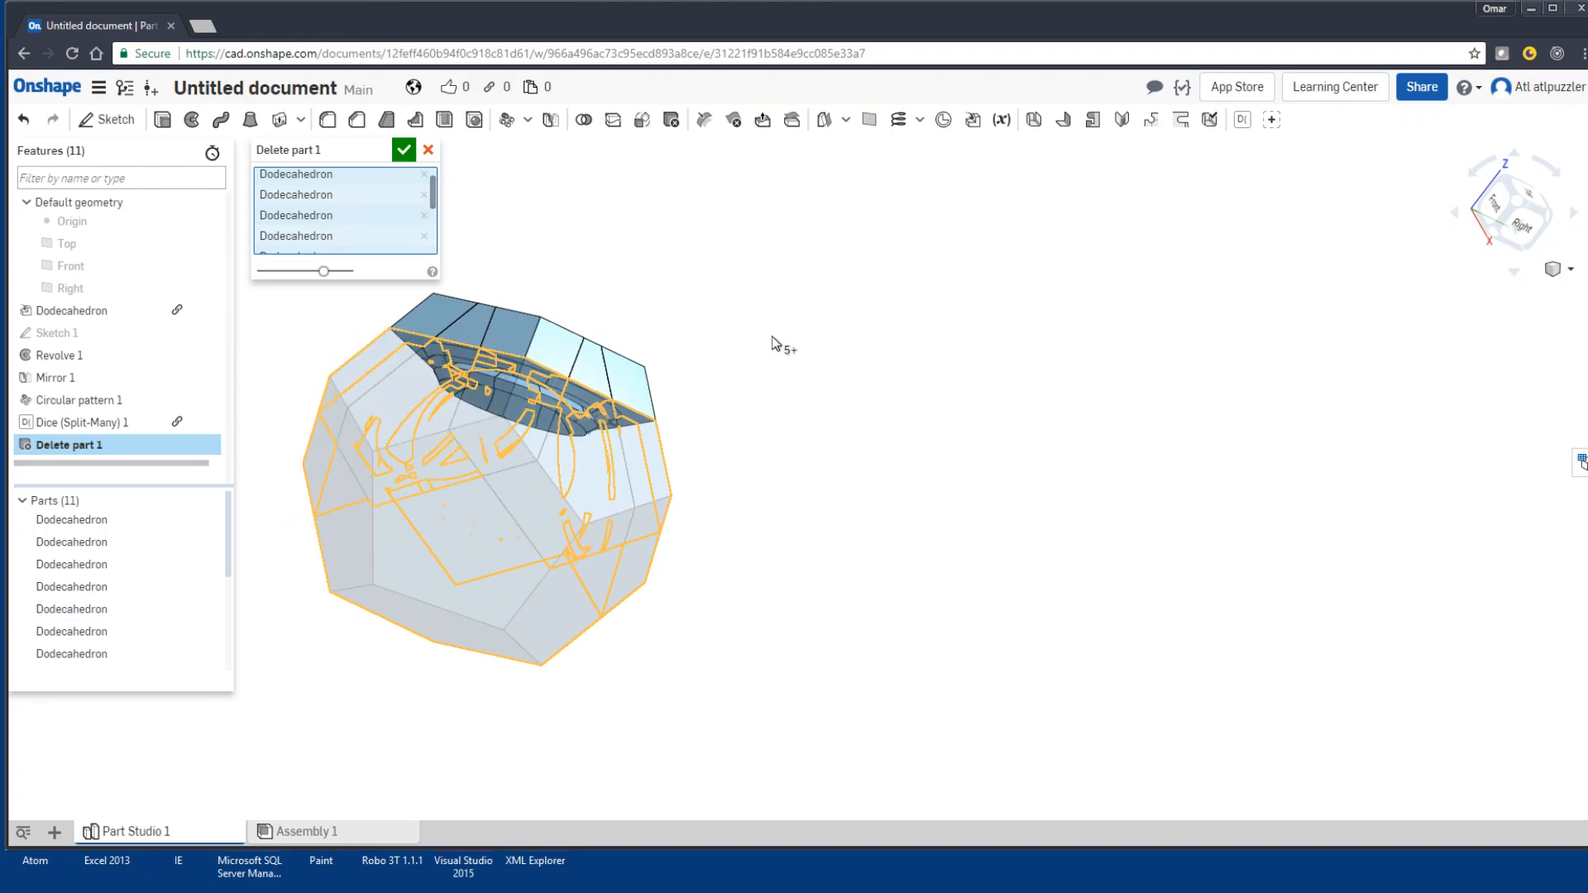
pyautogui.moveTo(776, 344); pyautogui.dragTo(811, 329, button='right')
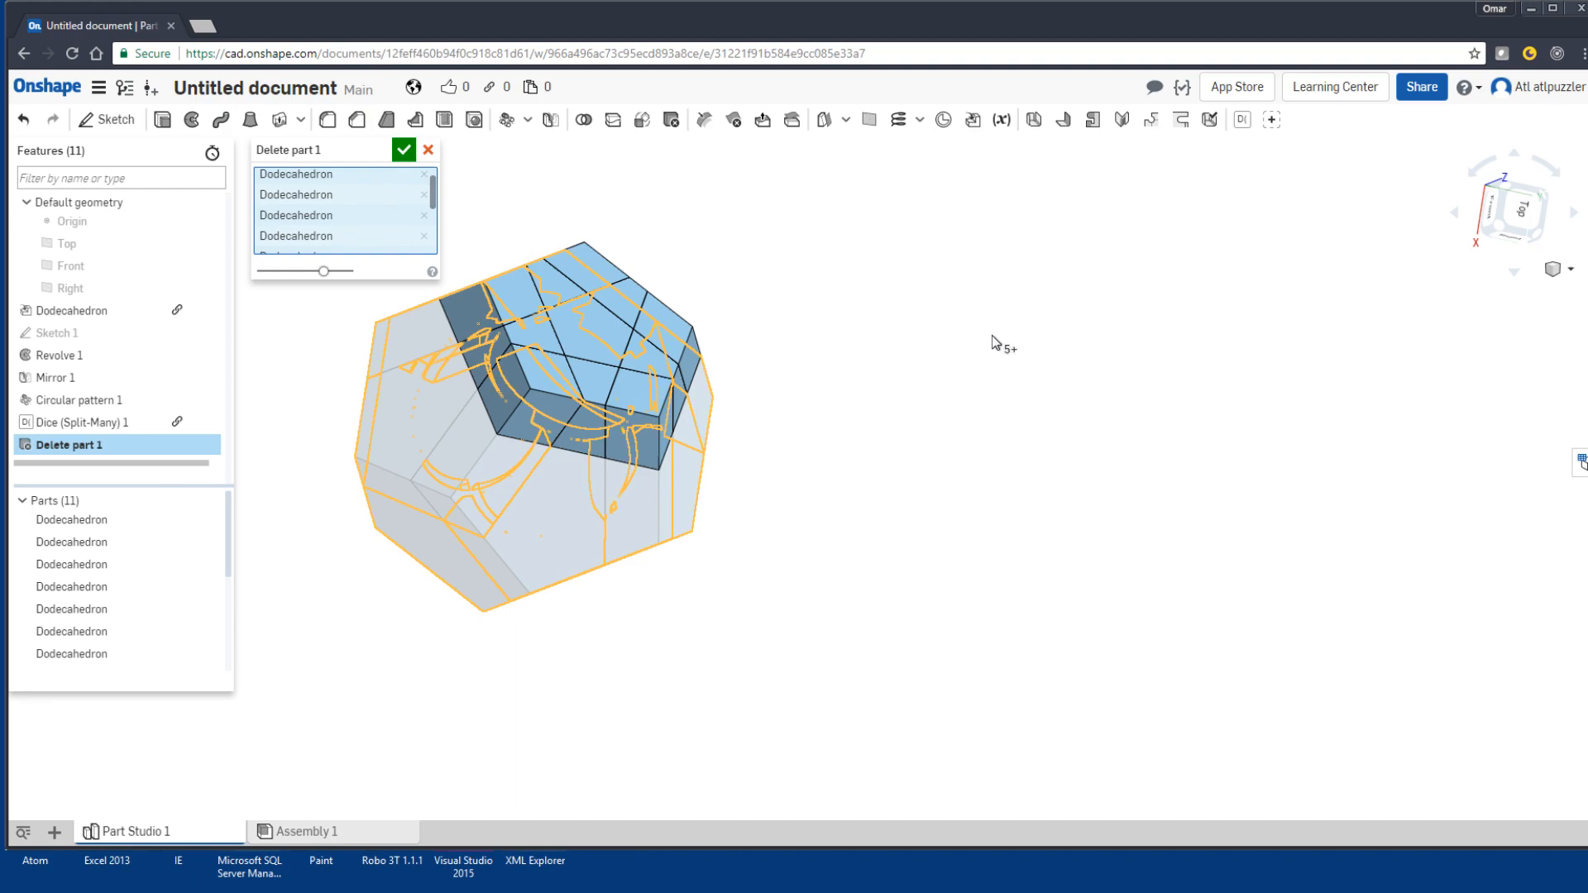
pyautogui.click(404, 149)
# Step: Edit Delete part 1 to also remove the remaining duplicate pieces, keeping only one pentagonal center, one adjacent edge and one corner piece
pyautogui.moveTo(536, 413)
pyautogui.mouseDown(button='right')
pyautogui.moveTo(532, 245)
pyautogui.moveTo(541, 406)
pyautogui.mouseUp(button='right')
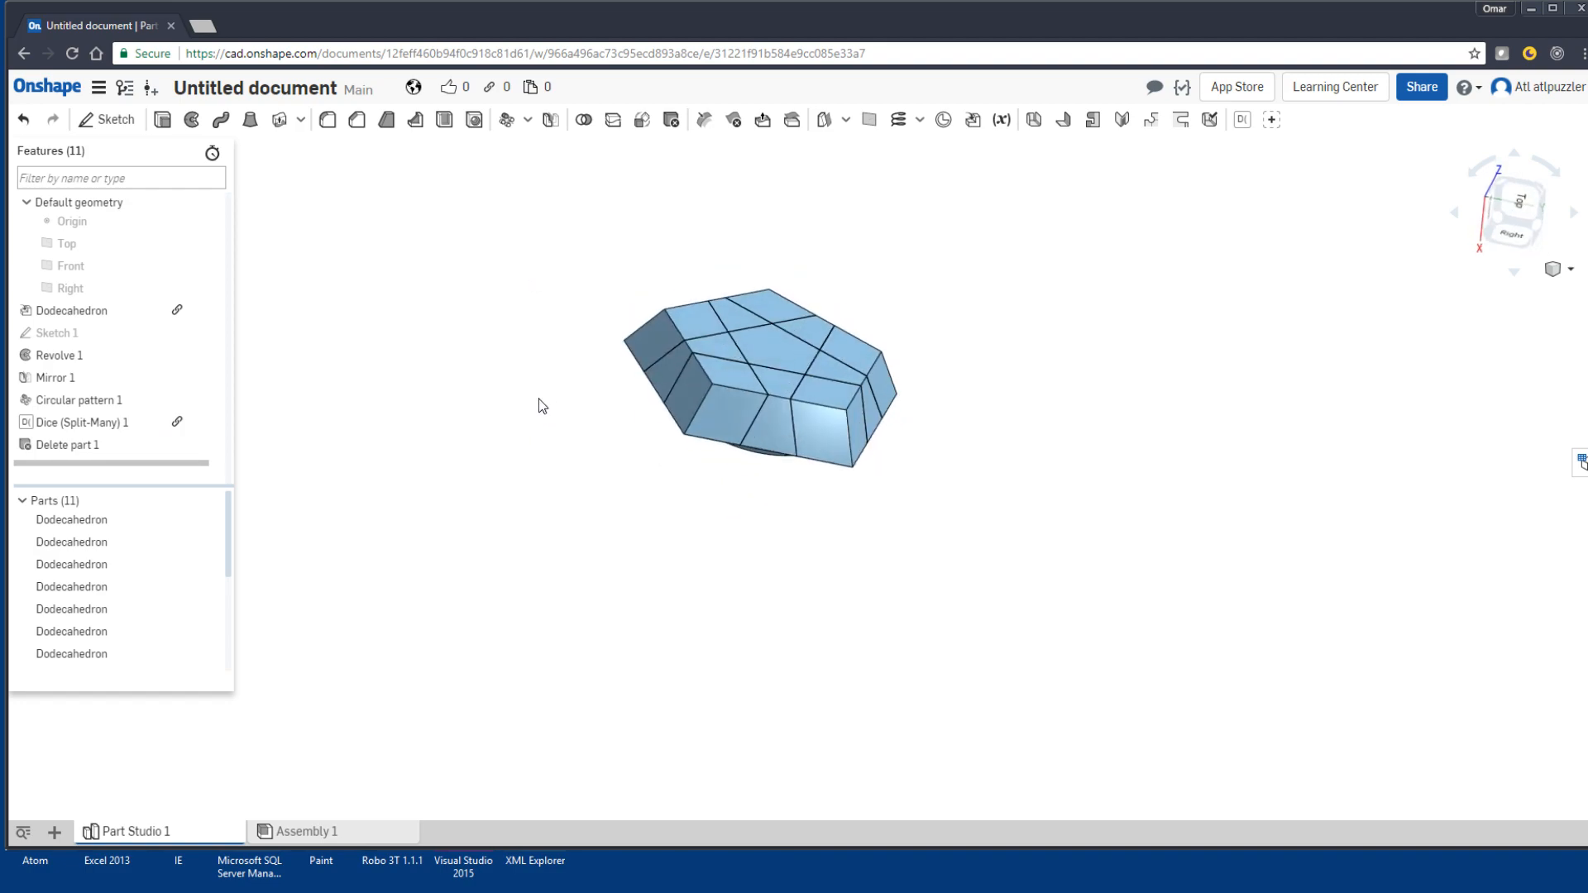
pyautogui.doubleClick(71, 444)
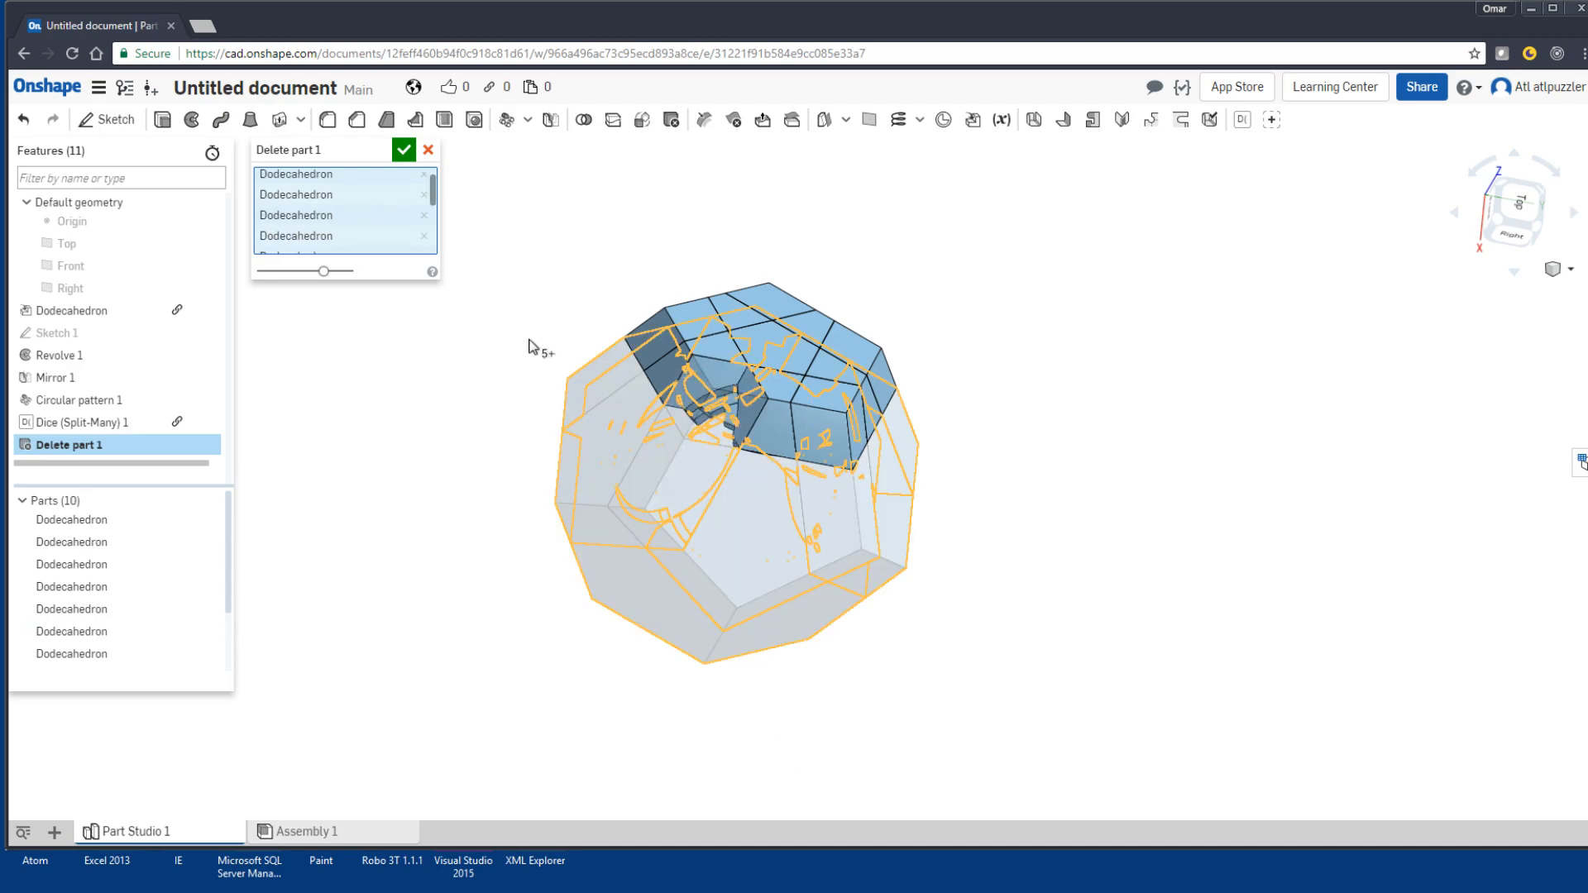
pyautogui.moveTo(560, 291); pyautogui.dragTo(583, 388, button='right')
pyautogui.click(709, 450)
pyautogui.click(728, 397)
pyautogui.click(749, 357)
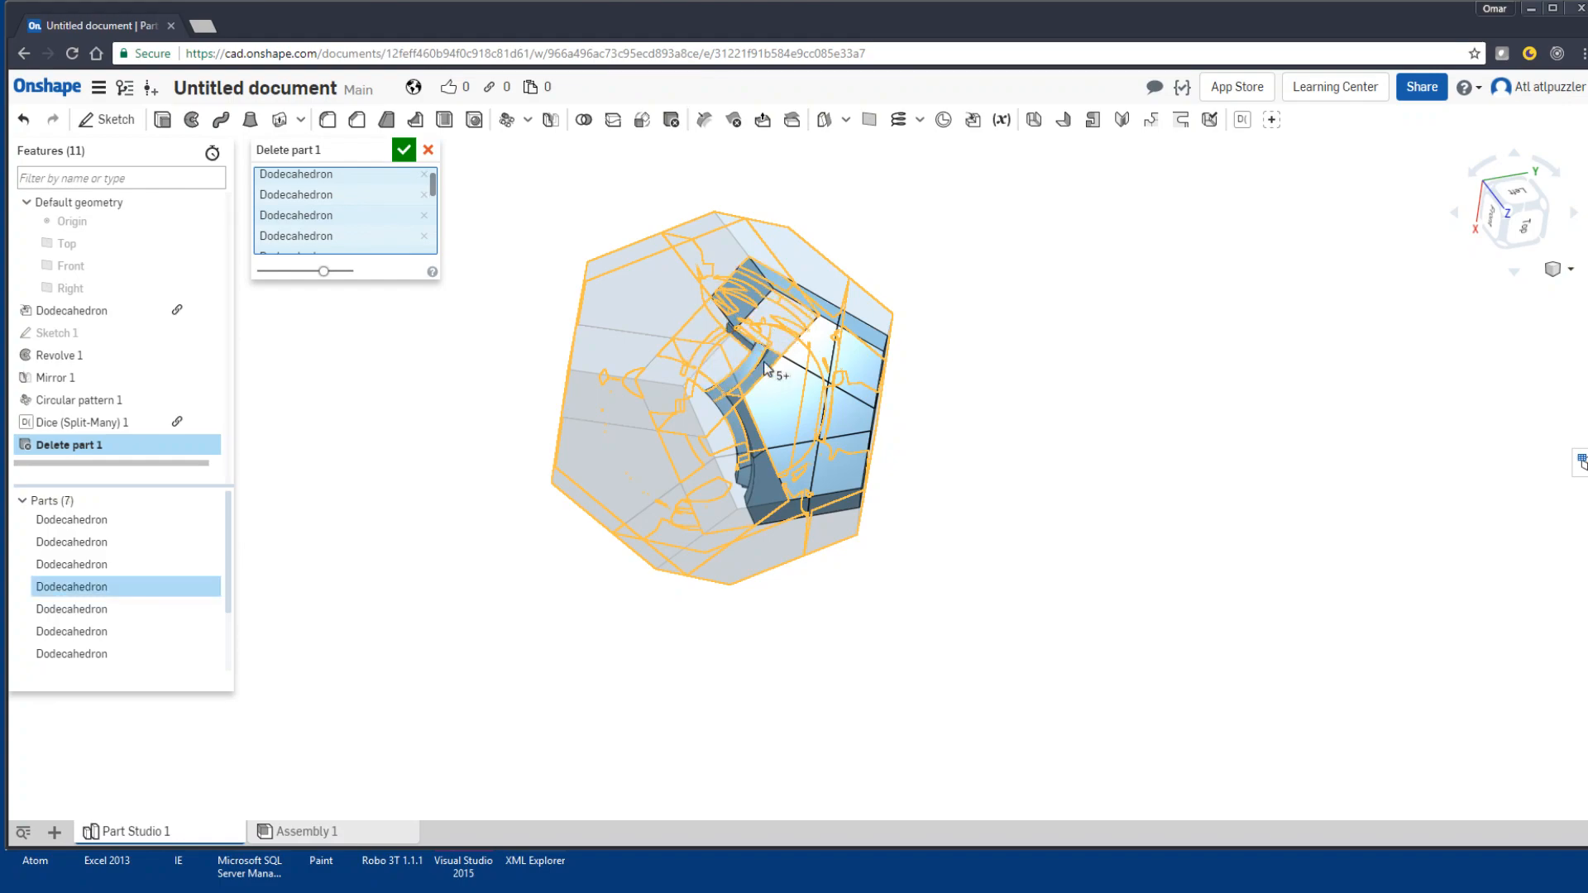
pyautogui.click(763, 357)
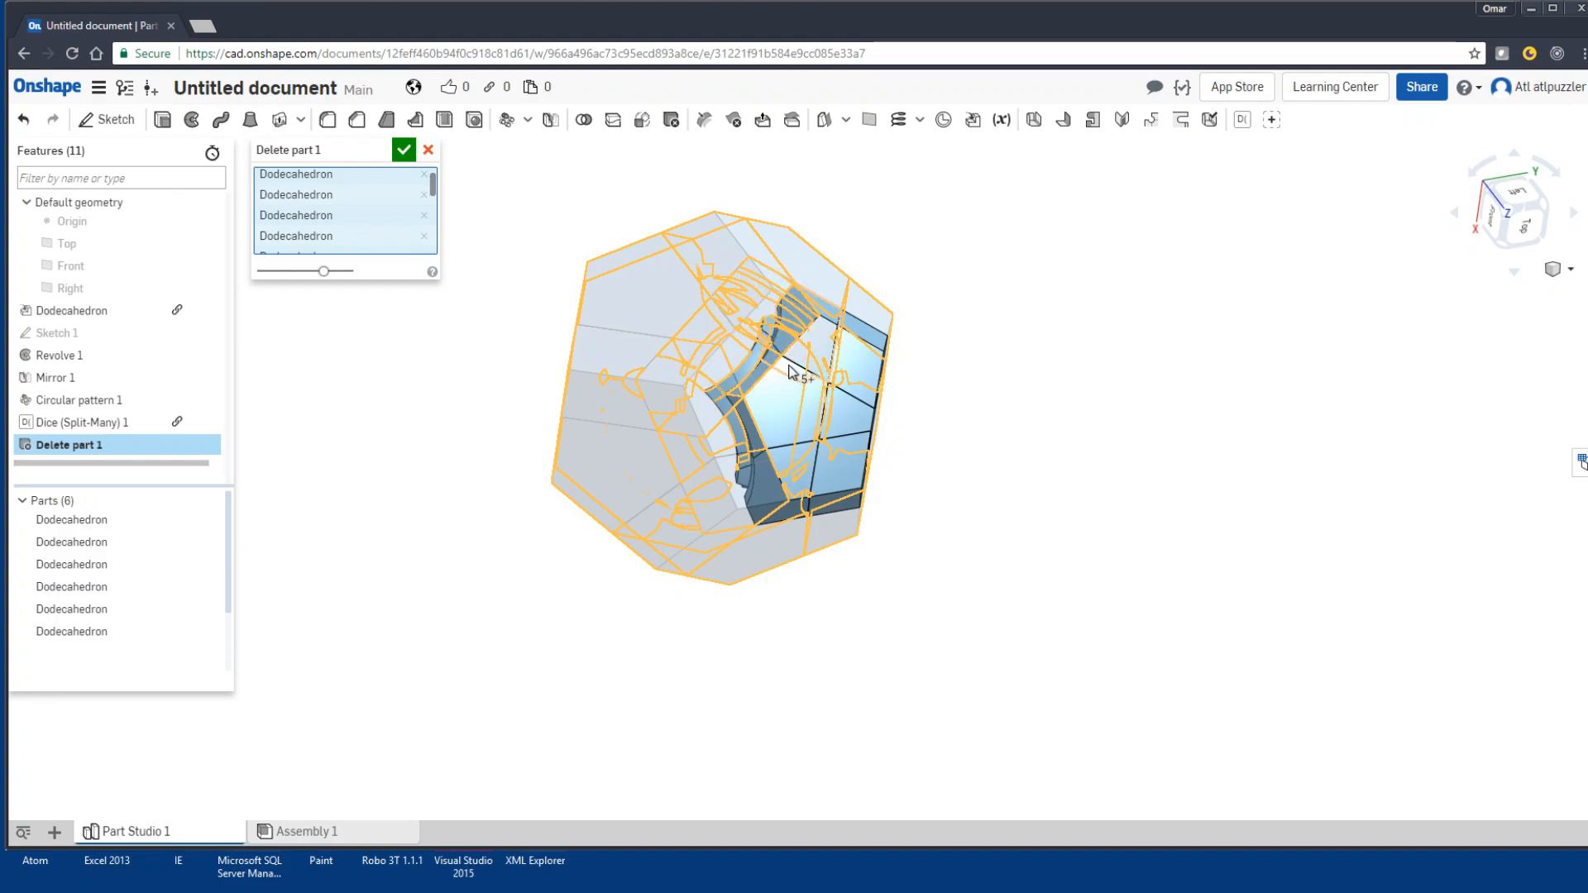
pyautogui.click(1489, 232)
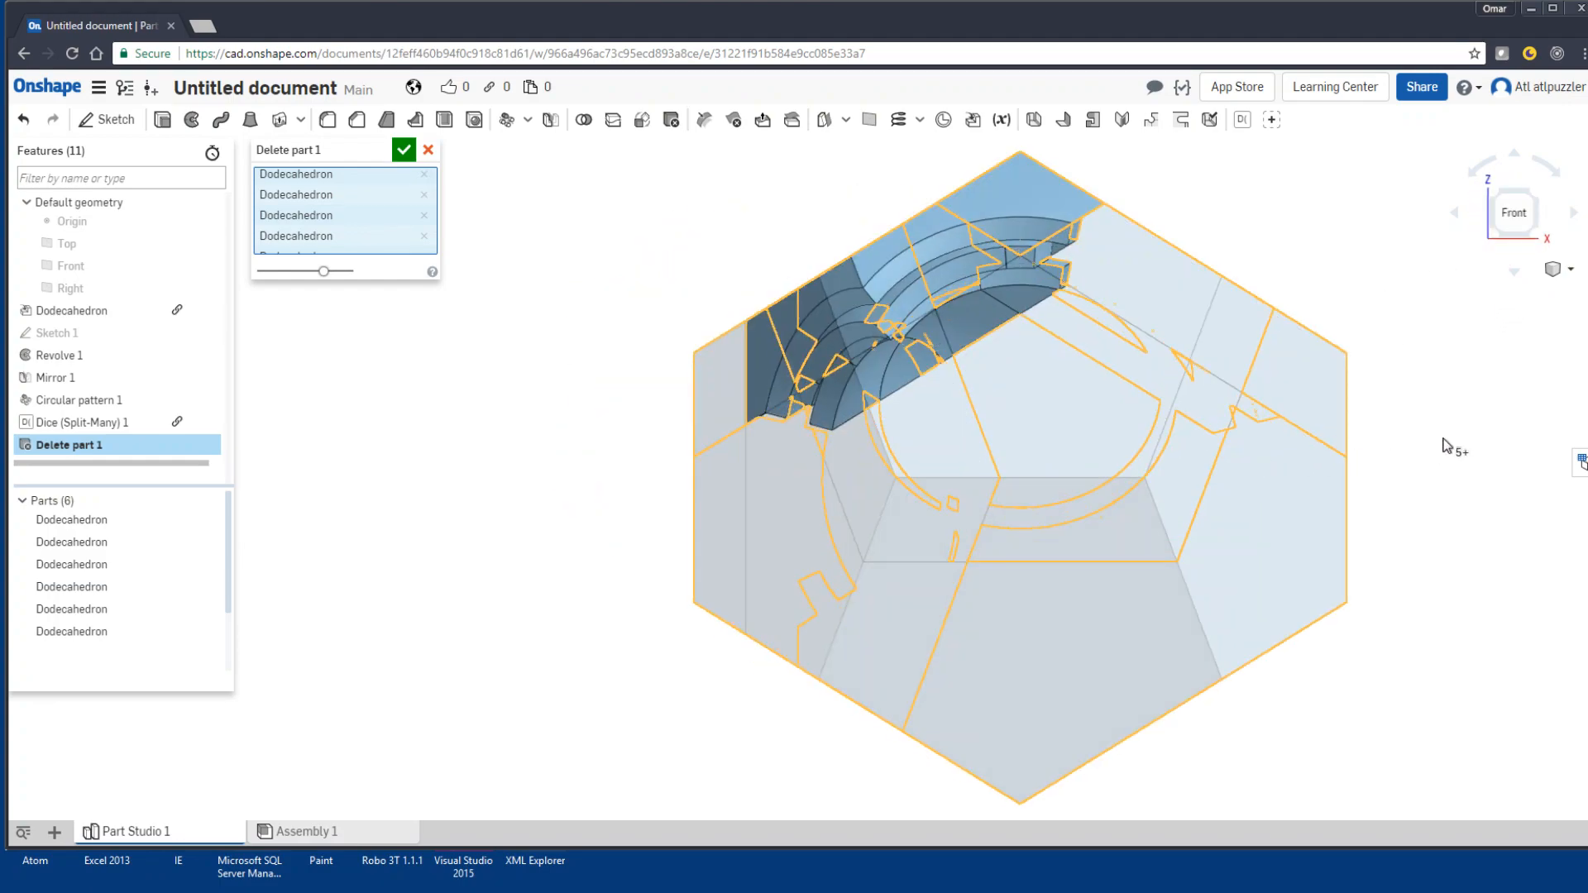
pyautogui.moveTo(718, 366); pyautogui.dragTo(711, 473, button='right')
pyautogui.click(711, 471)
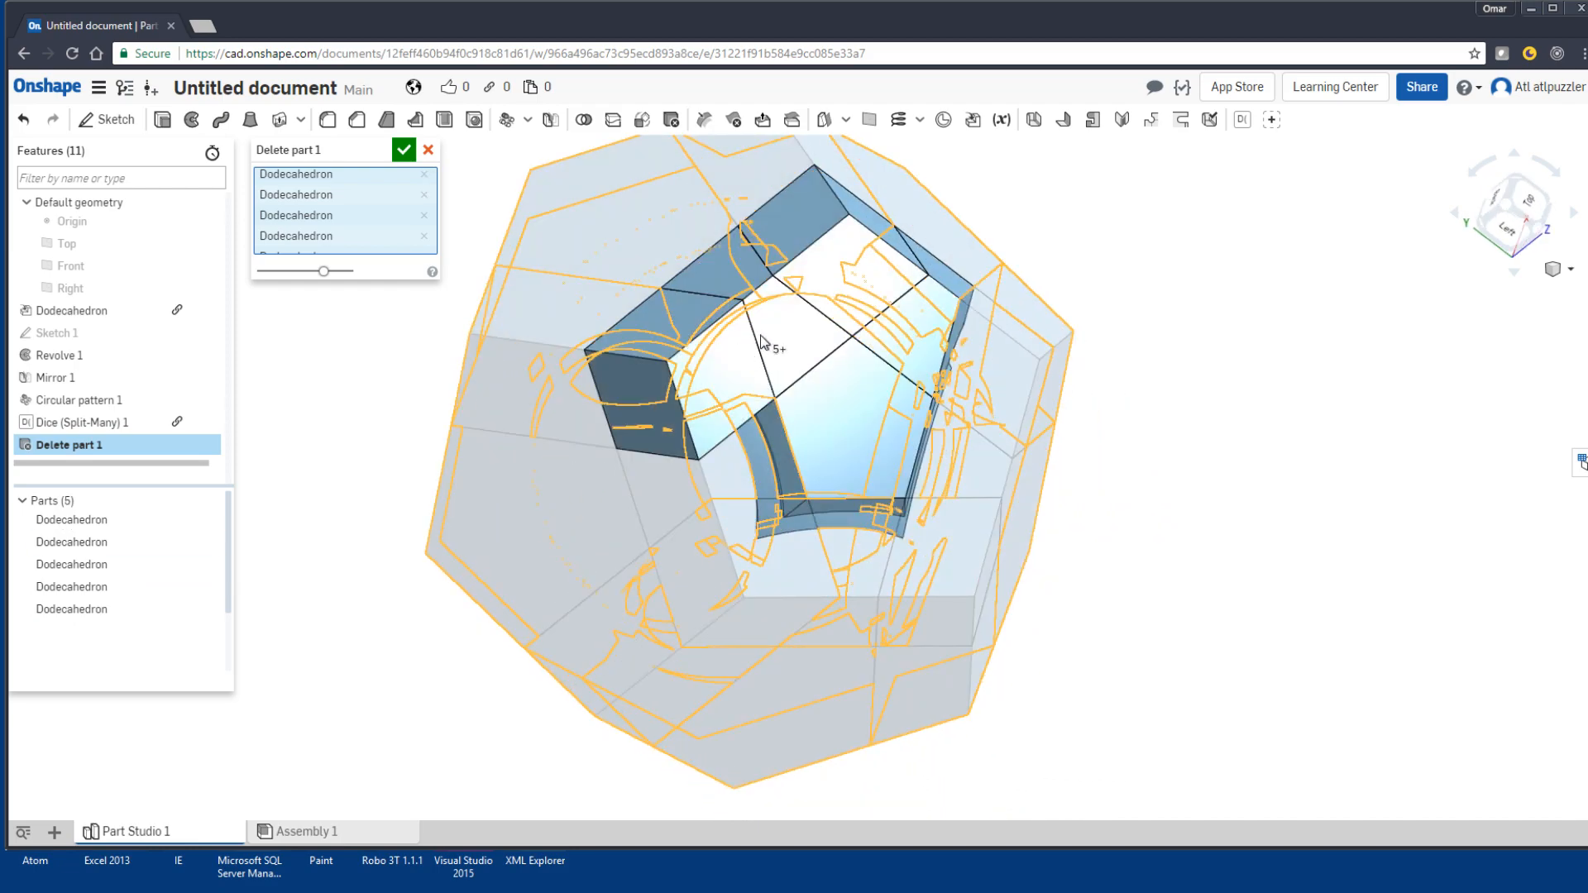
pyautogui.click(699, 364)
pyautogui.click(673, 329)
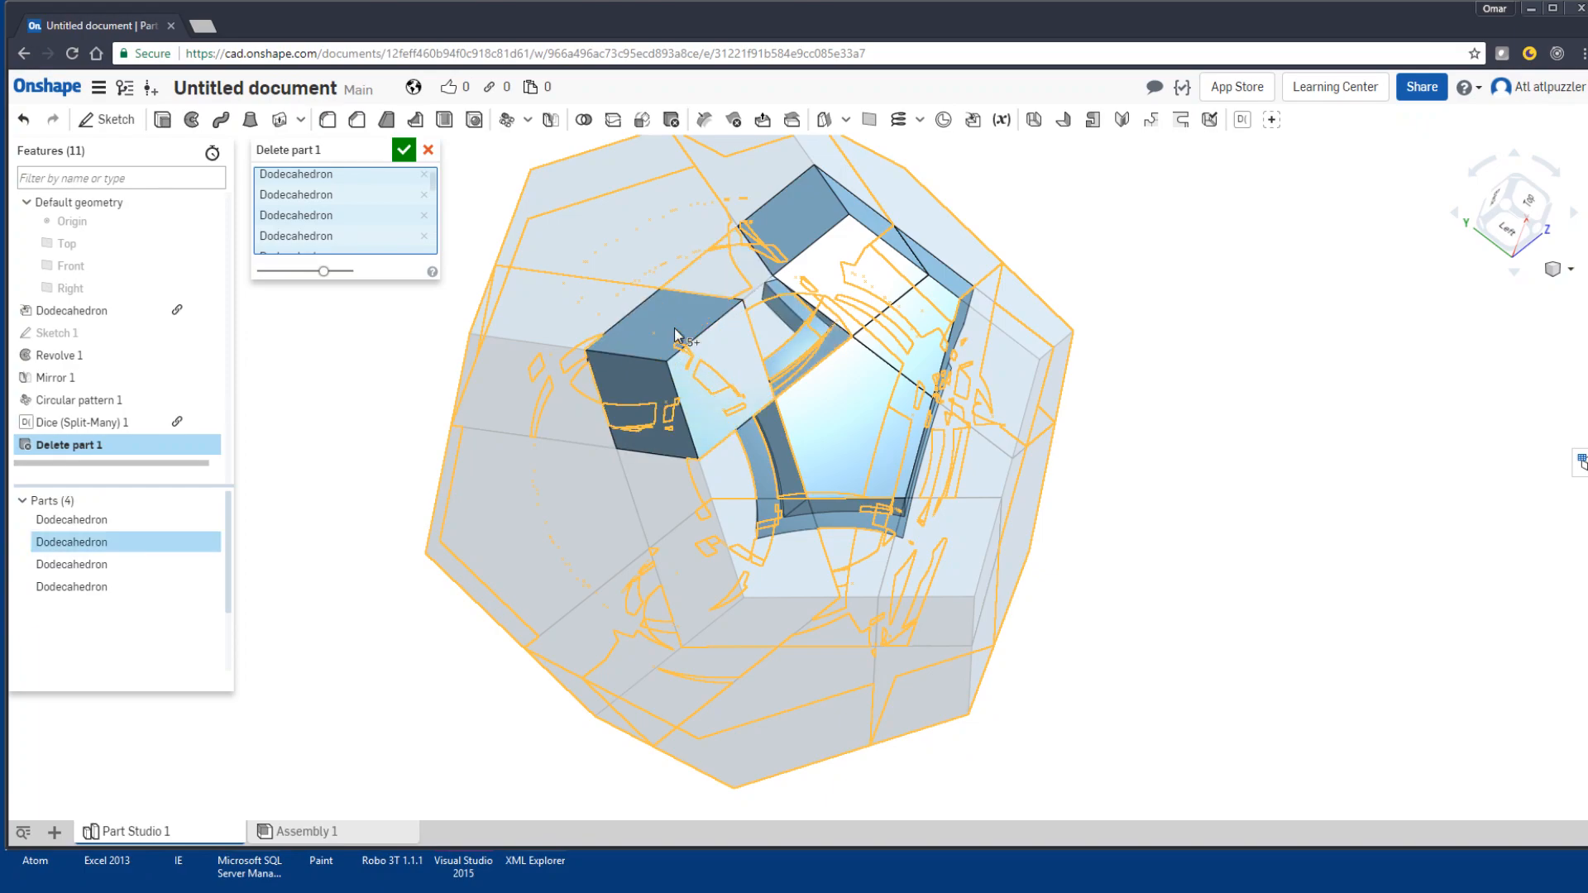
pyautogui.click(404, 151)
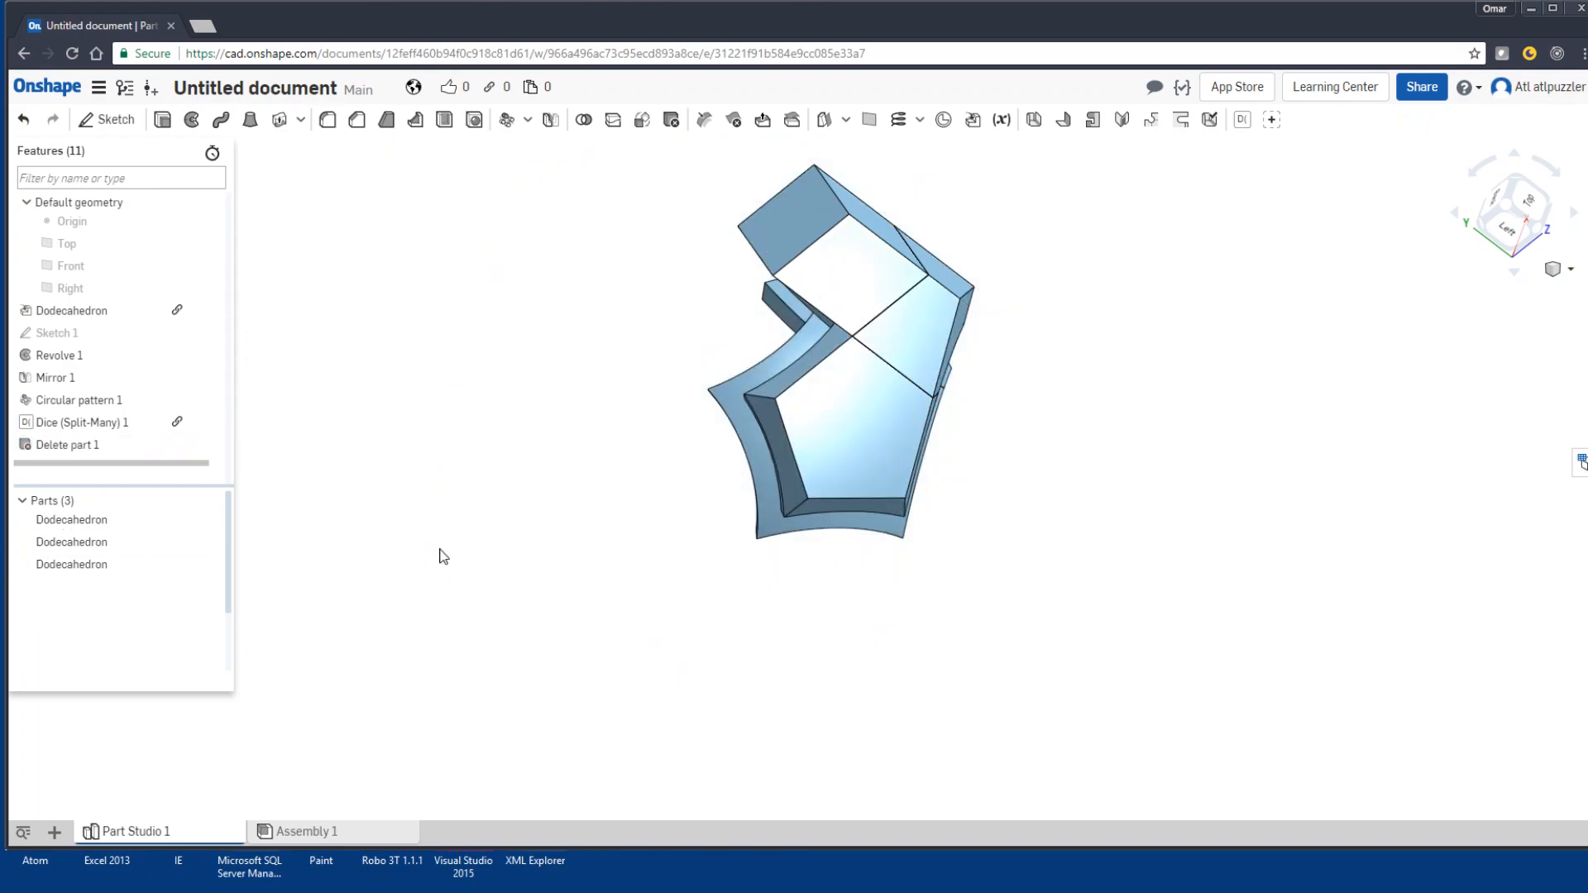
# Step: Rename the corner piece, first in the parts list, as Corner
pyautogui.moveTo(1187, 452); pyautogui.dragTo(968, 681, button='right')
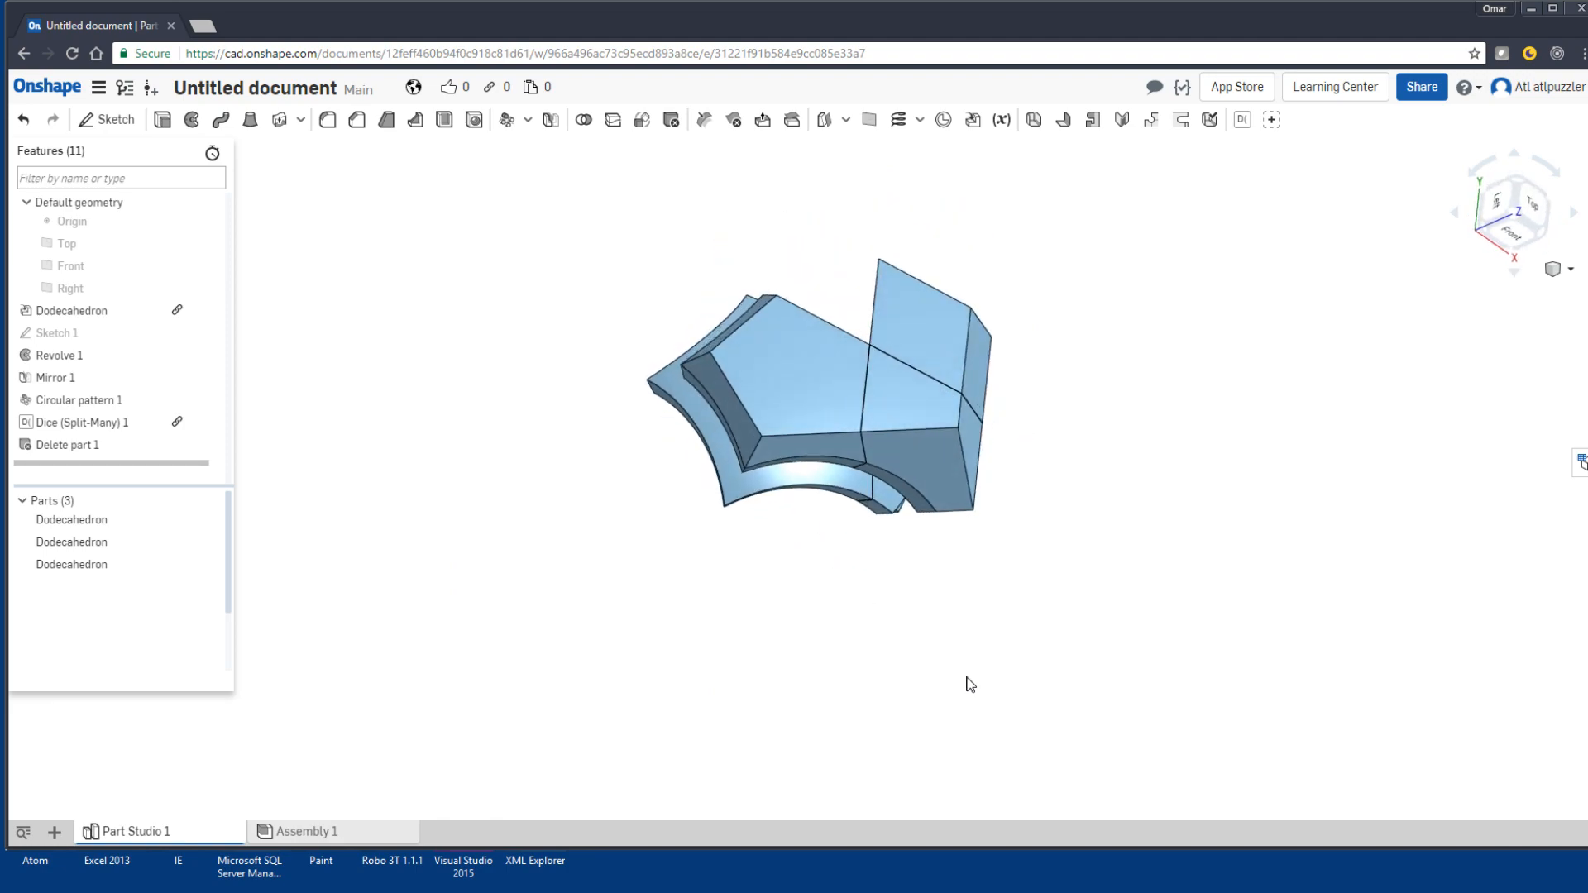
pyautogui.click(66, 517)
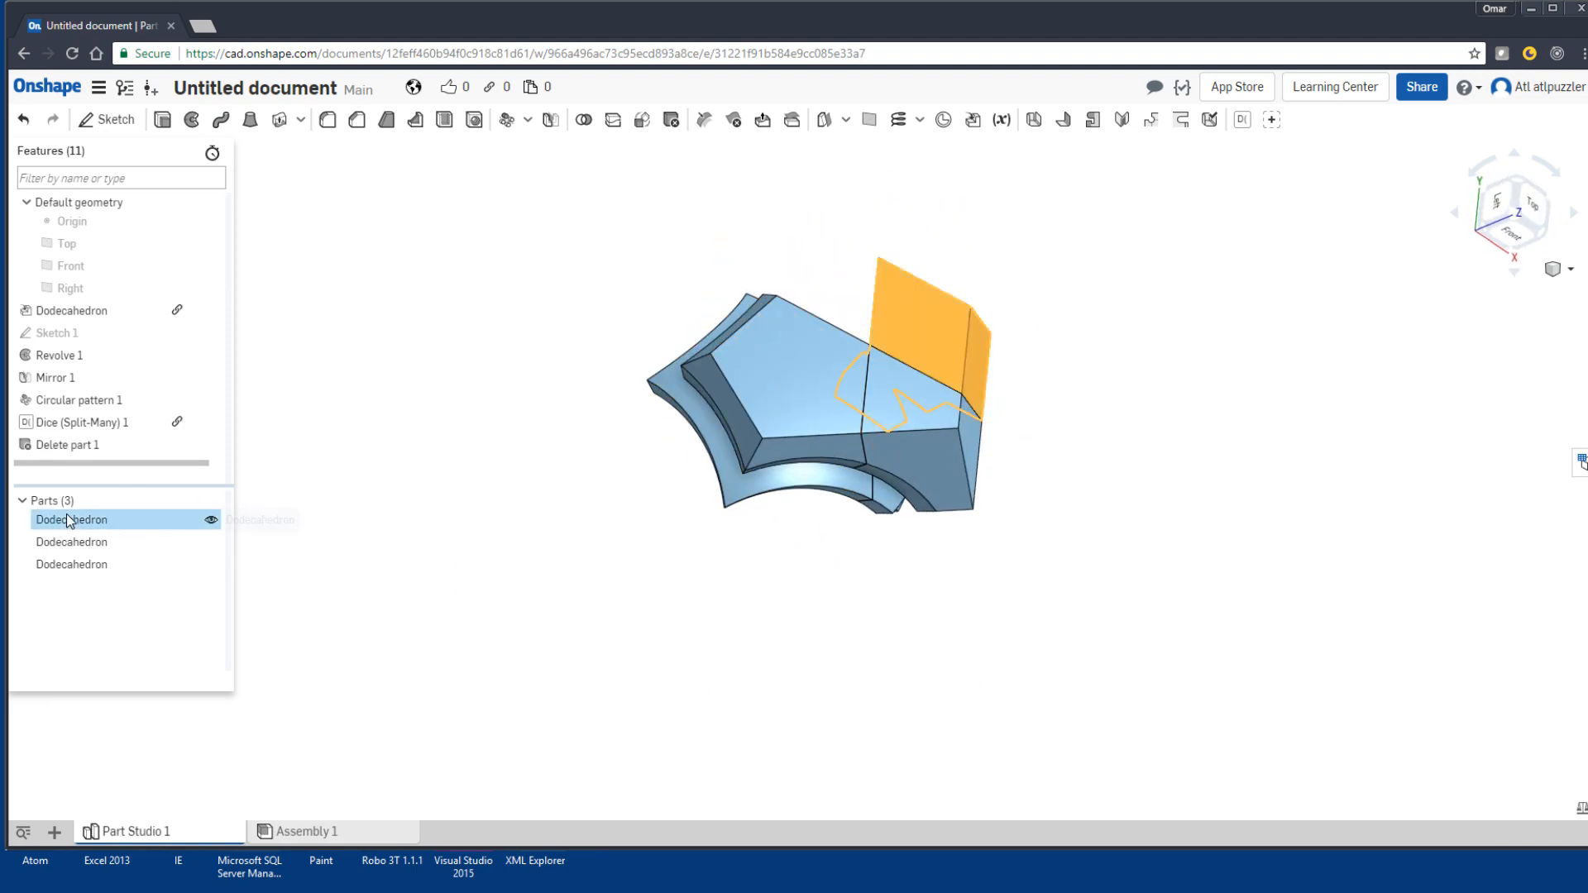
pyautogui.rightClick(116, 521)
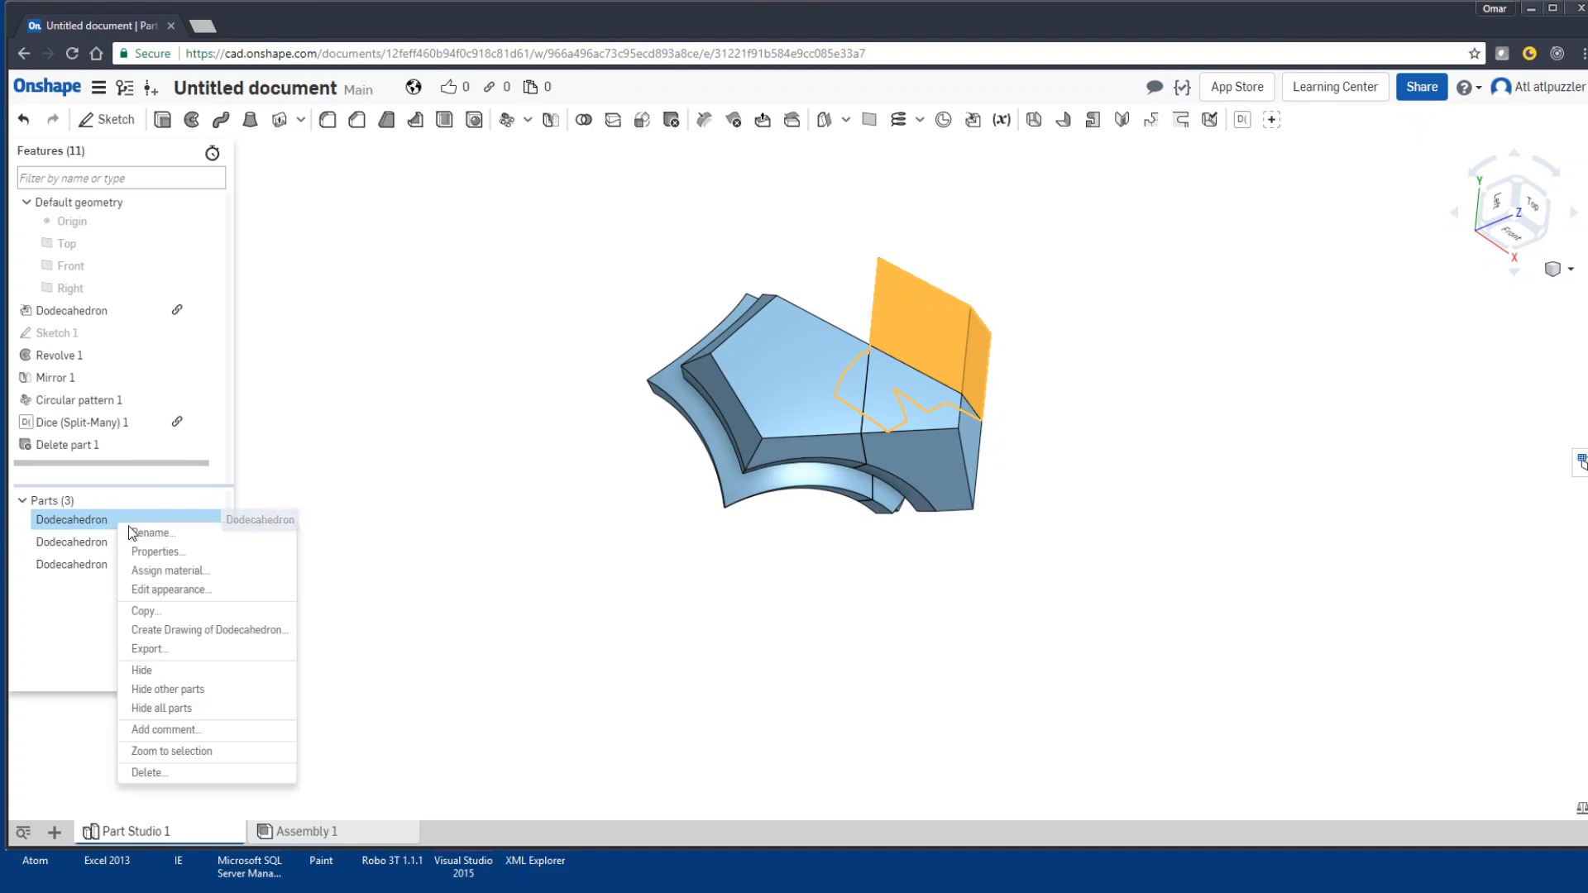
pyautogui.click(159, 538)
pyautogui.write('Corner')
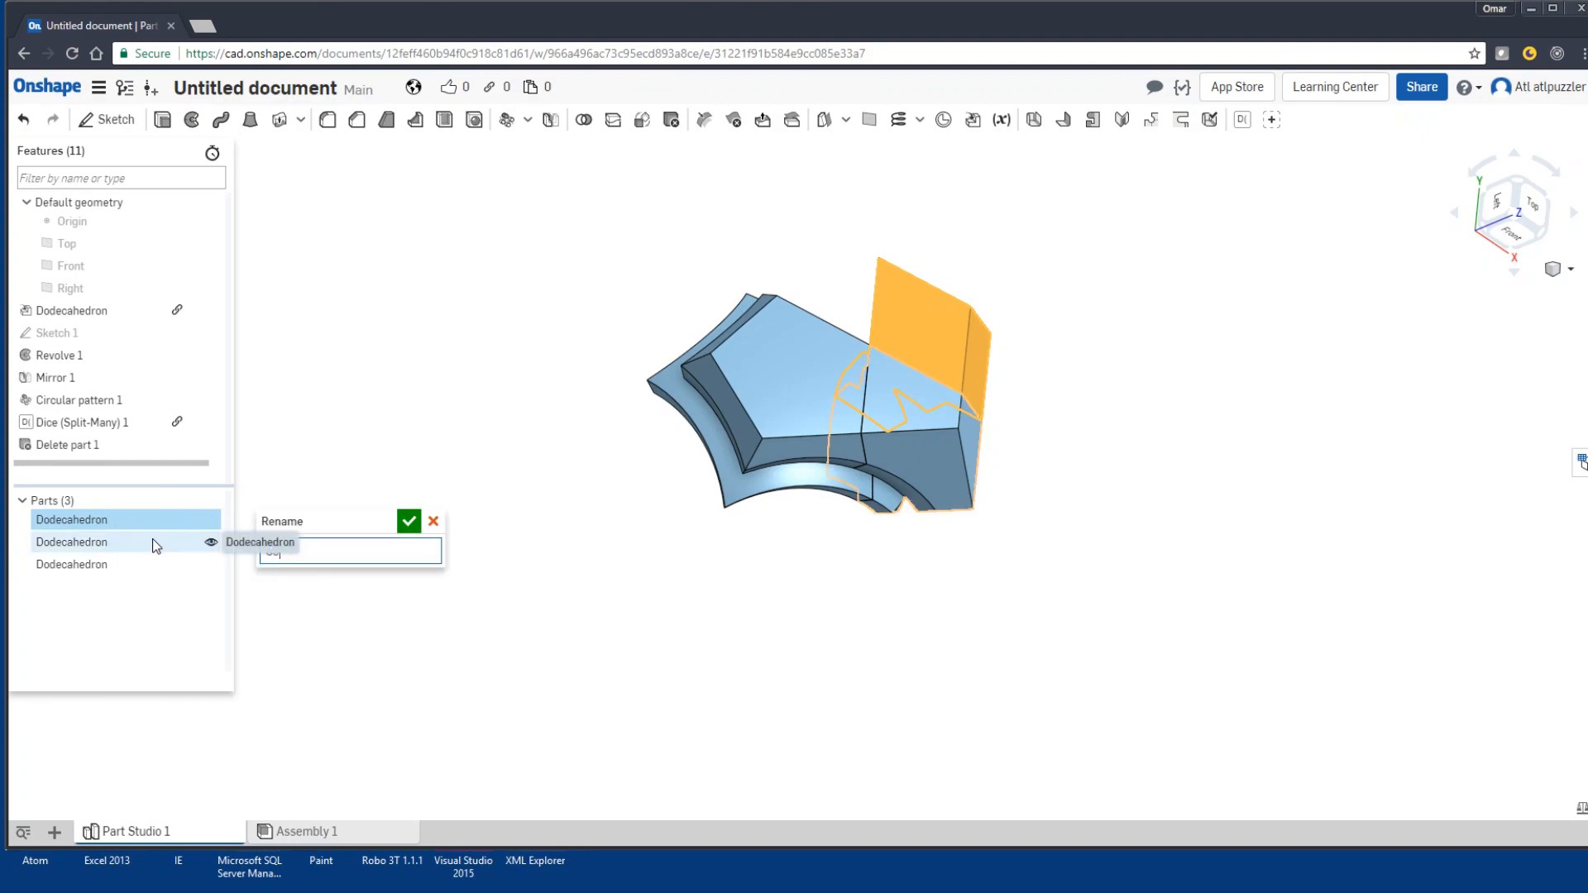
pyautogui.press('Return')
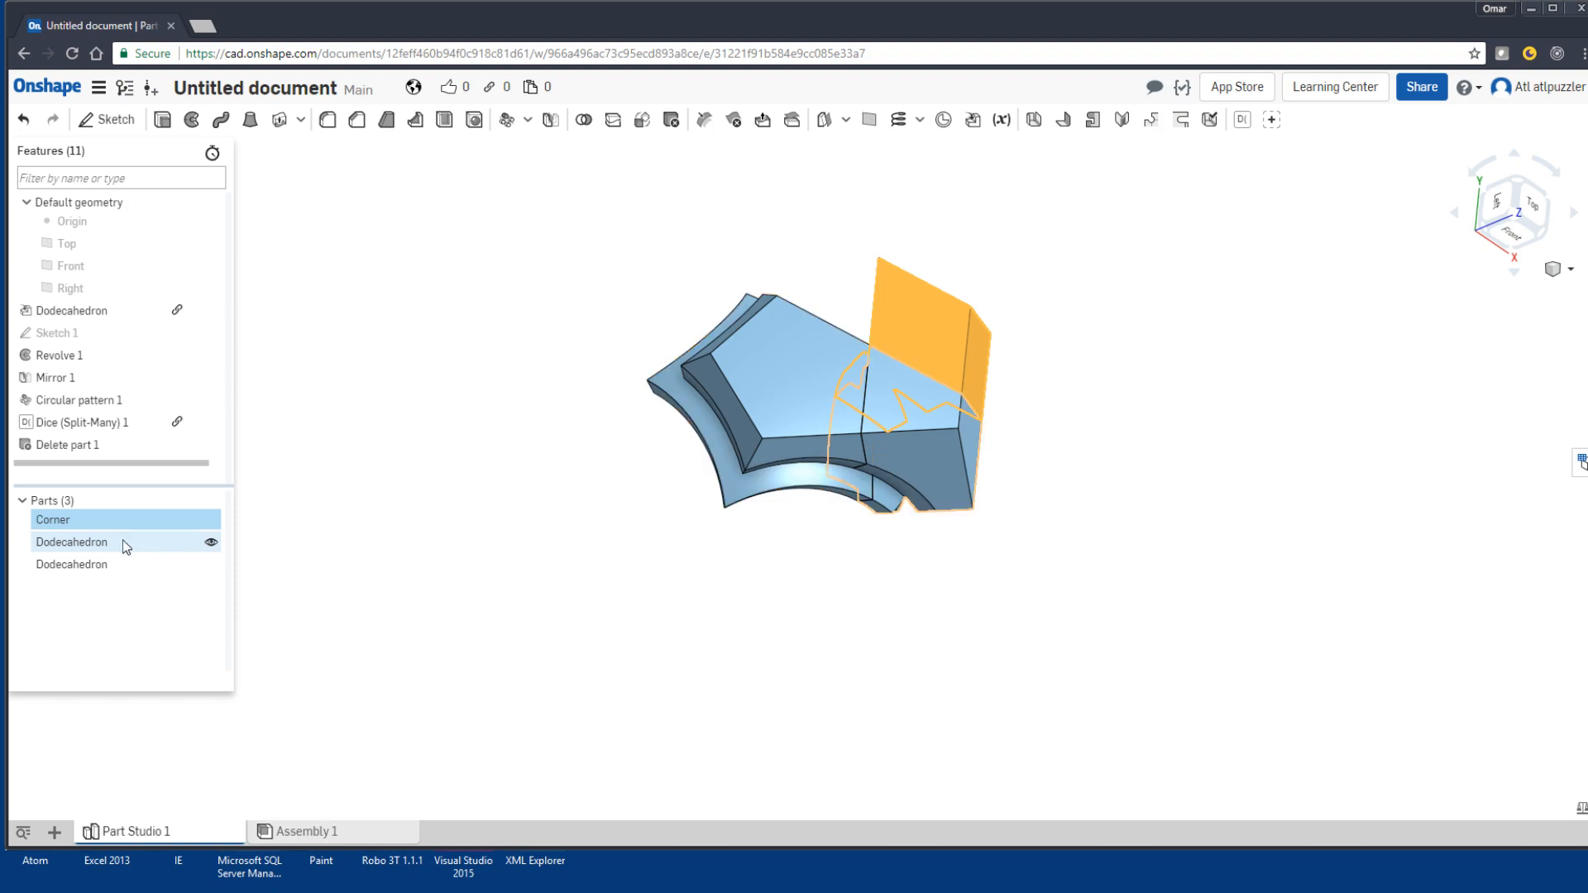
# Step: Rename the piece between the corner and the pentagonal center as Edge
pyautogui.keyDown('ctrl'); pyautogui.click(99, 542); pyautogui.keyUp('ctrl')
pyautogui.click(79, 540)
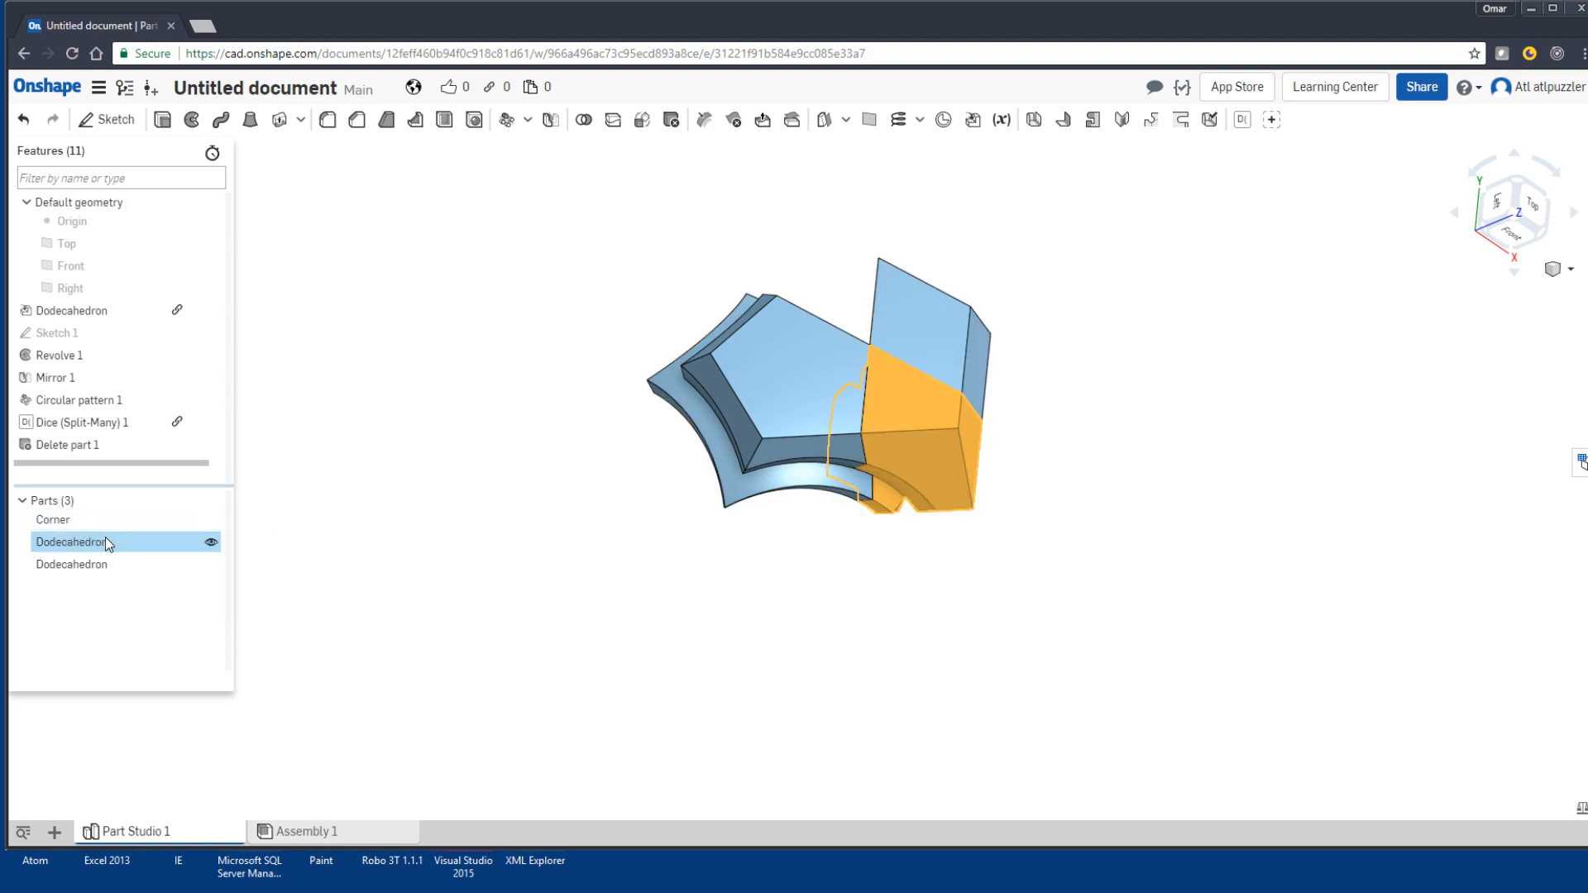
pyautogui.rightClick(106, 539)
pyautogui.click(115, 549)
pyautogui.write('Edge')
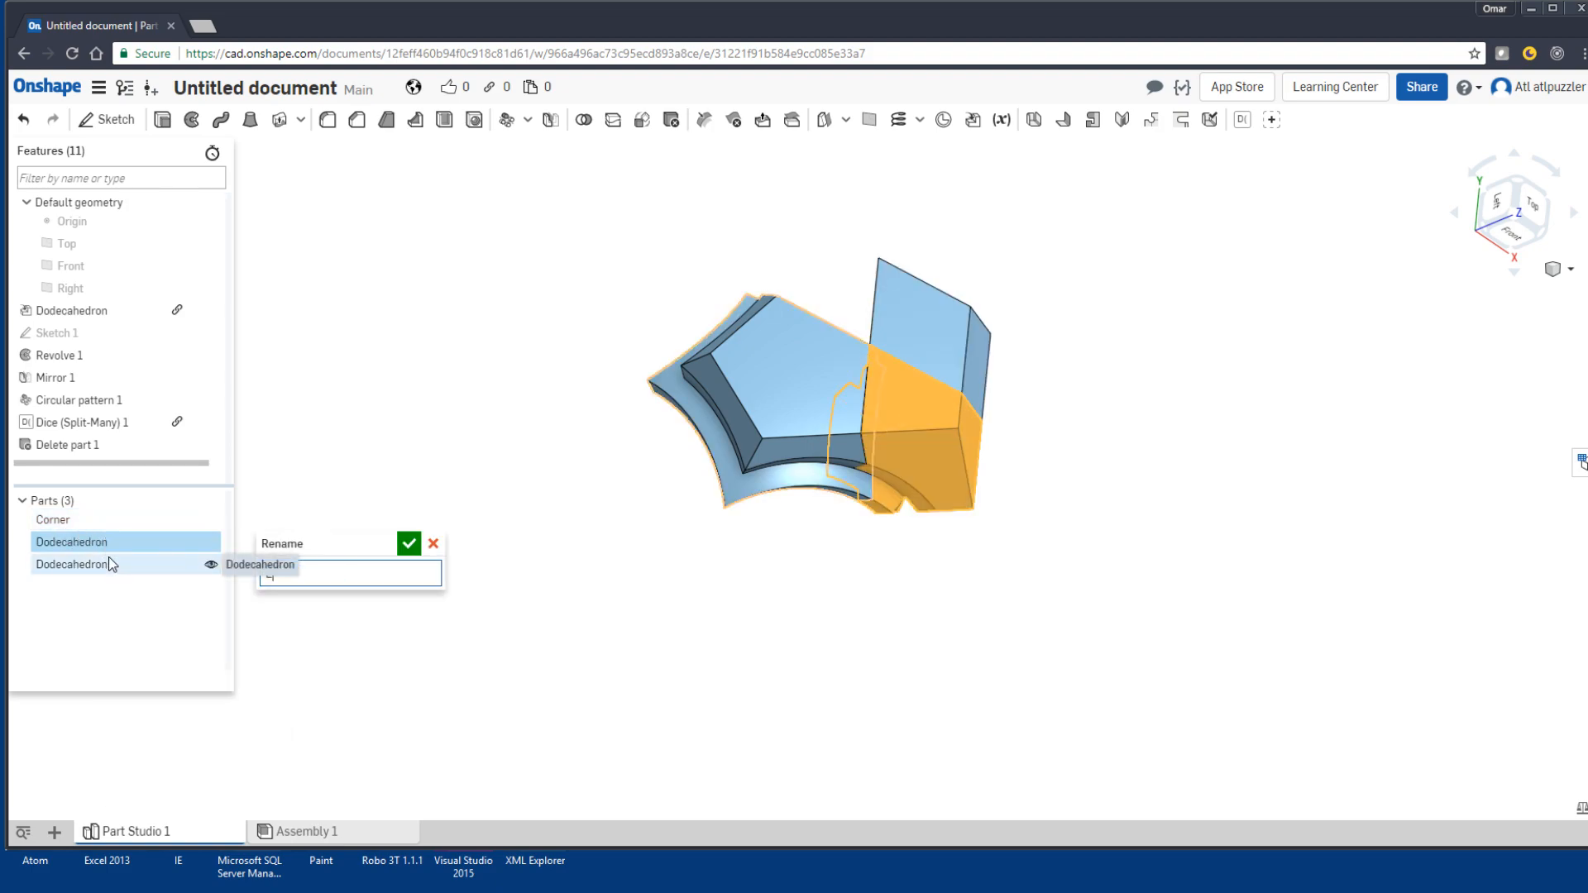
pyautogui.press('Return')
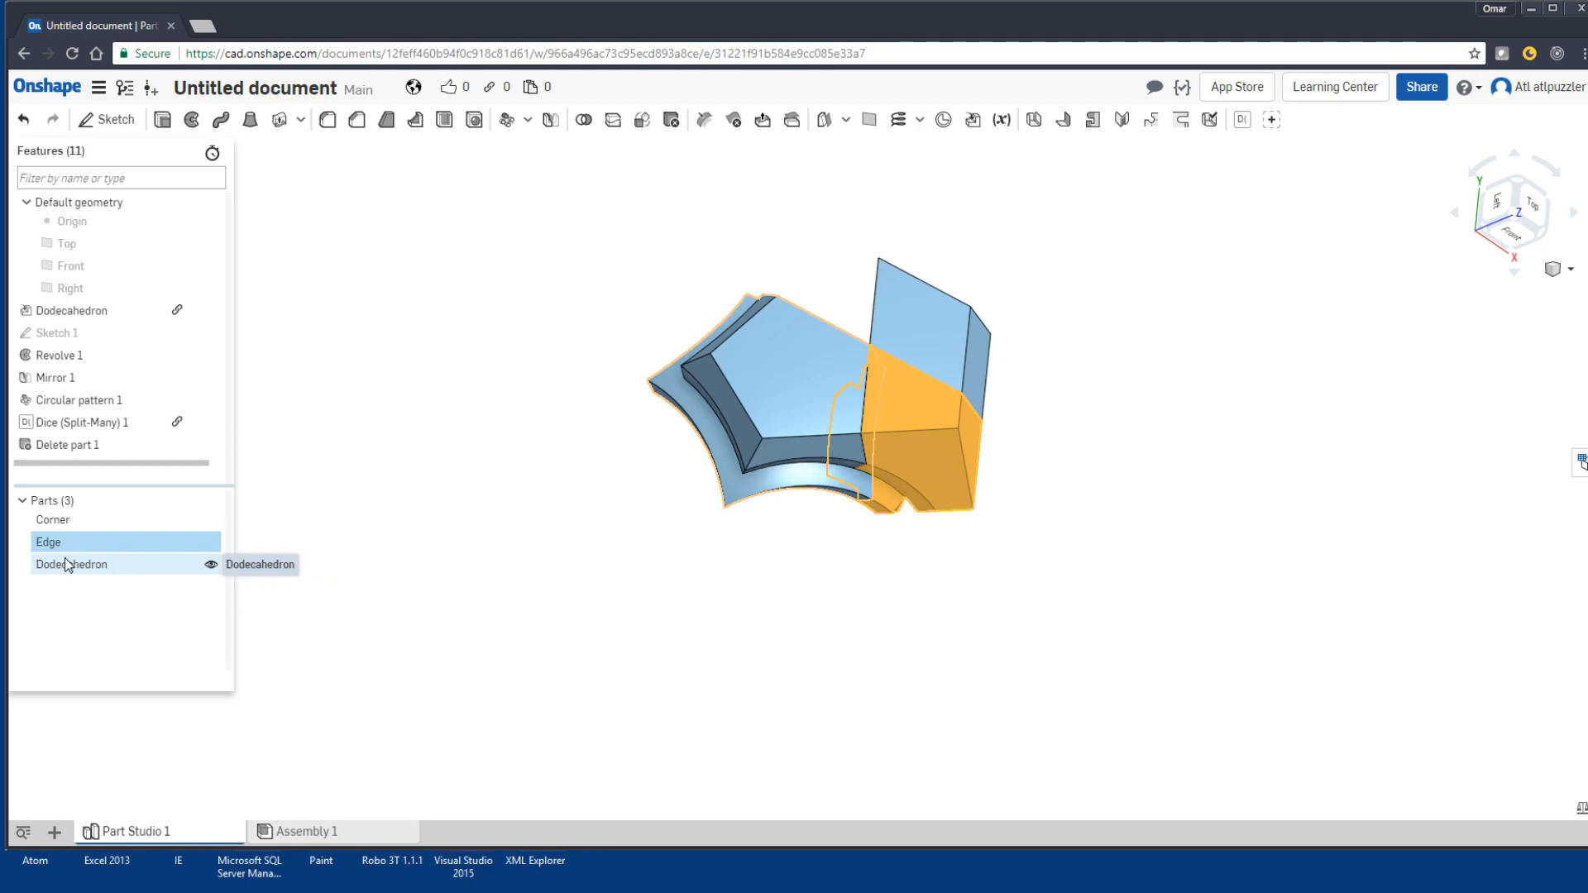
# Step: Rename the remaining pentagonal Dodecahedron part as Center
pyautogui.rightClick(111, 563)
pyautogui.click(50, 602)
pyautogui.click(56, 558)
pyautogui.click(57, 544)
pyautogui.rightClick(99, 565)
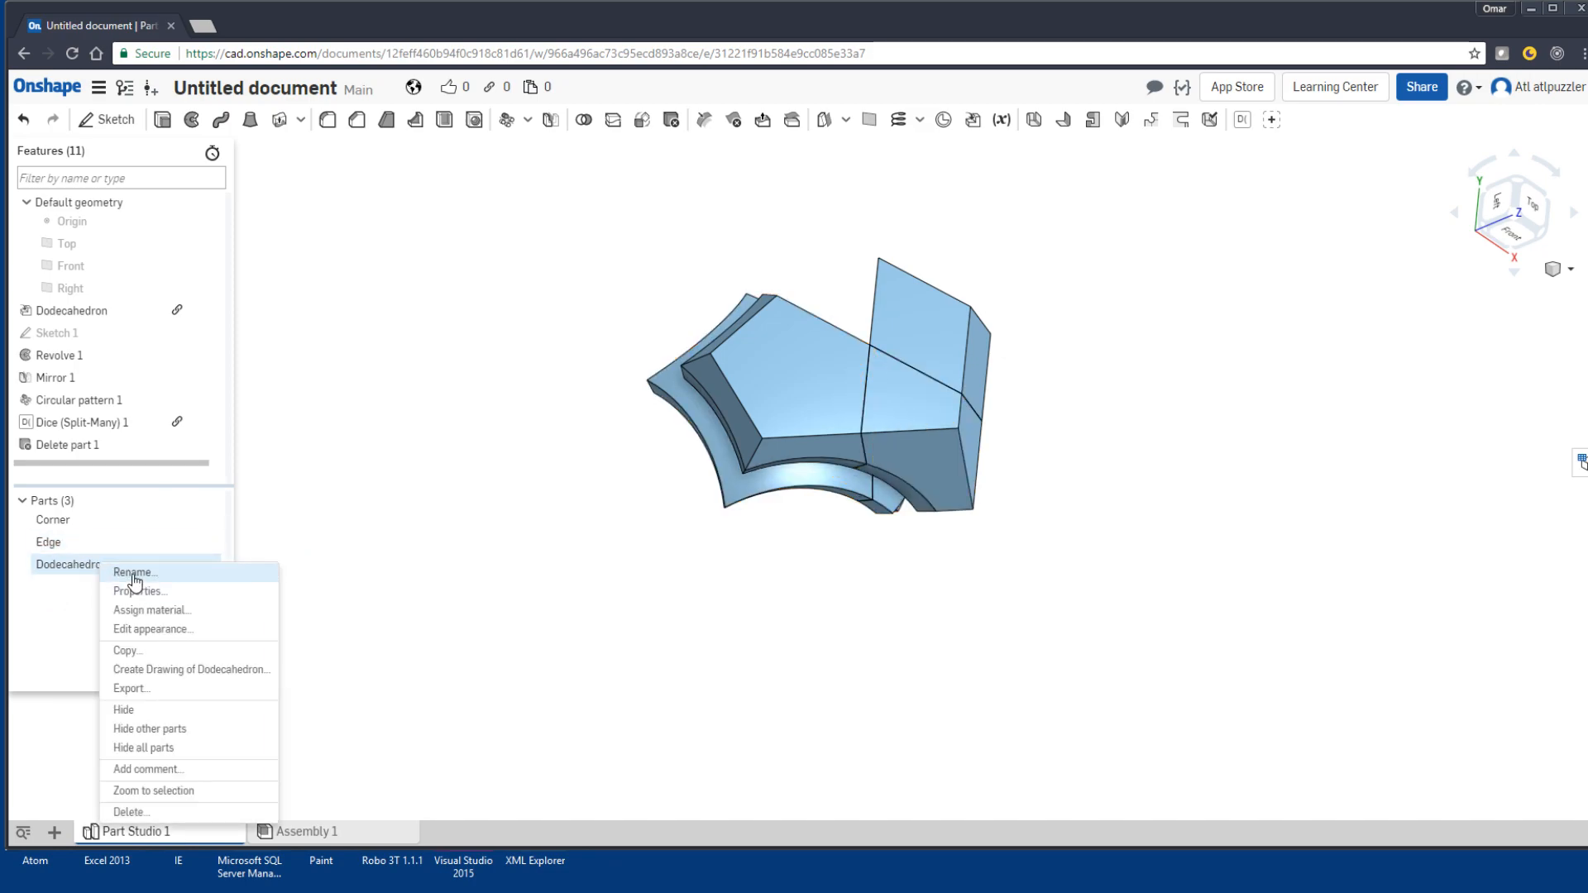
pyautogui.click(132, 572)
pyautogui.write('Cen')
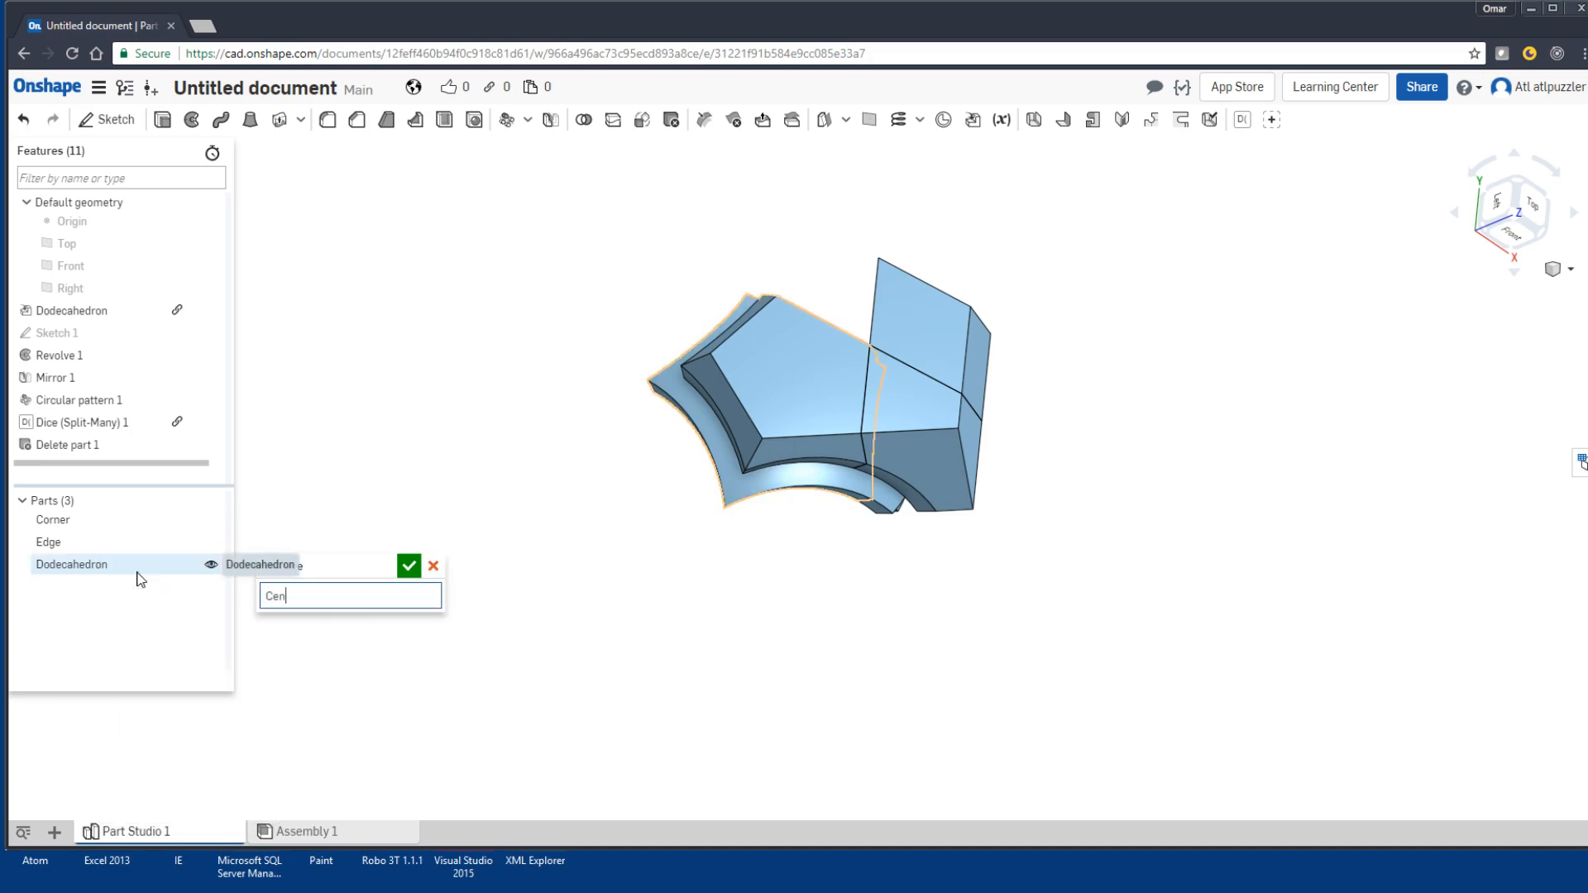
pyautogui.write('ter')
pyautogui.press('Return')
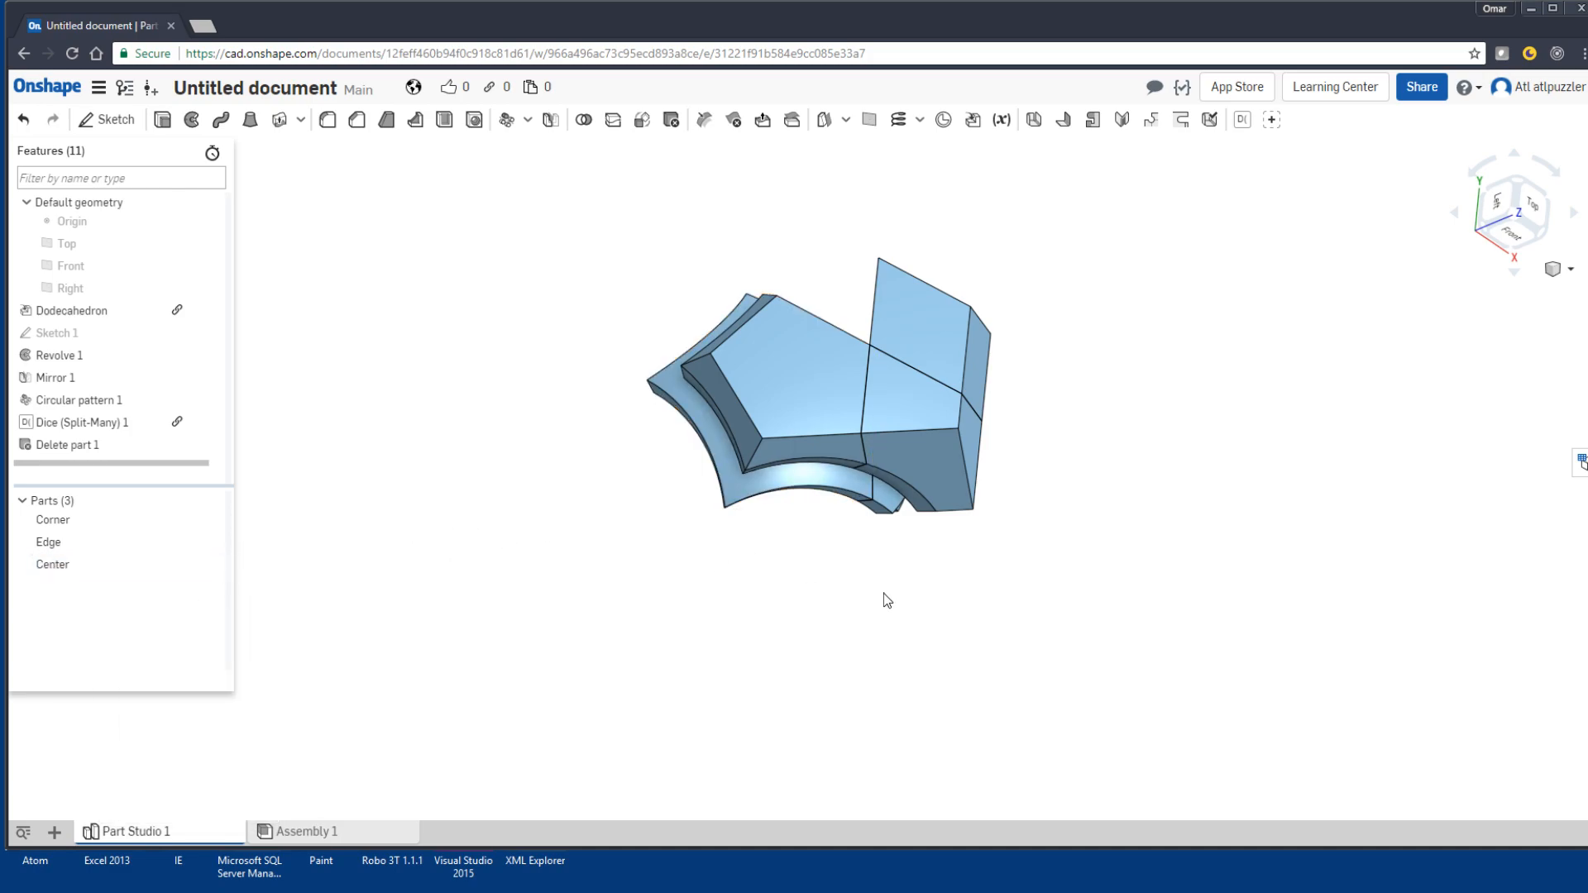
# Step: Isolate the Corner part by hiding Edge and Center, and examine its stem and stepped flanges from several sides
pyautogui.moveTo(957, 574); pyautogui.dragTo(809, 392, button='right')
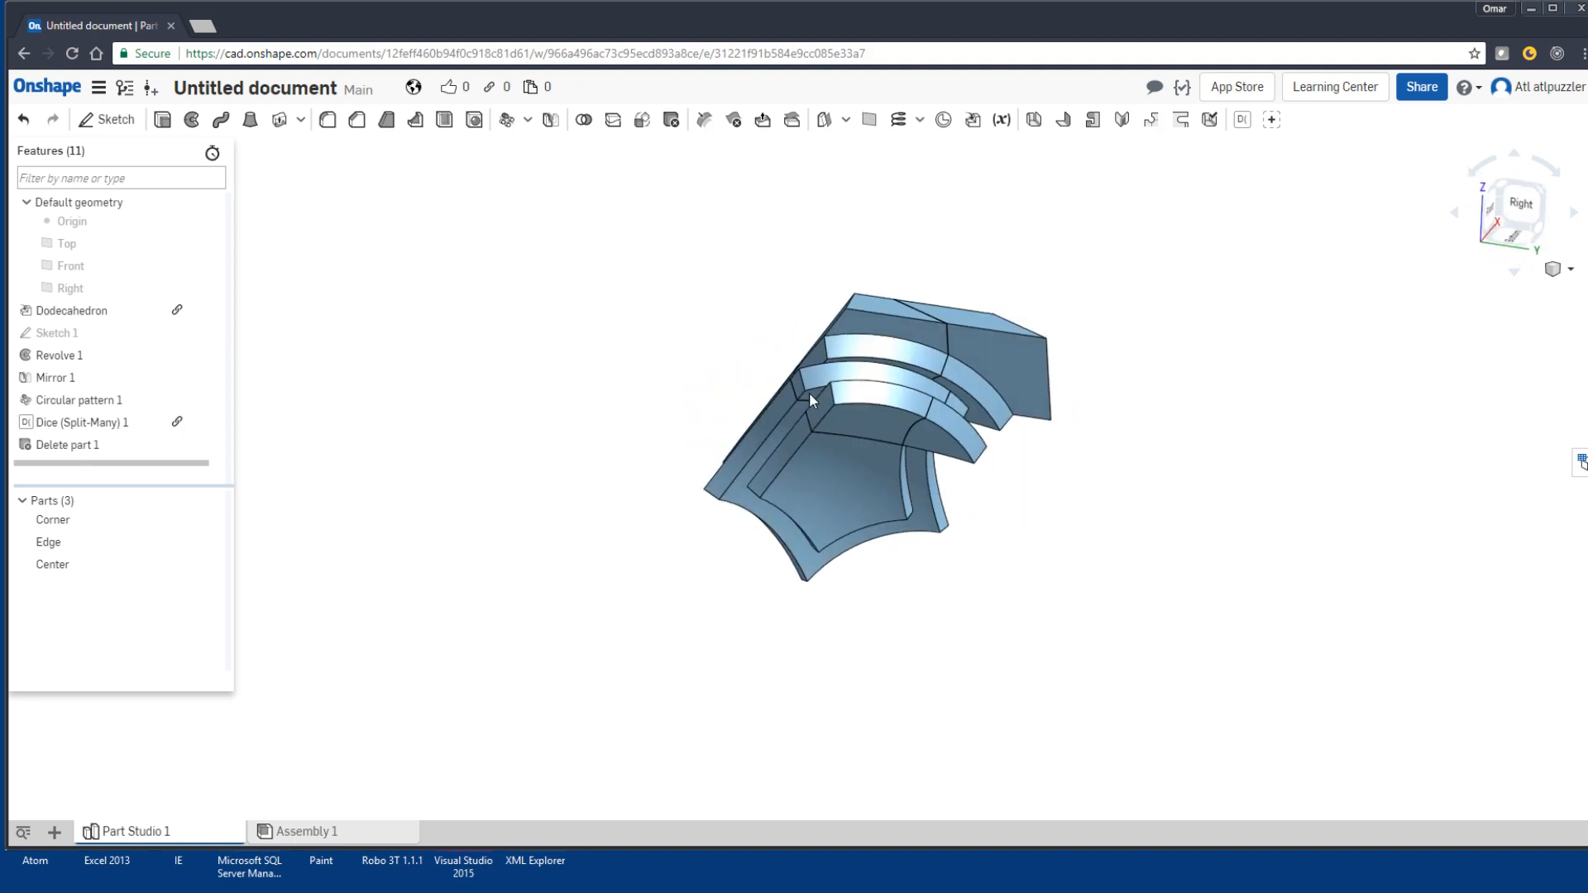
pyautogui.click(211, 542)
pyautogui.click(211, 565)
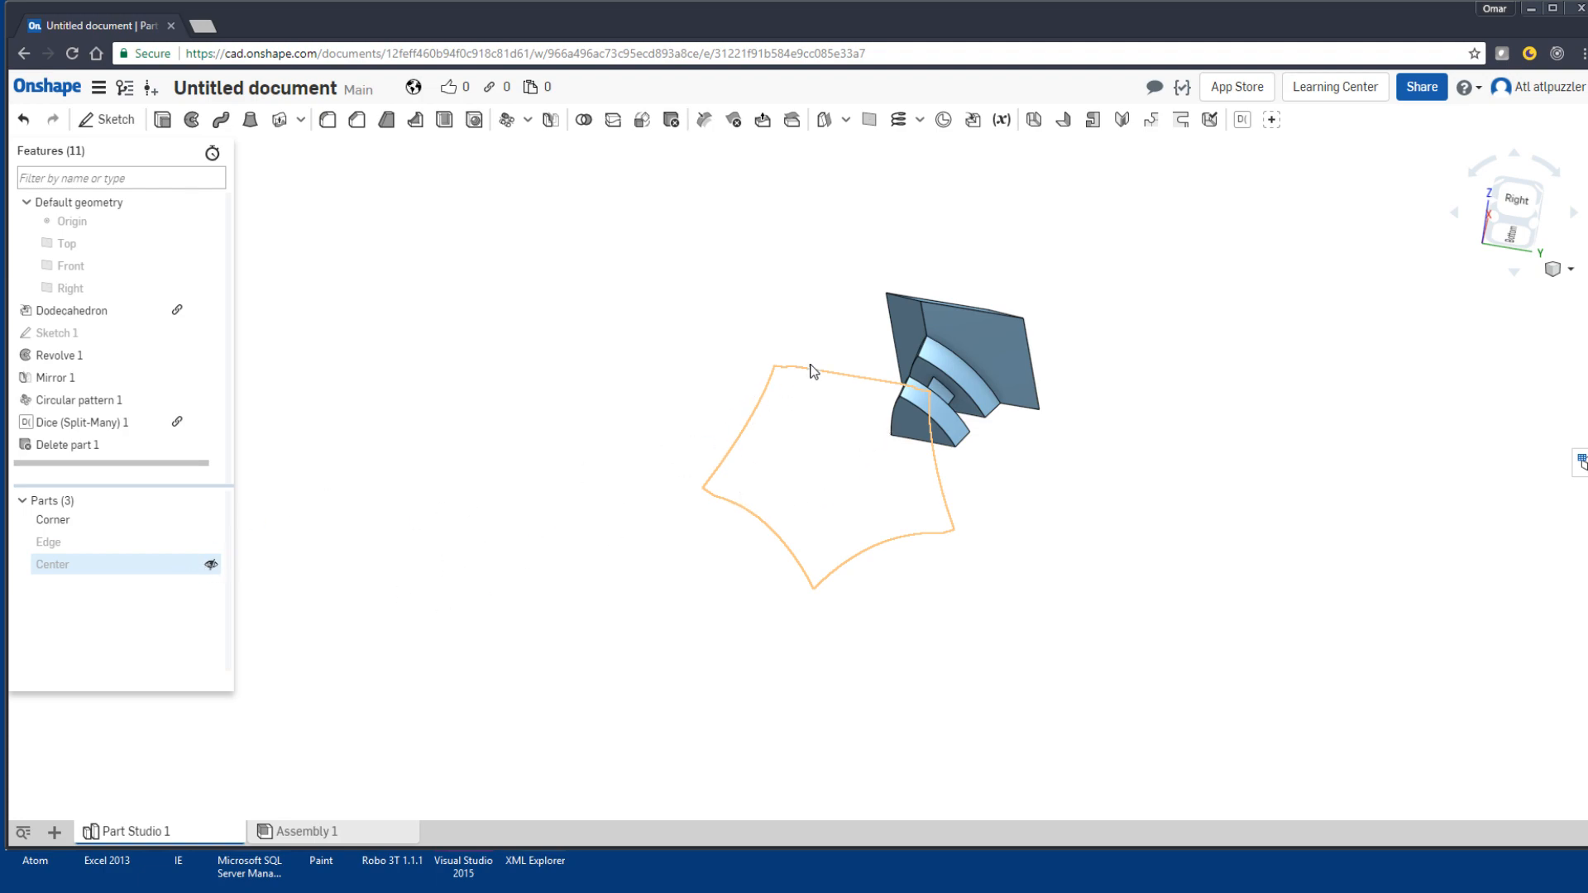
pyautogui.moveTo(749, 416); pyautogui.dragTo(738, 364, button='right')
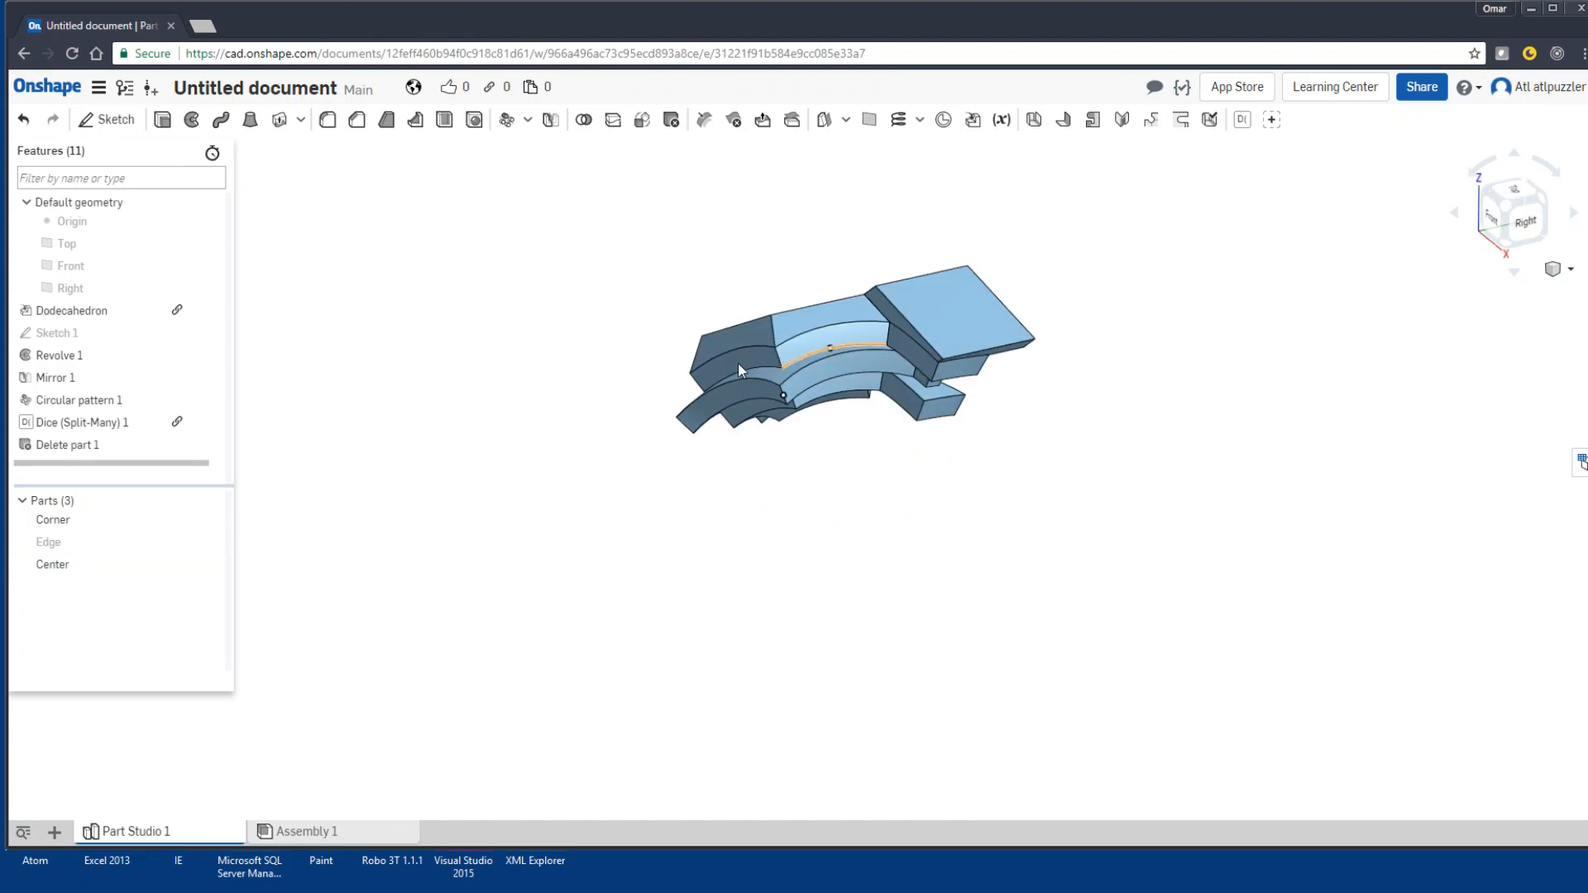
pyautogui.click(211, 565)
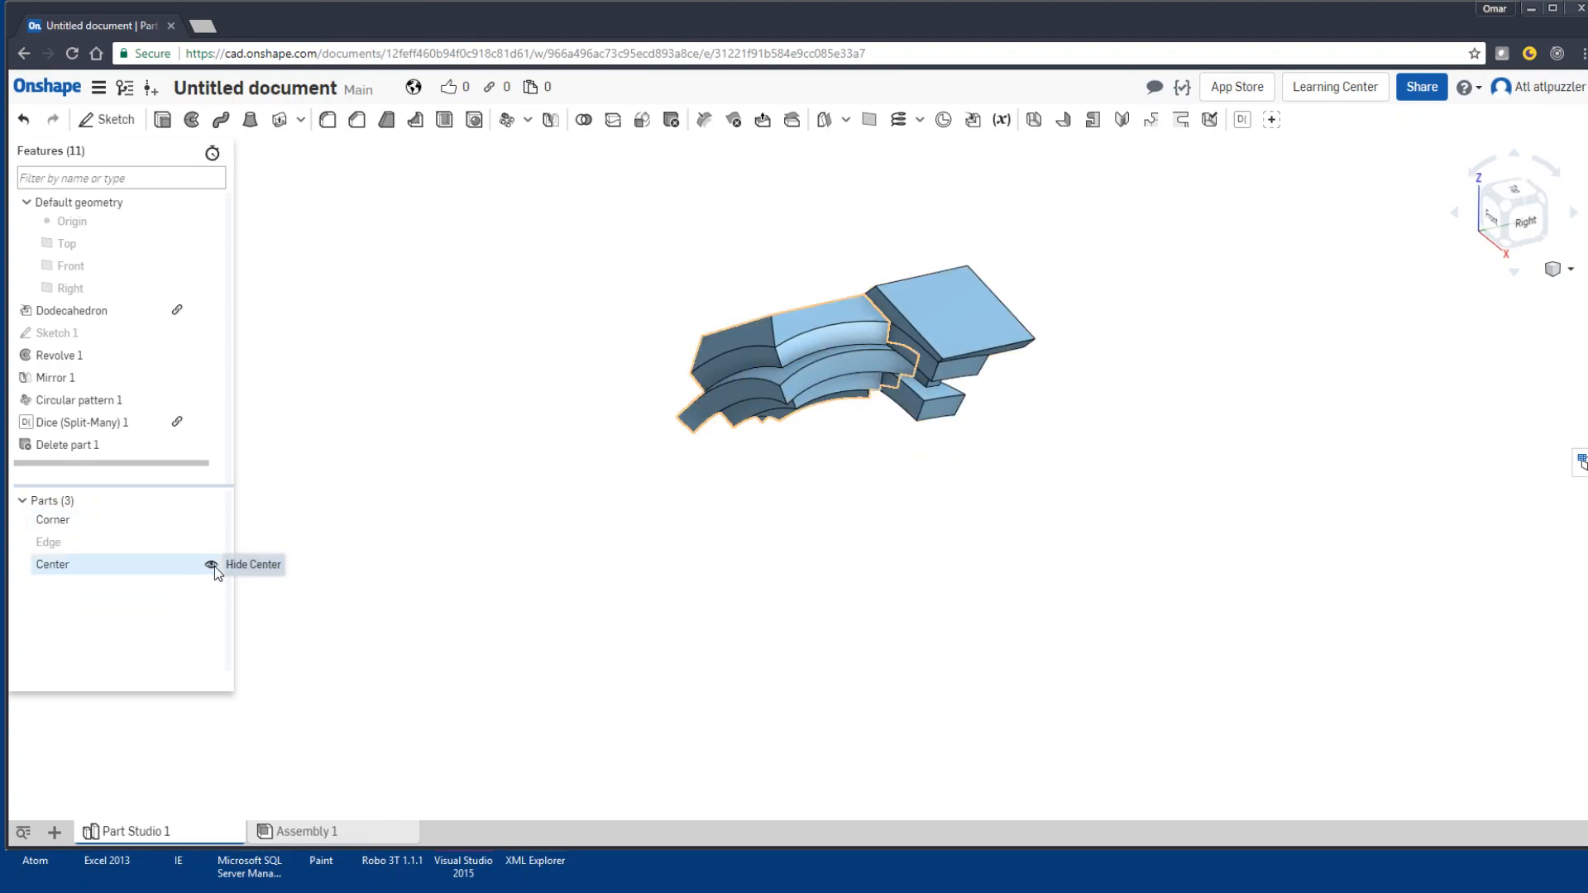
pyautogui.click(211, 565)
pyautogui.moveTo(794, 494); pyautogui.dragTo(871, 459, button='right')
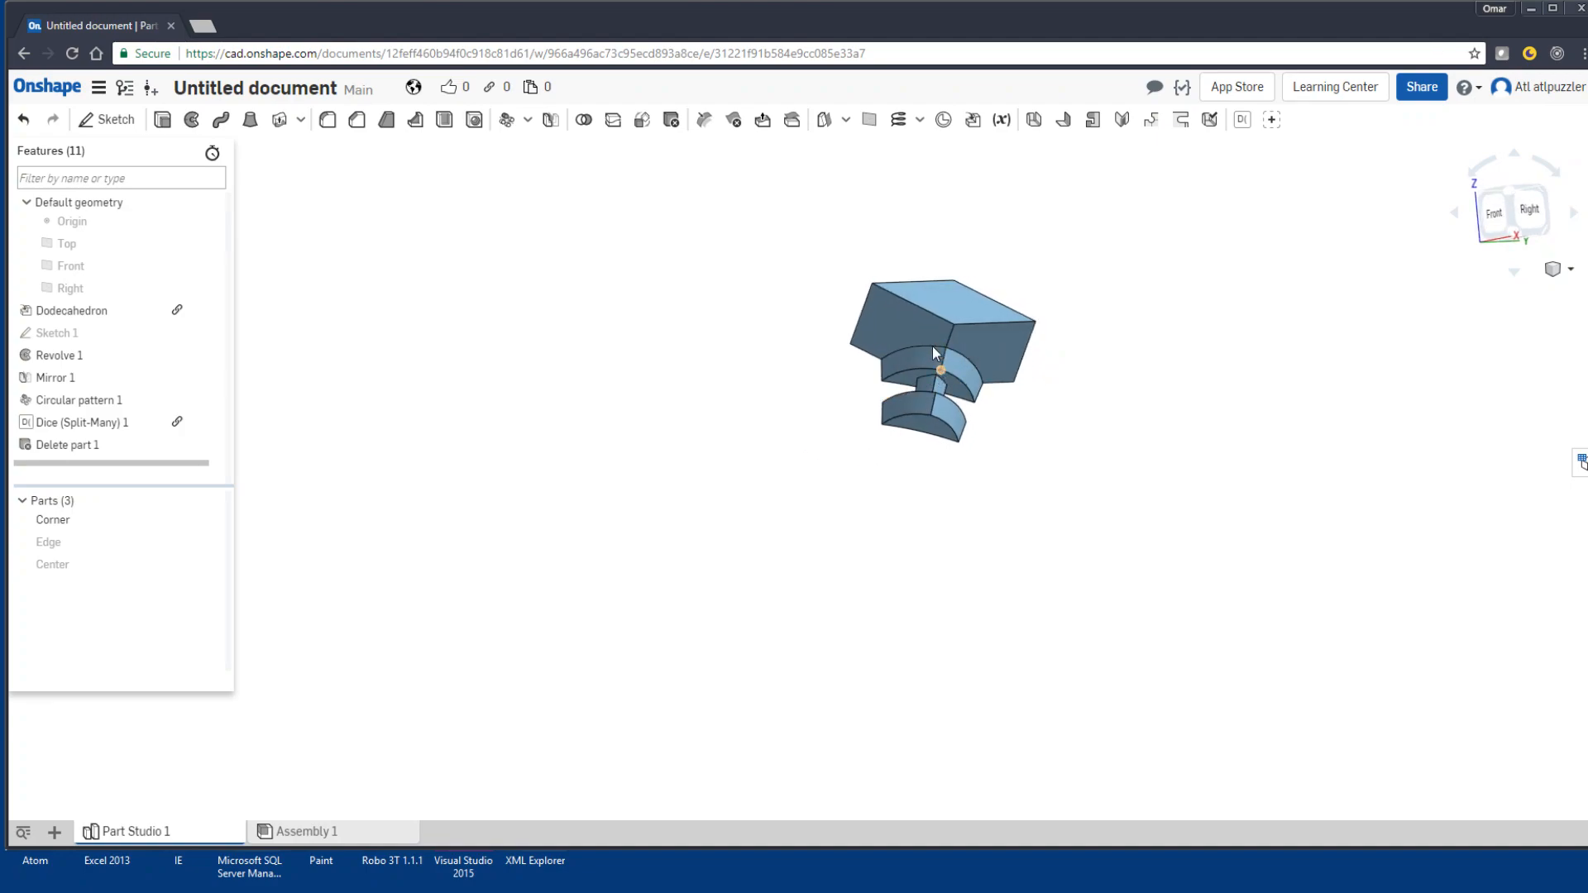
pyautogui.moveTo(741, 350); pyautogui.dragTo(913, 424, button='right')
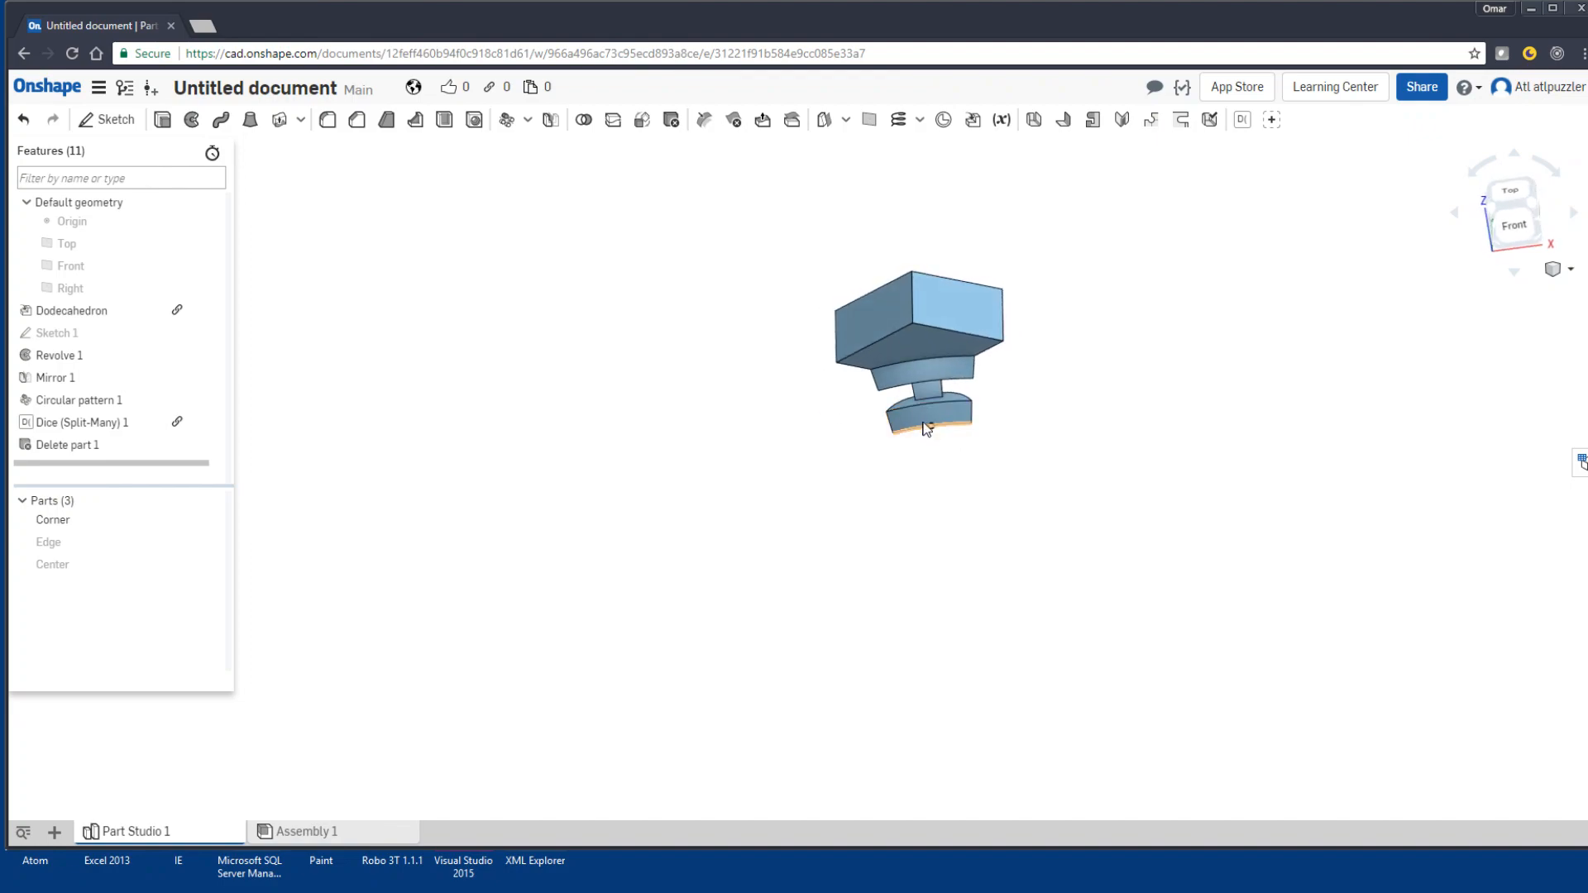
pyautogui.moveTo(827, 380); pyautogui.dragTo(702, 369, button='right')
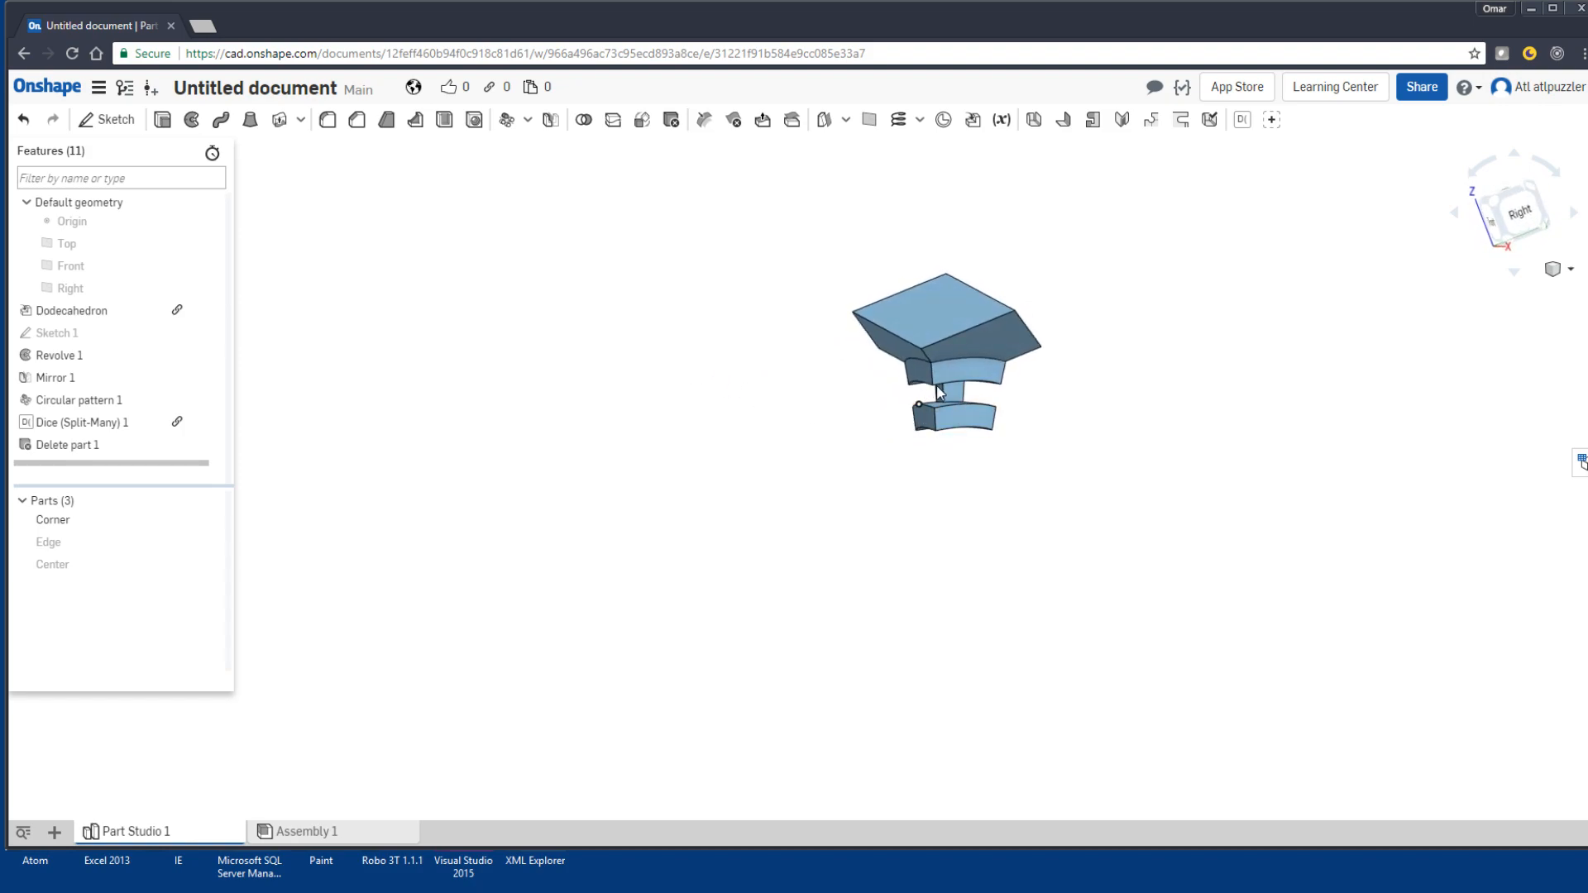
# Step: Show the Edge part, hide Corner, and examine the Edge's stepped grooves and side tabs
pyautogui.click(212, 542)
pyautogui.click(213, 519)
pyautogui.moveTo(744, 532); pyautogui.dragTo(682, 406, button='right')
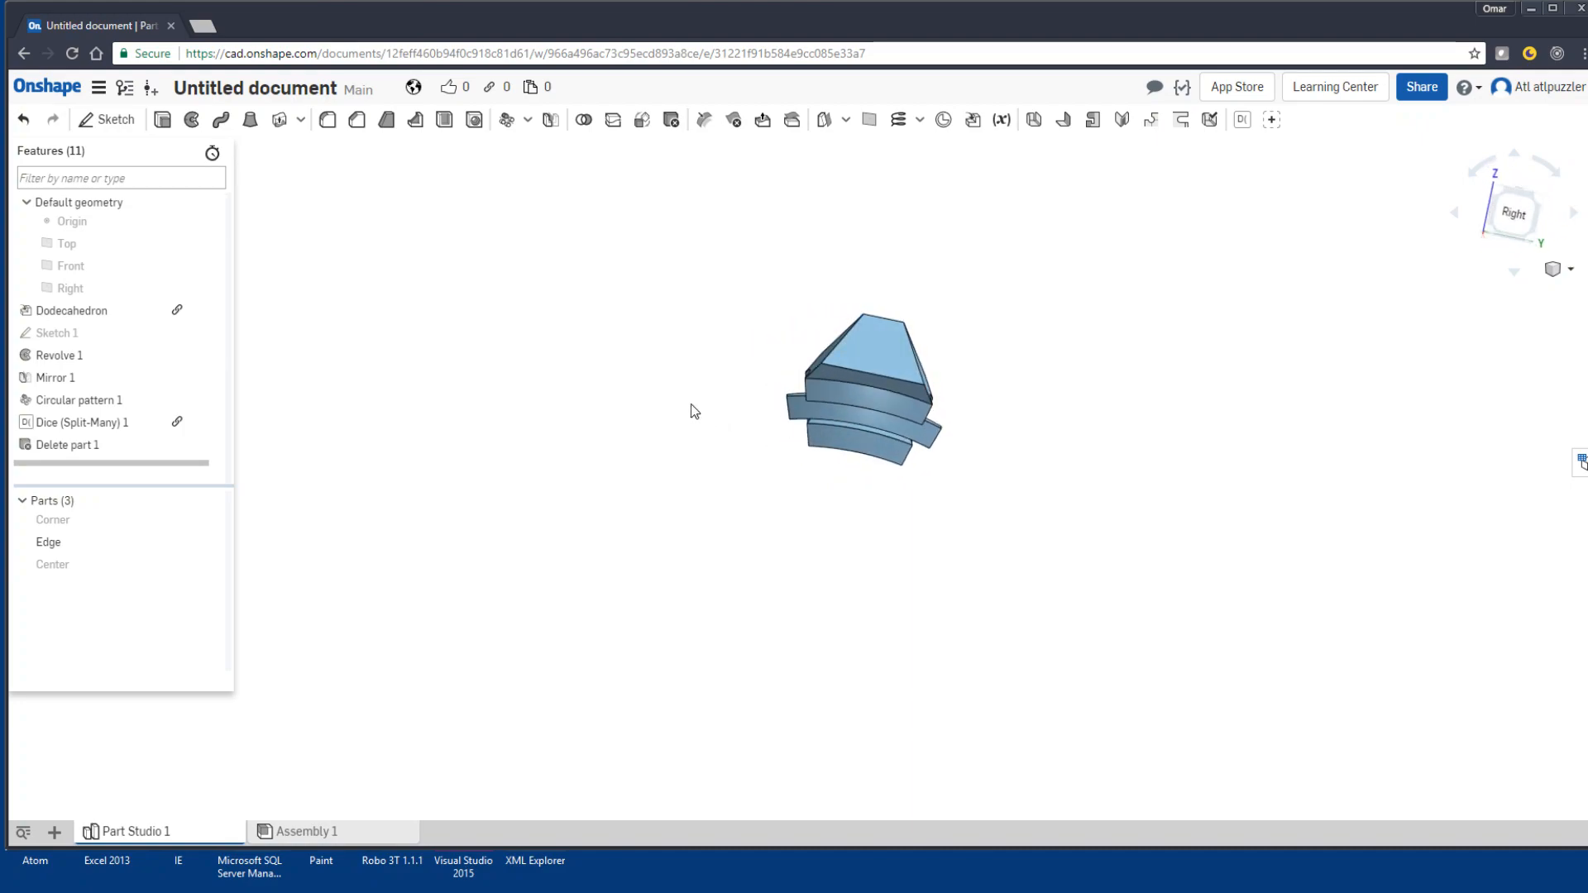
# Step: Hide Edge, show only the Center part, and examine its curved rims and pentagonal top up close
pyautogui.click(210, 542)
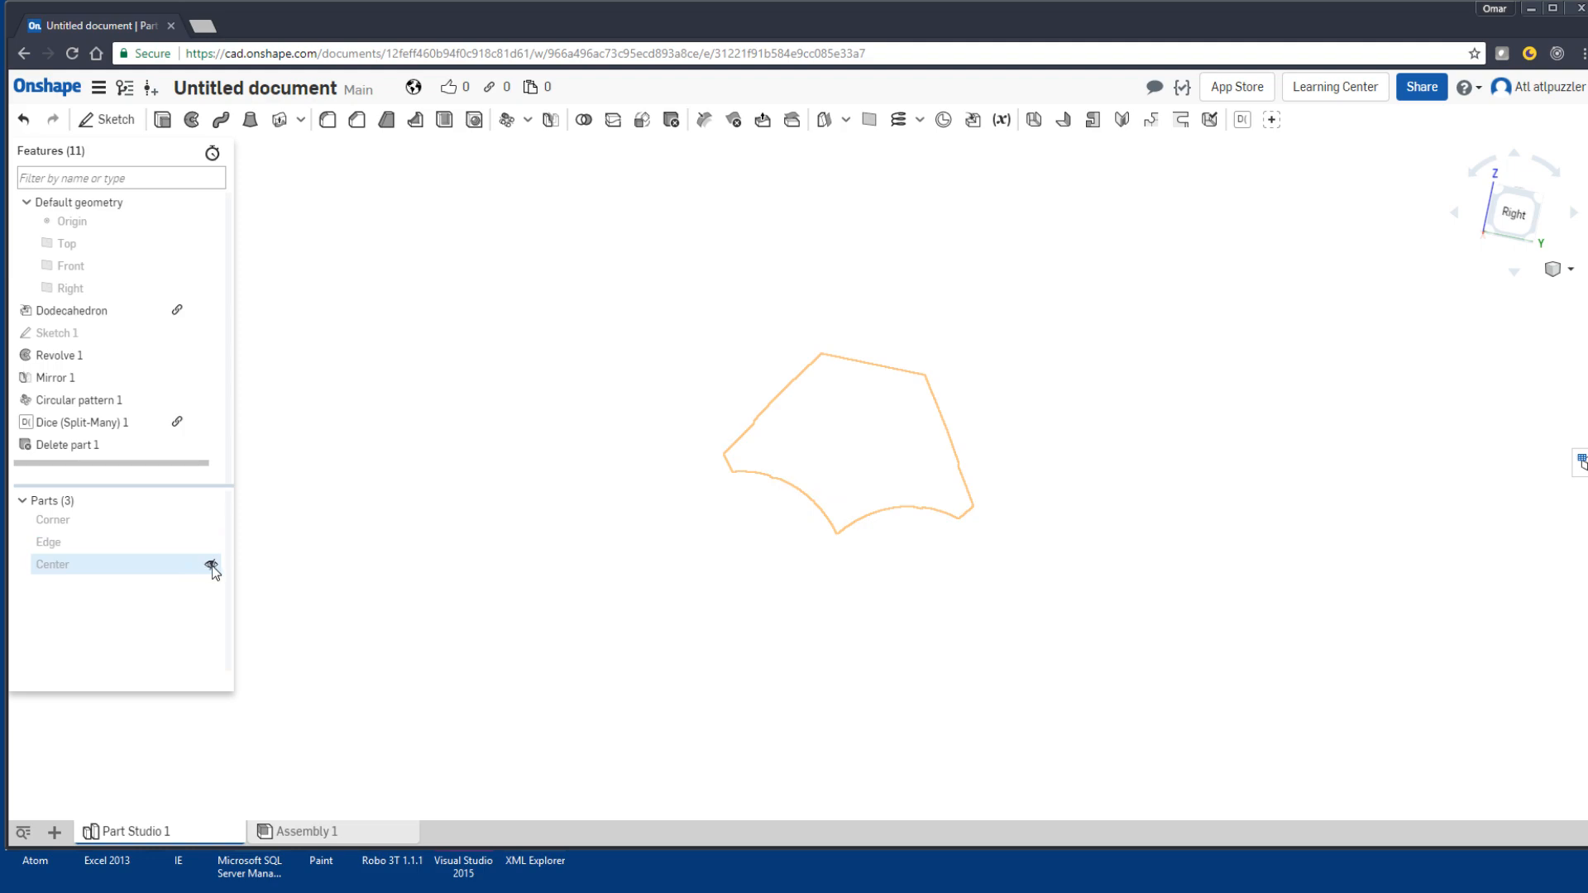
pyautogui.click(209, 564)
pyautogui.moveTo(585, 548); pyautogui.dragTo(601, 466, button='right')
pyautogui.moveTo(894, 394); pyautogui.dragTo(902, 385, button='right')
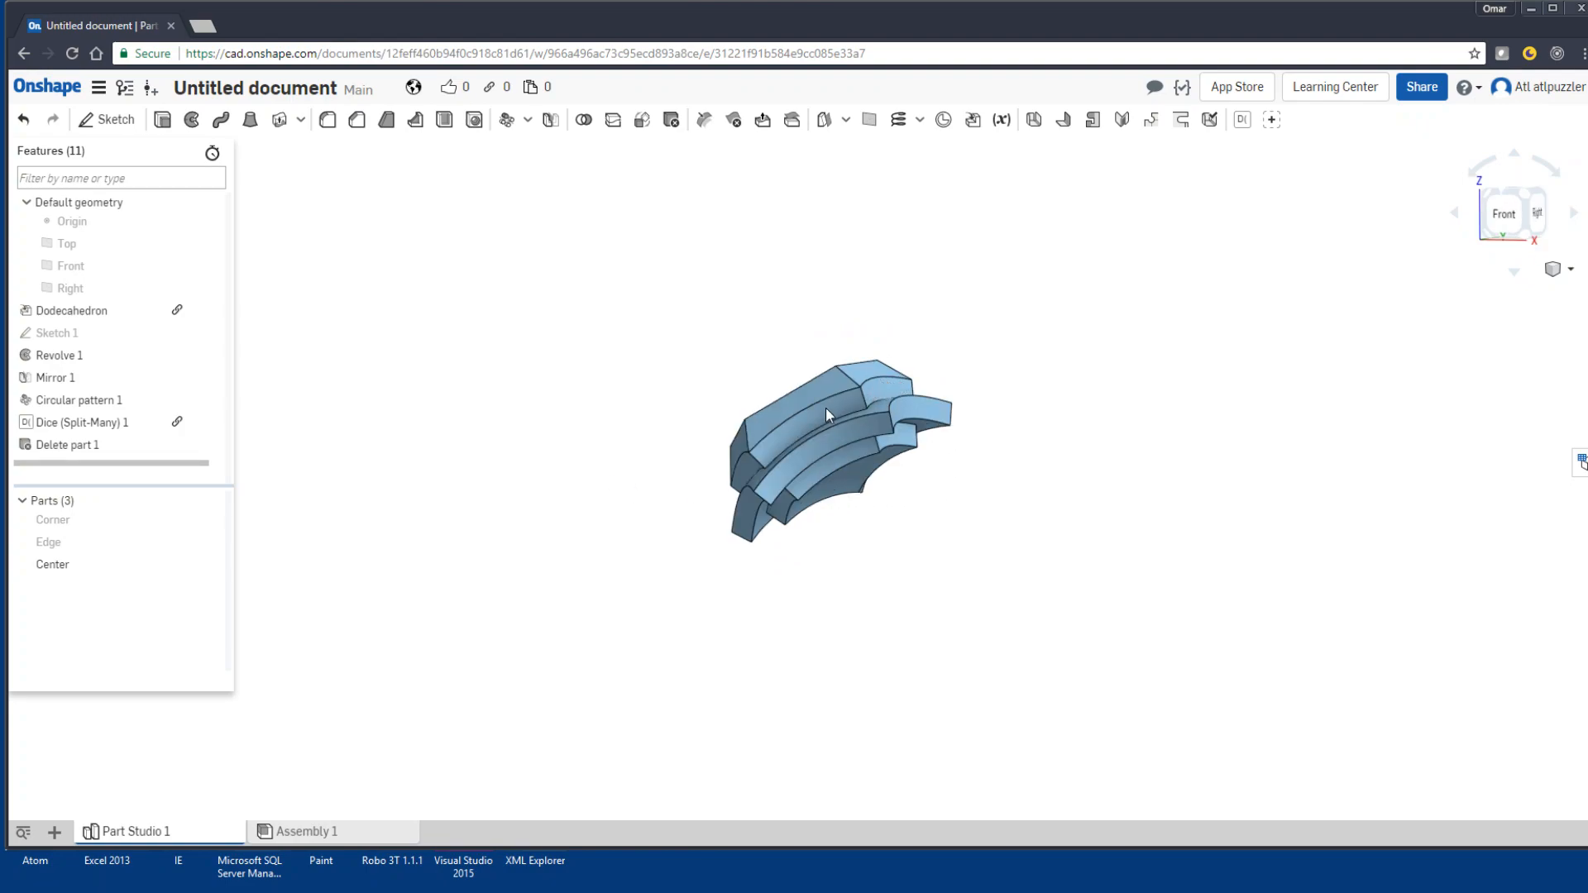
pyautogui.scroll(3, 827, 407)
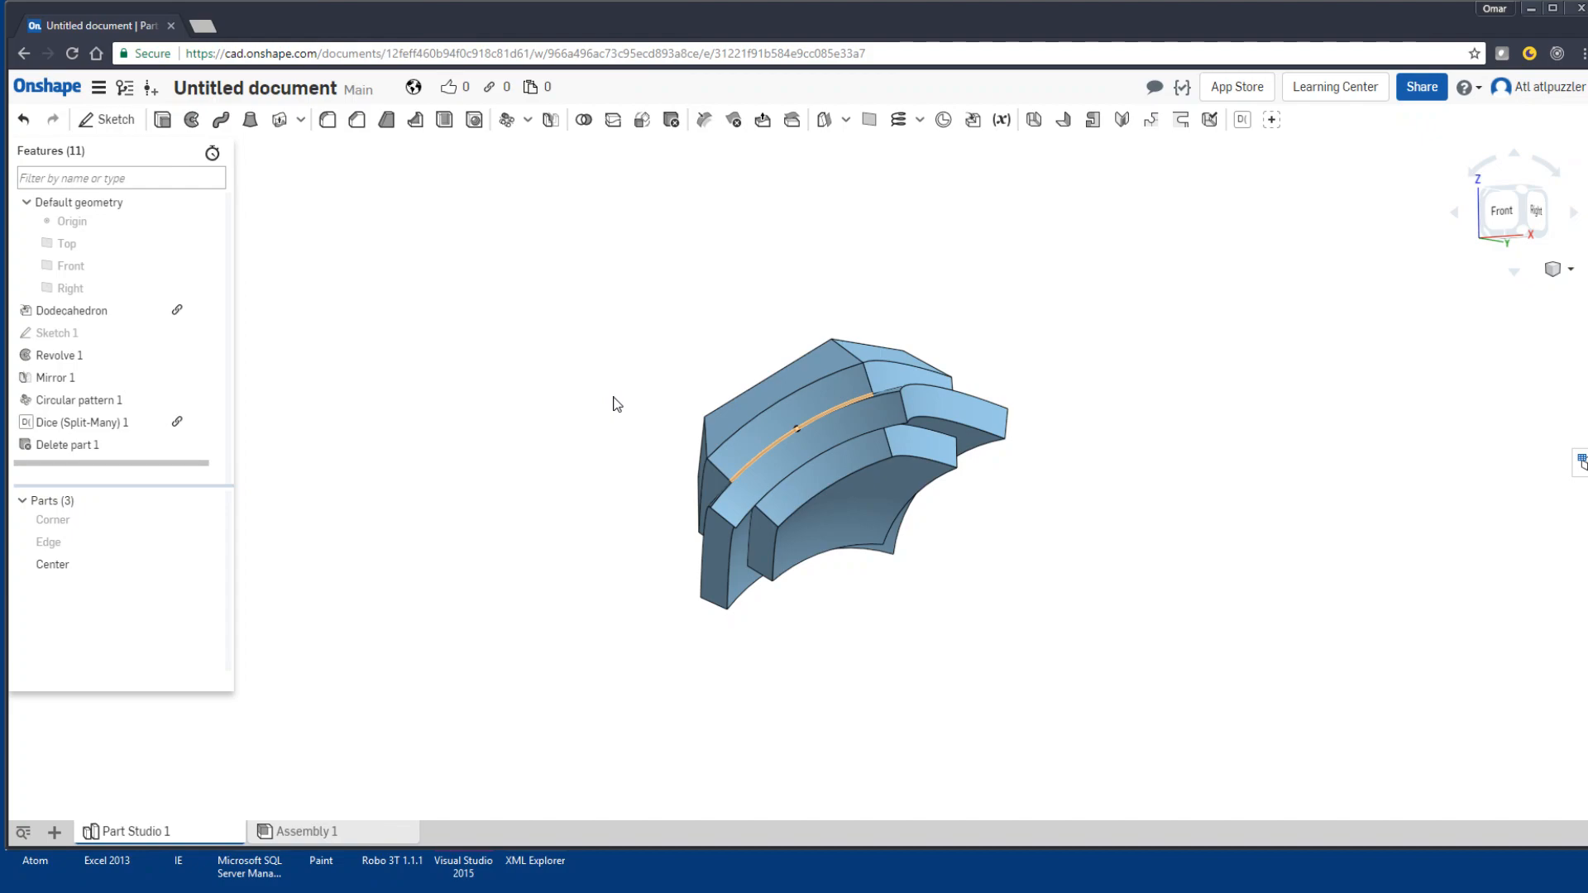
pyautogui.scroll(3, 598, 411)
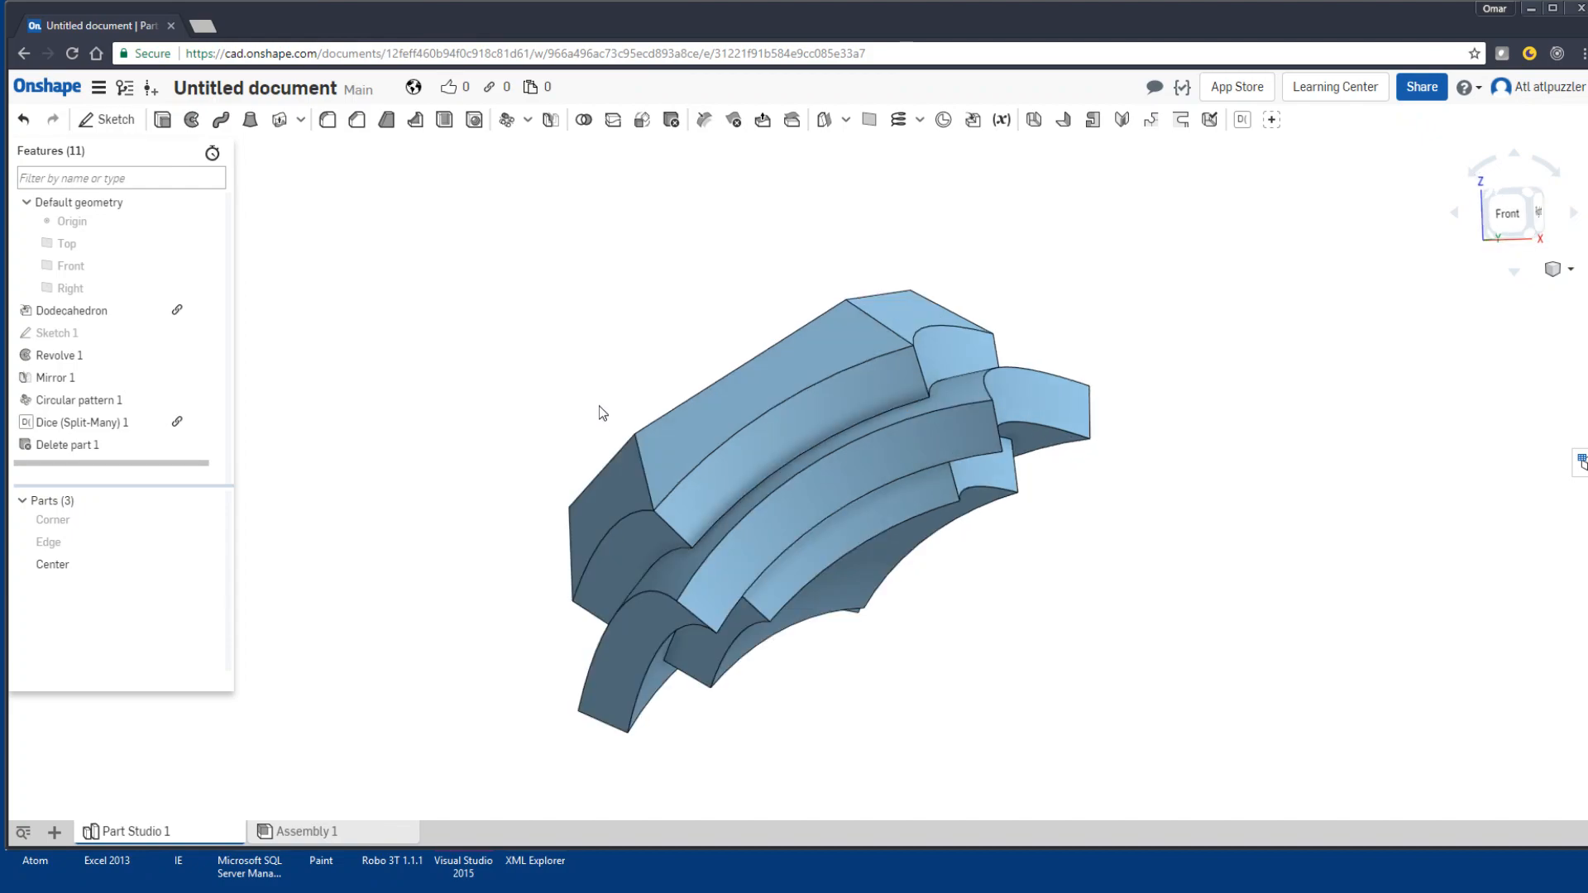
pyautogui.moveTo(607, 409); pyautogui.dragTo(660, 427, button='right')
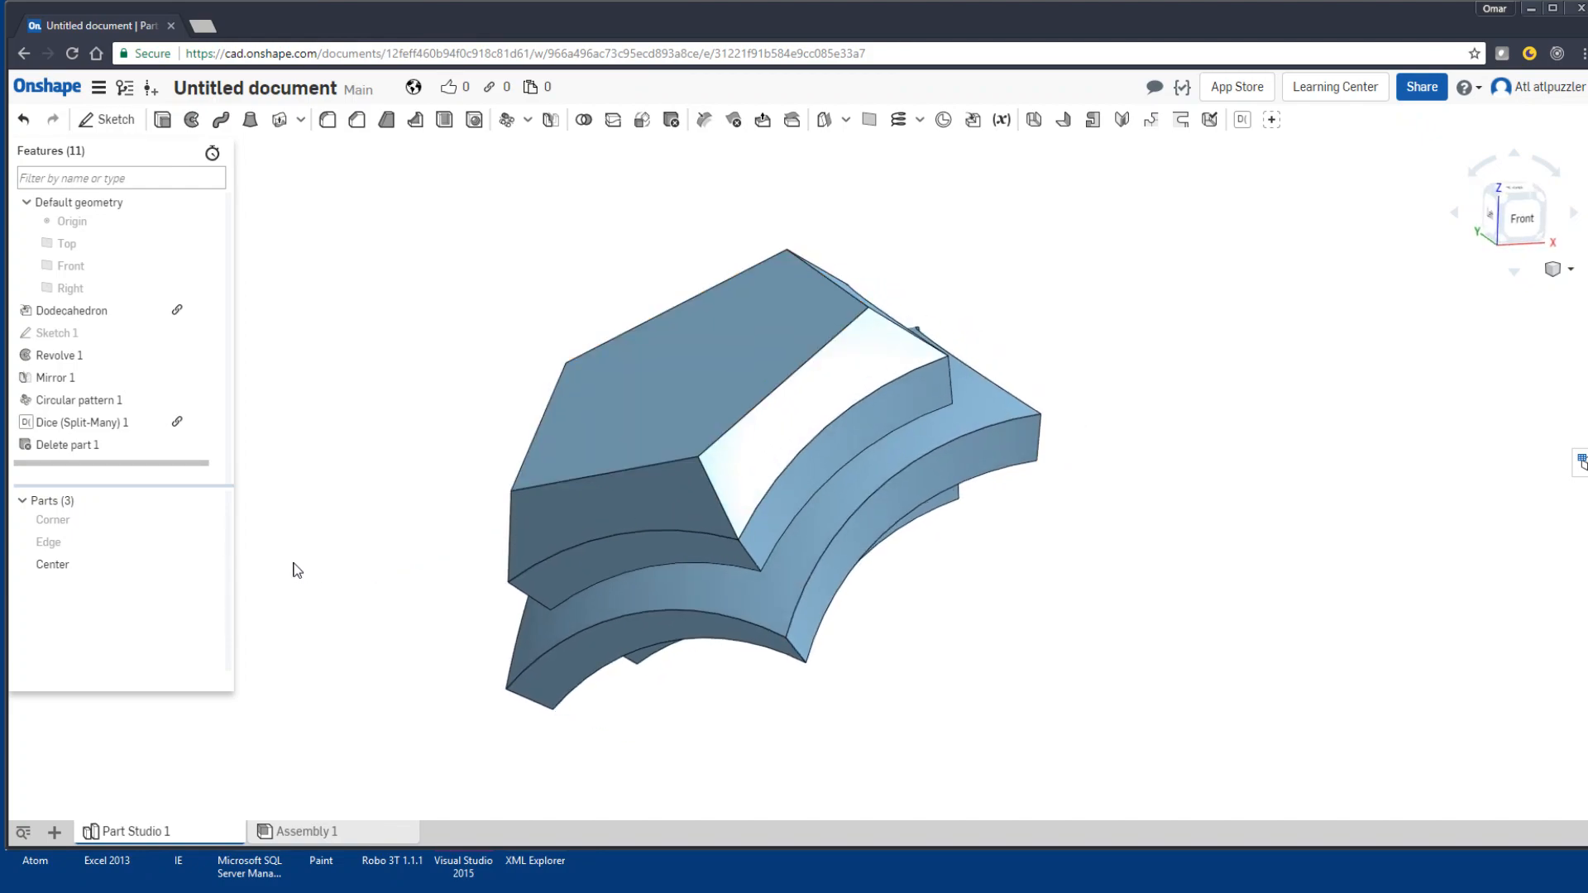
# Step: Show the Edge and Corner parts together with Center, and examine how the three pieces fit against each other
pyautogui.click(212, 542)
pyautogui.click(212, 519)
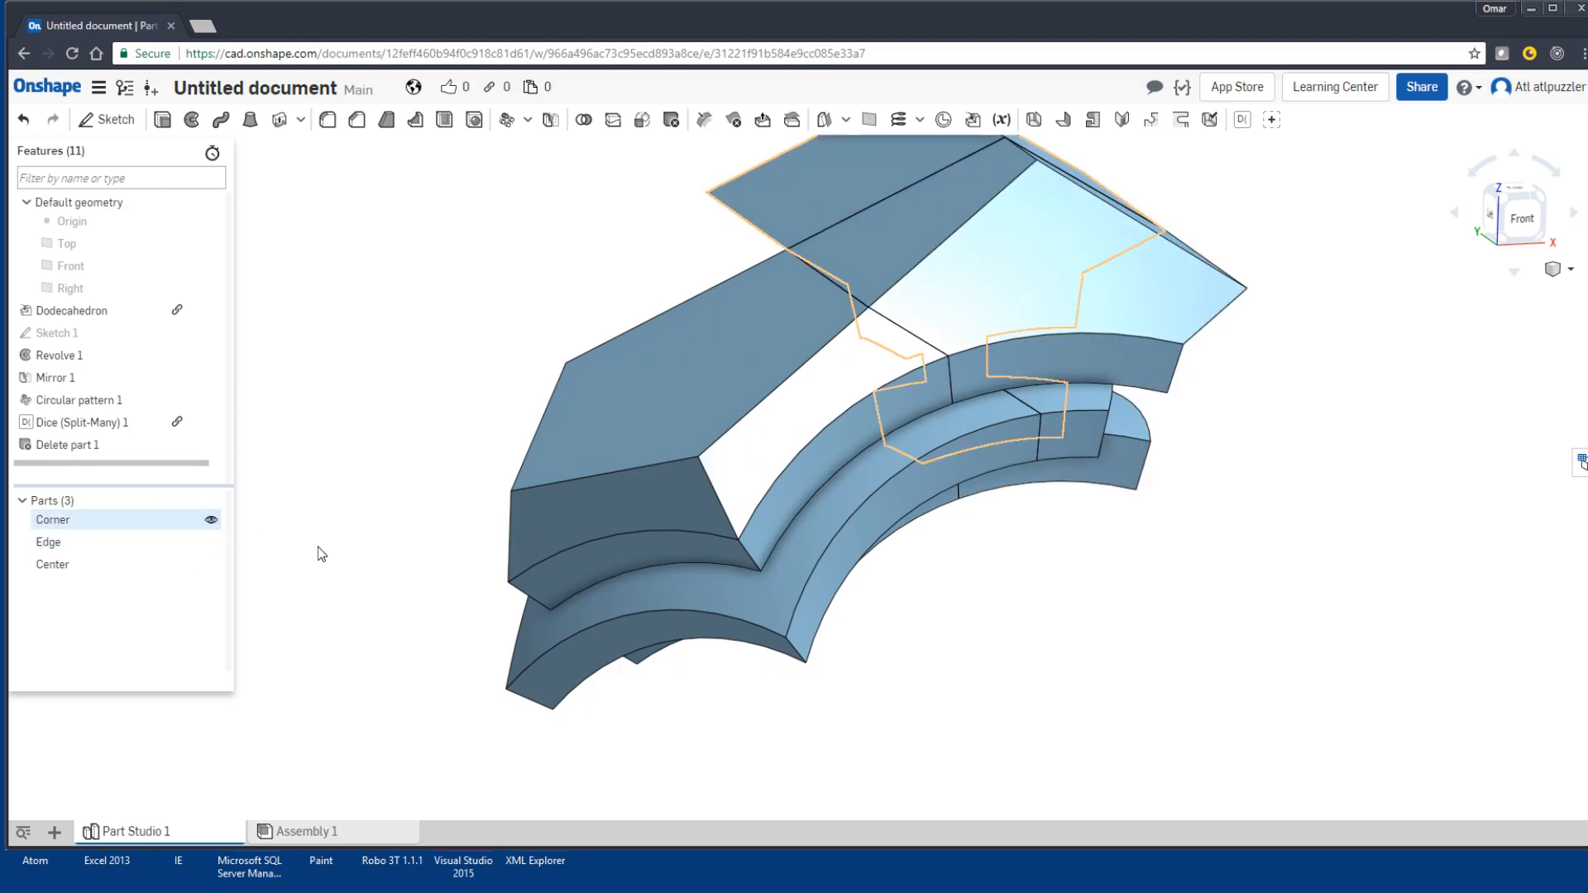
pyautogui.scroll(2, 445, 522)
pyautogui.scroll(-2, 436, 524)
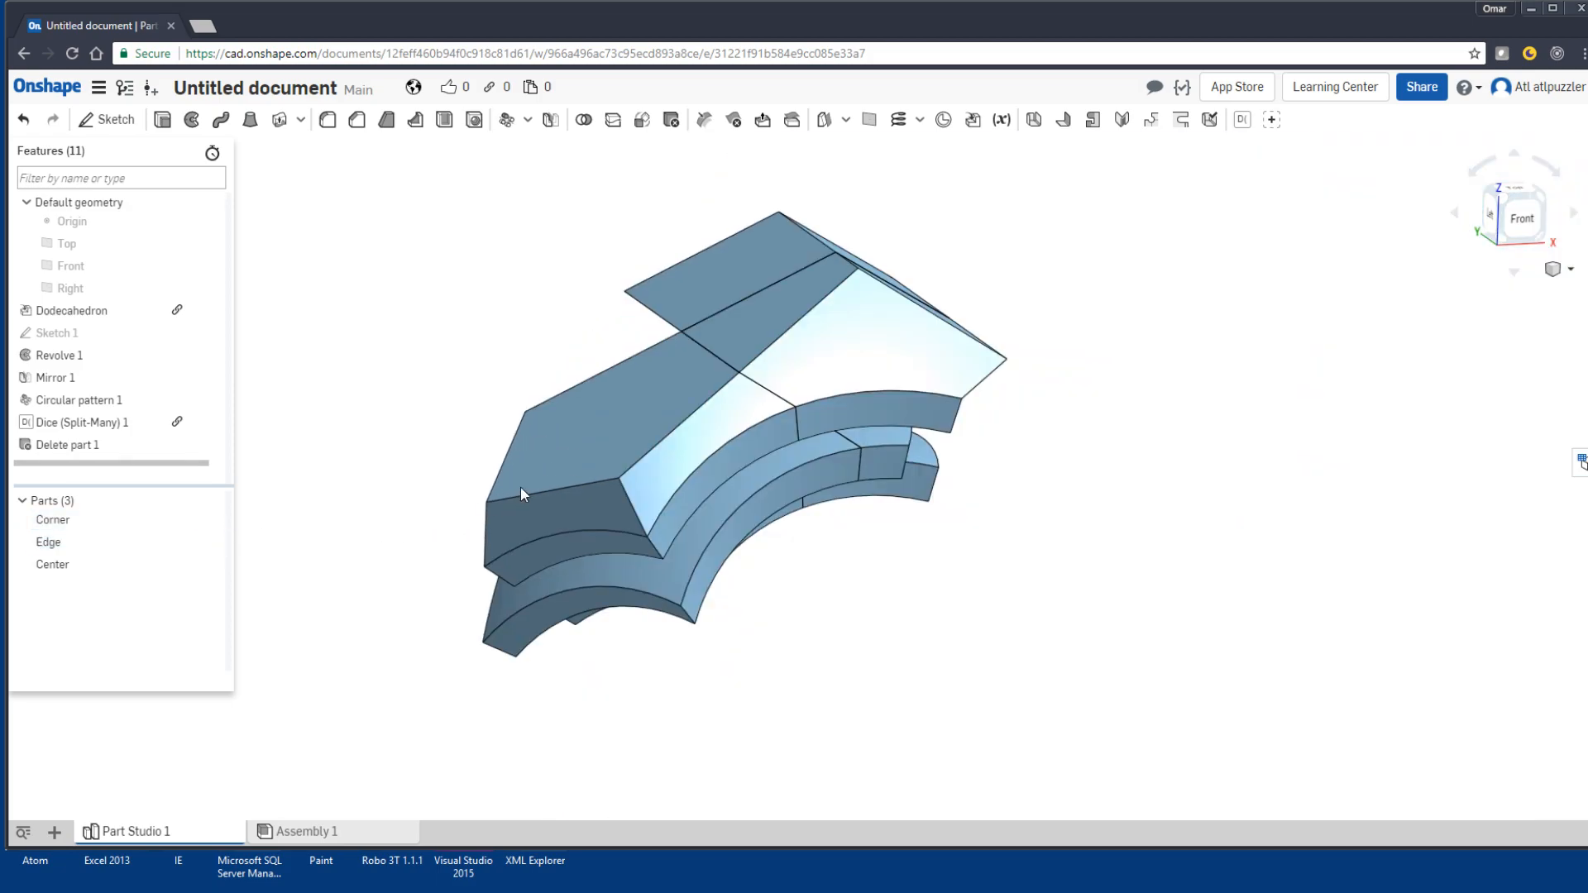
pyautogui.moveTo(1000, 585); pyautogui.dragTo(1428, 336, button='right')
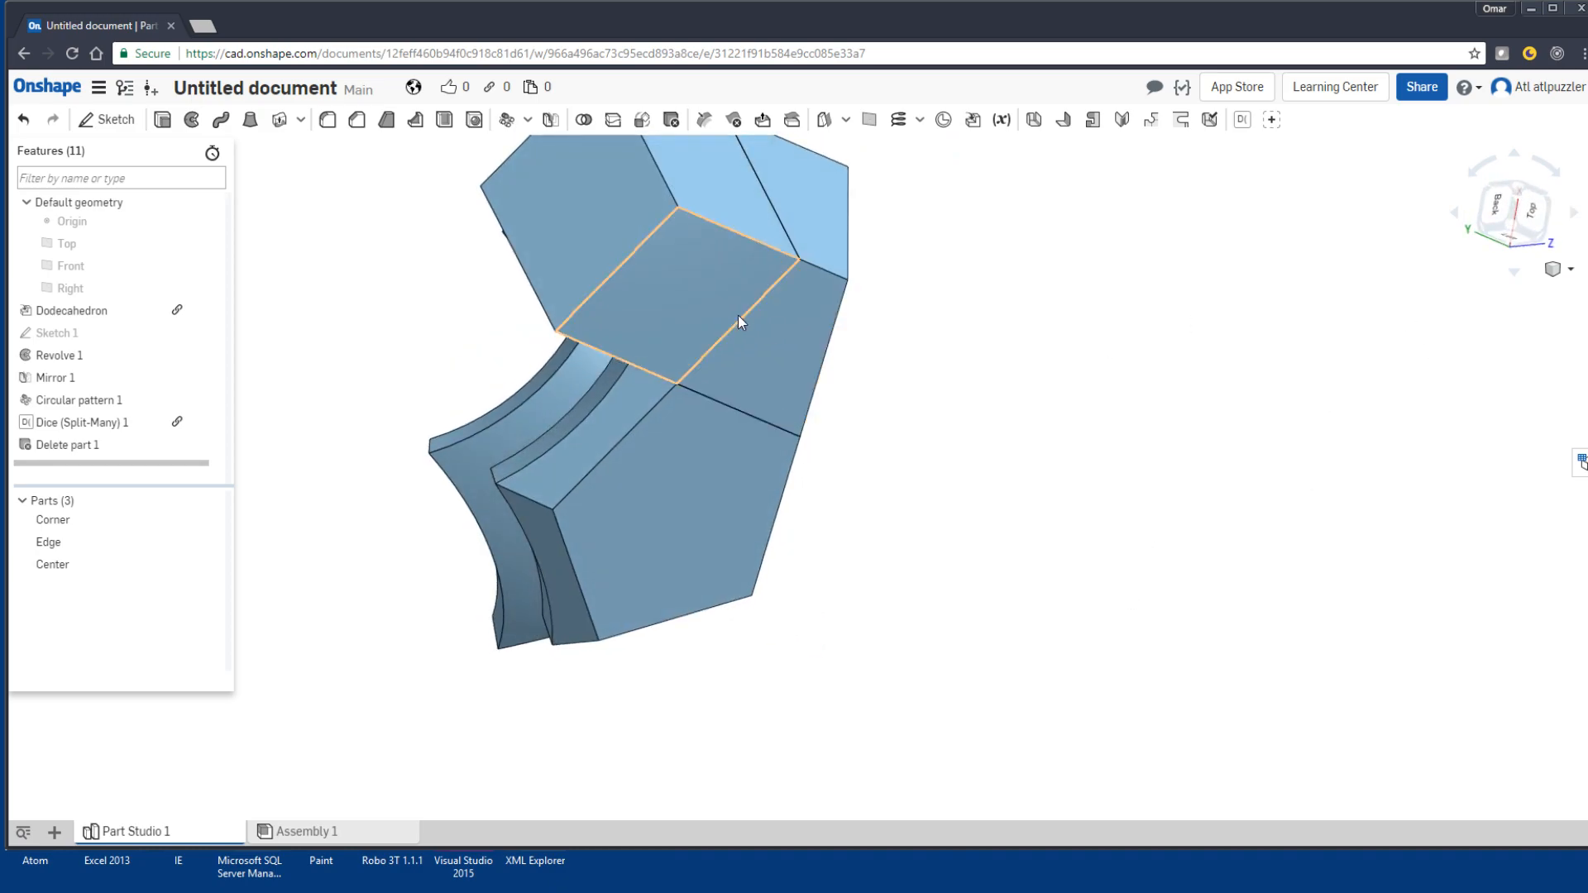